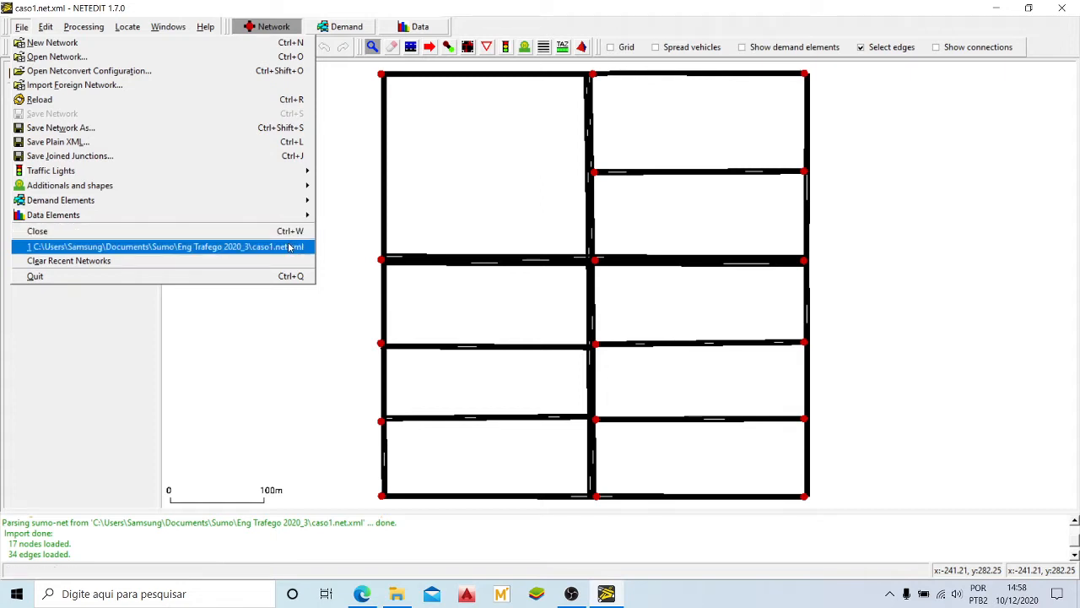
Step: Load the background decals from caso1.xml through the view settings and apply them to the road network
left_click(890, 187)
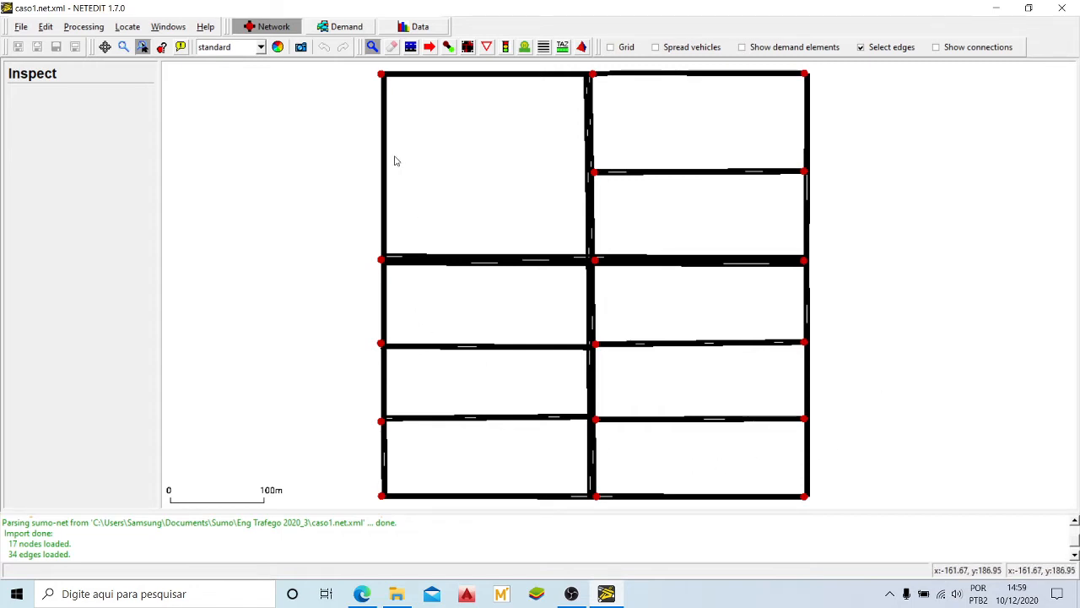
left_click(278, 47)
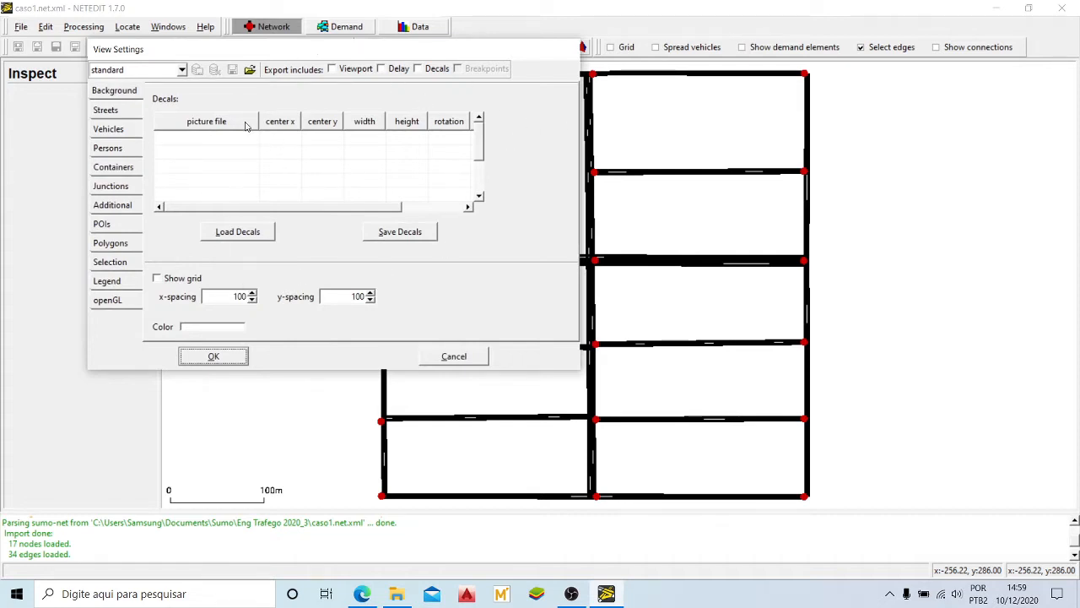
left_click(250, 236)
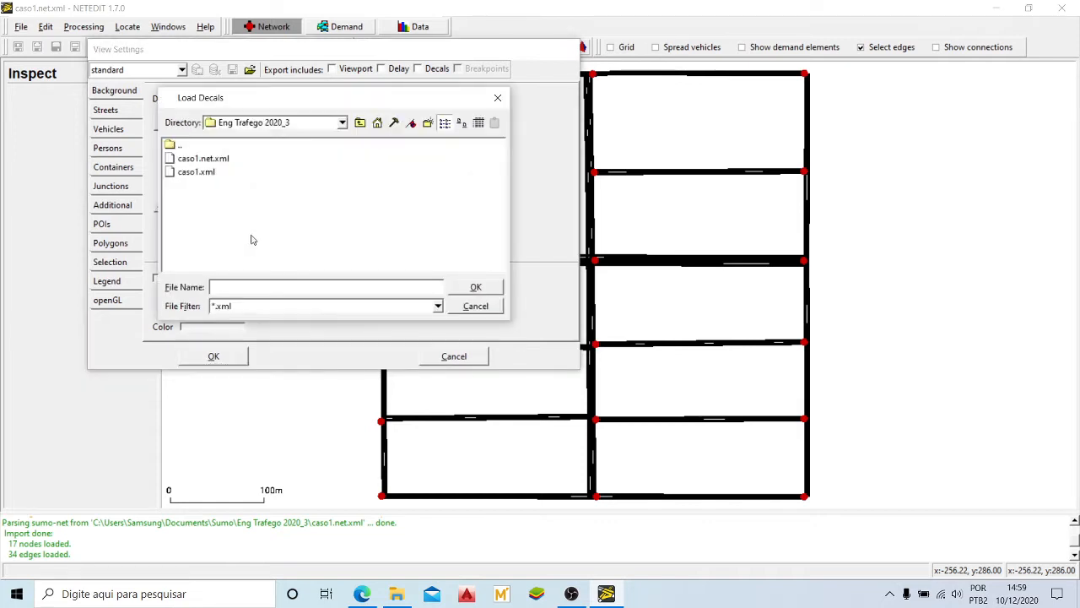
left_click(196, 172)
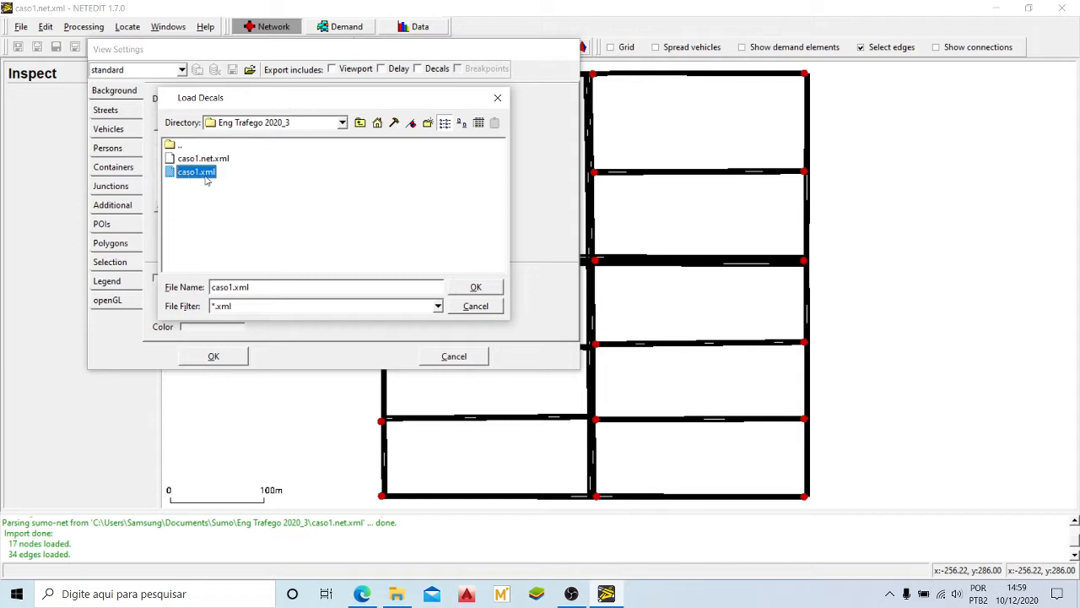
left_click(472, 287)
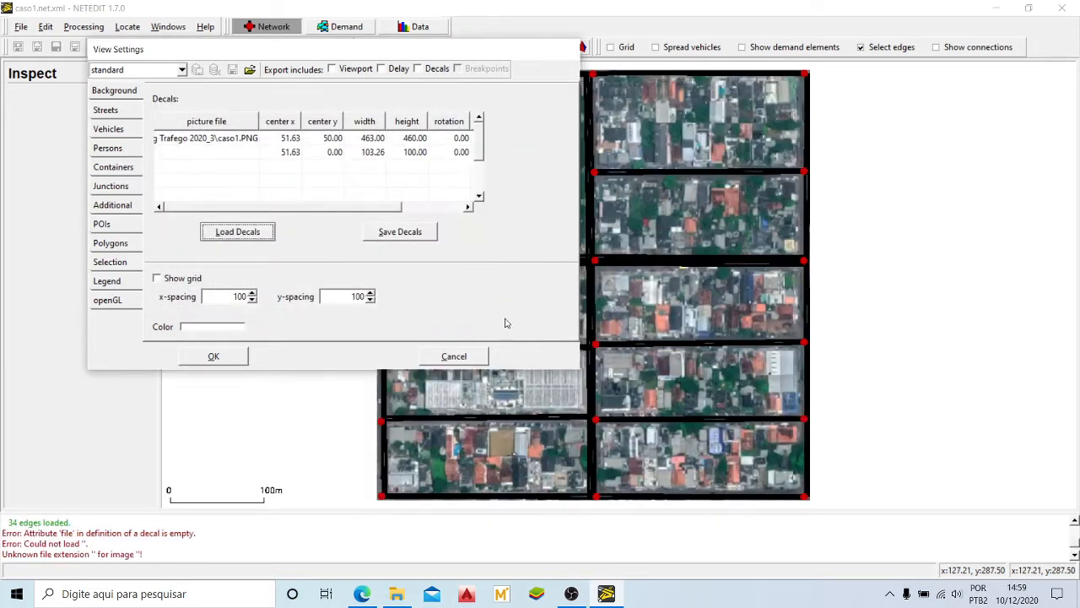
left_click(214, 355)
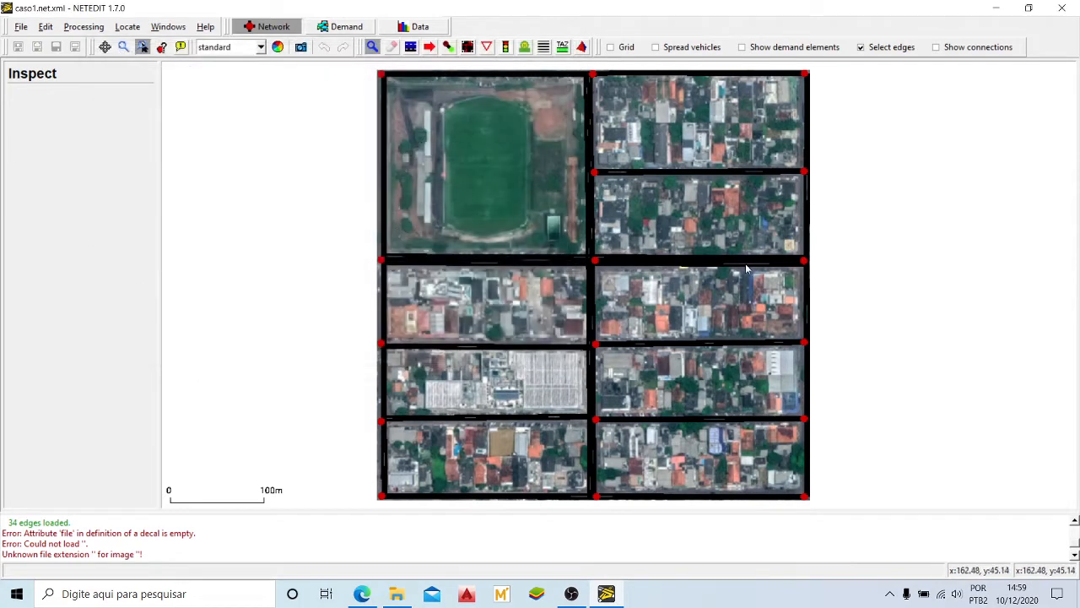
Step: Examine the road network over the satellite image, including the central road's junctions beside the stadium block
scroll(679, 253, "down", 2)
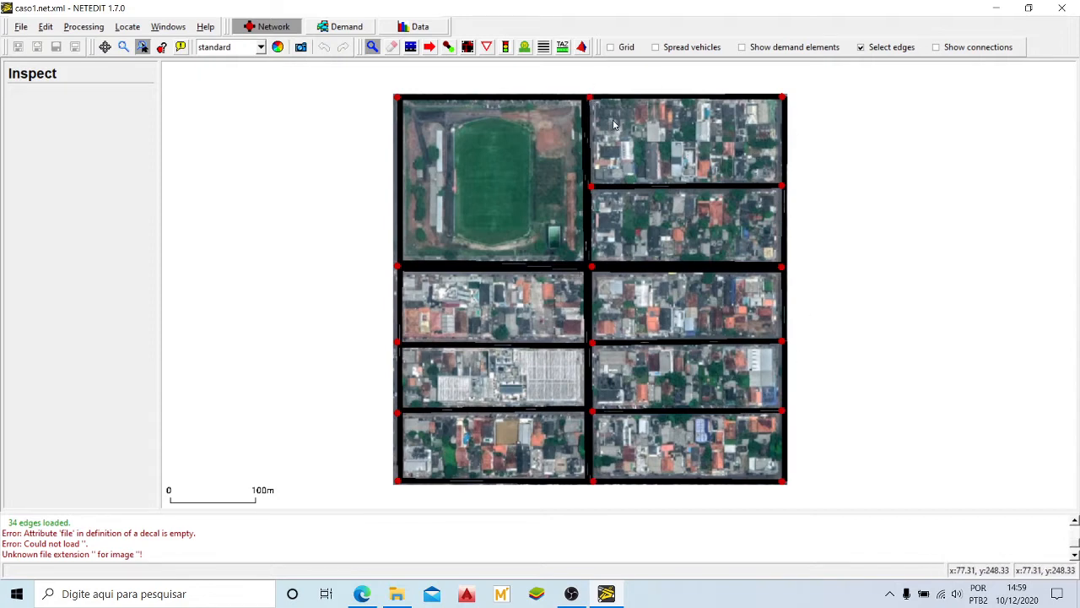
left_click_drag(758, 246, 712, 233)
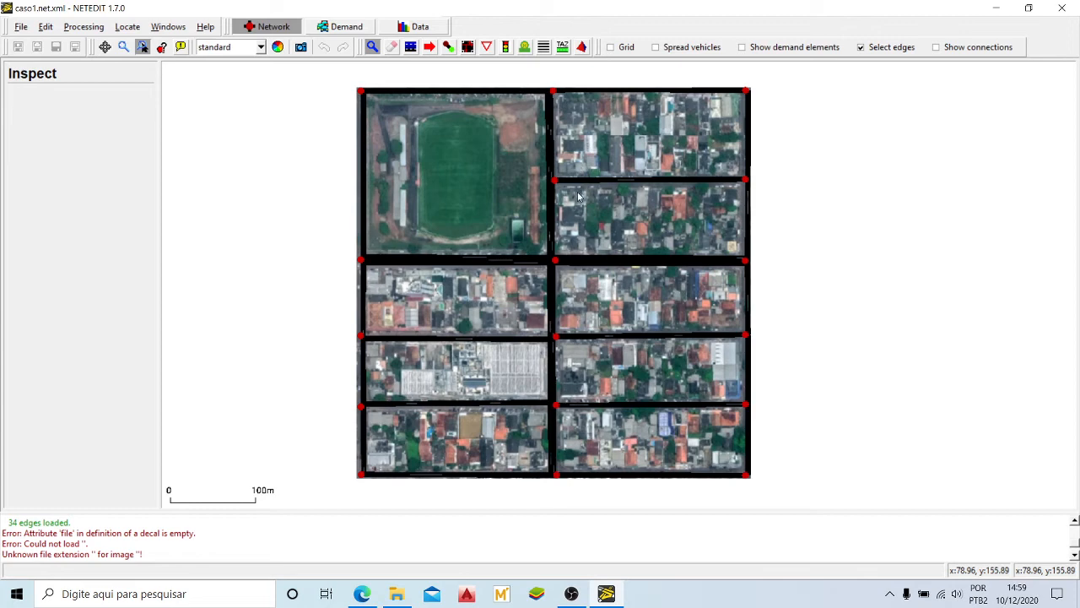
scroll(570, 114, "up", 2)
scroll(570, 113, "down", 2)
left_click_drag(574, 295, 589, 278)
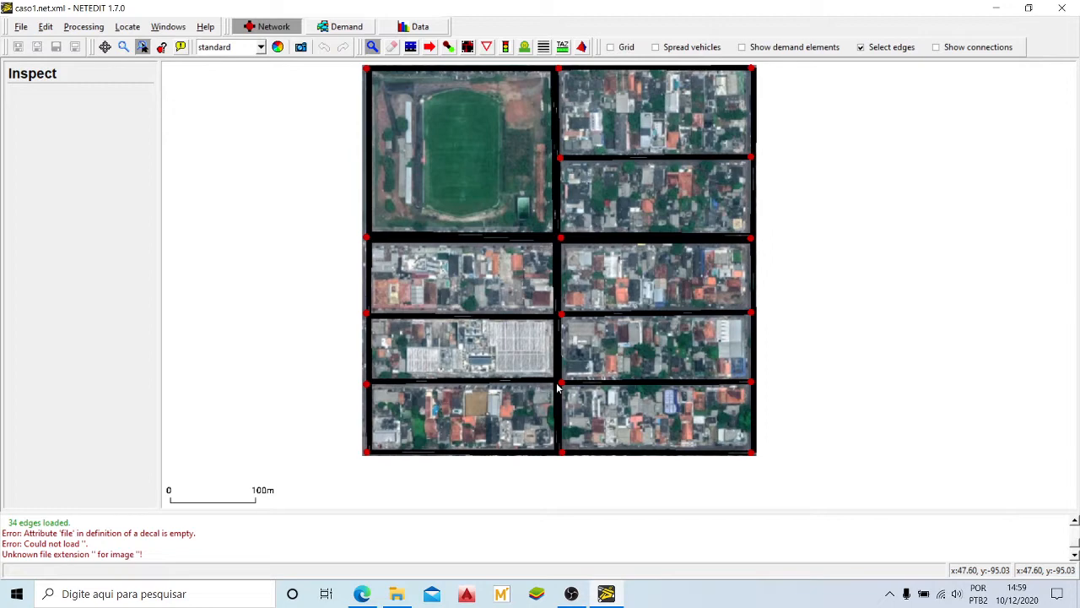
left_click_drag(619, 301, 612, 296)
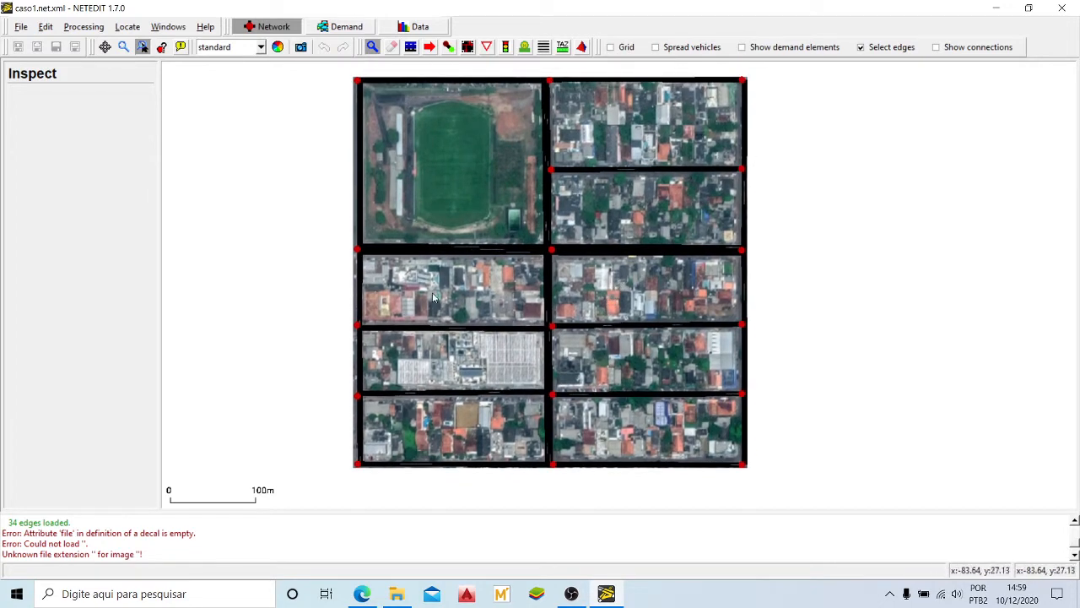
left_click_drag(592, 230, 592, 240)
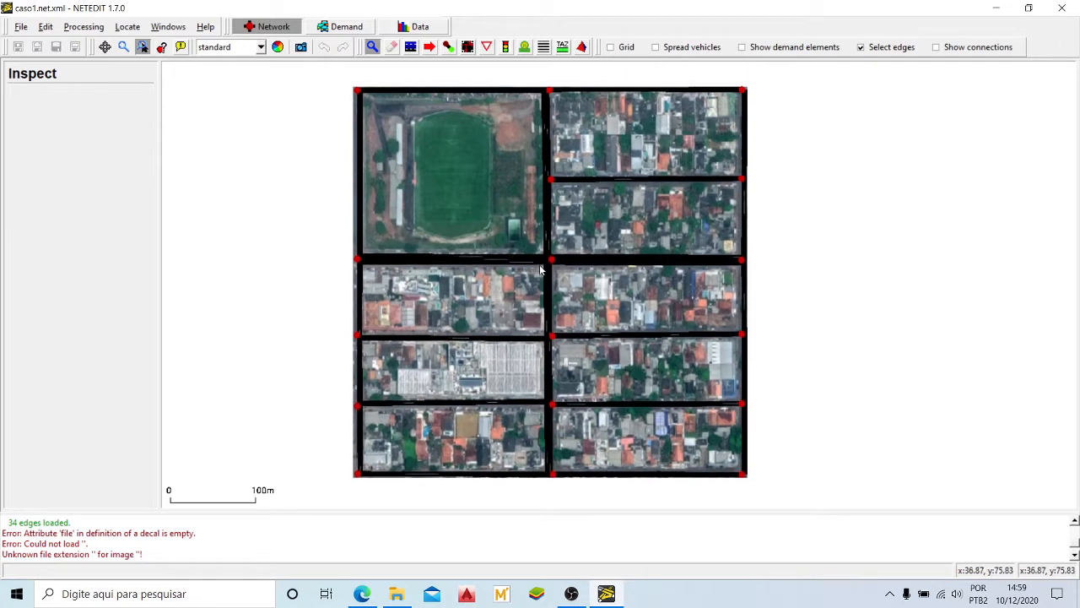
mouse_move(582, 313)
left_mouse_down()
mouse_move(585, 296)
mouse_move(583, 328)
left_mouse_up()
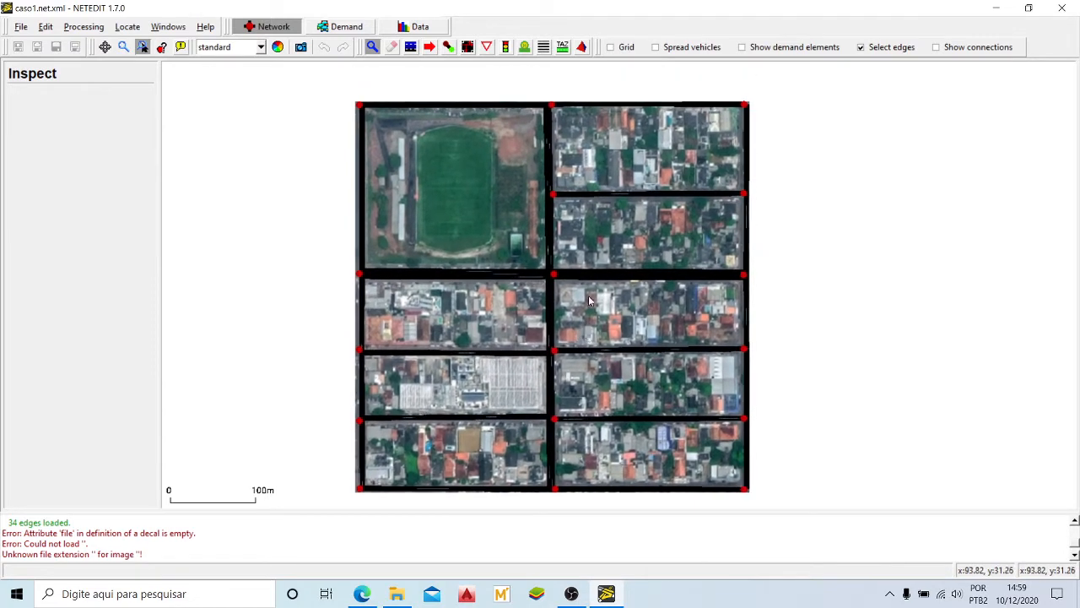
scroll(550, 194, "up", 6)
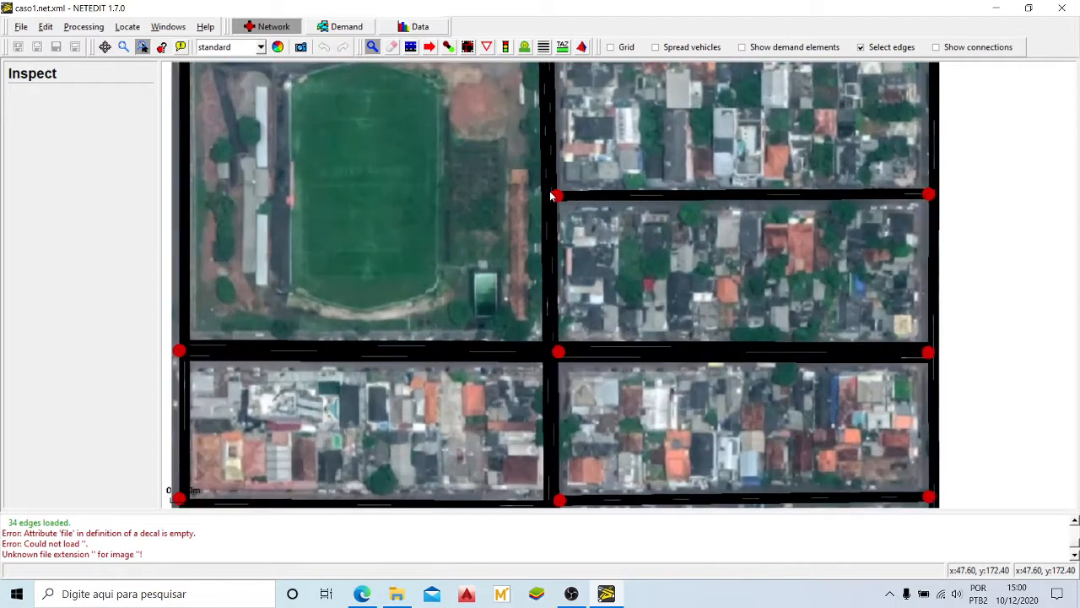
scroll(549, 195, "up", 2)
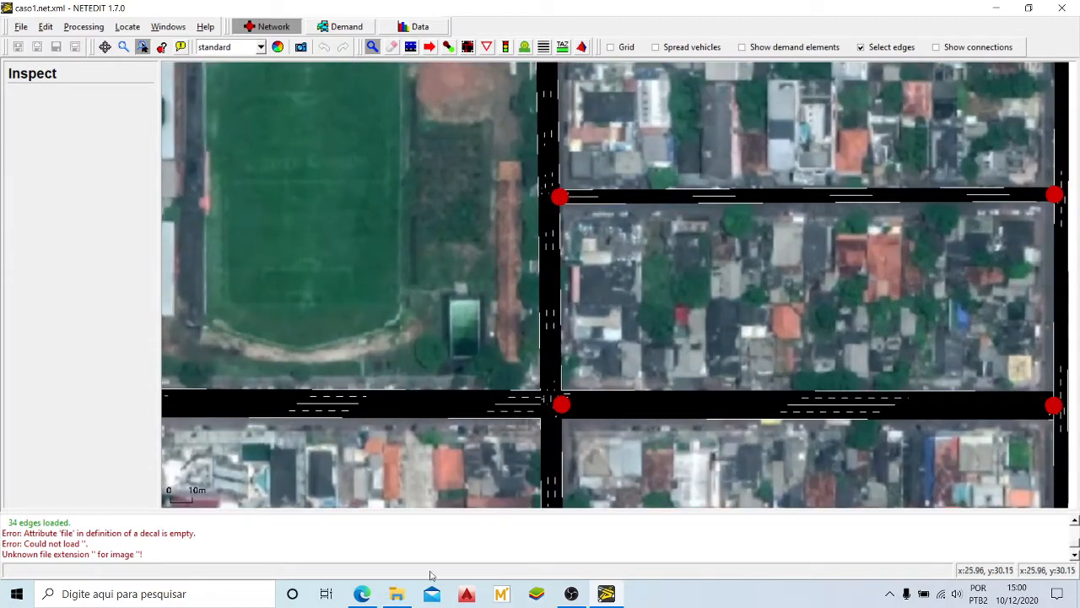
Step: Switch to File Explorer and open the ciclofaixa-2 photo from the AulasRemotas folder
left_click(396, 594)
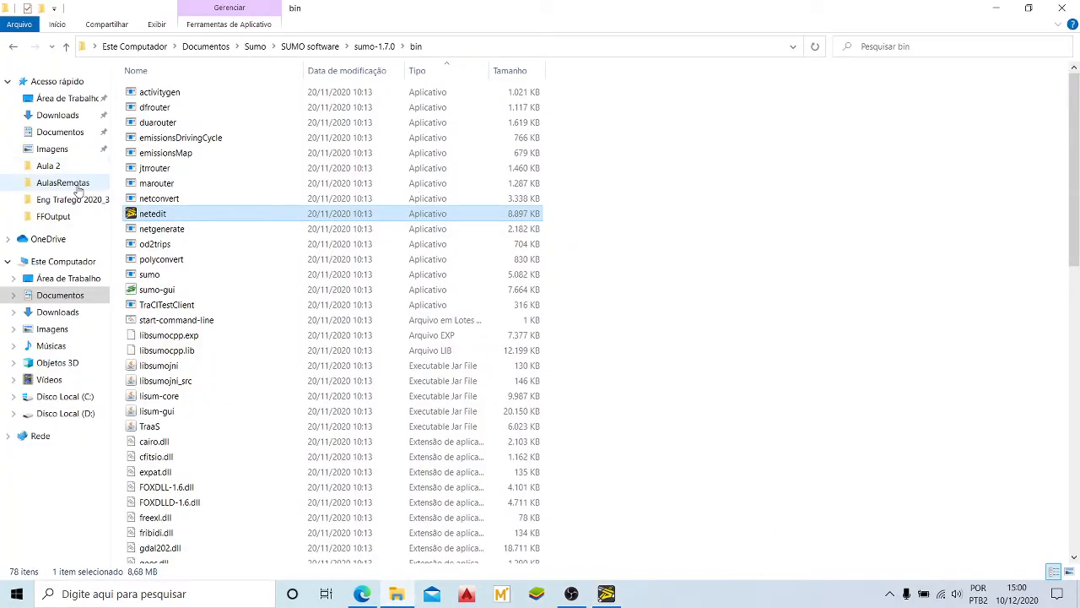
left_click(65, 182)
left_click(175, 124)
double_click(175, 124)
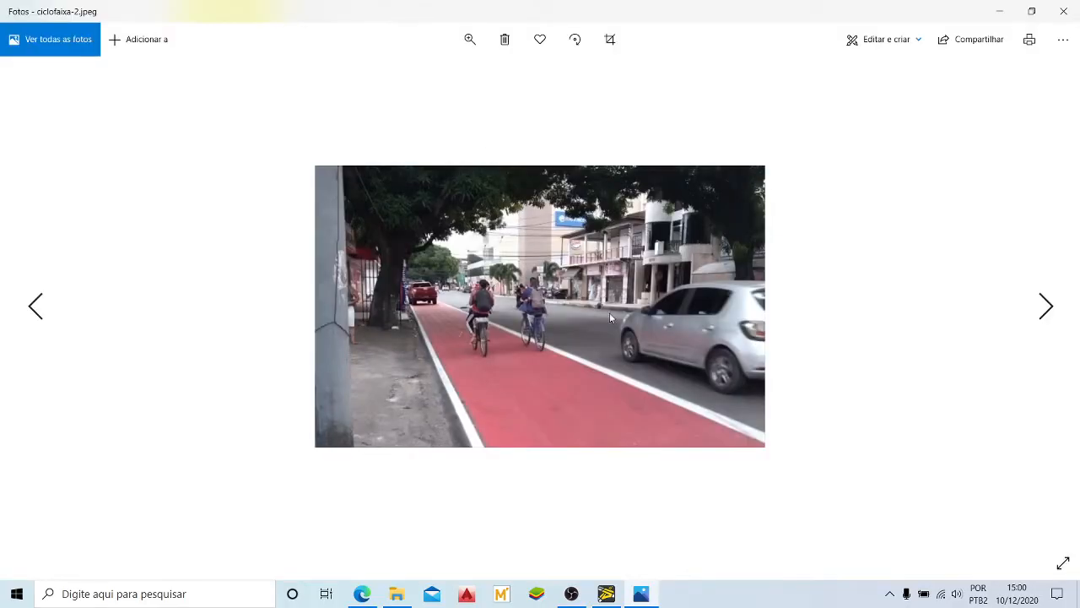
Step: Enlarge the photo to examine the cycle lane beside the car lanes, then minimize the photo and folder windows to return to NETEDIT
scroll(558, 384, "up", 1)
scroll(557, 384, "down", 1)
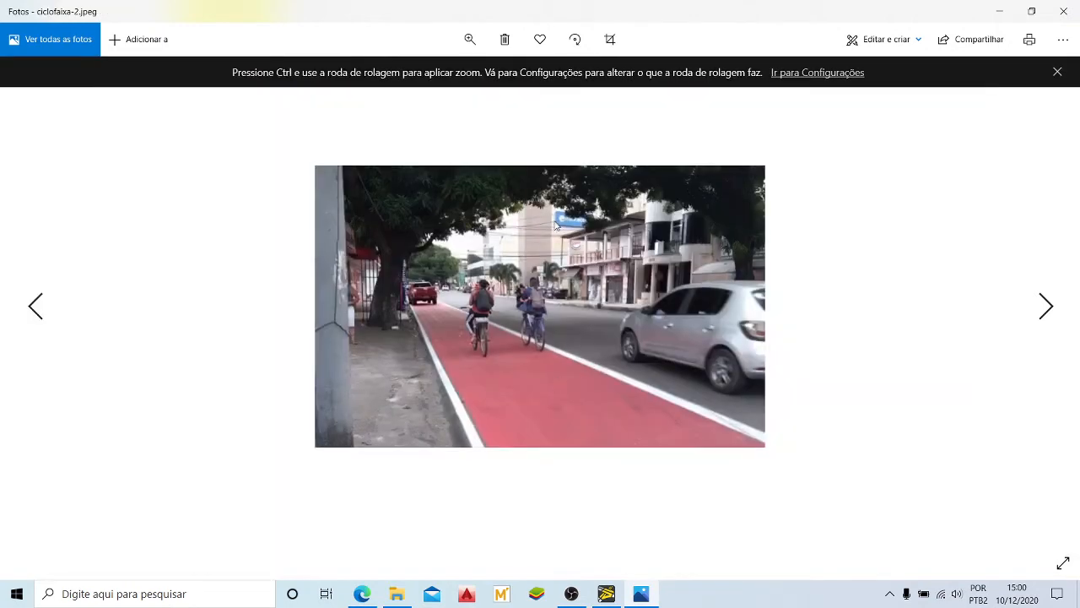
left_click(468, 39)
left_click_drag(405, 107, 447, 107)
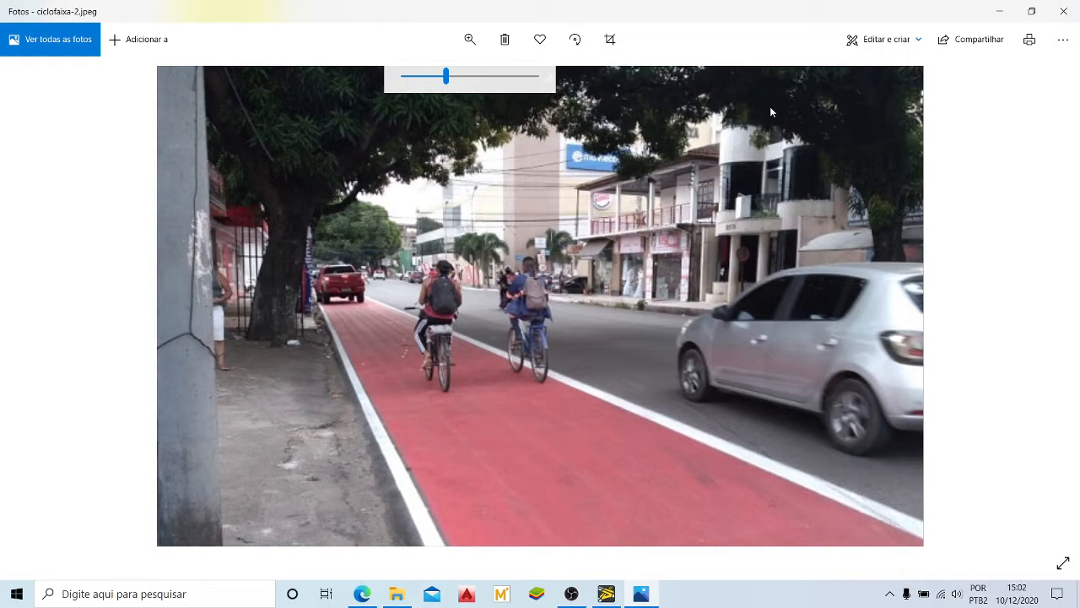
left_click(999, 11)
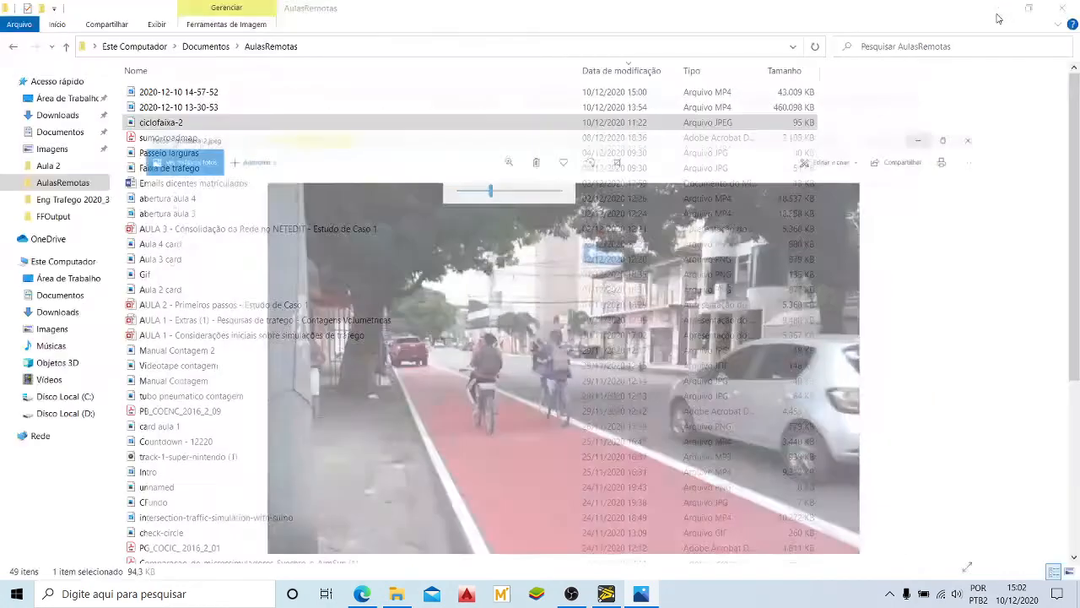
left_click(996, 8)
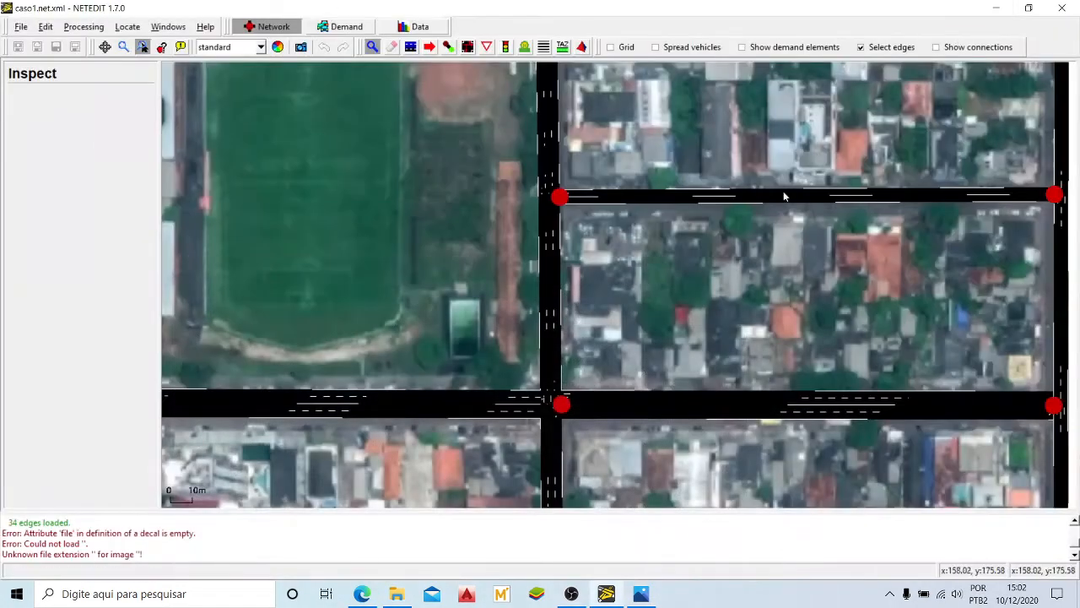
Step: Examine the overall network and the central road's northernmost junction in close-up
scroll(644, 238, "down", 5)
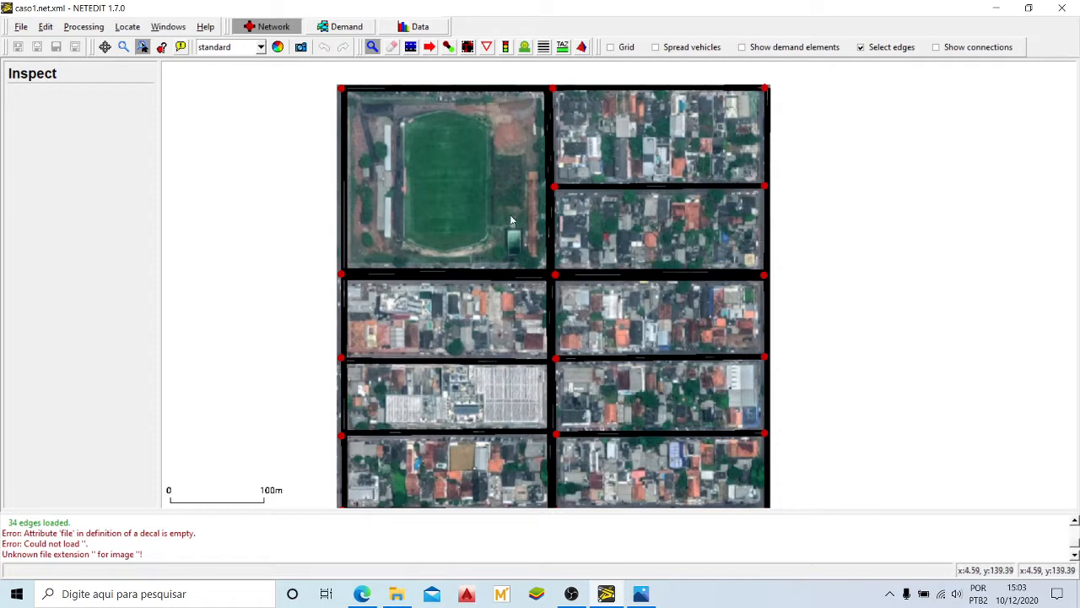
left_click_drag(629, 139, 631, 127)
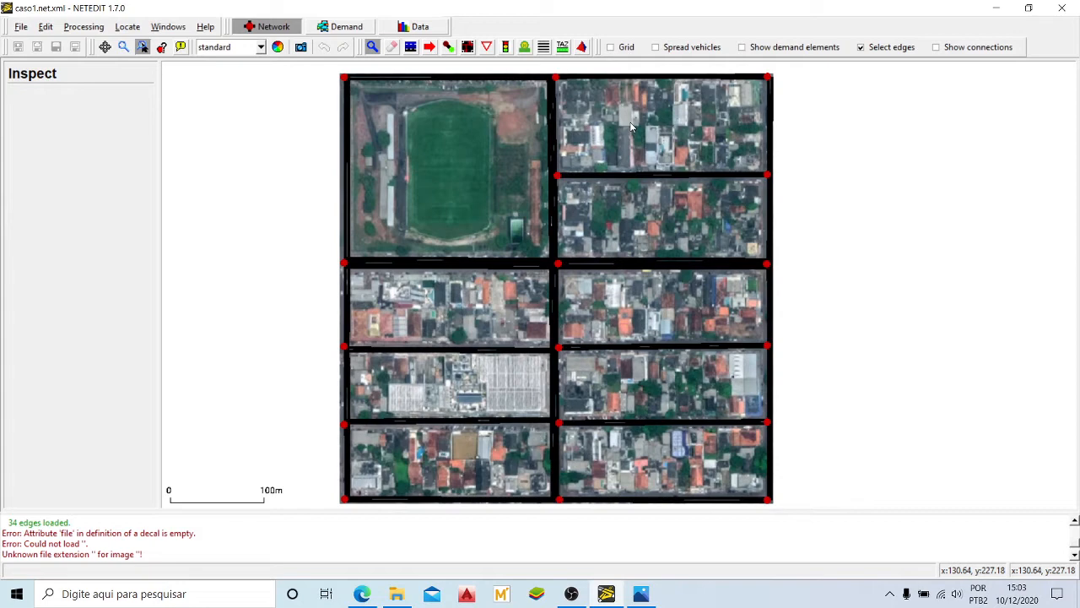
left_click_drag(630, 122, 628, 117)
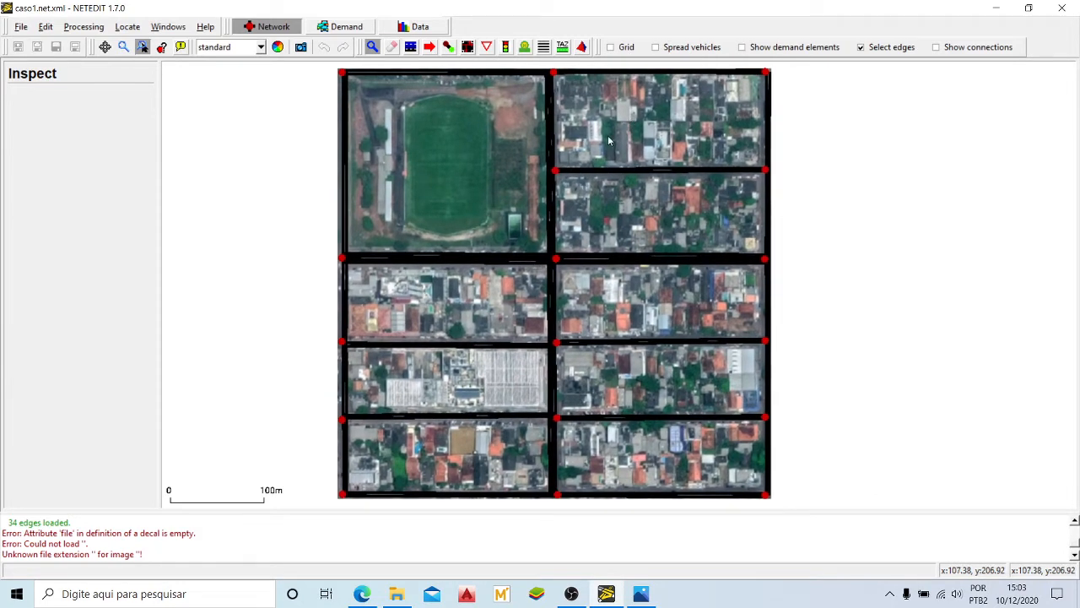
left_click_drag(593, 113, 591, 123)
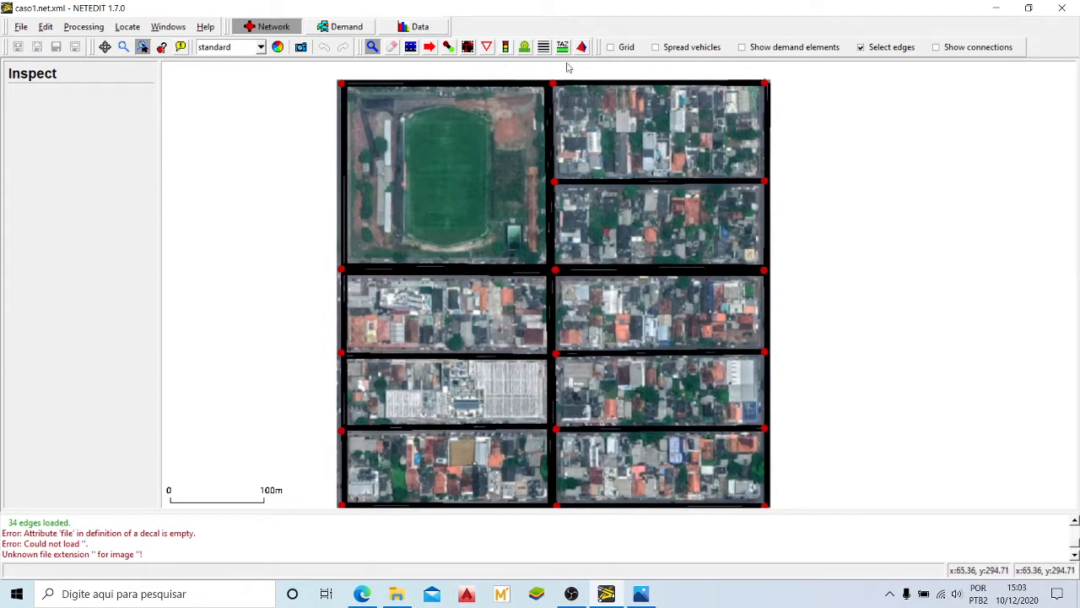
mouse_move(616, 311)
left_mouse_down()
mouse_move(615, 293)
mouse_move(619, 307)
left_mouse_up()
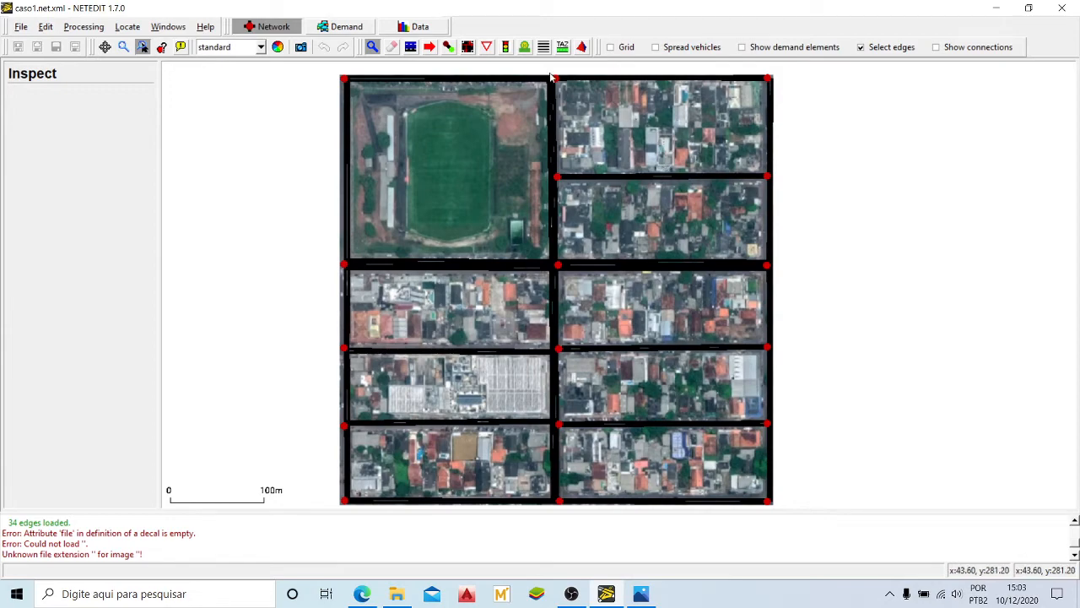
scroll(603, 170, "up", 10)
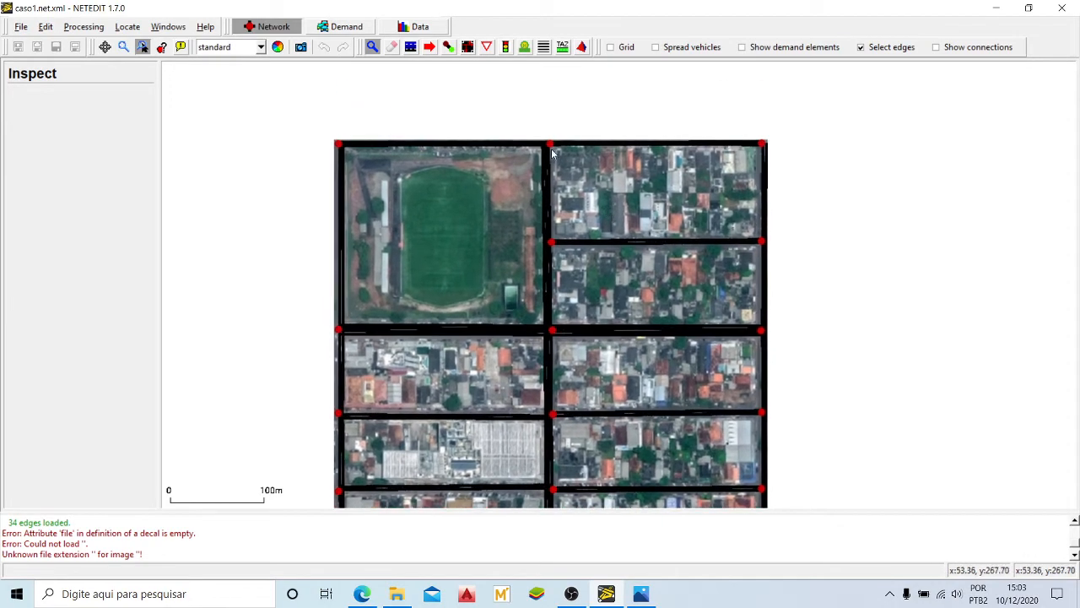
scroll(548, 150, "up", 1)
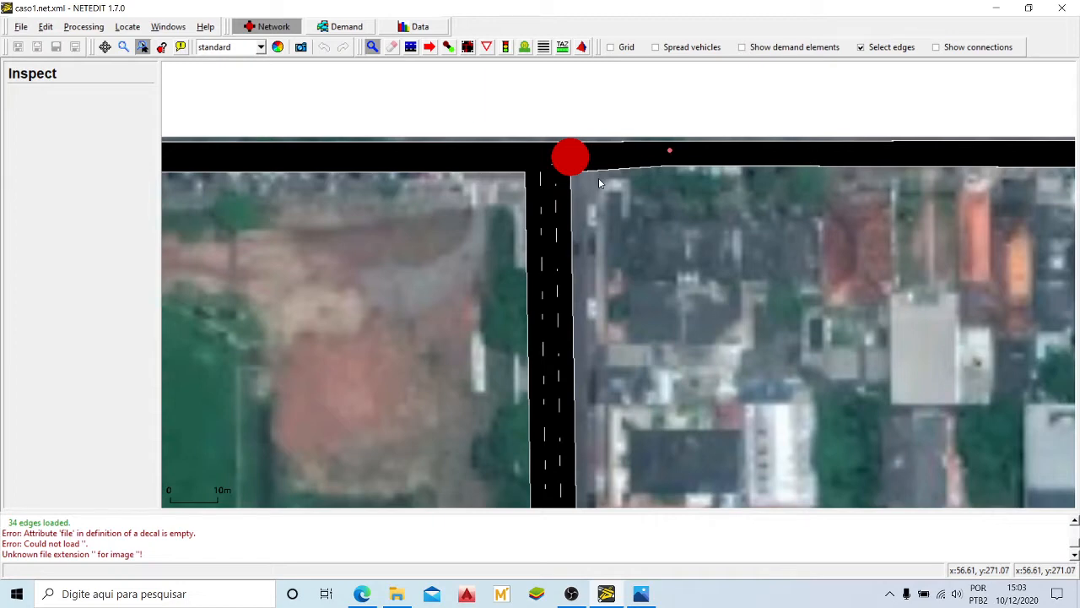
scroll(599, 183, "down", 4)
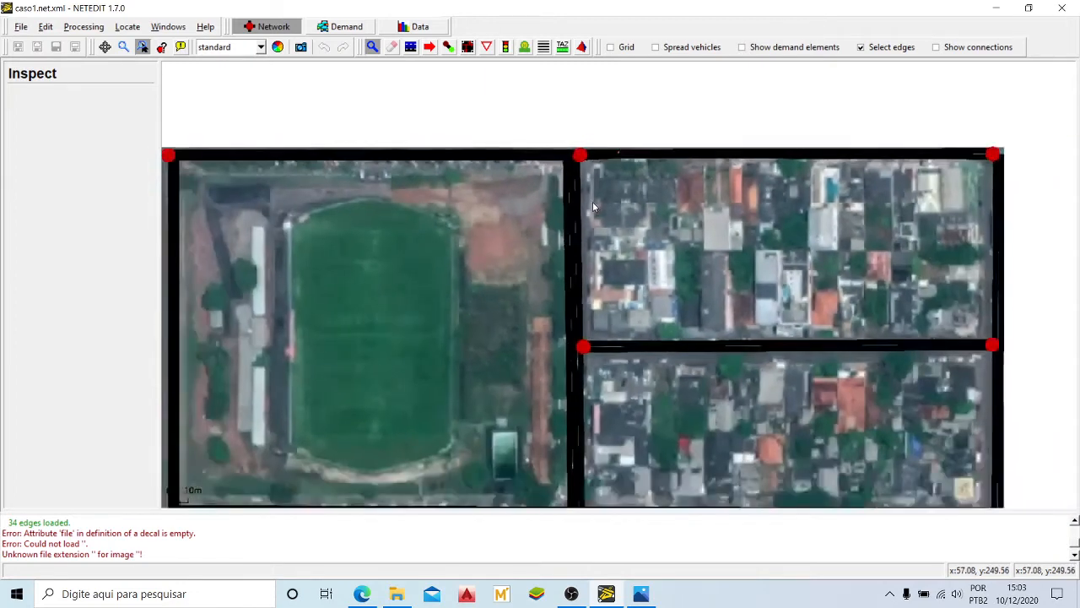
scroll(592, 201, "down", 2)
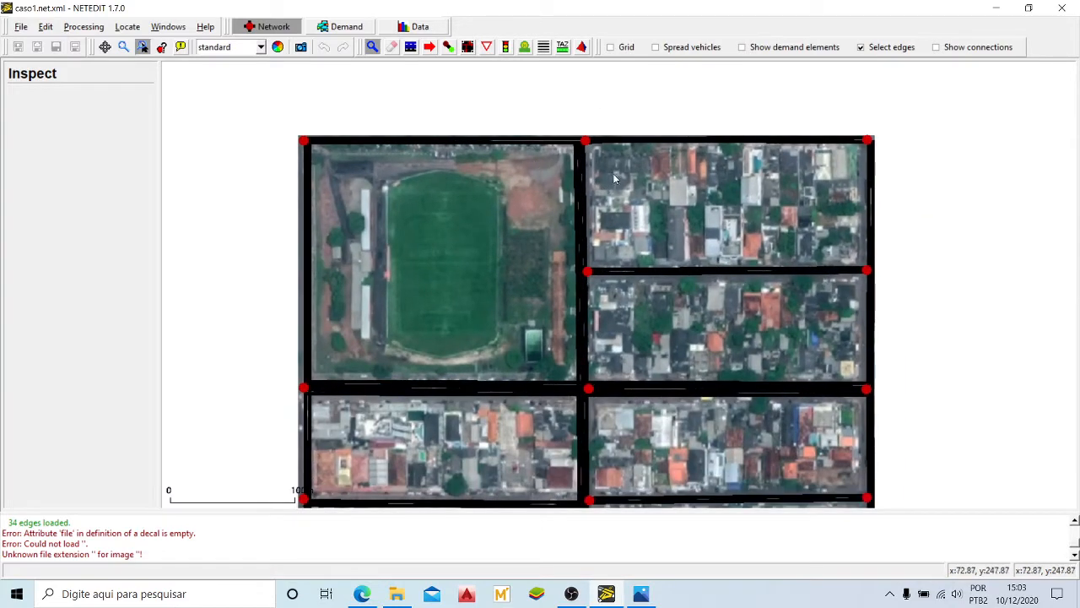
Step: Examine the central road down to its southern end, the western blocks, and the complete network
left_click_drag(629, 302, 621, 139)
left_click_drag(625, 344, 623, 215)
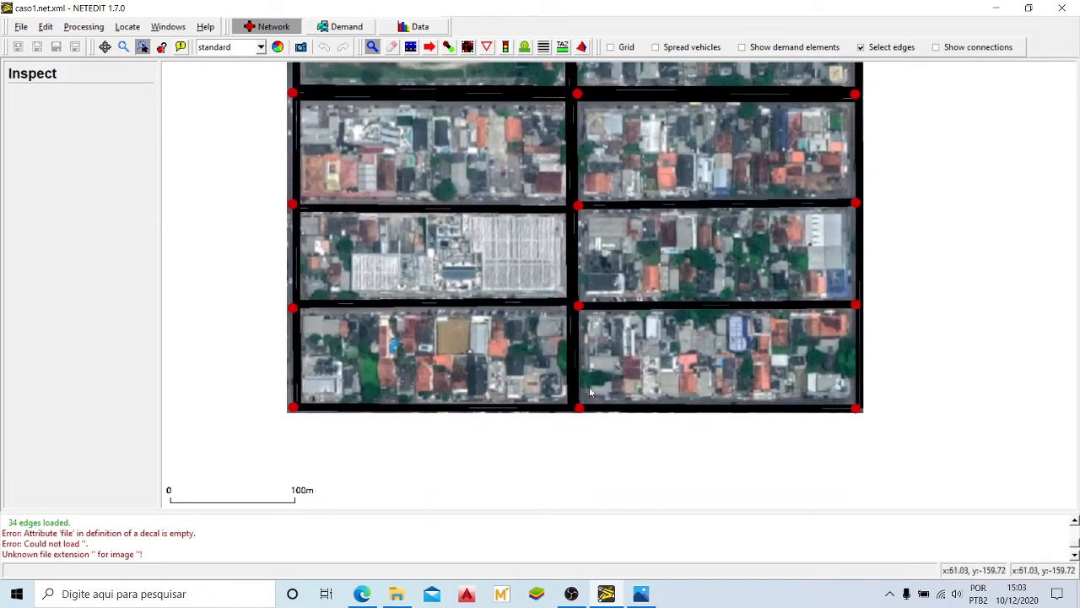
left_click_drag(662, 135, 652, 296)
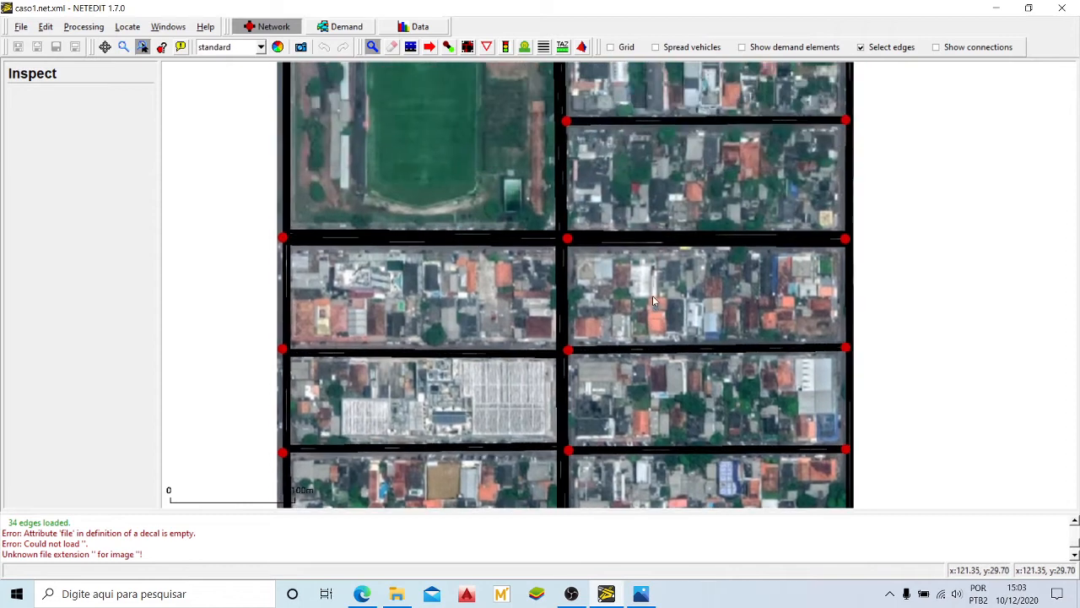
left_click_drag(622, 384, 628, 291)
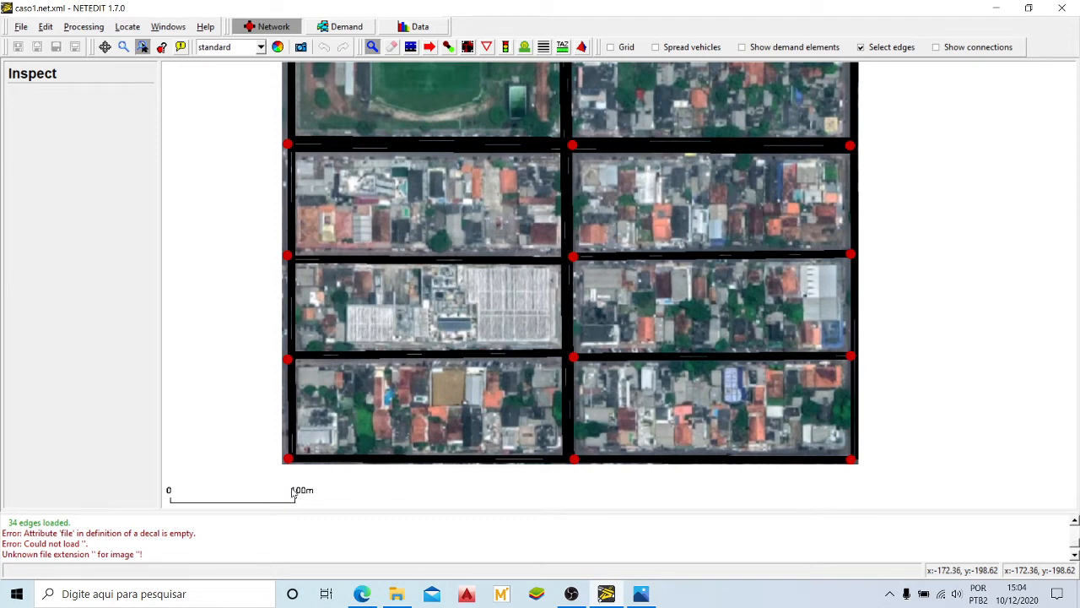
left_click_drag(385, 211, 381, 236)
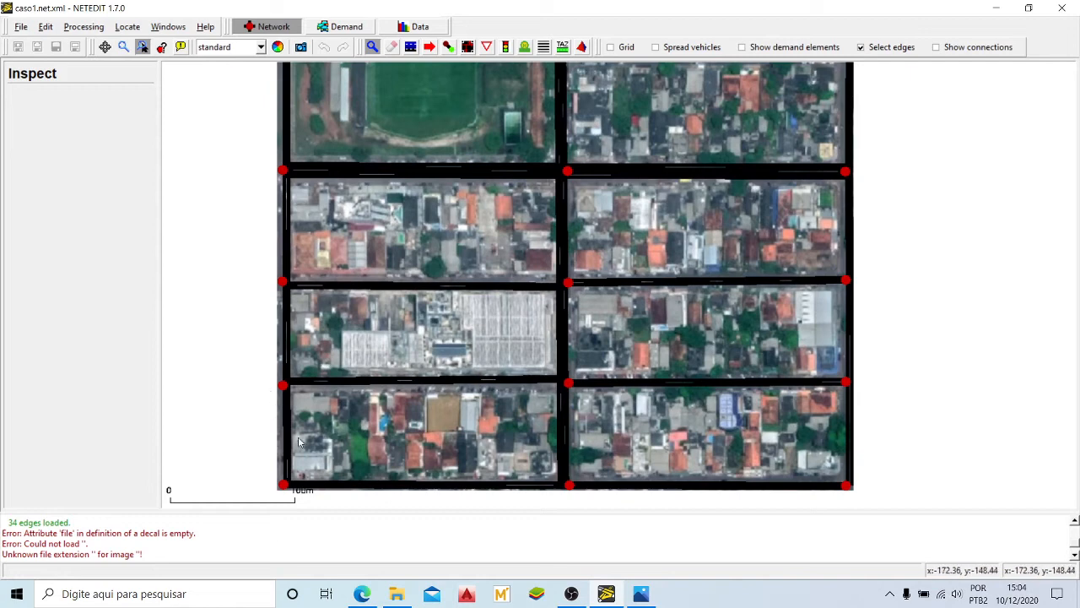
left_click_drag(507, 267, 504, 304)
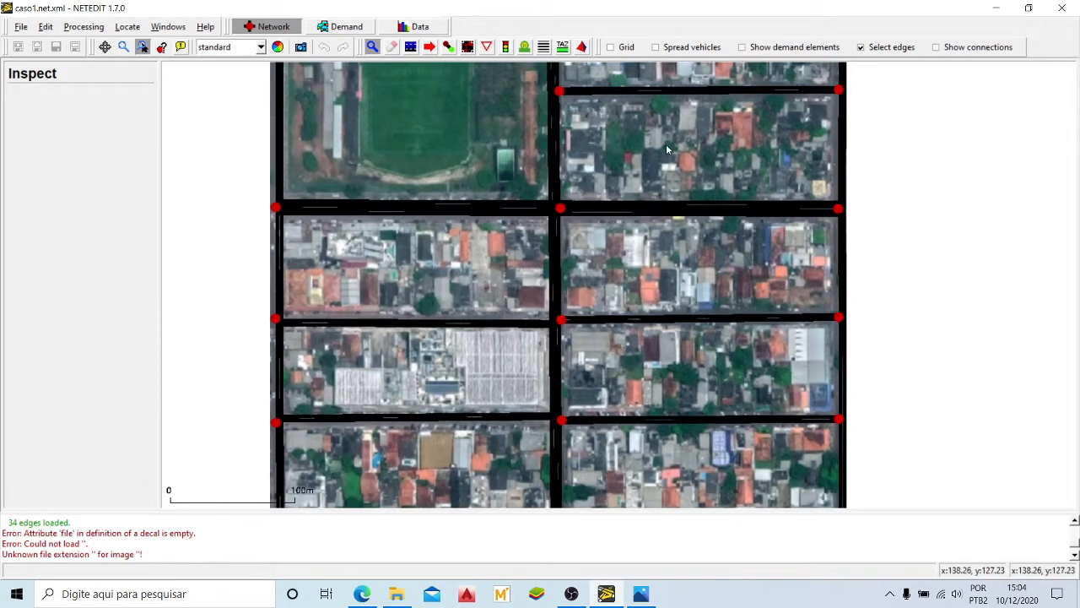
scroll(642, 214, "down", 3)
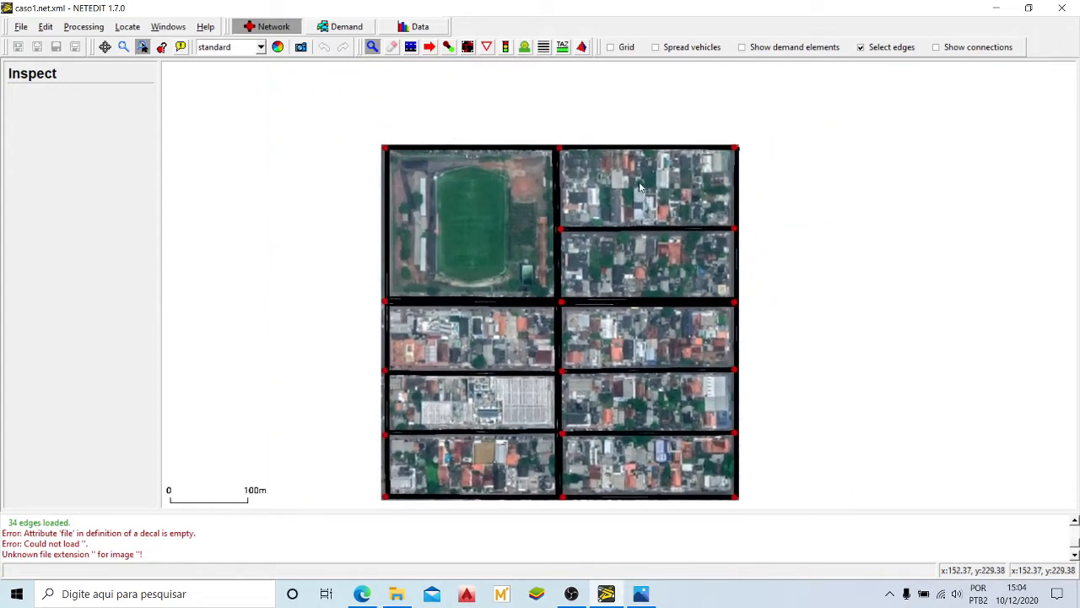
Step: Create an edge about 78 m long from a new junction north of the network down to the central road's northernmost junction
scroll(557, 143, "up", 4)
scroll(557, 141, "up", 2)
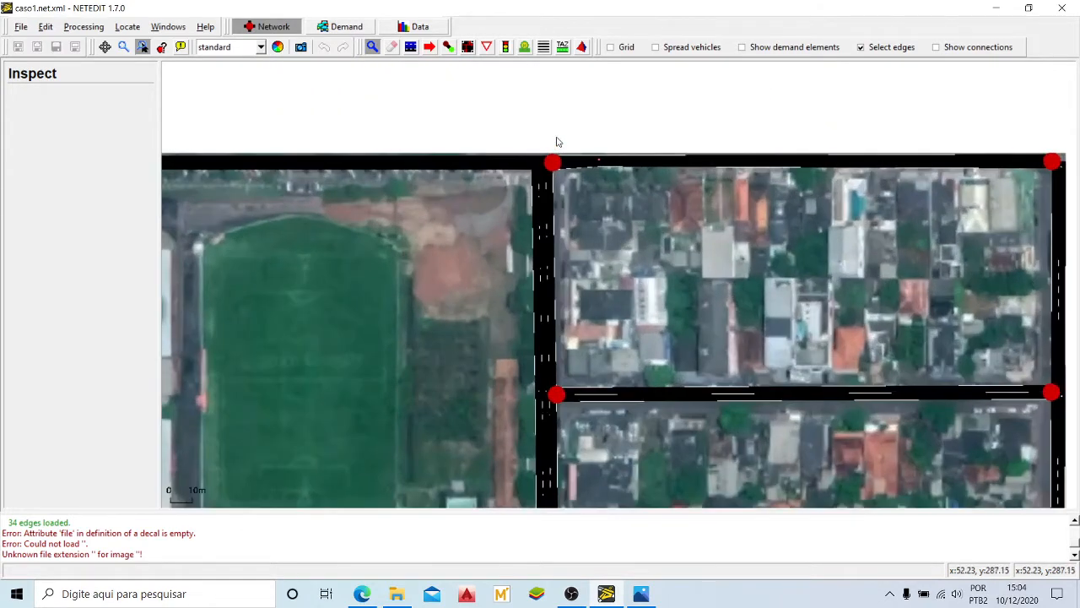
scroll(557, 142, "down", 2)
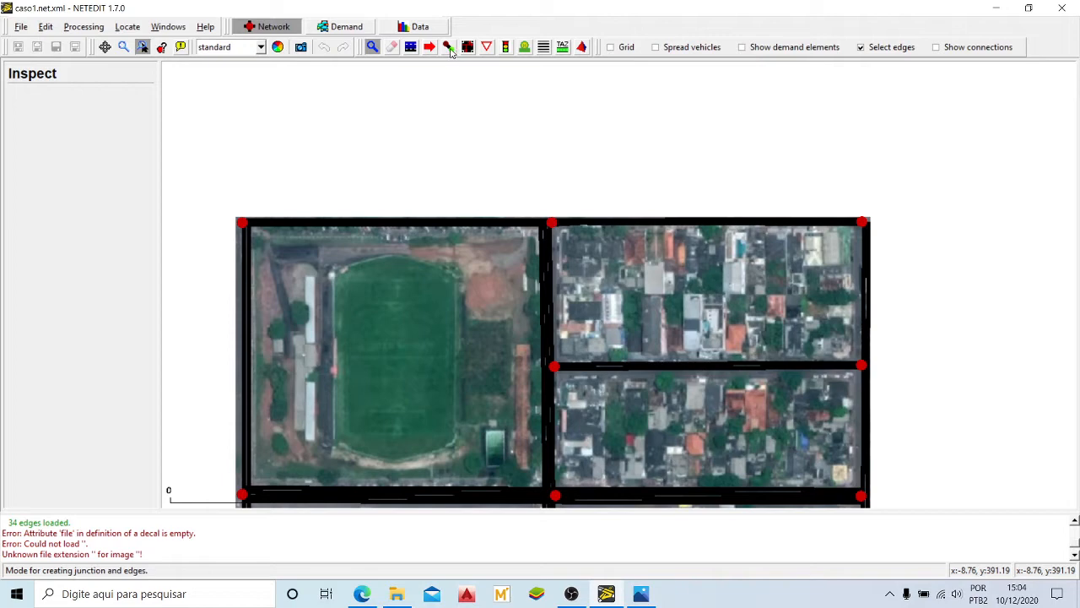
left_click(449, 49)
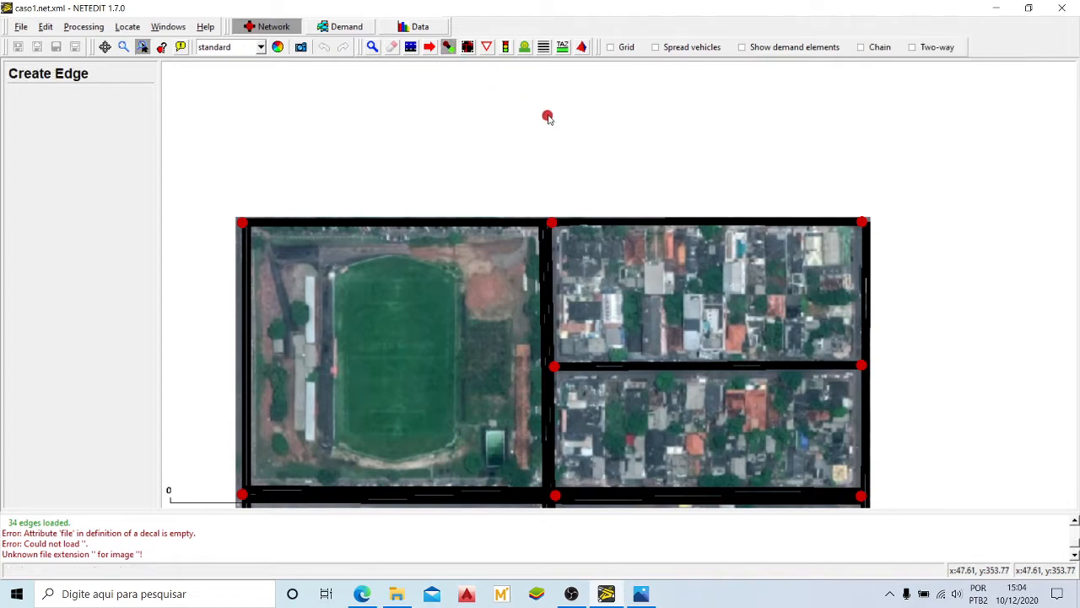
left_click(548, 117)
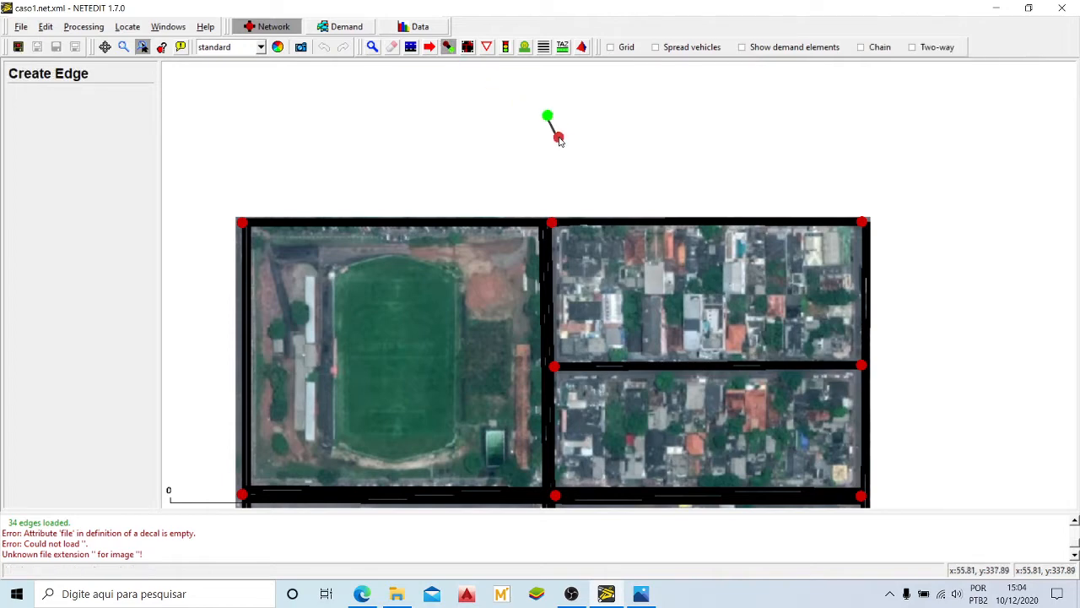
left_click(551, 223)
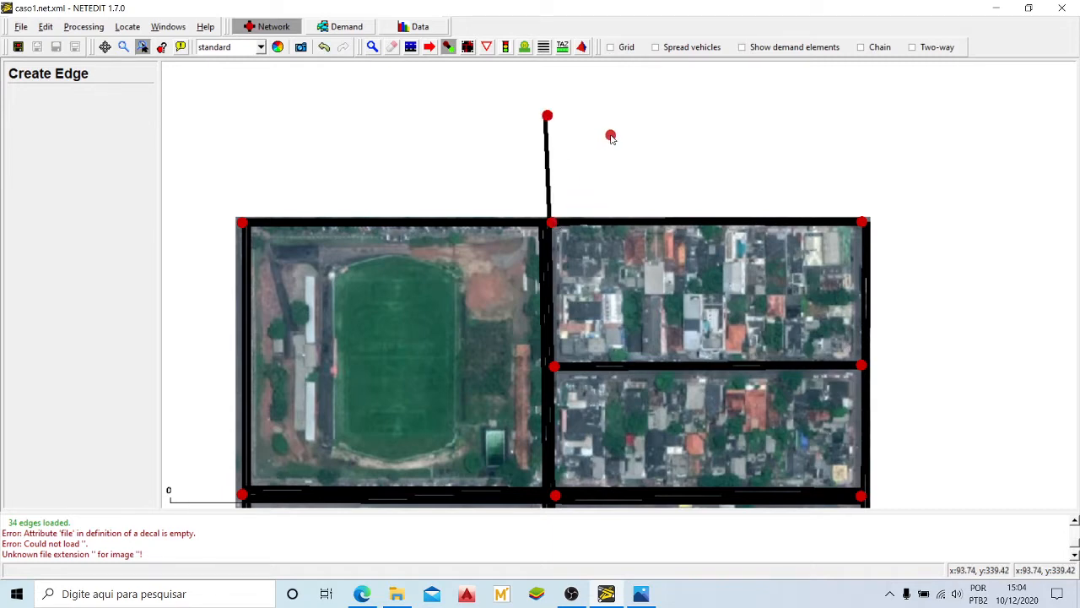
Step: Create an edge about 65 m long from the central road's southernmost junction to a new junction south of the network
scroll(611, 136, "down", 1)
scroll(866, 367, "down", 1)
scroll(808, 343, "down", 2)
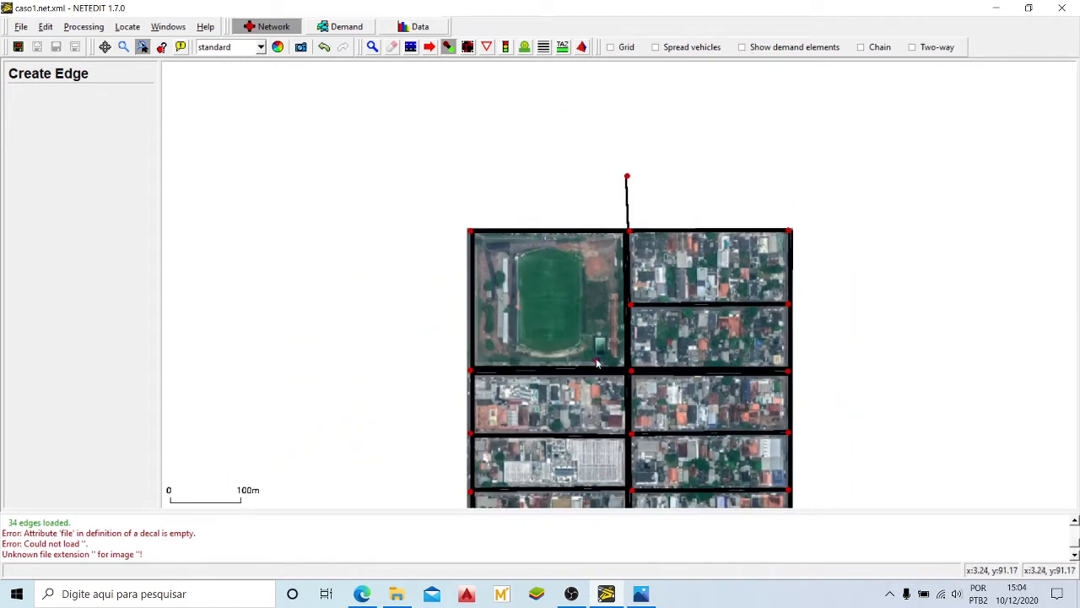
left_click(429, 47)
left_click_drag(828, 398, 757, 210)
scroll(560, 369, "up", 3)
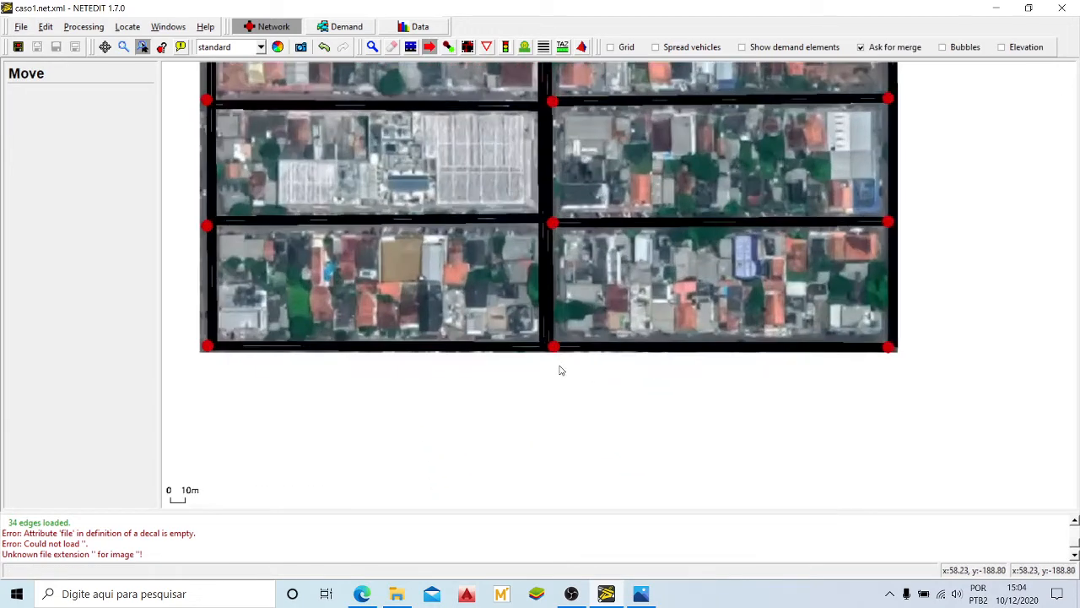
scroll(560, 369, "up", 1)
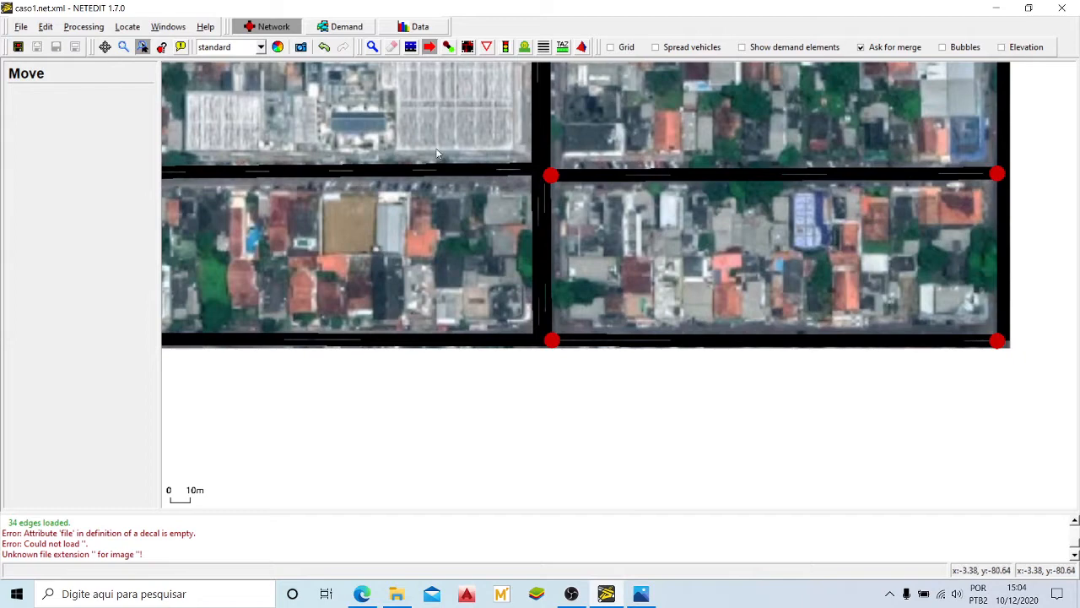
left_click(448, 46)
left_click(568, 318)
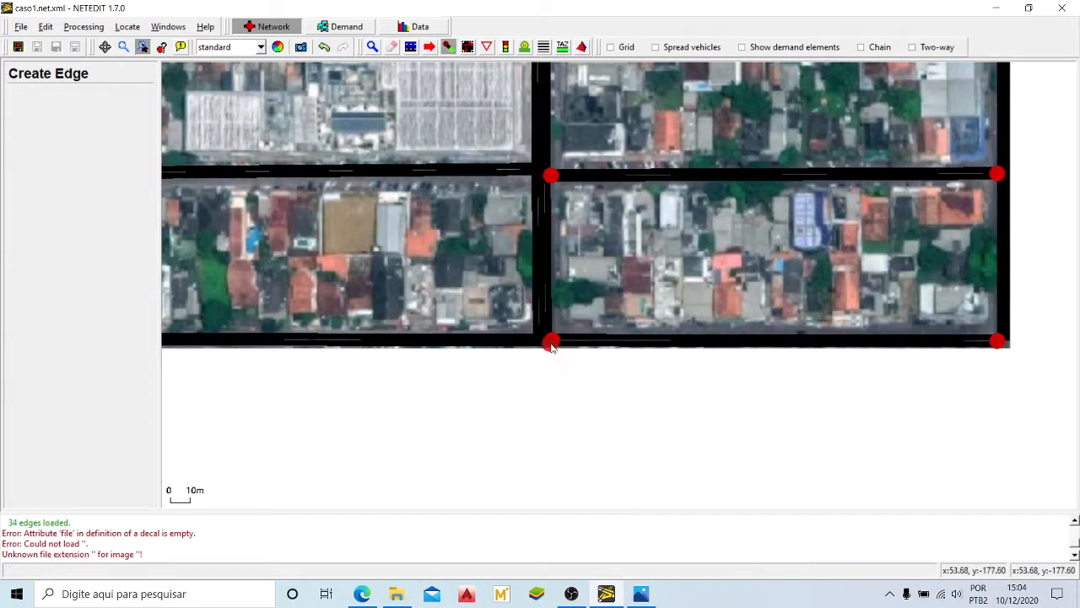
left_click(551, 340)
left_click(550, 464)
Step: Set the number of lanes of the new northern entry edge to 3
scroll(625, 393, "down", 2)
scroll(625, 392, "down", 3)
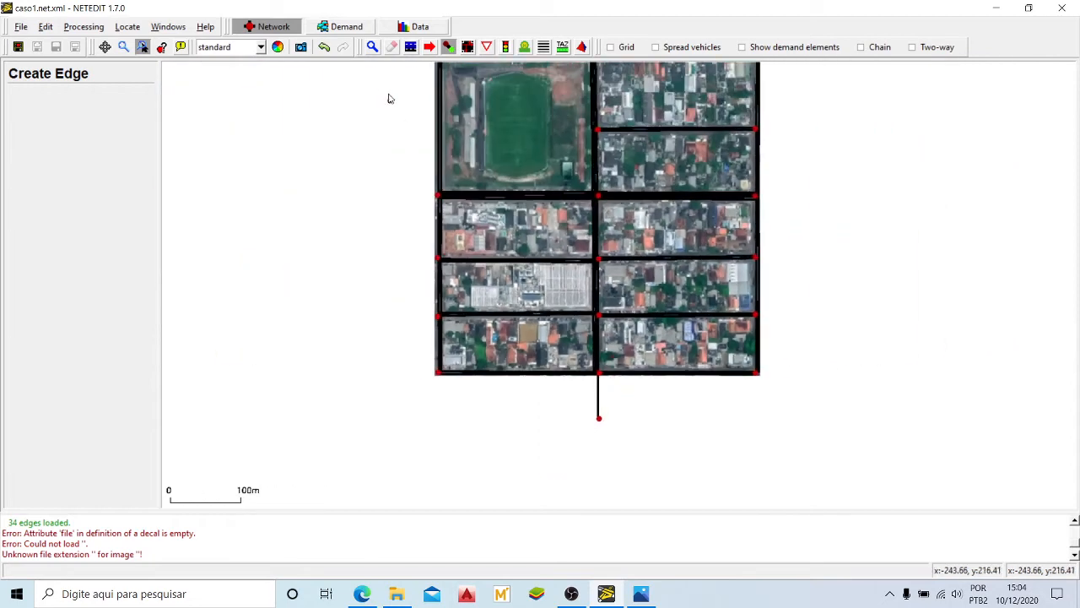
left_click(372, 47)
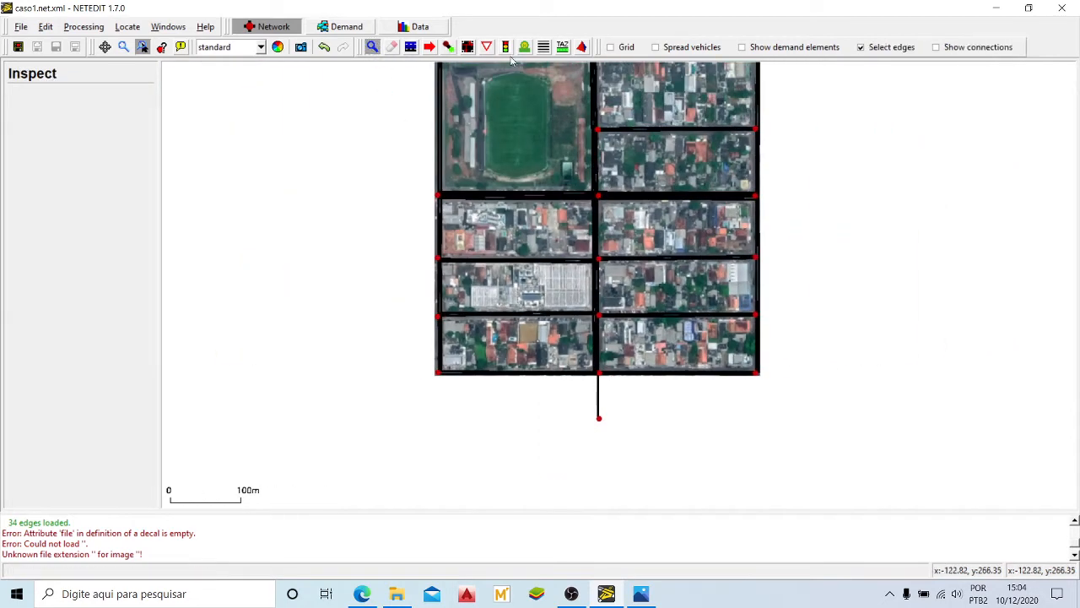
left_click(430, 47)
left_click_drag(543, 114, 494, 267)
scroll(525, 171, "up", 5)
scroll(524, 172, "up", 3)
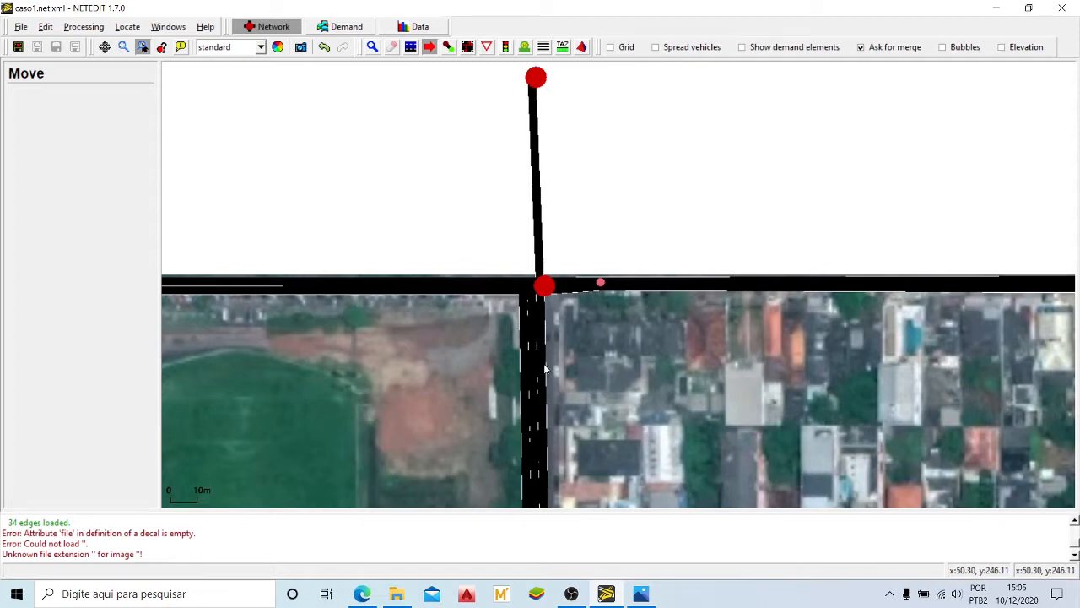
left_click(372, 47)
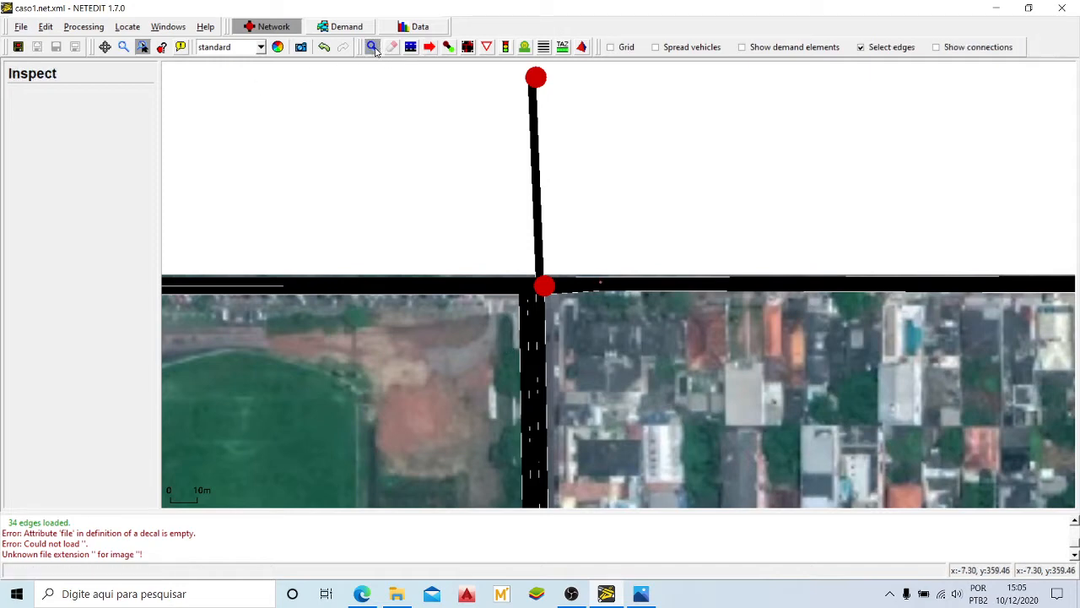
left_click(538, 147)
double_click(87, 206)
type("3")
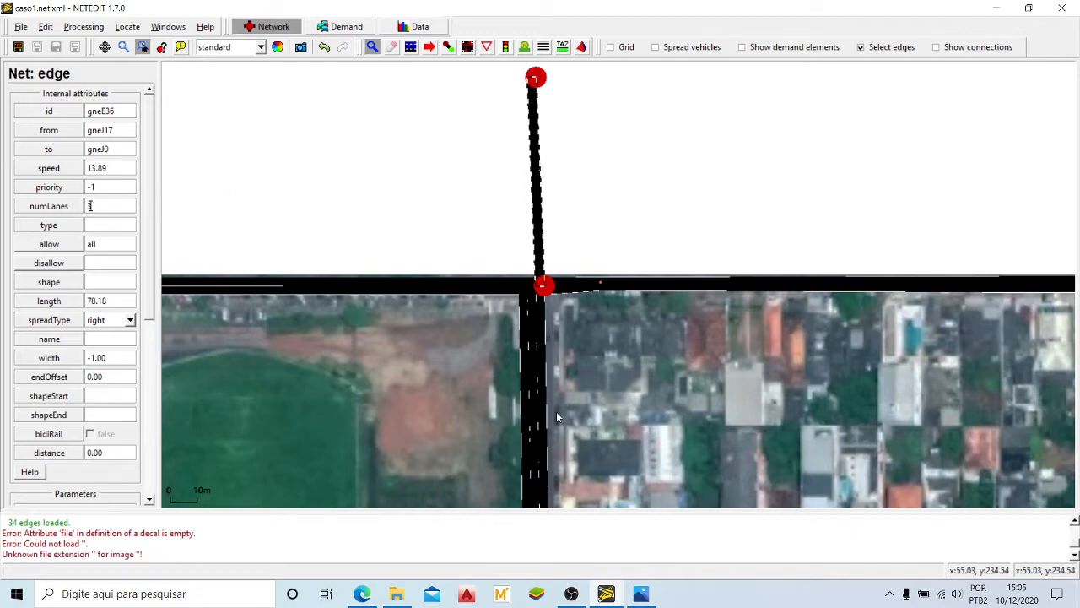
Step: Examine the cycle lane in the ciclofaixa-2 photo, then return to NETEDIT and inspect the northern entry edge's lane layout
left_click(642, 593)
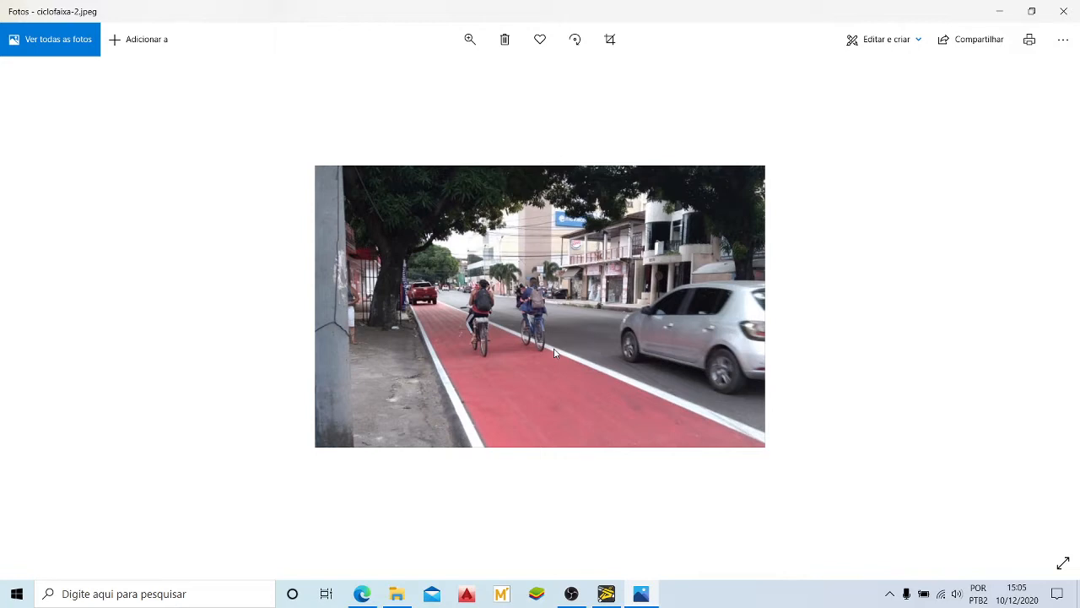
left_click(999, 11)
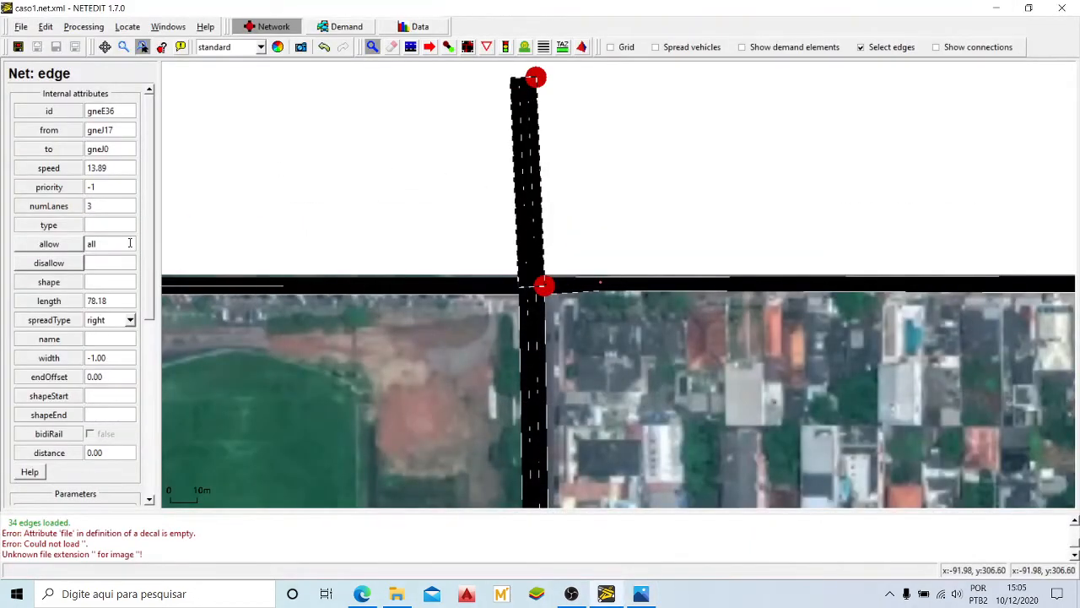
left_click(99, 207)
double_click(100, 208)
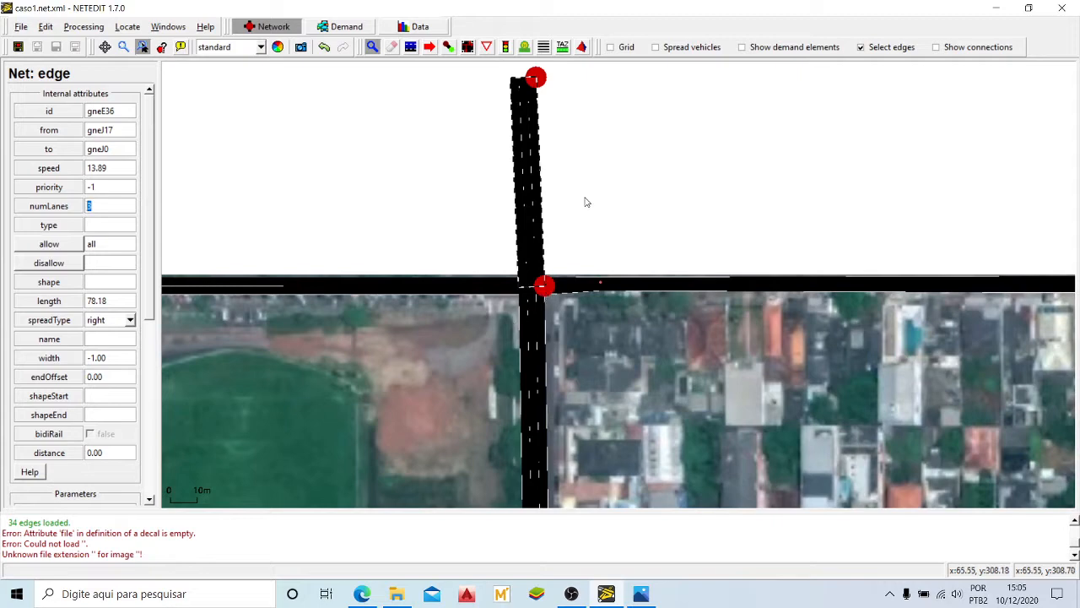
scroll(586, 201, "down", 1)
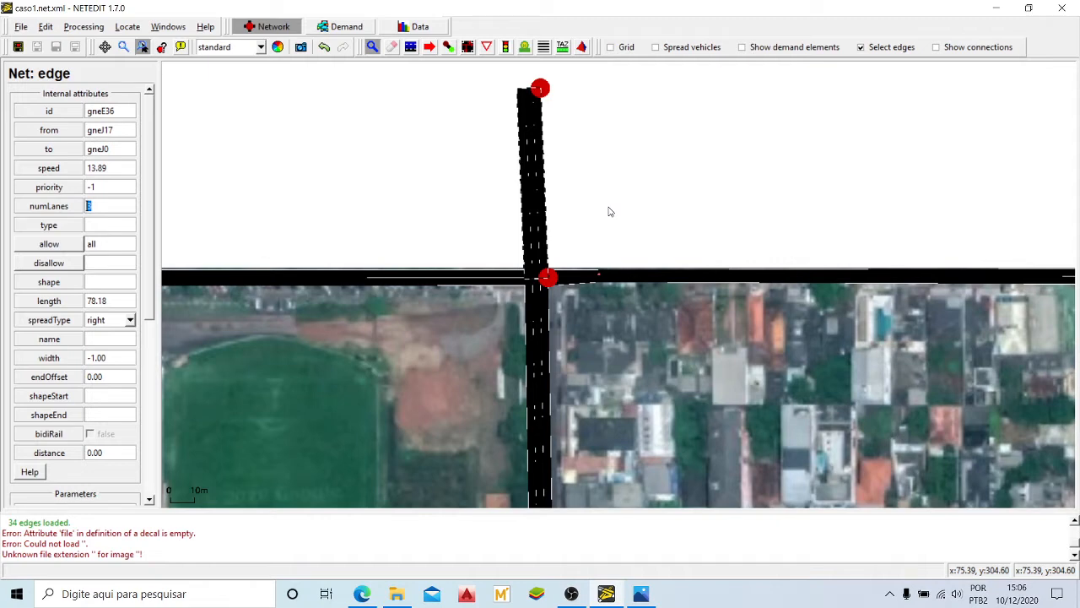
scroll(608, 211, "down", 2)
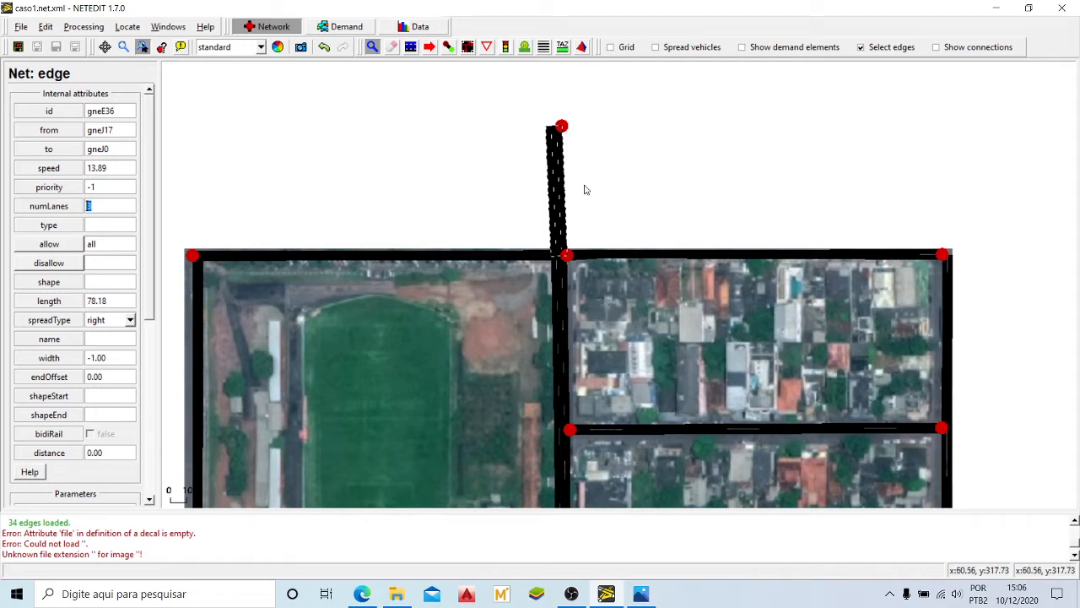
scroll(583, 189, "up", 1)
scroll(584, 189, "up", 3)
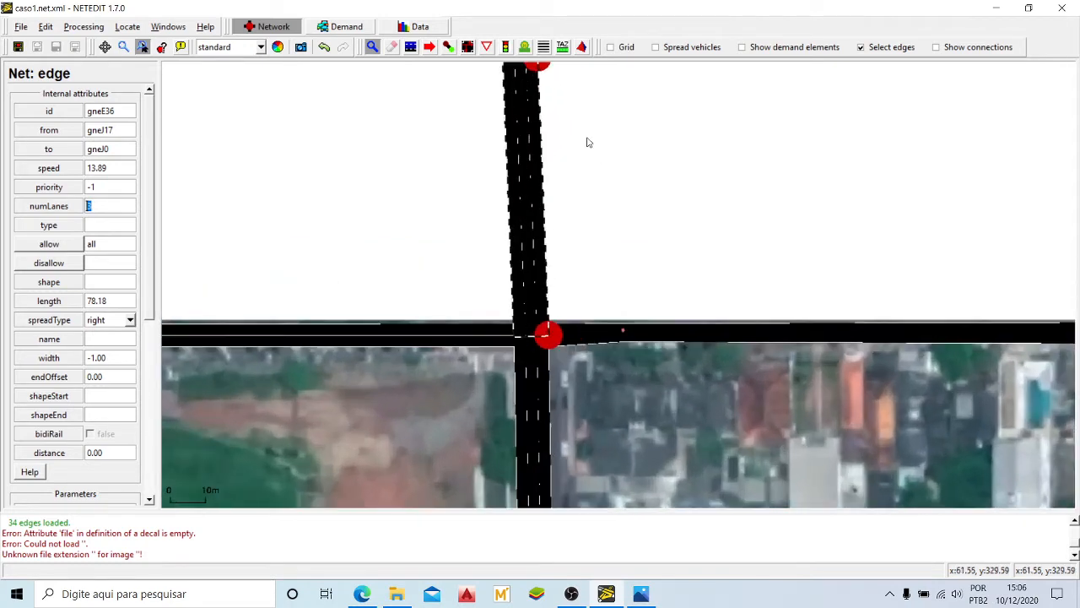
scroll(584, 132, "down", 1)
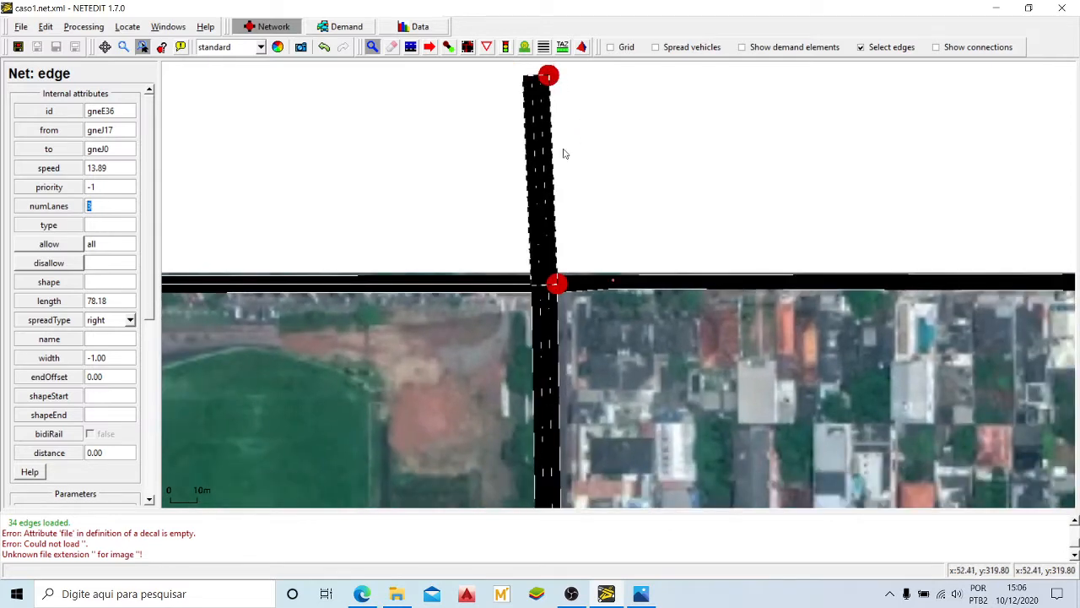
Step: Move the northern entry edge's outer junction slightly east to align the edge with the central road
left_click(430, 48)
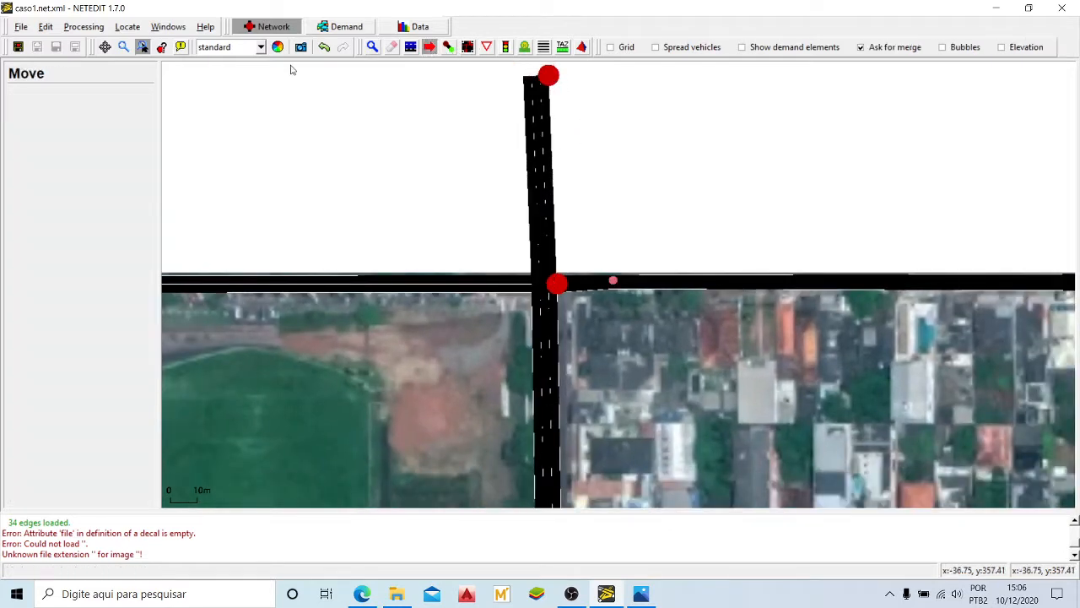
left_click_drag(550, 76, 560, 76)
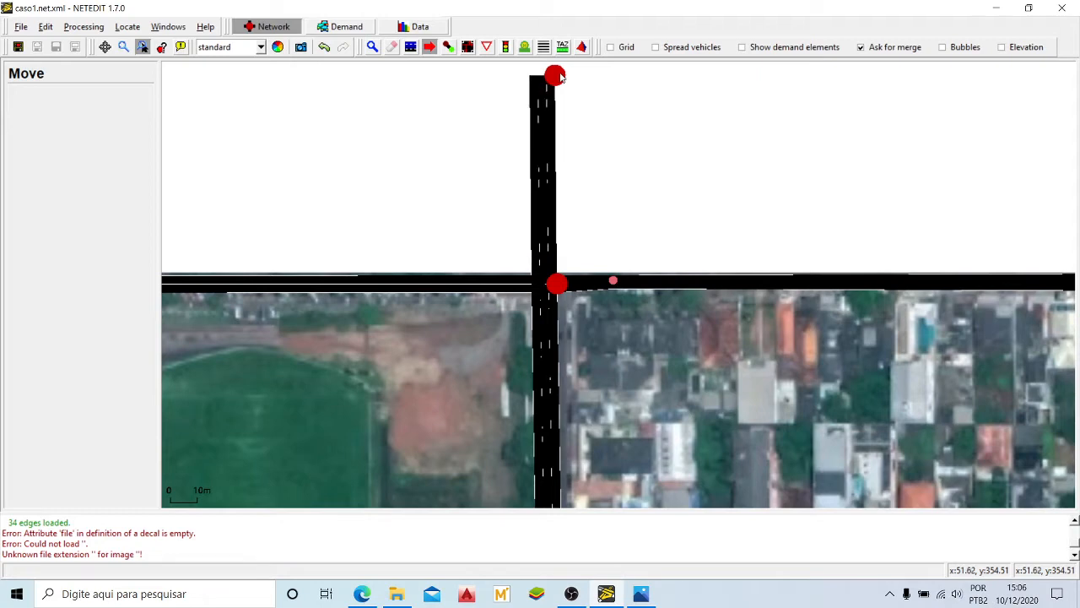
scroll(585, 179, "down", 3)
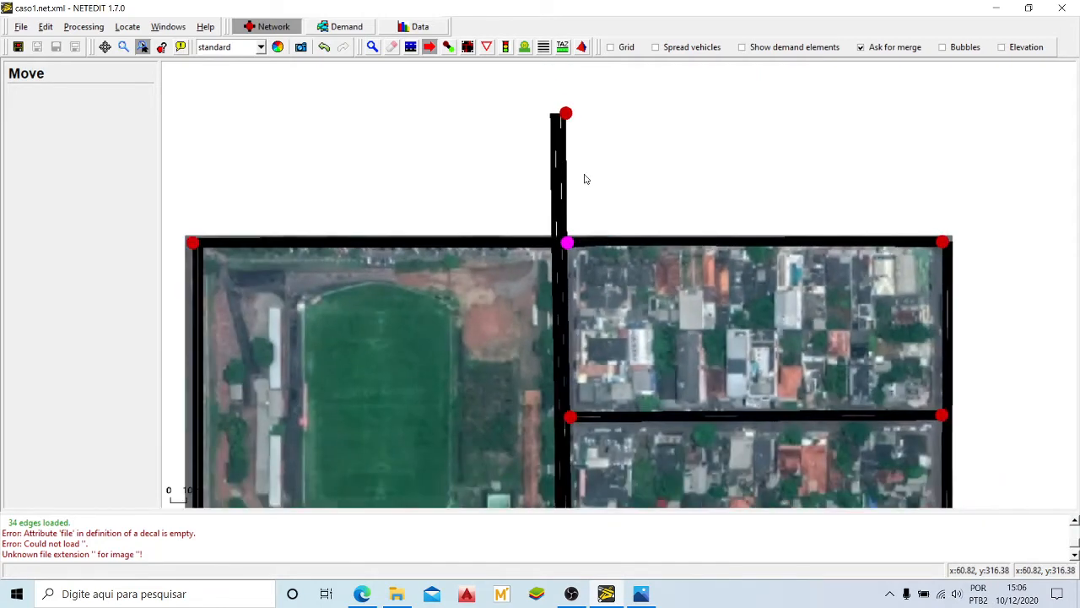
Step: Set the southern exit edge to 3 lanes and move its outer junction slightly east to align with the central road
scroll(584, 178, "down", 5)
scroll(582, 409, "up", 4)
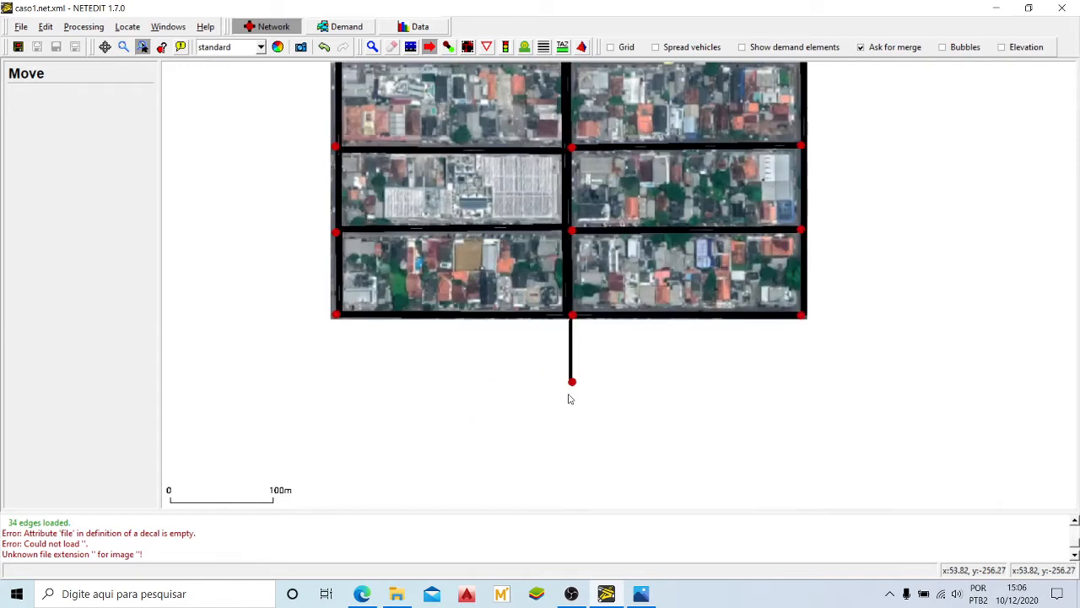
scroll(578, 409, "up", 3)
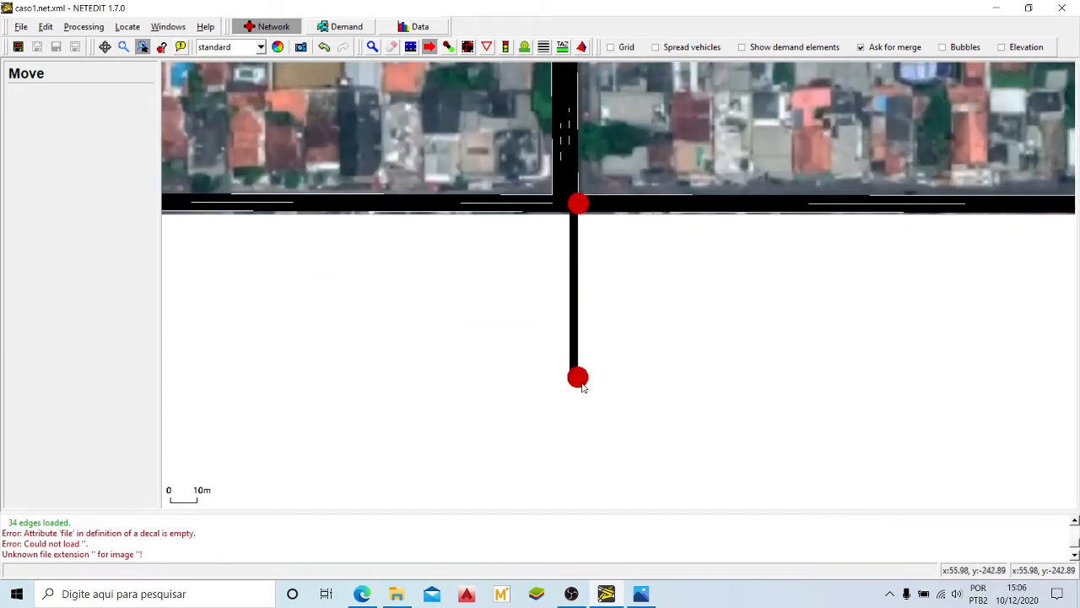
left_click(372, 47)
left_click(574, 277)
left_click_drag(111, 210, 78, 208)
type("3")
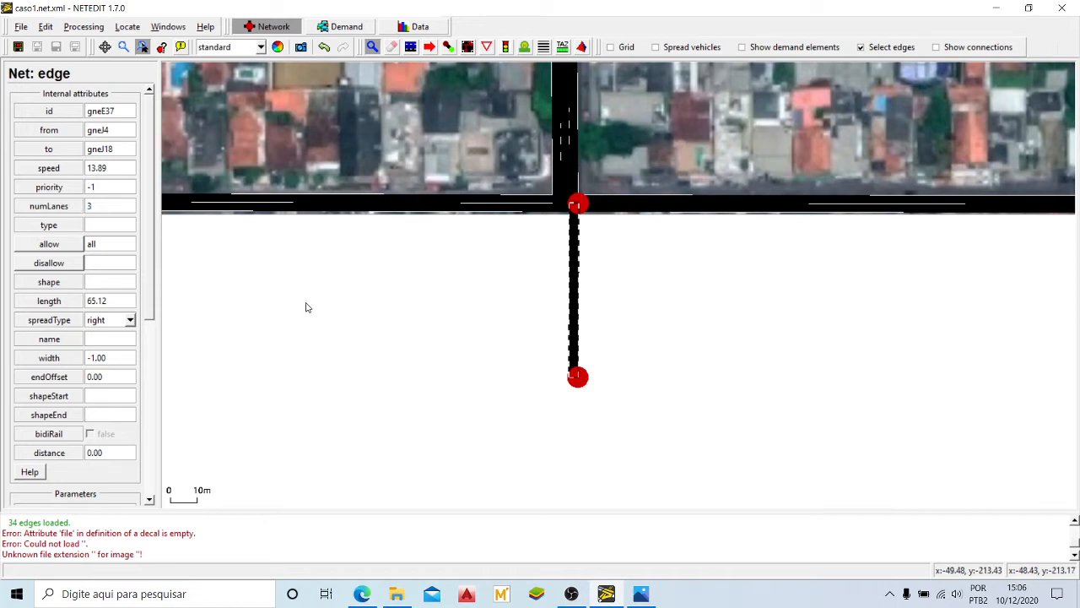
key("Return")
key("m")
left_click_drag(583, 380, 586, 381)
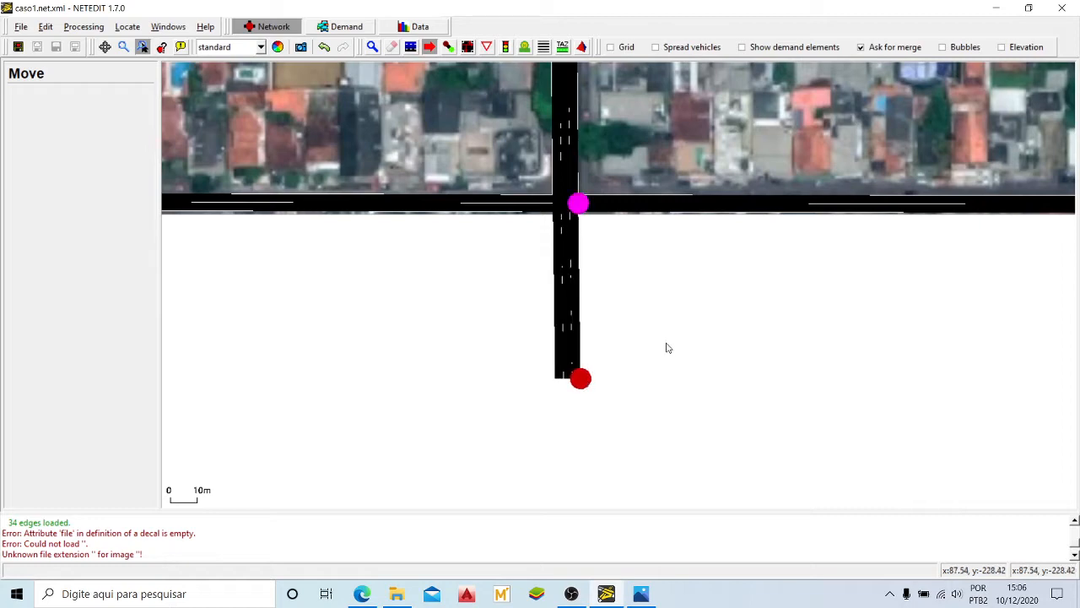
Step: Change the ID of the northern entry edge to E
scroll(505, 409, "down", 5)
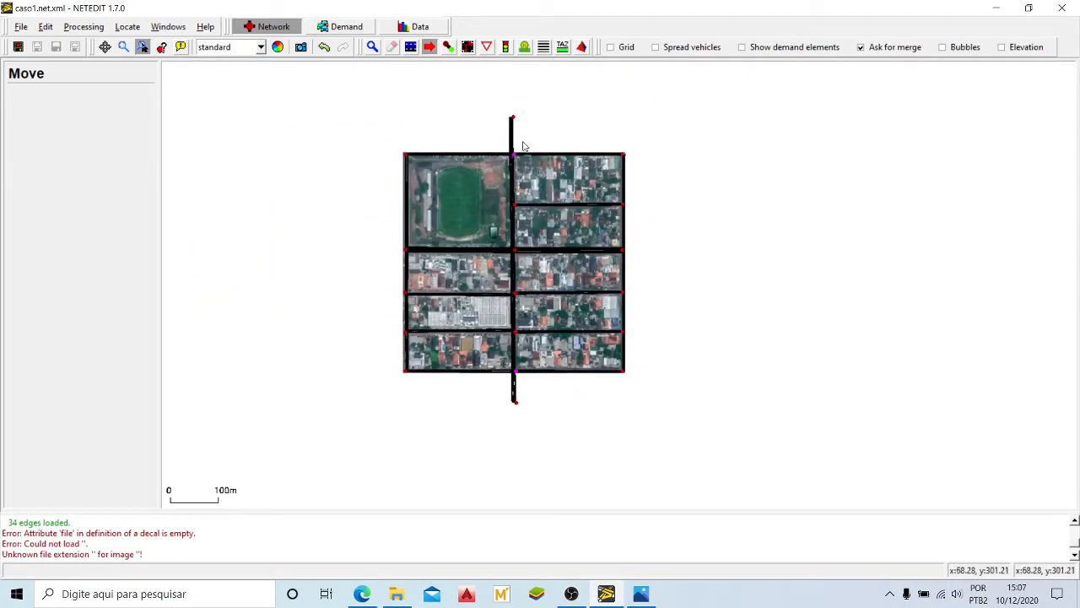
scroll(414, 84, "up", 1)
scroll(441, 127, "up", 1)
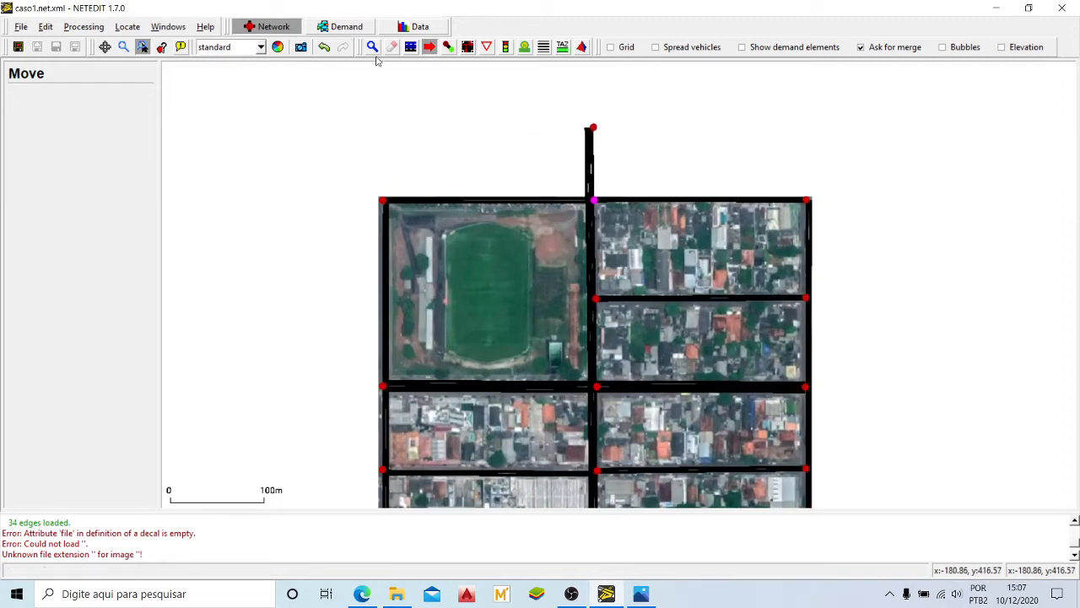
key("i")
scroll(626, 136, "up", 1)
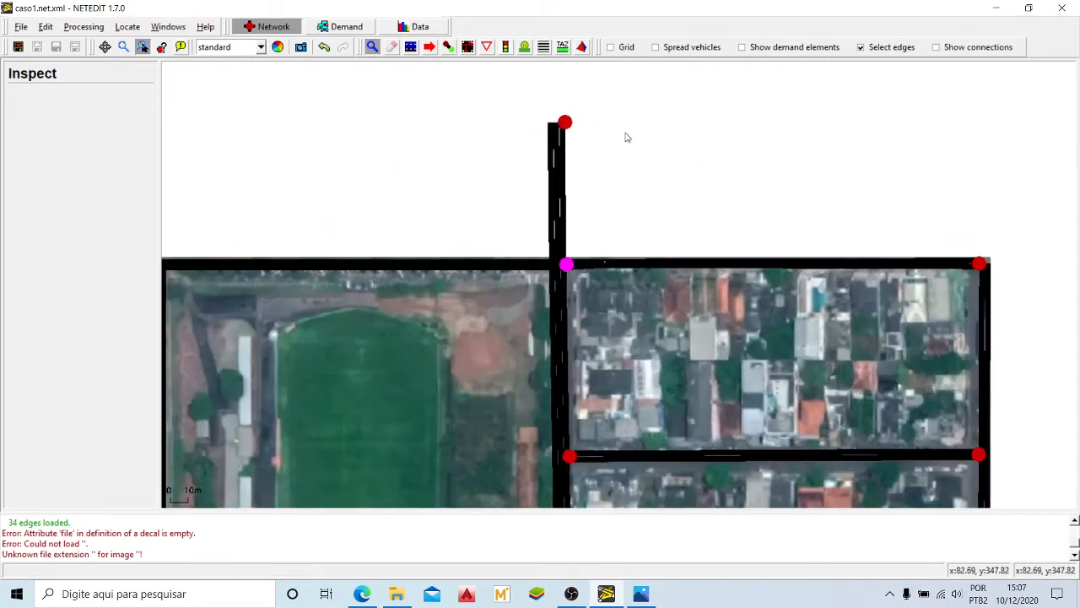
left_click(556, 180)
double_click(121, 110)
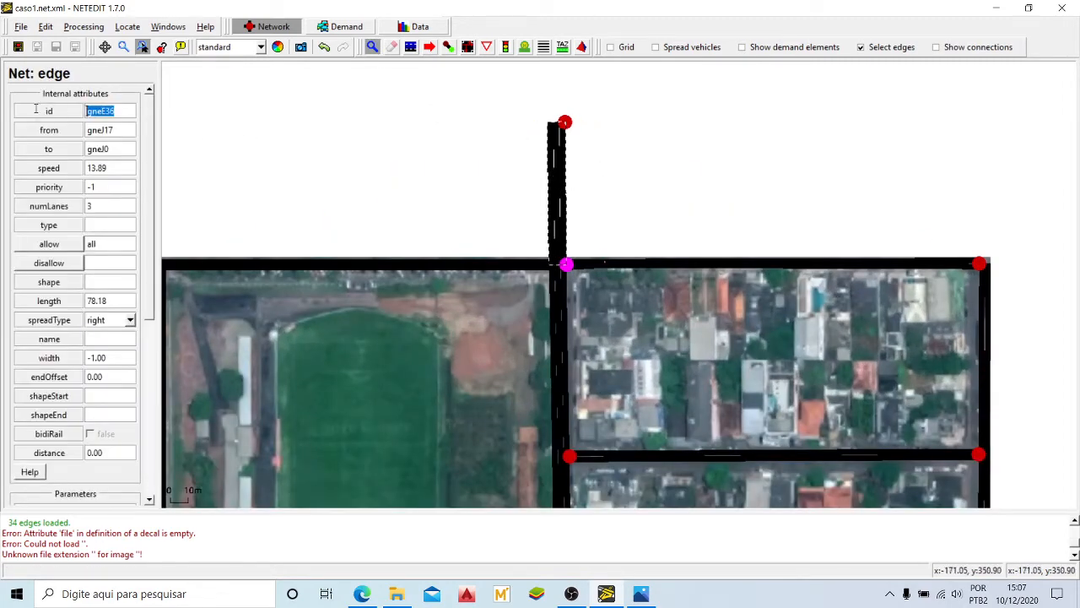
type("E")
Step: Change the ID of the southern exit edge to S
scroll(426, 196, "down", 5)
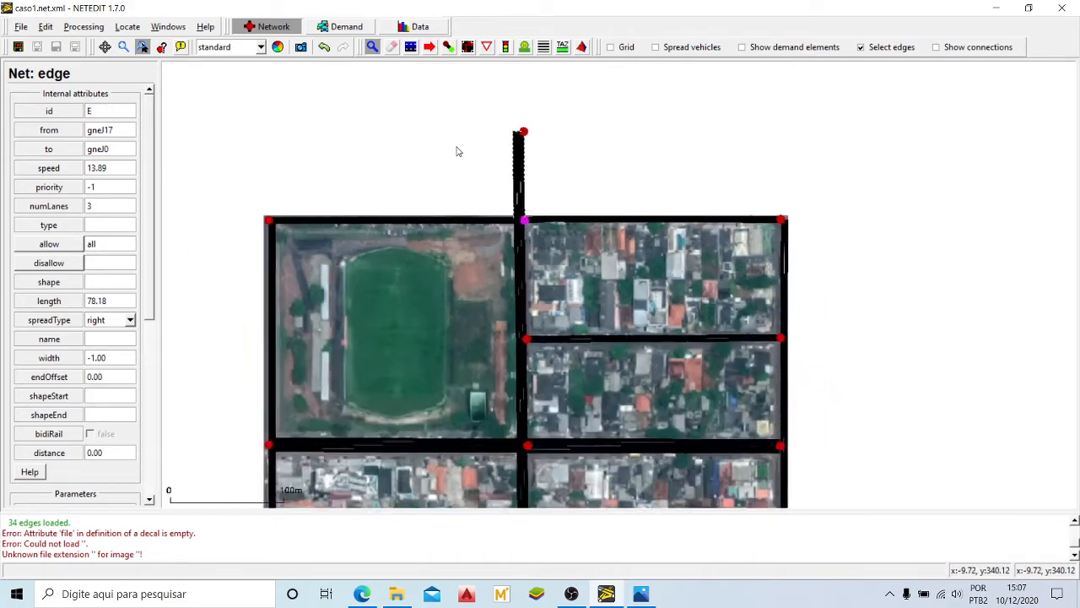
scroll(485, 432, "up", 5)
scroll(485, 432, "up", 2)
left_click(518, 375)
left_click_drag(127, 110, 60, 111)
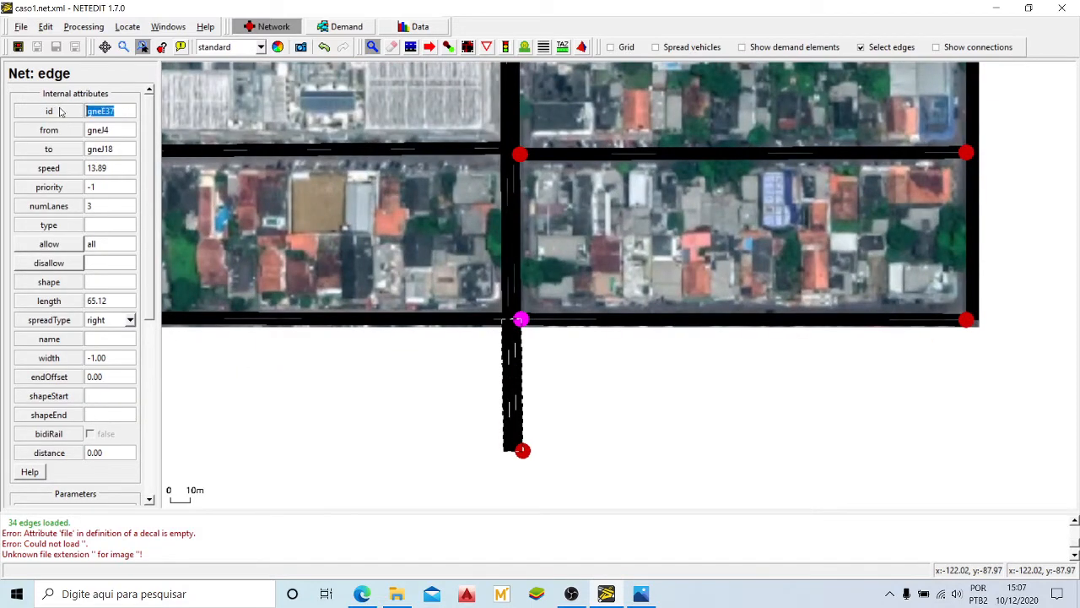
type("S")
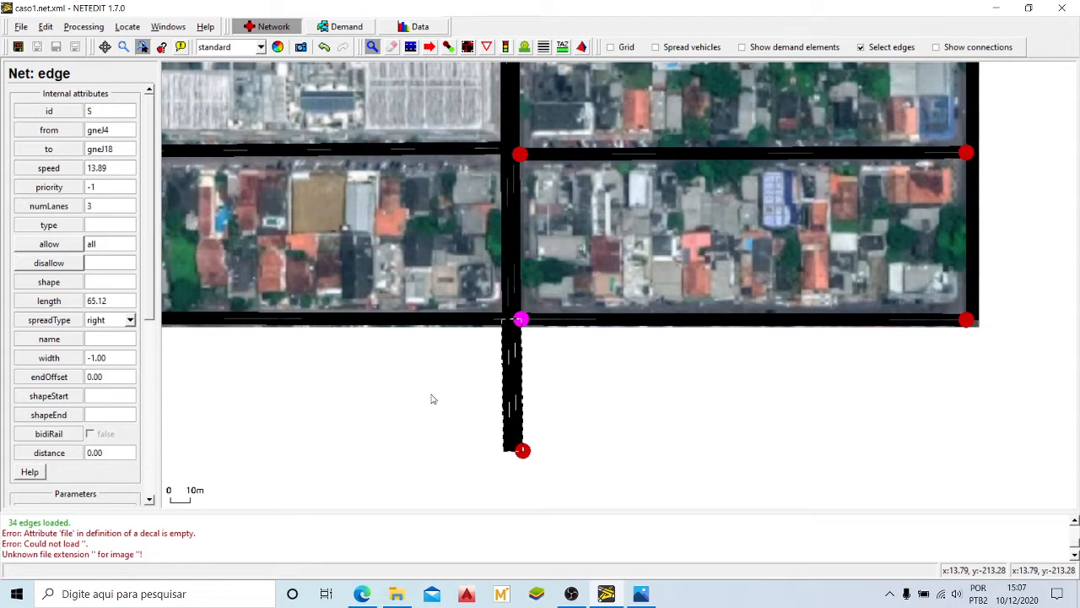
Step: Inspect the northern entry edge of the central road and check its ID
left_click(102, 104)
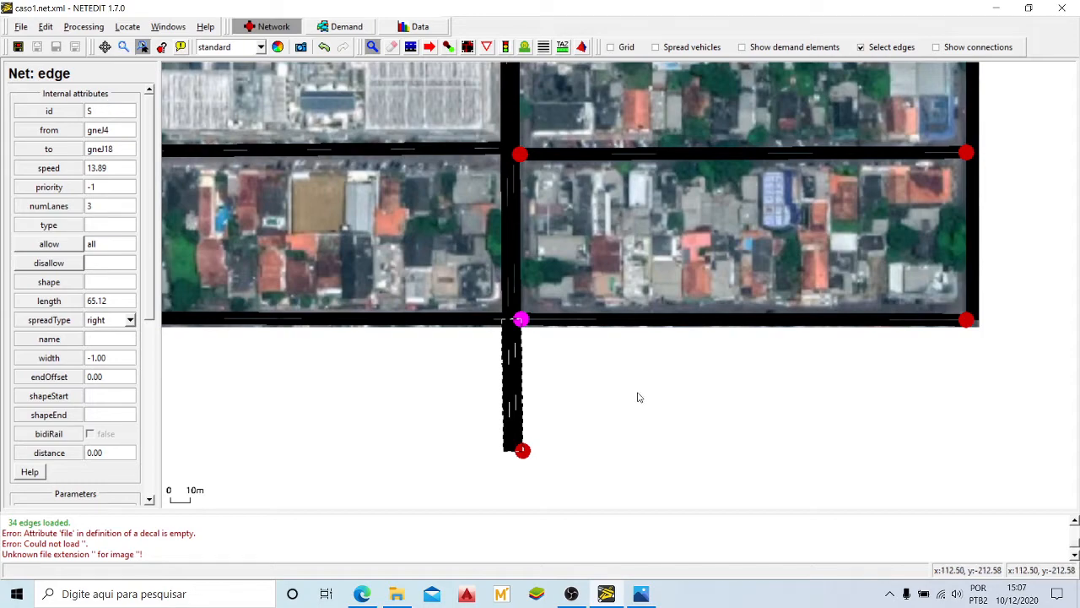
scroll(639, 396, "down", 5)
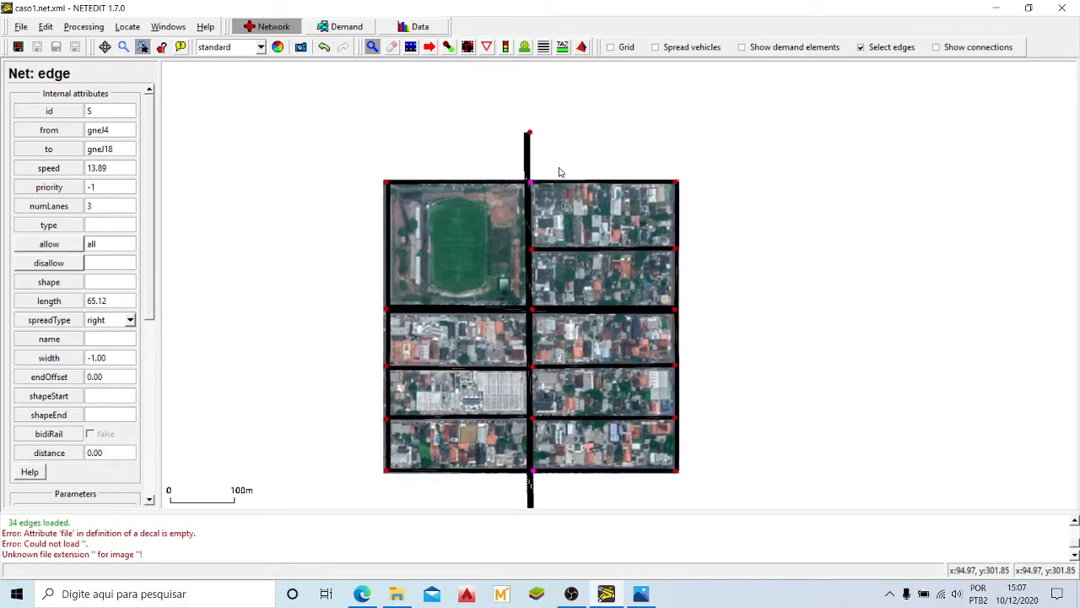
scroll(495, 205, "up", 5)
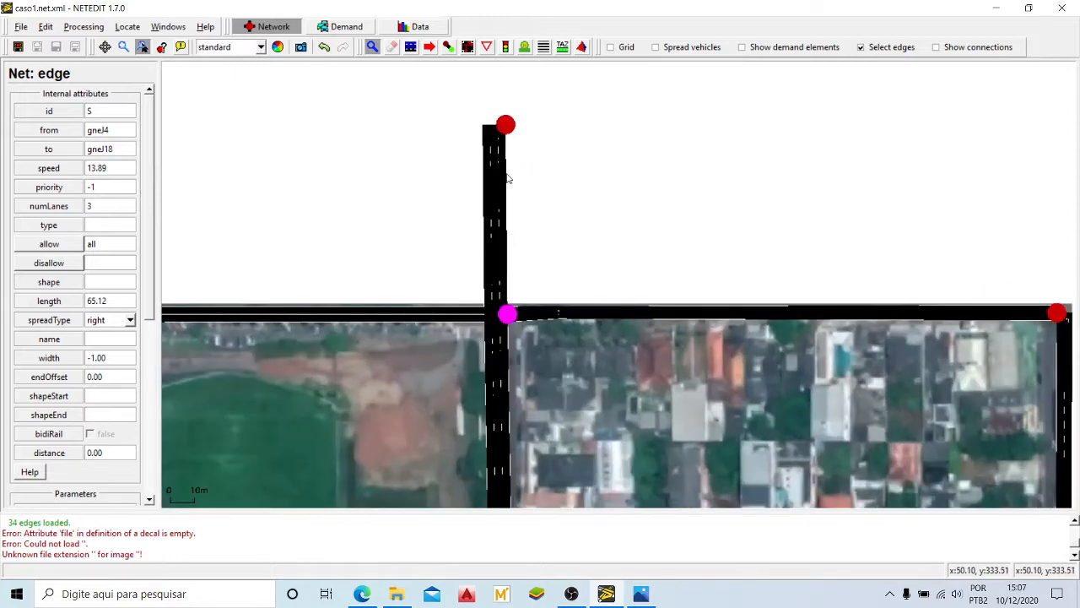
left_click(494, 200)
double_click(116, 110)
type("E")
key("Return")
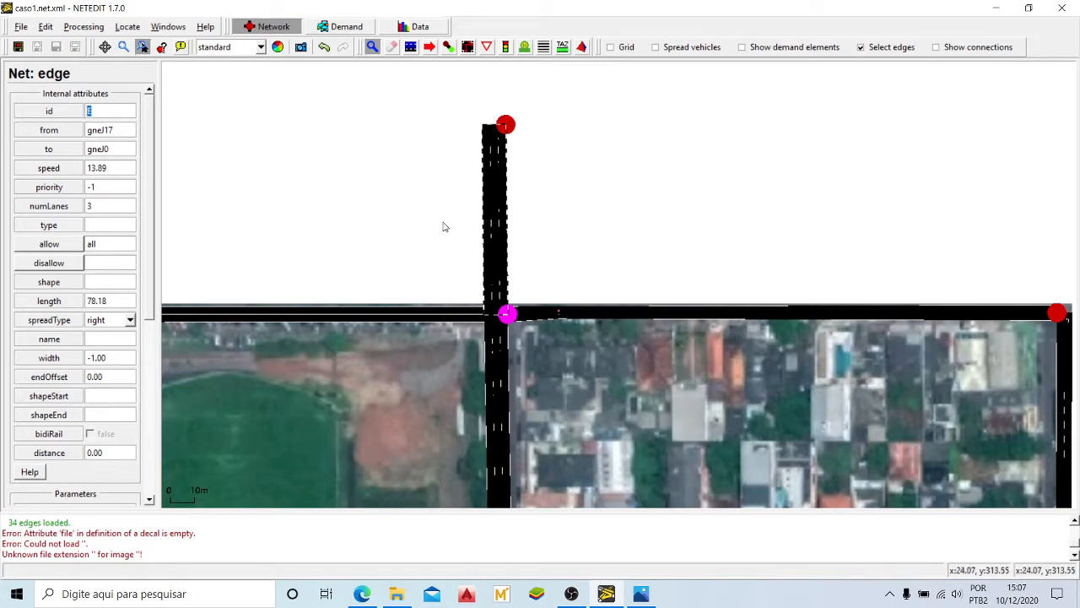
Step: Inspect the southern exit edge of the central road and check its ID
scroll(650, 146, "down", 5)
left_click_drag(875, 408, 803, 244)
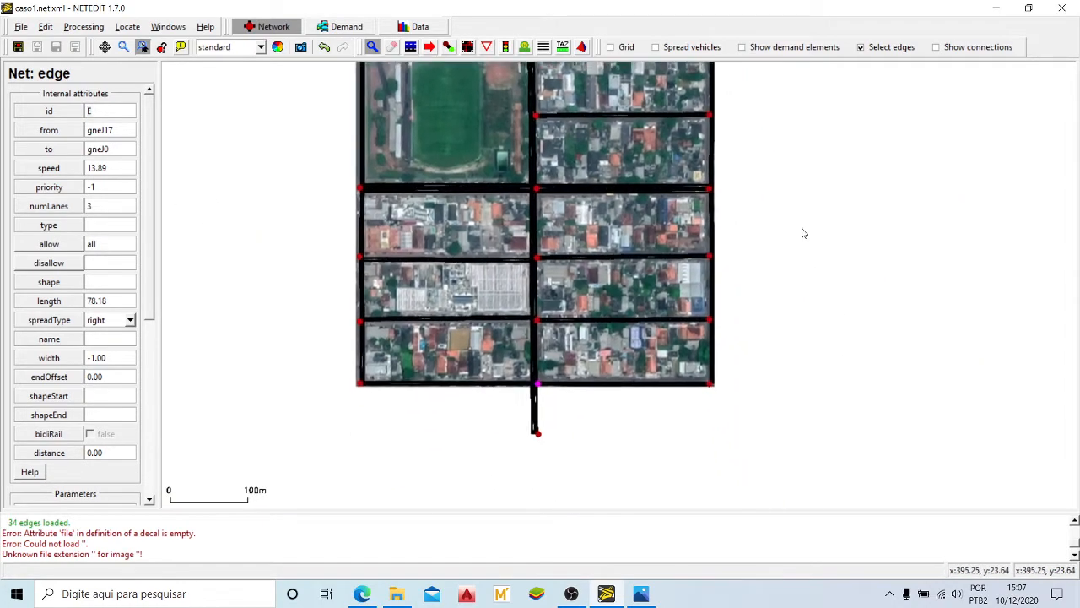
scroll(540, 426, "up", 5)
scroll(540, 426, "up", 3)
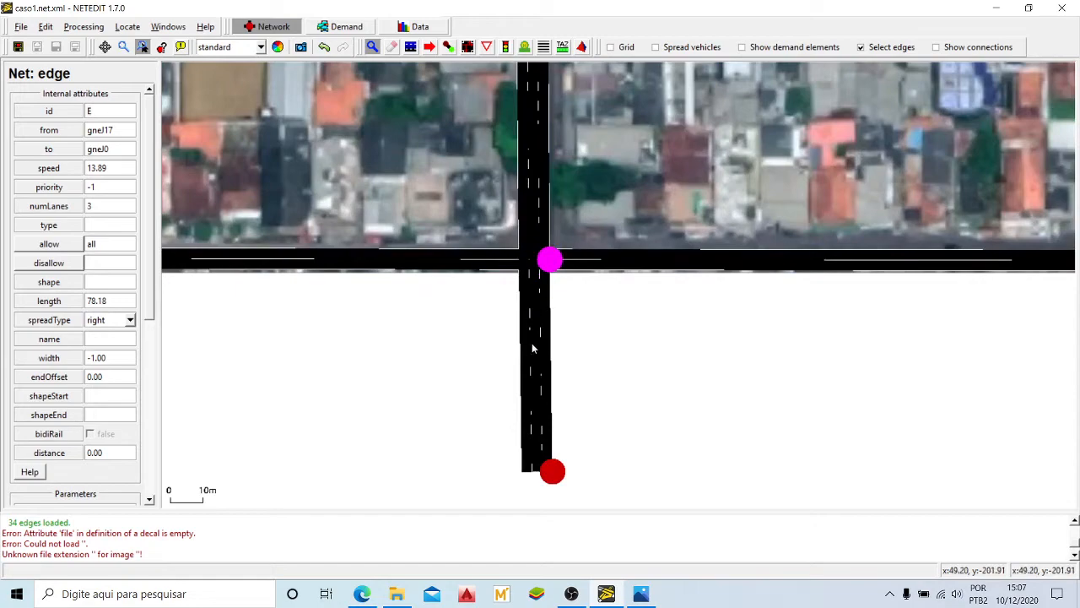
left_click(530, 371)
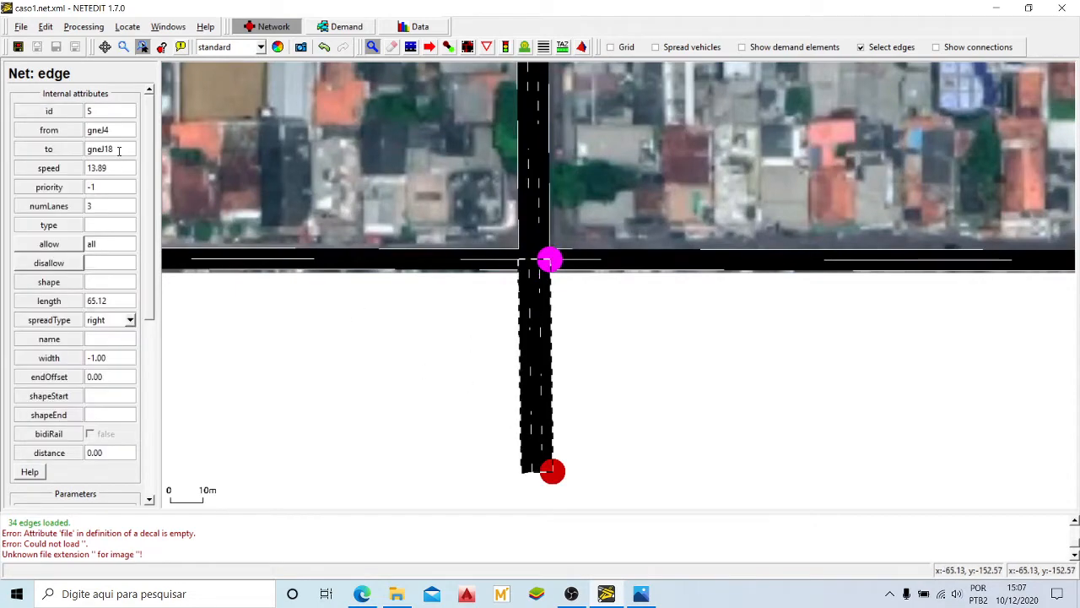
scroll(627, 390, "down", 5)
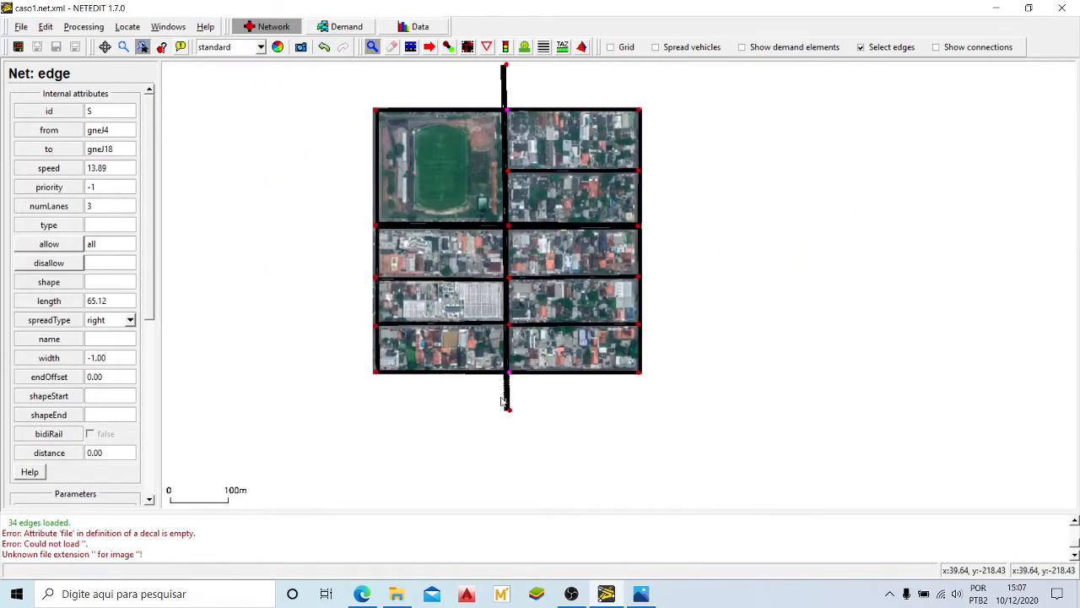
Step: Look over the whole network, focusing on the northern entry edge and the junction where it meets the central road
scroll(521, 89, "up", 2)
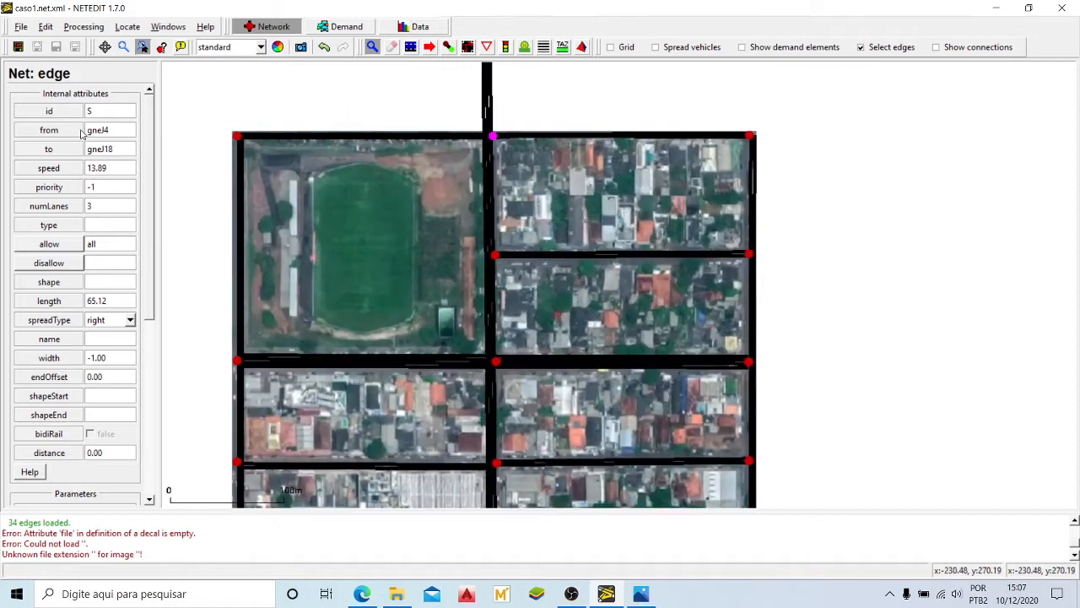
scroll(562, 111, "down", 3)
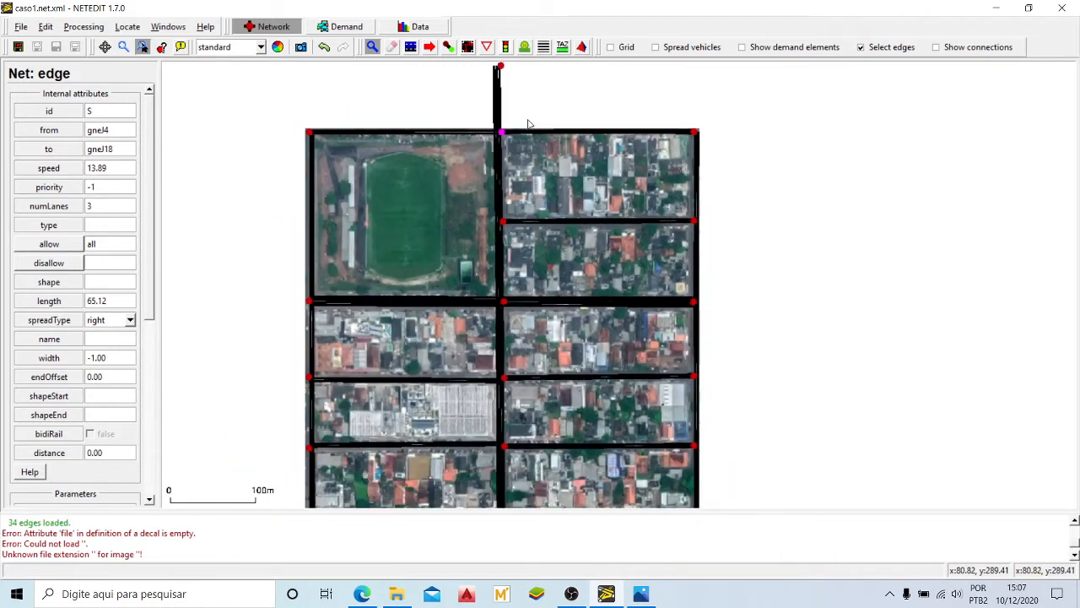
left_click_drag(545, 102, 550, 110)
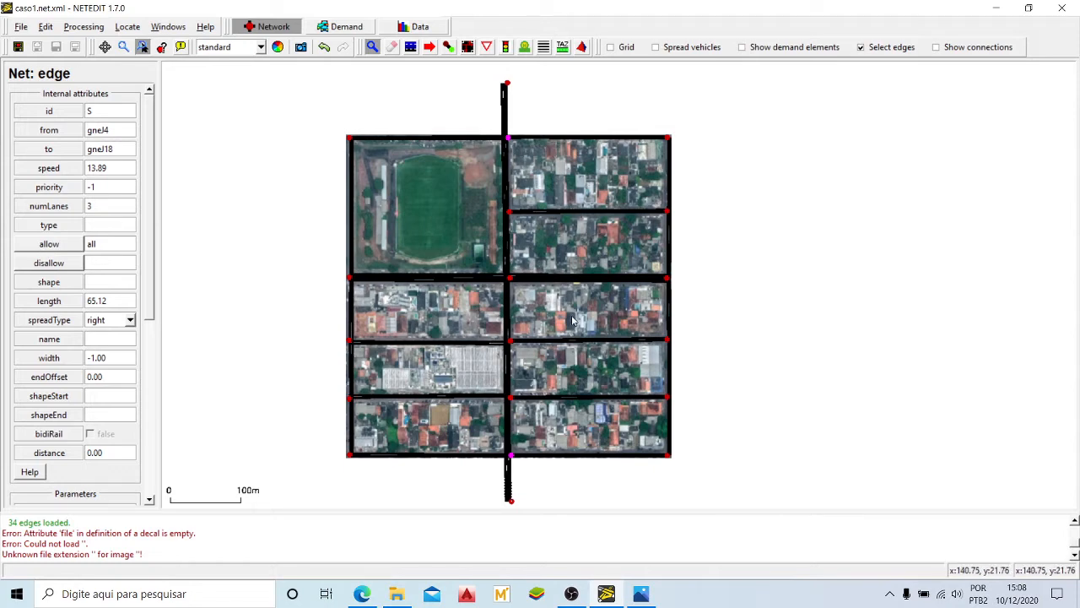
scroll(510, 78, "up", 2)
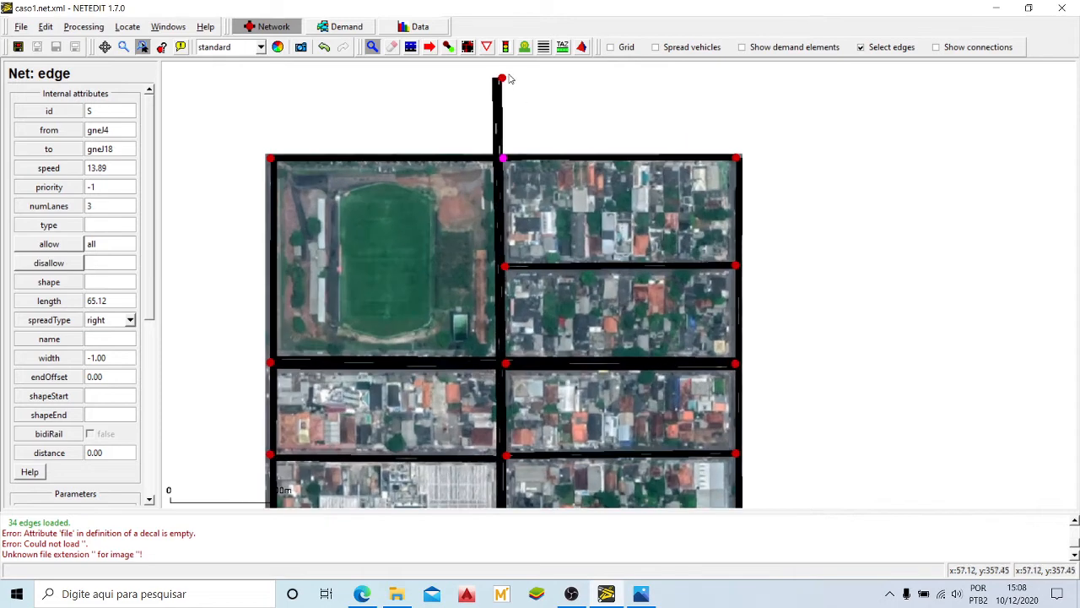
scroll(511, 135, "down", 2)
scroll(503, 100, "up", 3)
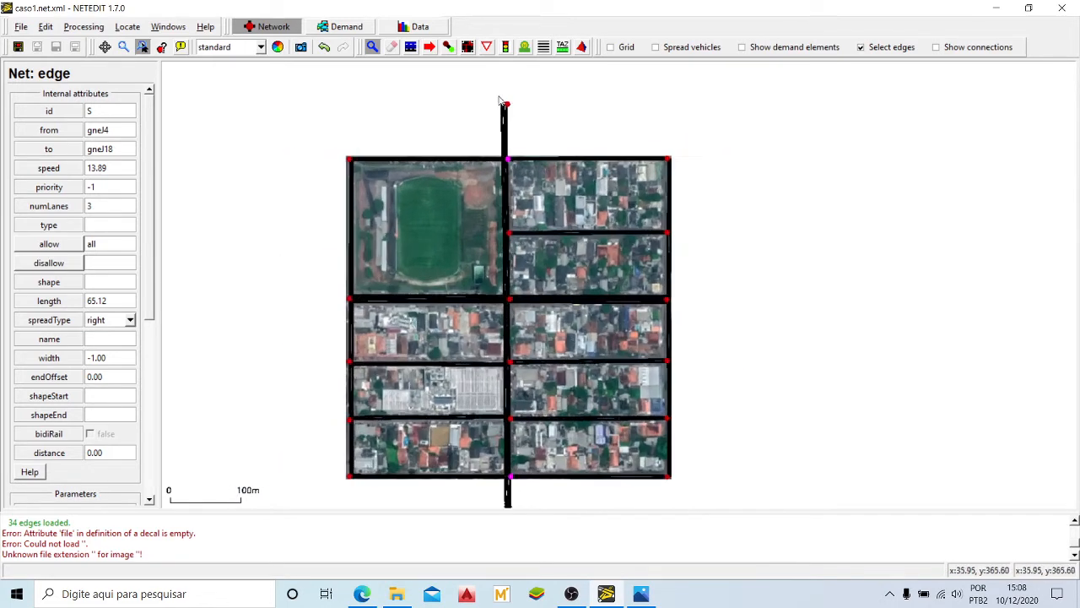
scroll(508, 110, "up", 2)
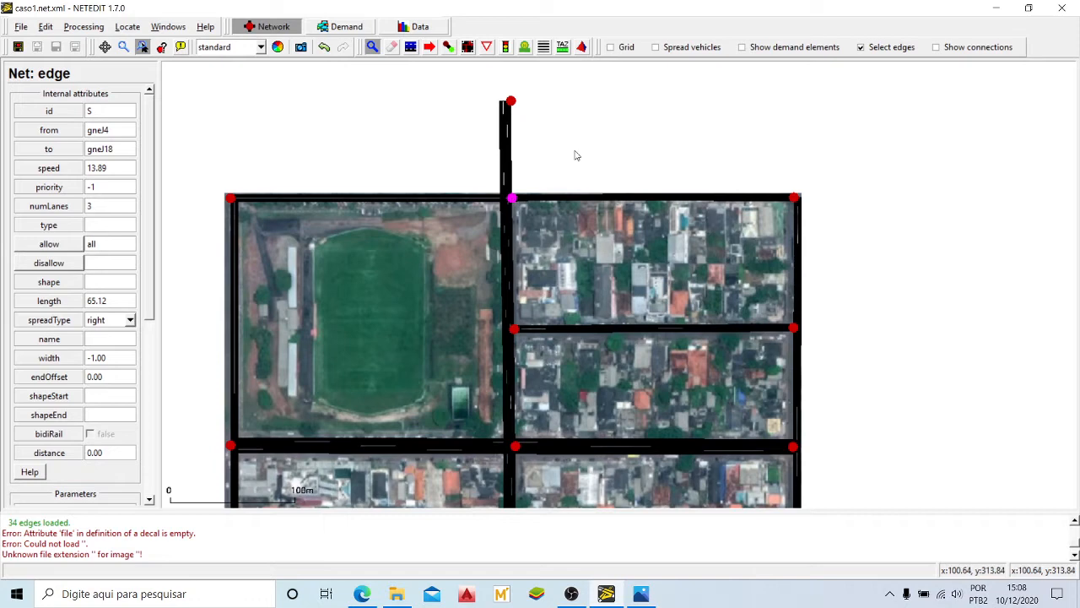
scroll(574, 155, "down", 3)
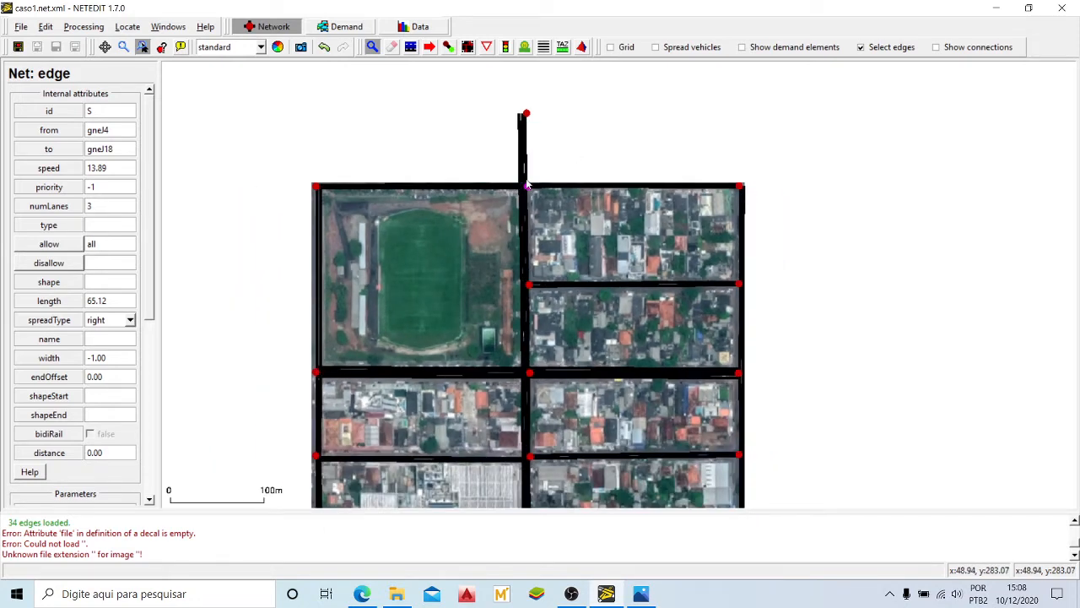
scroll(545, 169, "down", 3)
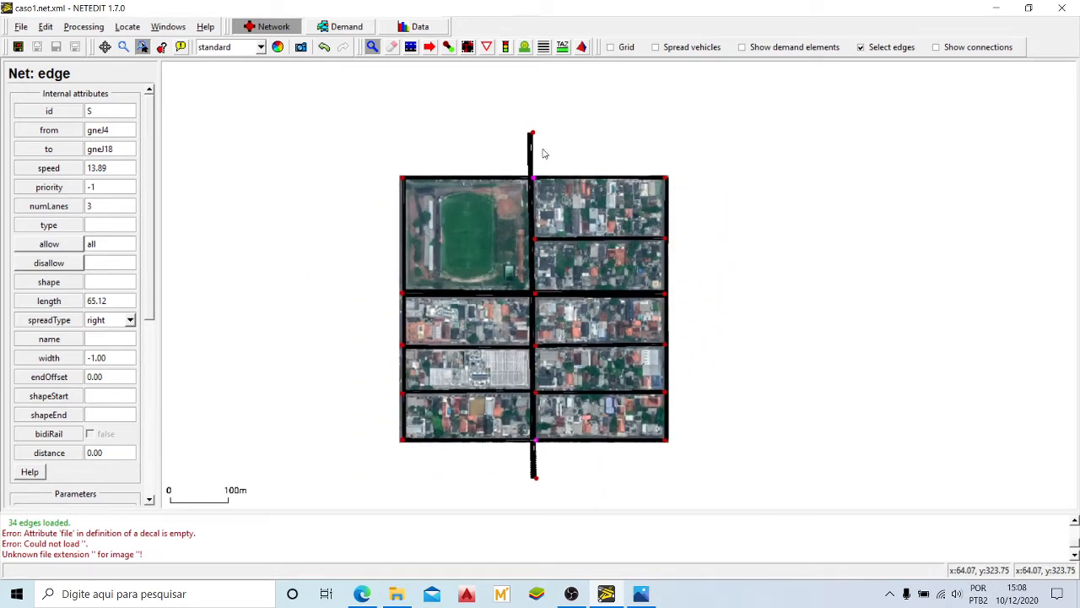
scroll(522, 176, "up", 3)
scroll(521, 176, "up", 9)
left_click_drag(533, 164, 614, 175)
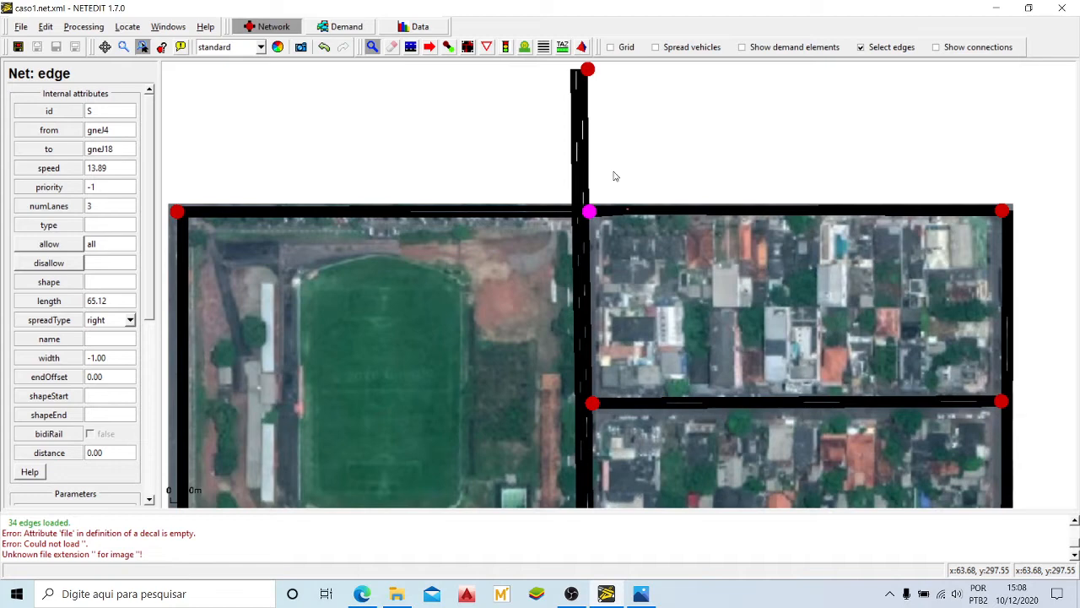
left_click_drag(649, 183, 614, 159)
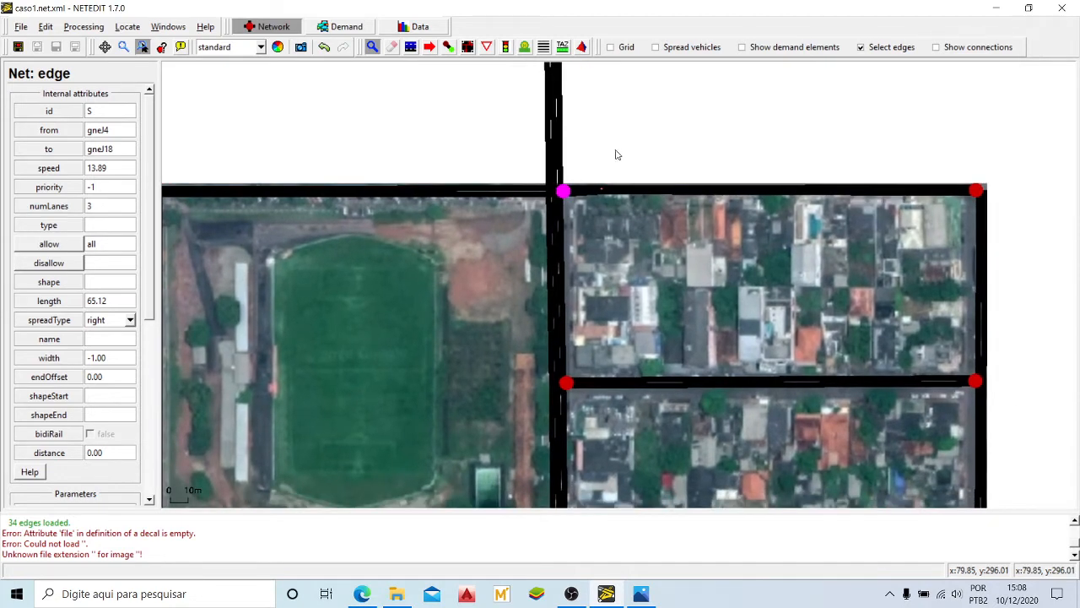
Step: Display the lane connections and examine them at the central road's junctions down to the southern exit edge
left_click(468, 48)
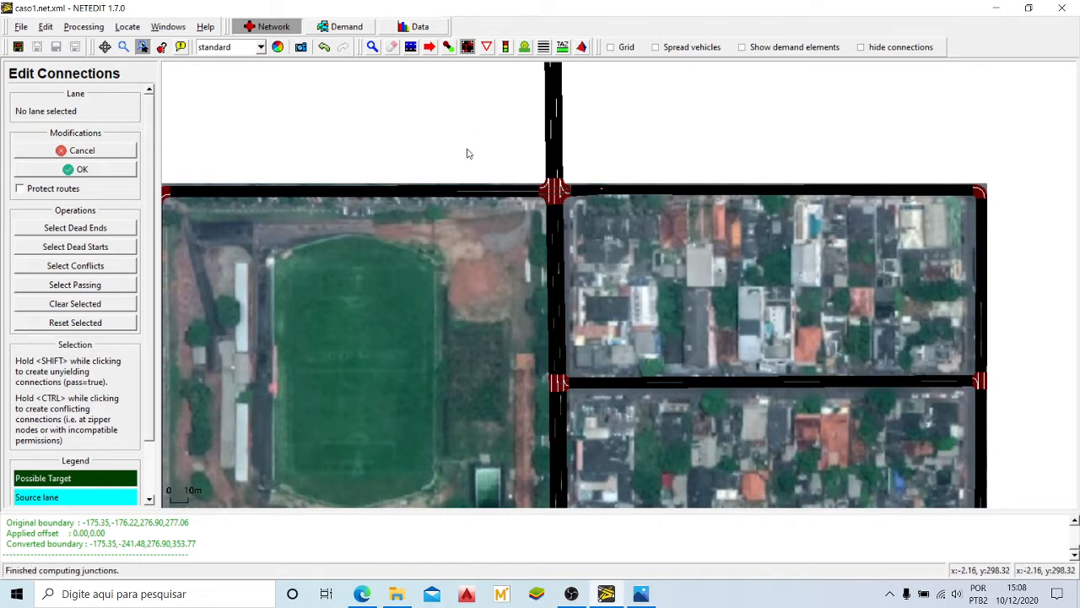
scroll(537, 177, "down", 5)
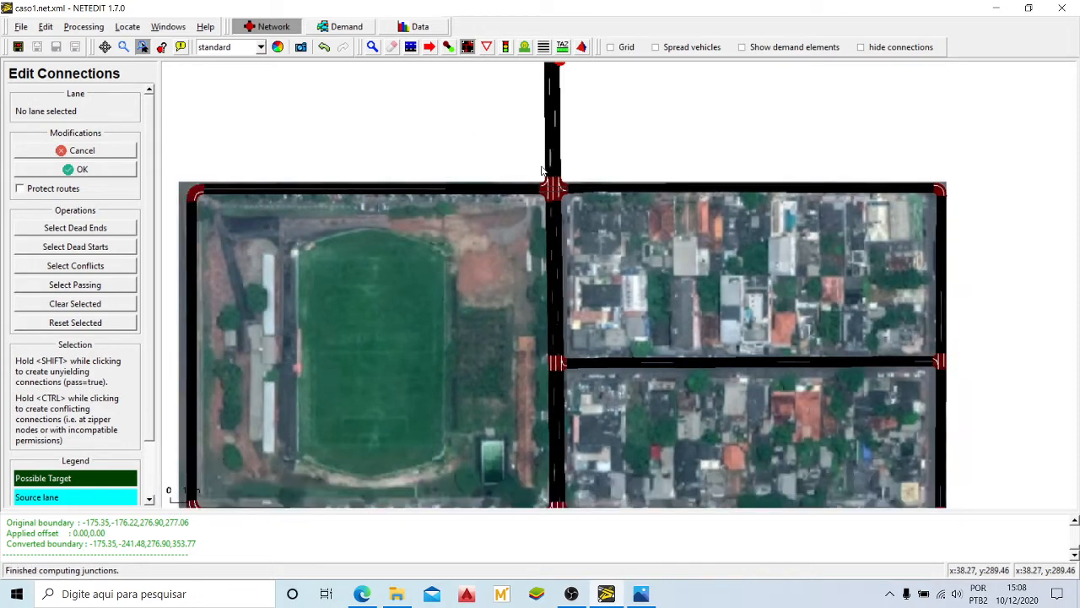
scroll(549, 346, "up", 10)
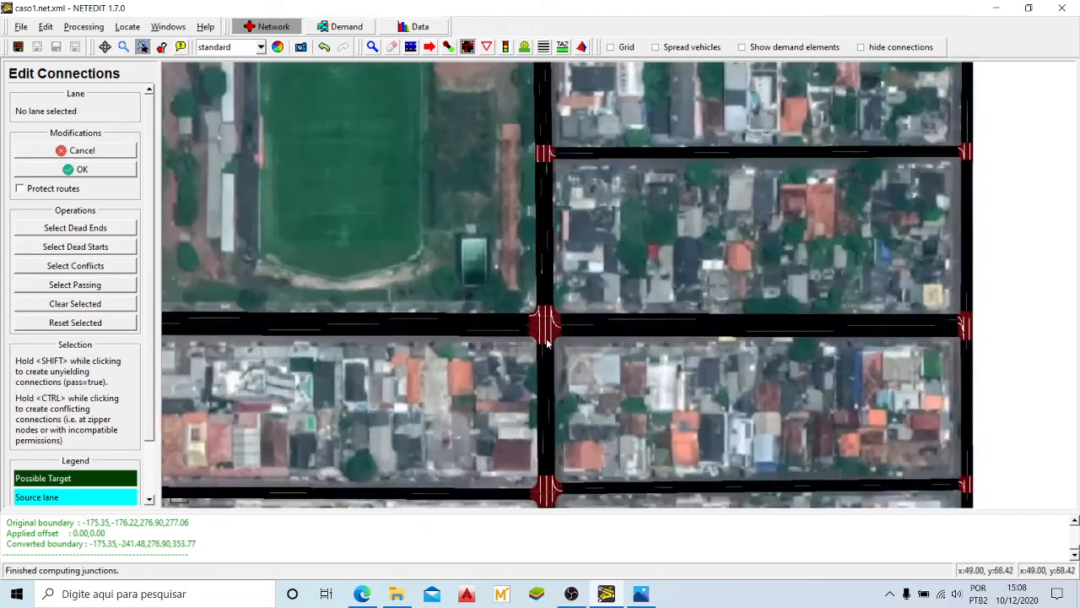
scroll(549, 346, "up", 1)
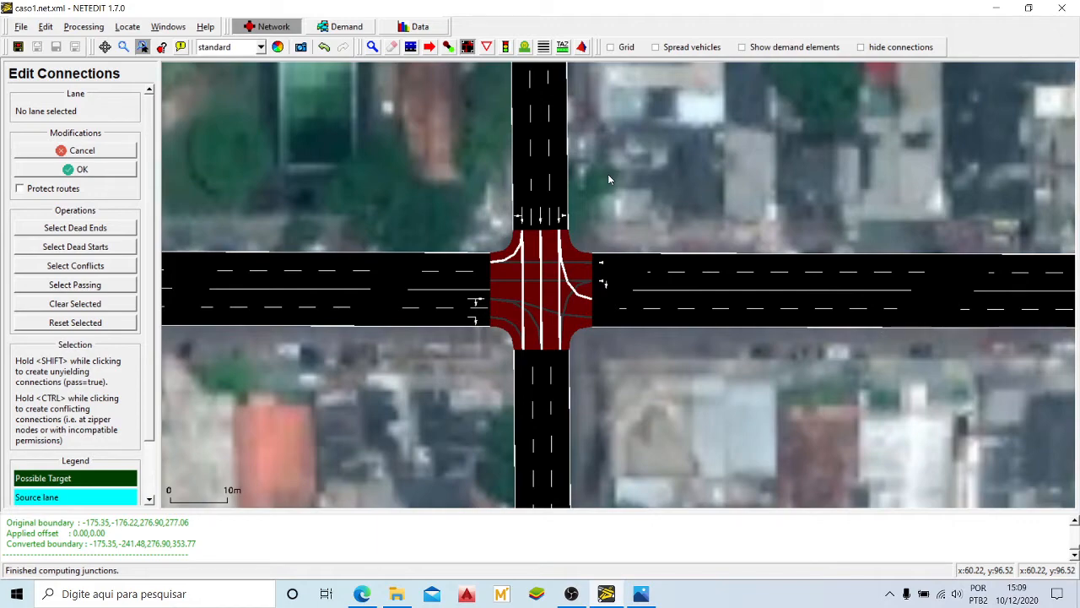
scroll(604, 177, "down", 10)
scroll(602, 292, "up", 5)
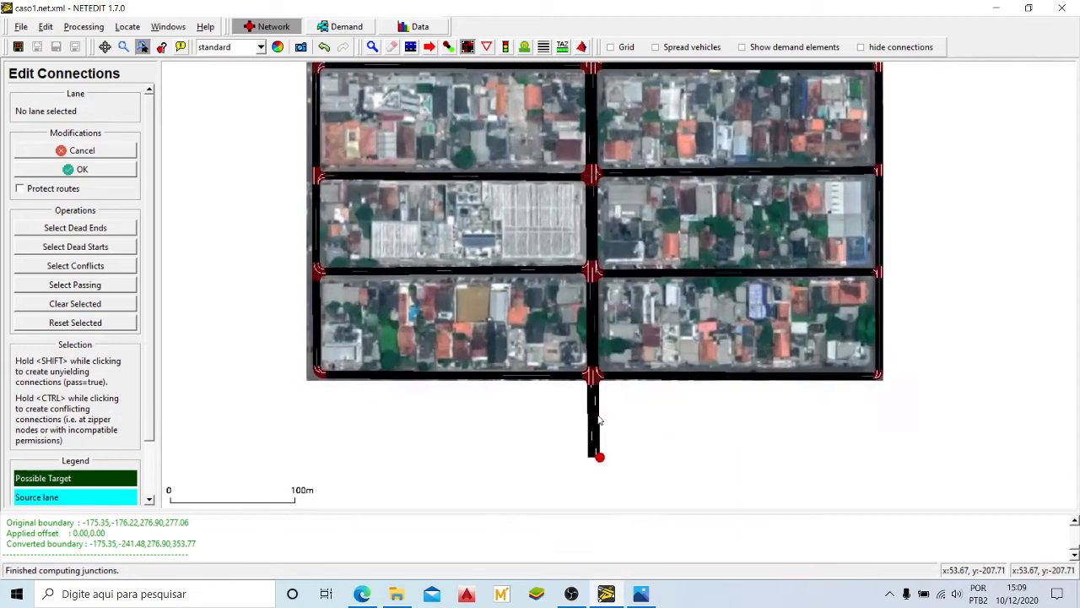
scroll(503, 330, "down", 2)
scroll(503, 330, "down", 4)
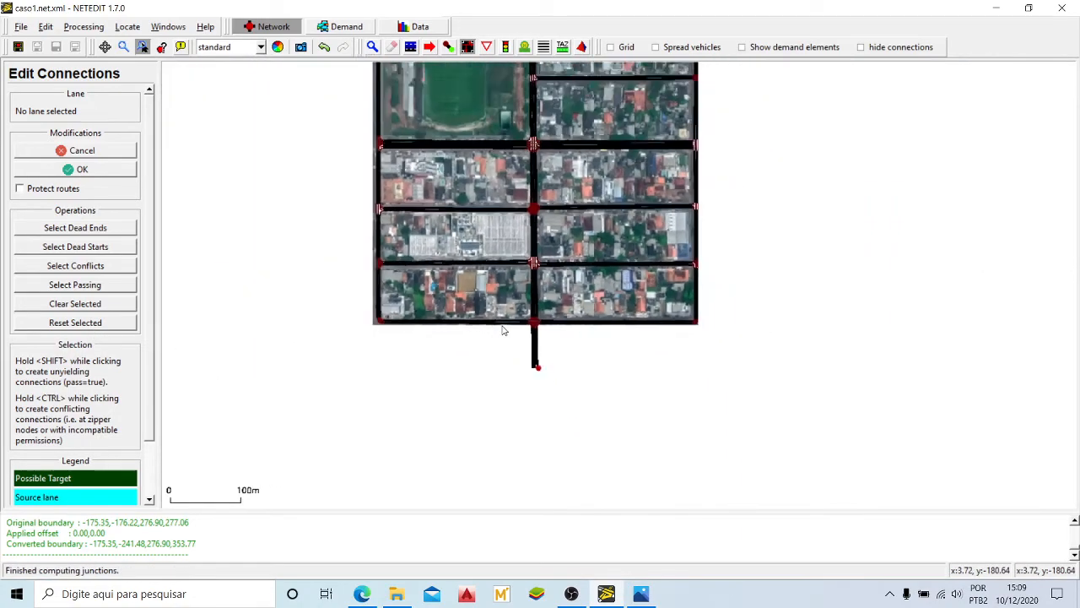
Step: Examine the lane connections and turning arrows at the junction between the northern entry edge and the central road
scroll(608, 114, "up", 3)
scroll(388, 116, "up", 2)
scroll(723, 150, "up", 3)
scroll(722, 150, "down", 2)
scroll(465, 137, "down", 1)
scroll(467, 145, "up", 4)
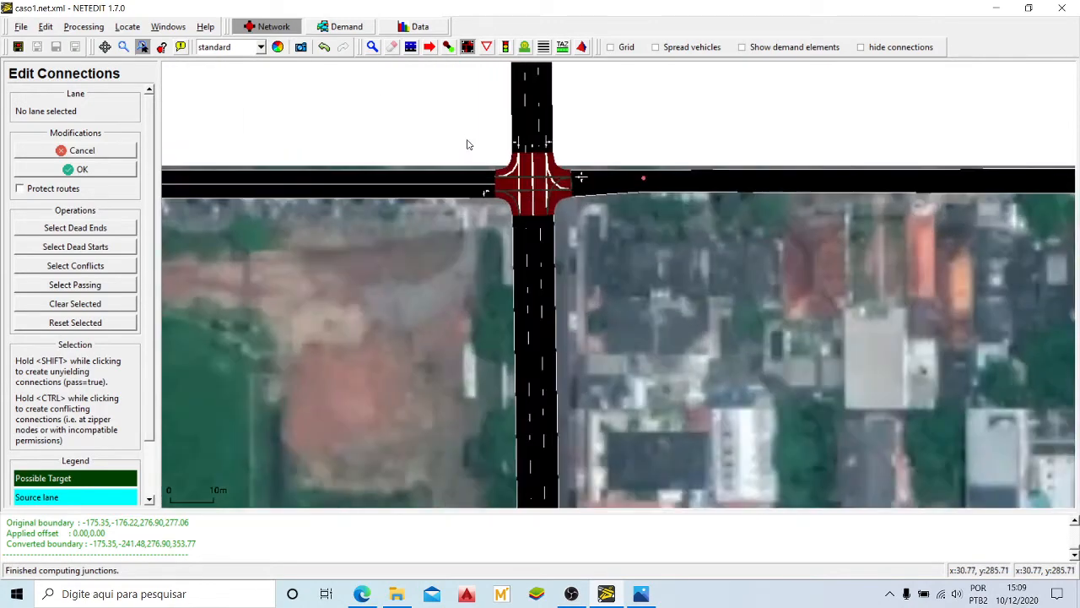
scroll(468, 144, "up", 1)
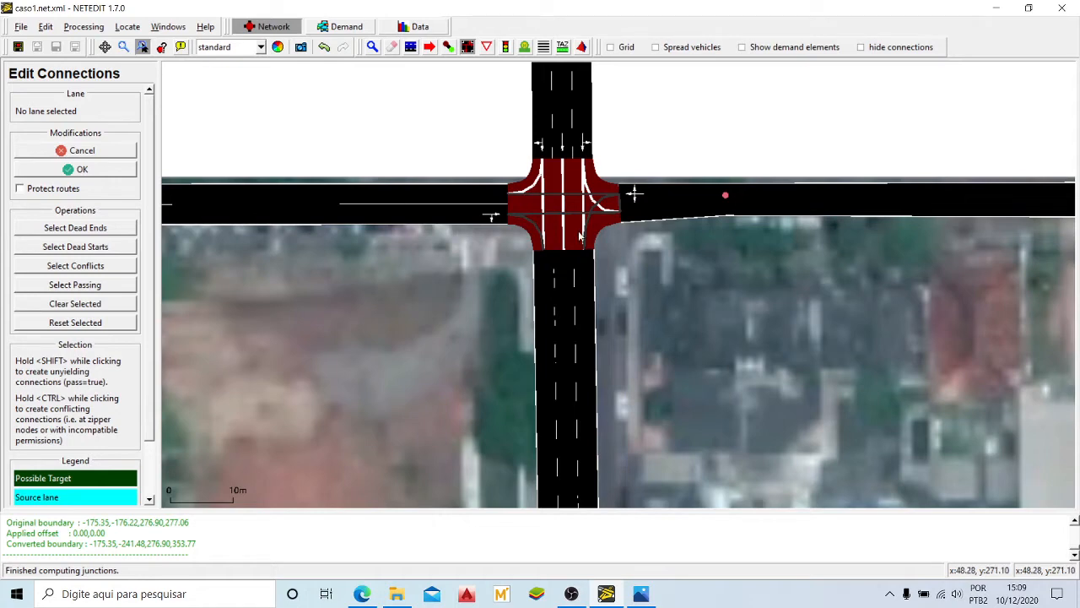
scroll(580, 237, "down", 1)
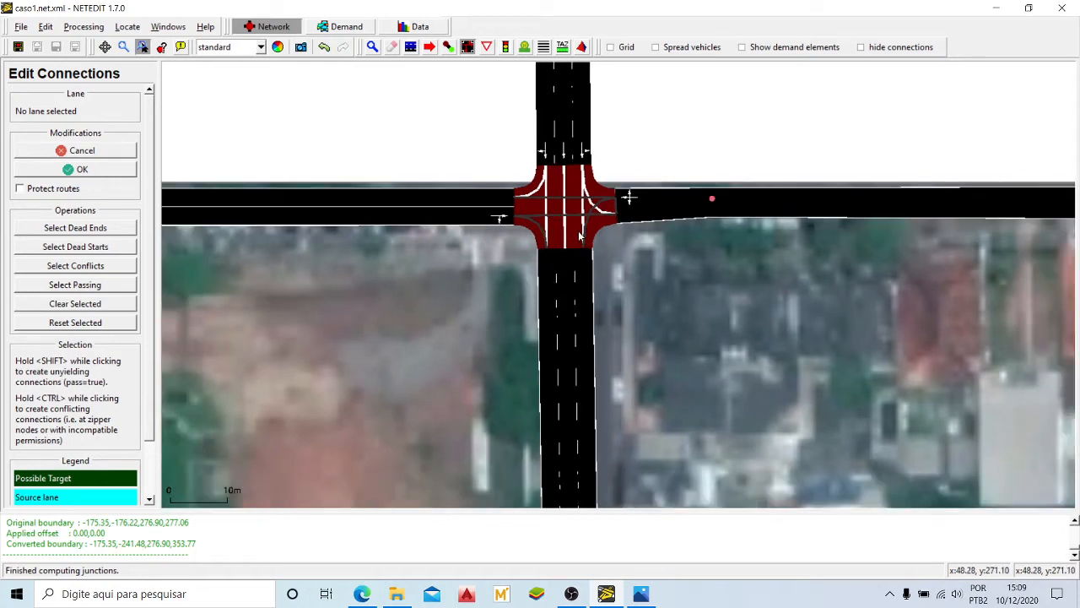
scroll(580, 237, "down", 5)
left_click_drag(691, 148, 676, 177)
scroll(557, 243, "up", 5)
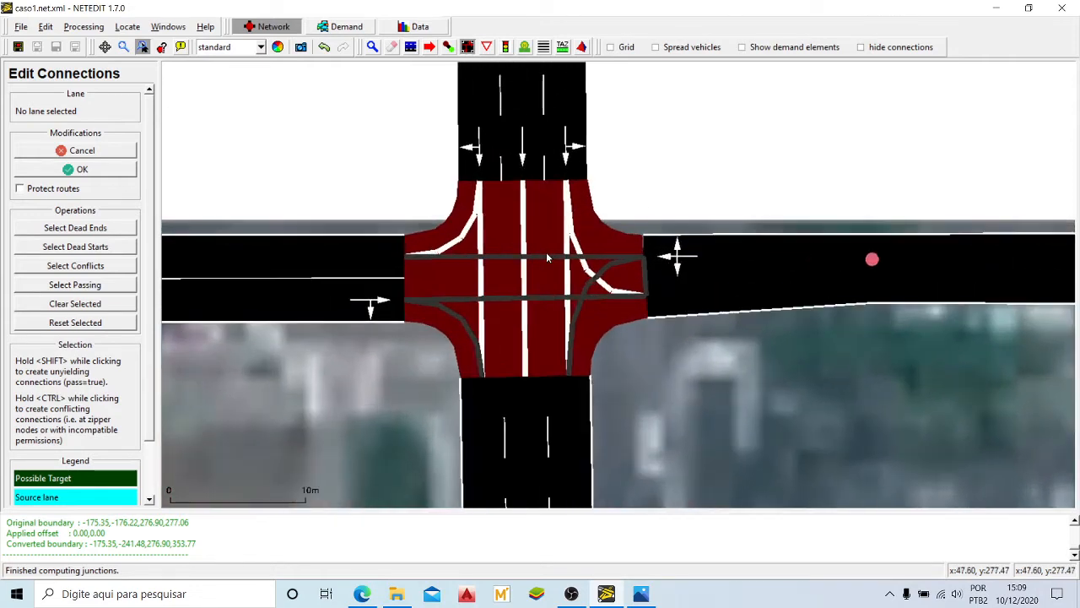
left_click_drag(715, 131, 726, 181)
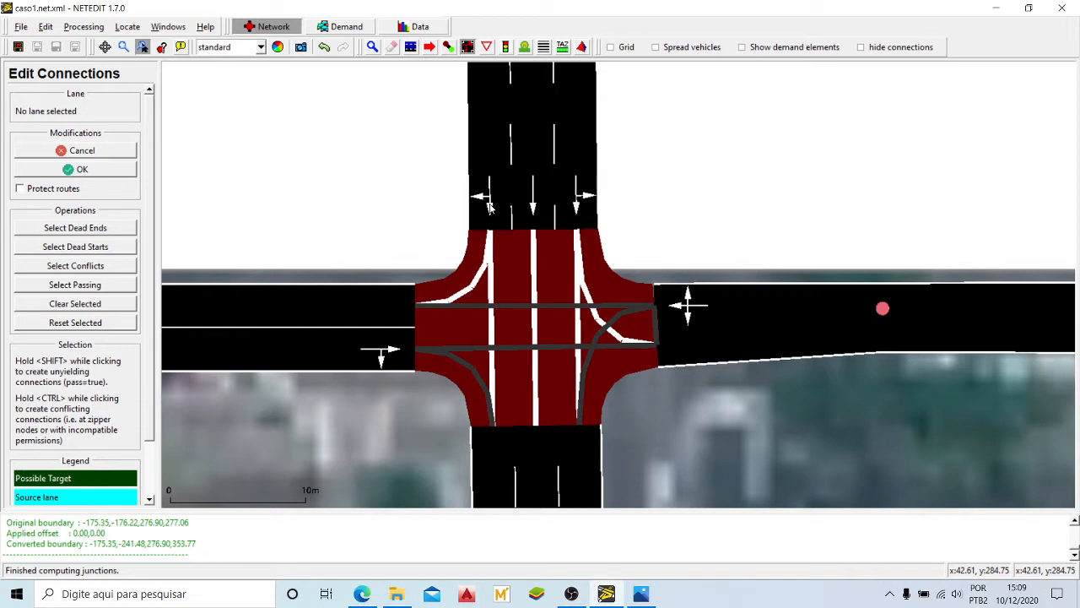
Step: Turn off whole-edge selection and inspect the westernmost lane of the northern entry edge
left_click(373, 47)
left_click(493, 140)
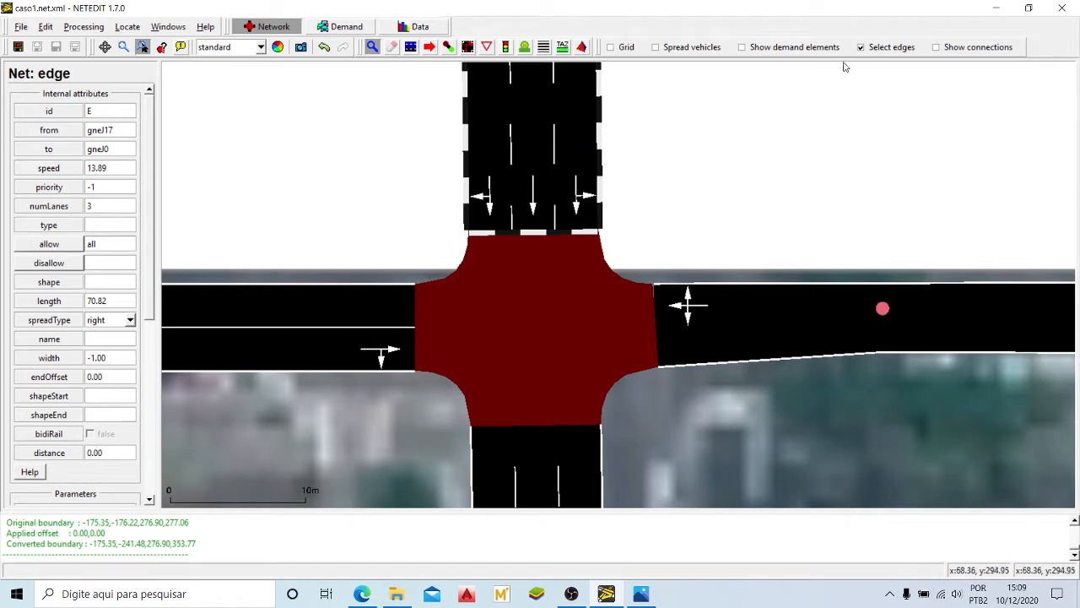
left_click(890, 49)
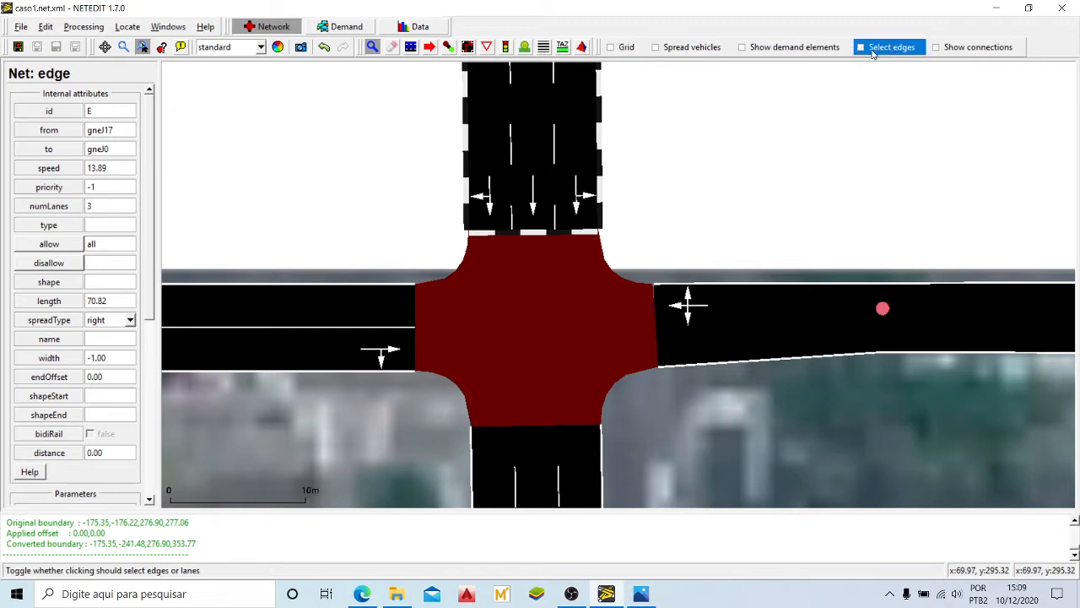
left_click(494, 146)
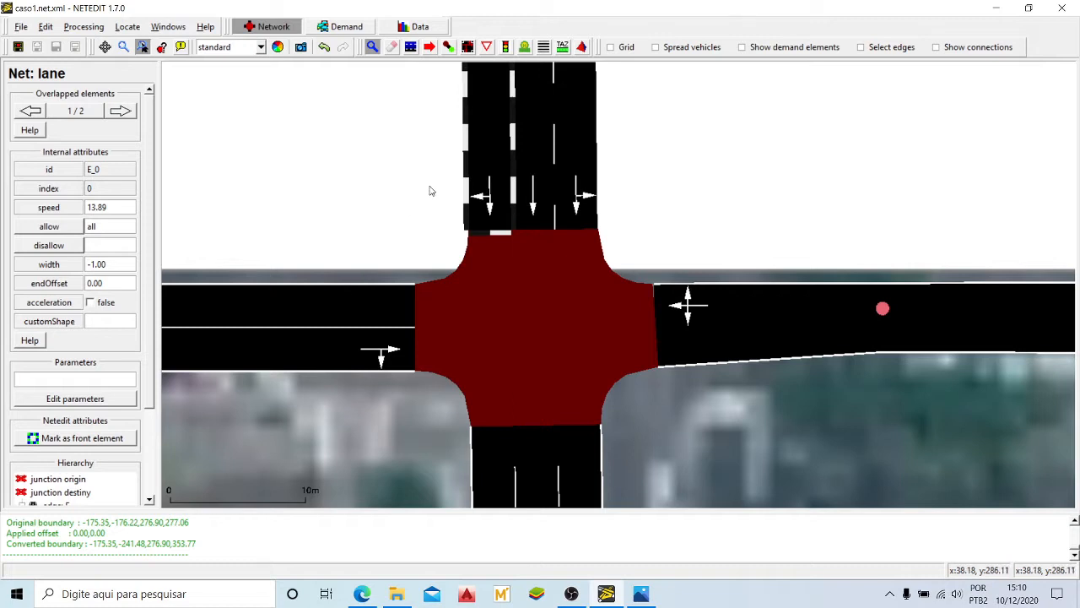
Step: Switch to connection editing and examine the lane connections of the northern entry edge's westernmost lane
left_click(468, 47)
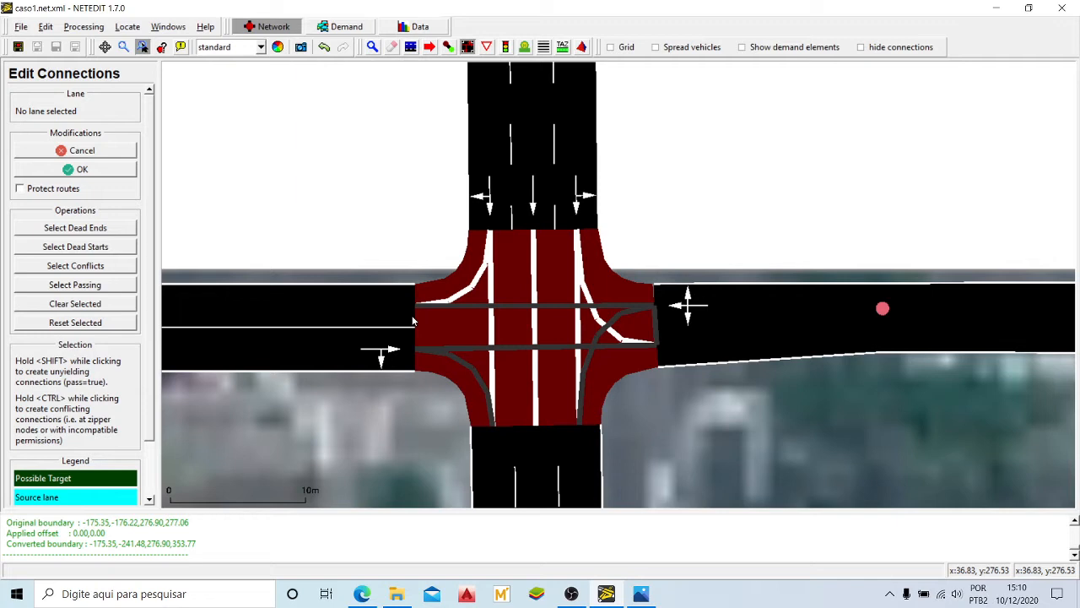
scroll(465, 307, "up", 1)
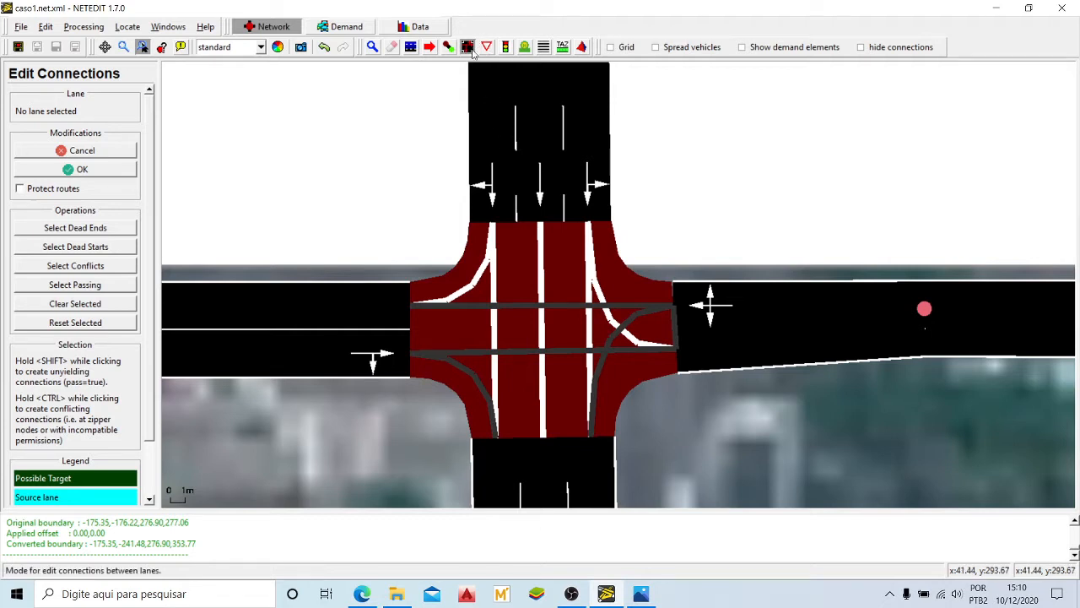
left_click(493, 129)
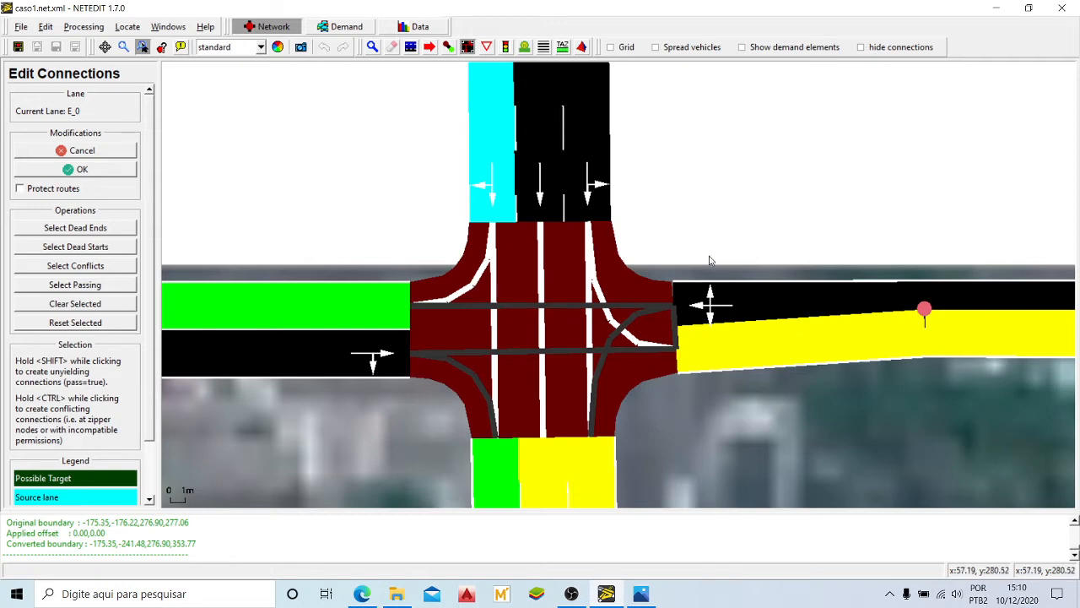
scroll(733, 190, "down", 3)
left_click_drag(733, 190, 723, 135)
scroll(154, 312, "down", 2)
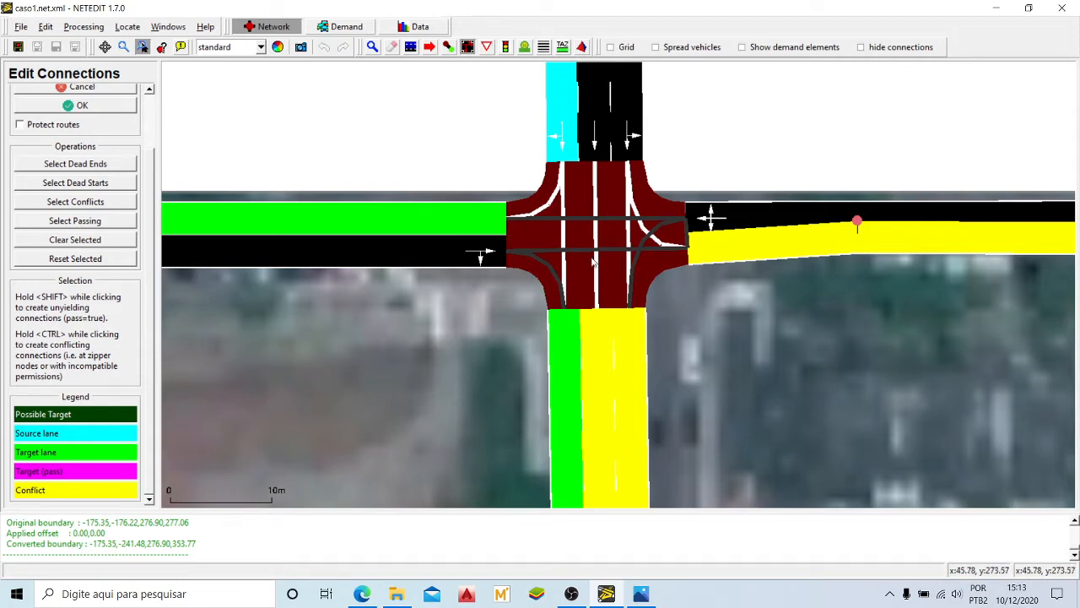
Step: Add conflicting connections from the westernmost entry lane to the eastbound lane and the southern edge's middle and easternmost lanes
left_click(731, 254)
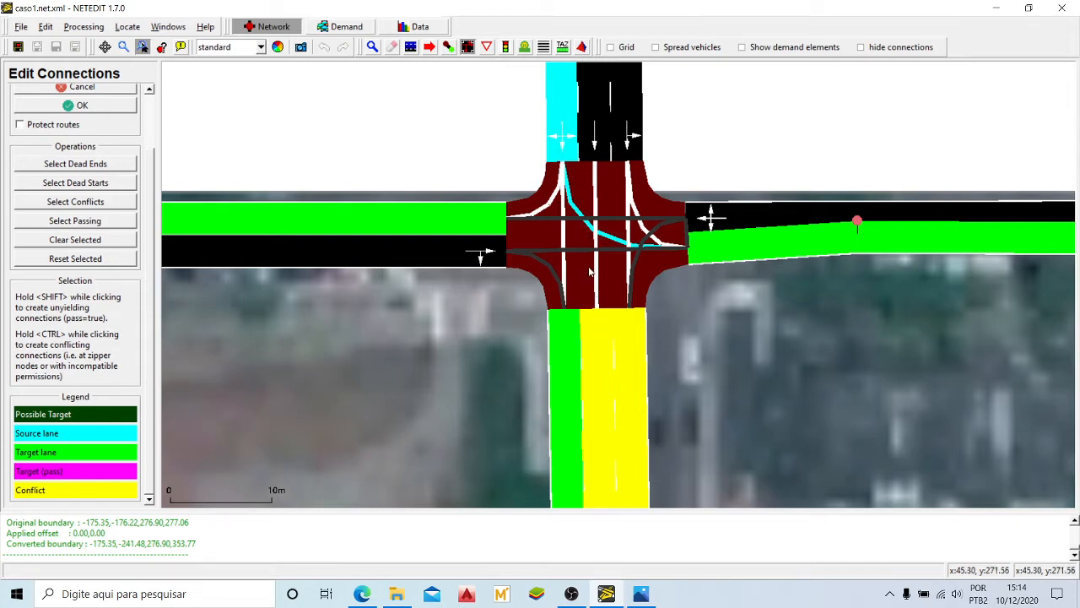
left_click(600, 343, "ctrl")
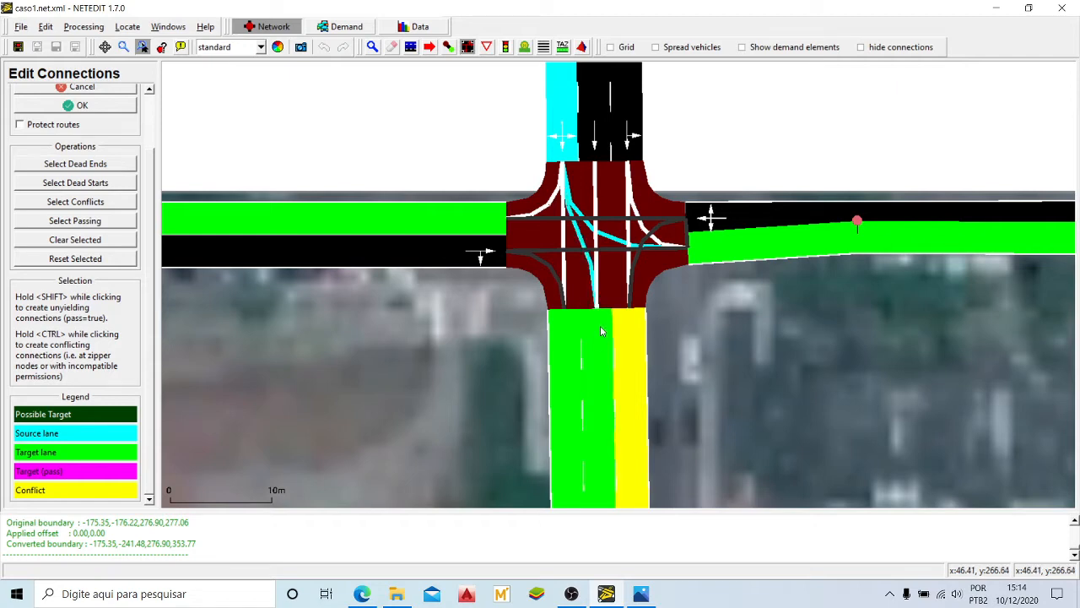
left_click(634, 371, "ctrl")
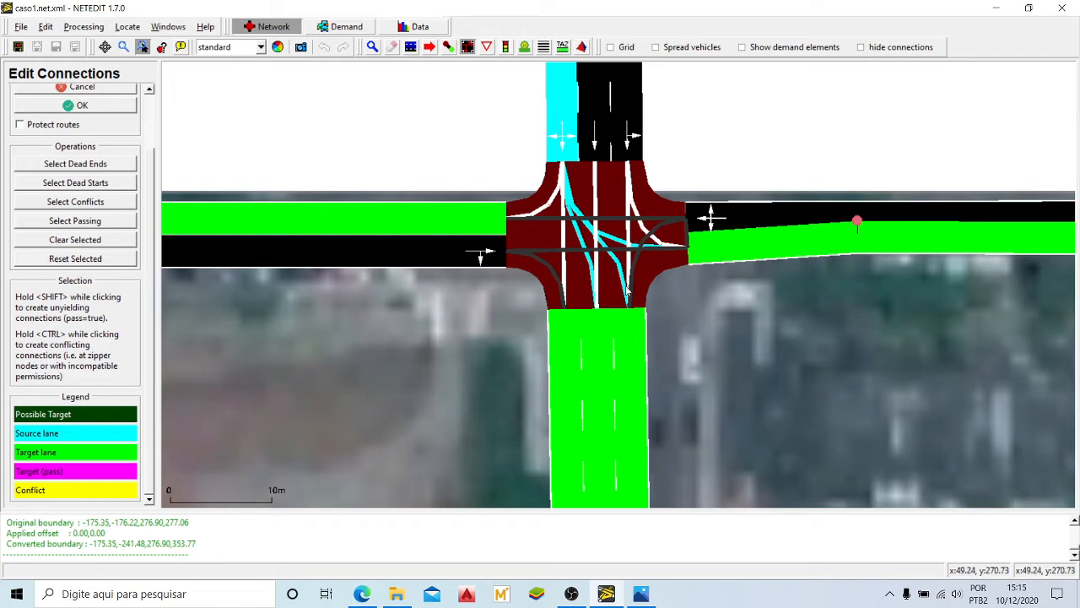
Step: Remove the three added connections from the westernmost entry lane and accept its connection settings
left_click(734, 243)
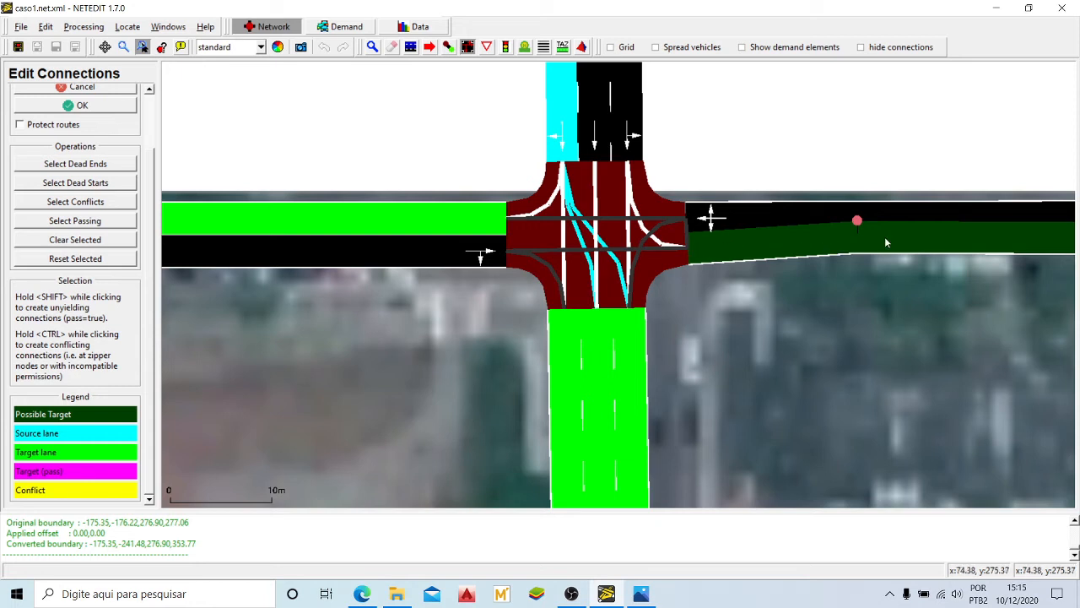
left_click(594, 356)
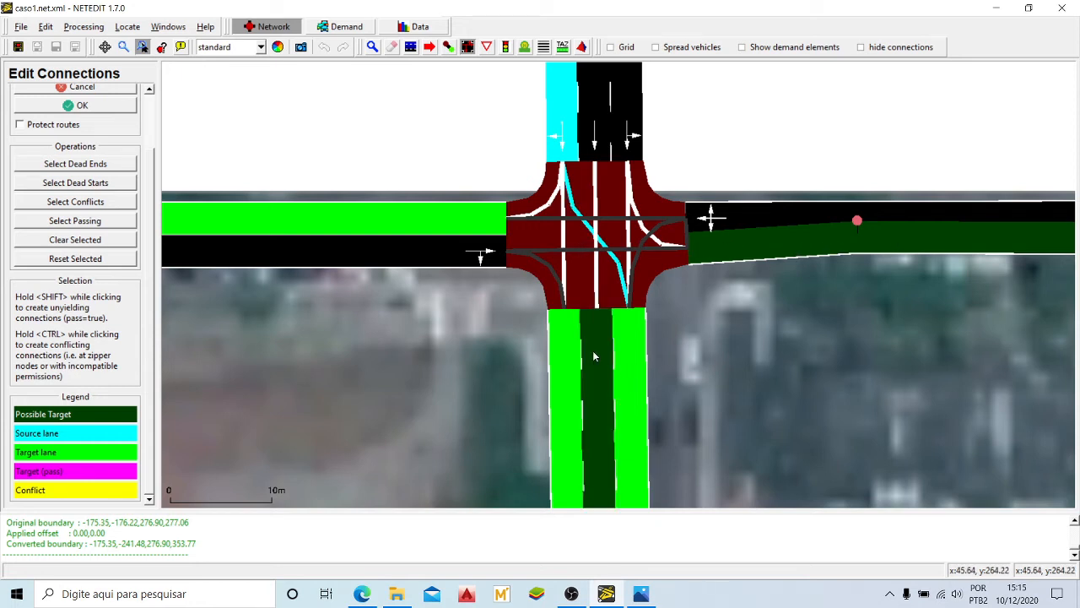
left_click(633, 348)
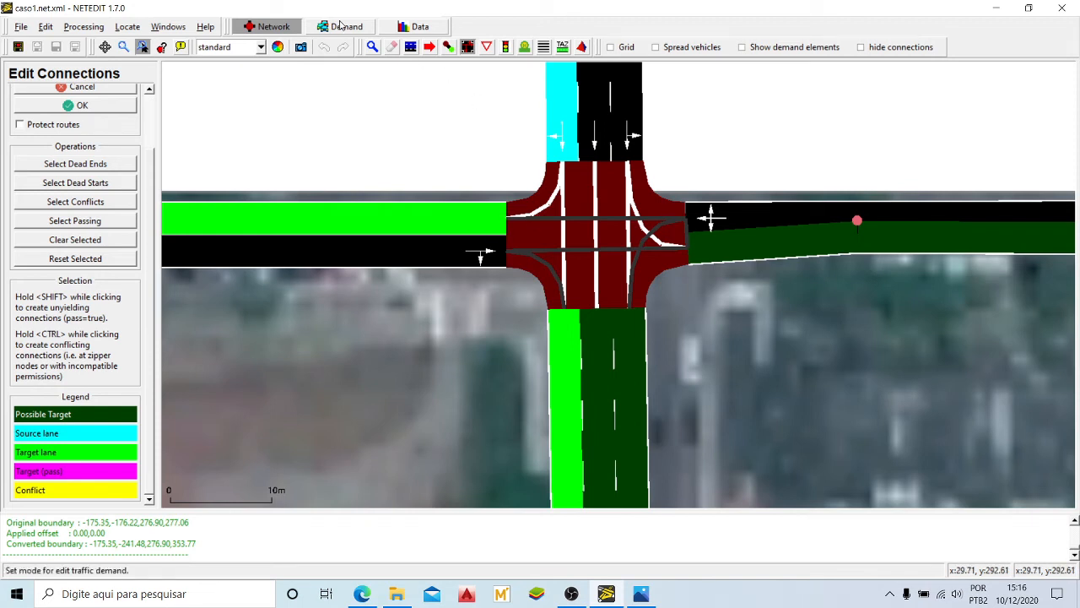
left_click_drag(153, 209, 152, 151)
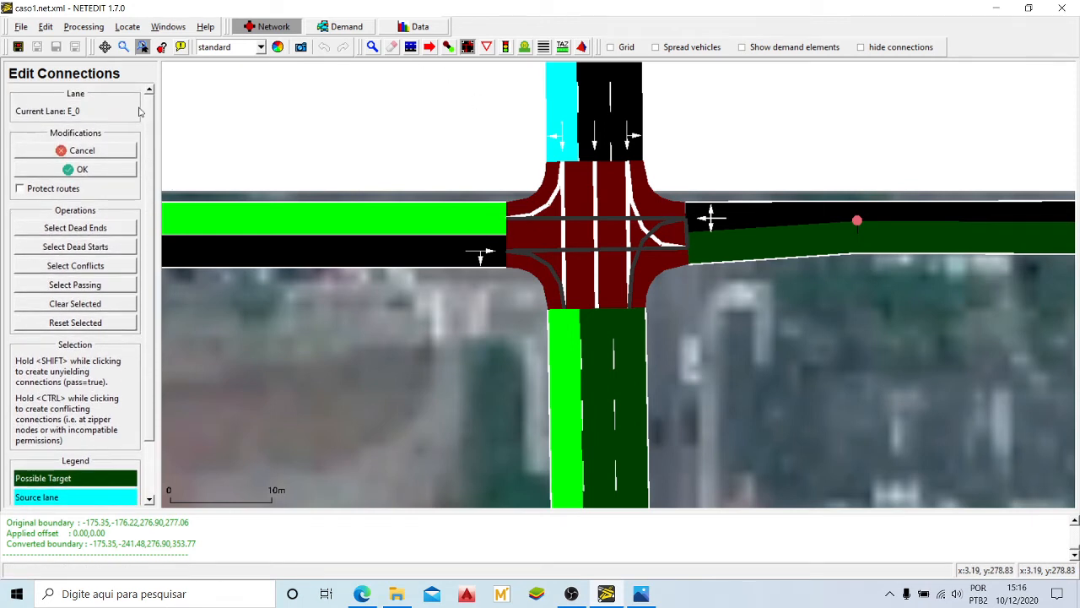
left_click(82, 170)
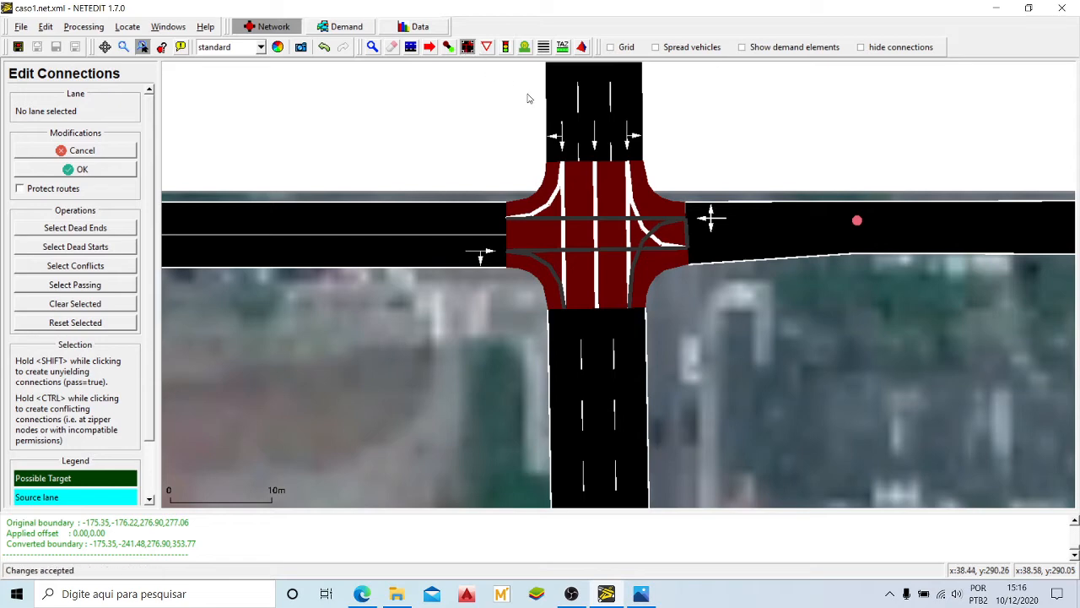
Step: Examine the connections of the northern entry edge's middle lane at the junction and accept them
left_click(601, 118)
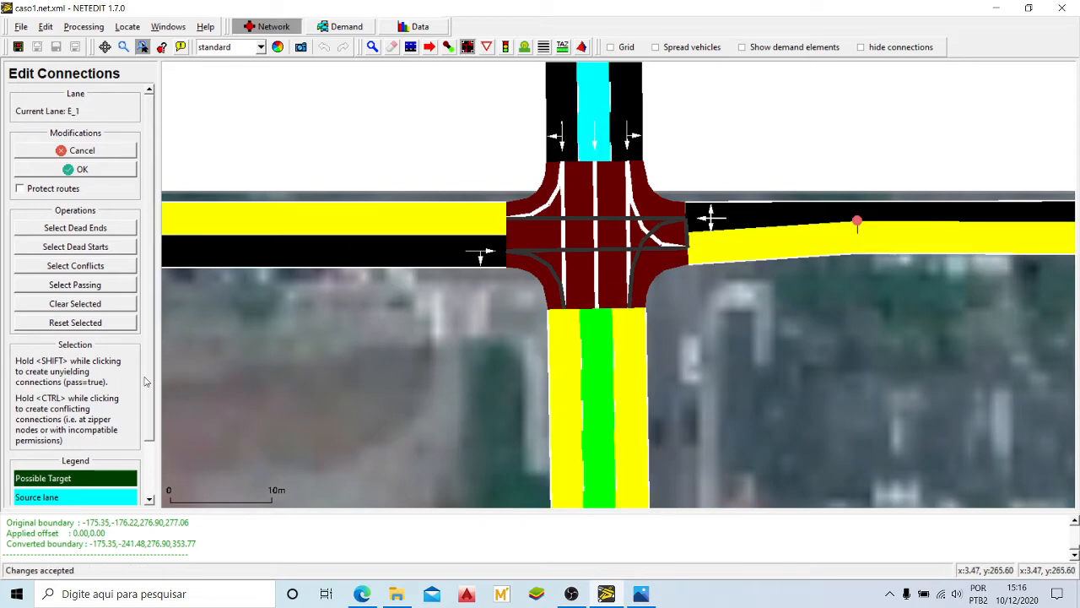
scroll(148, 382, "down", 2)
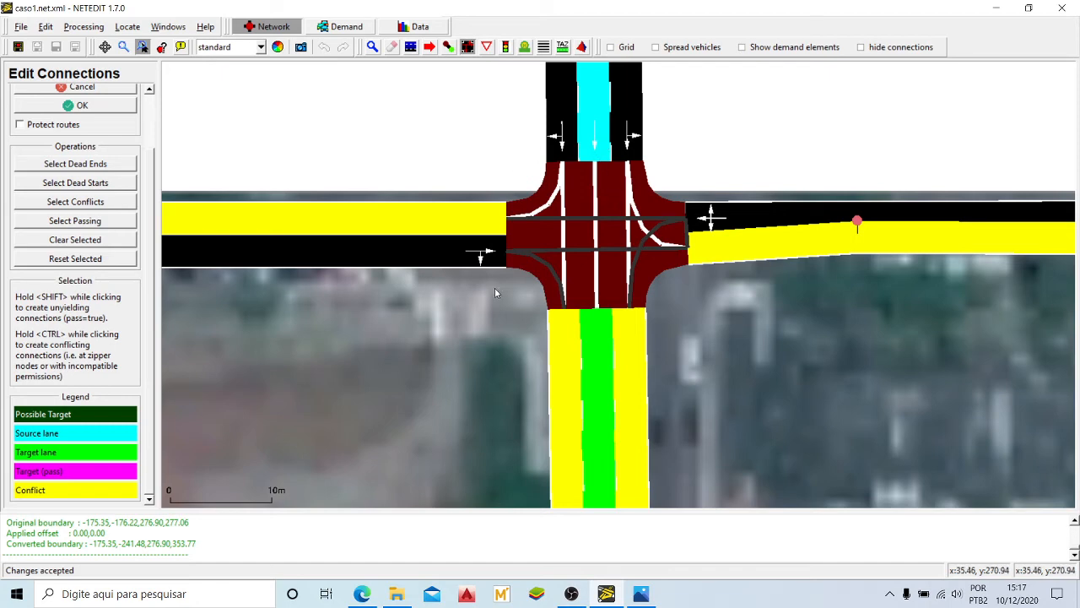
scroll(719, 305, "down", 3)
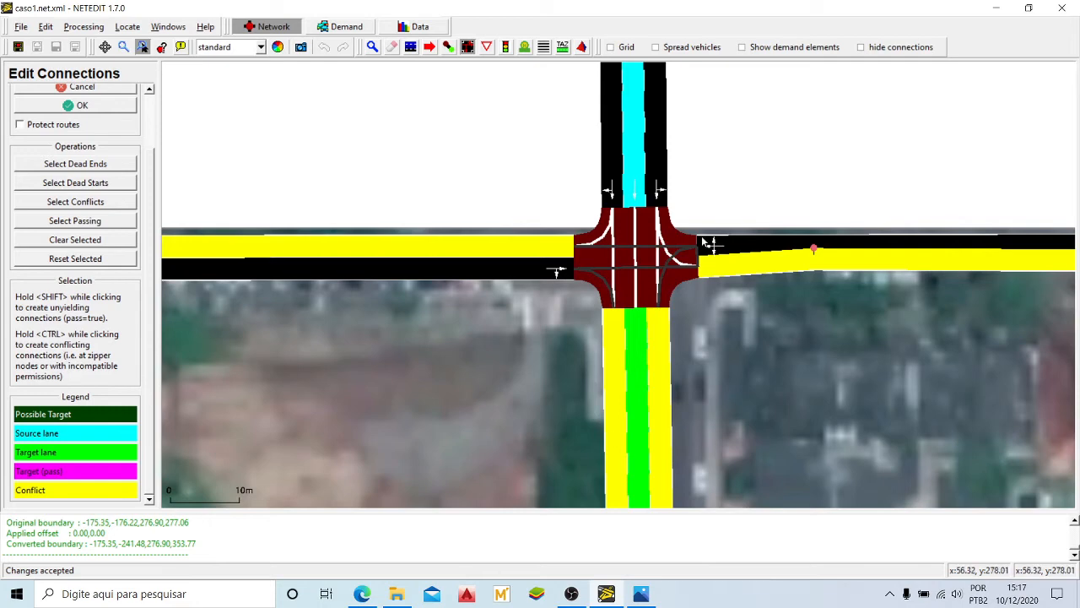
scroll(673, 254, "up", 4)
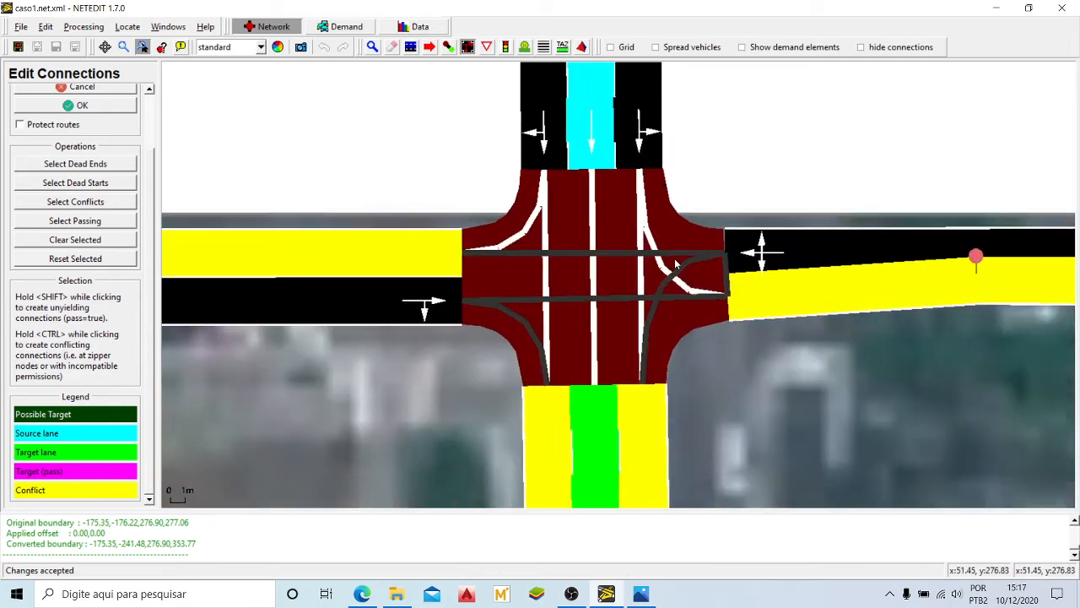
left_click_drag(743, 164, 719, 200)
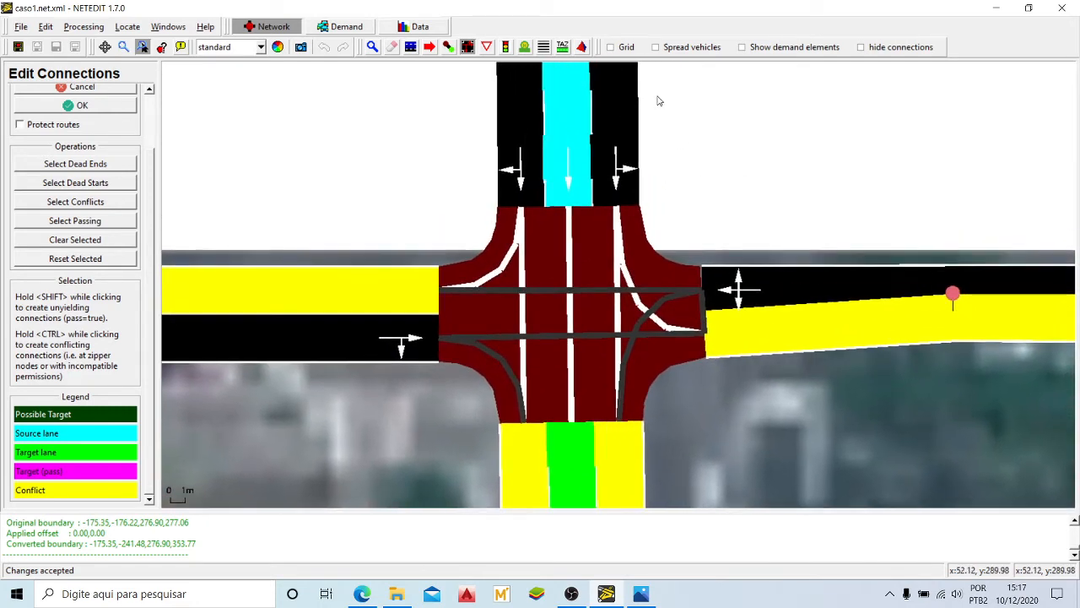
left_click(98, 106)
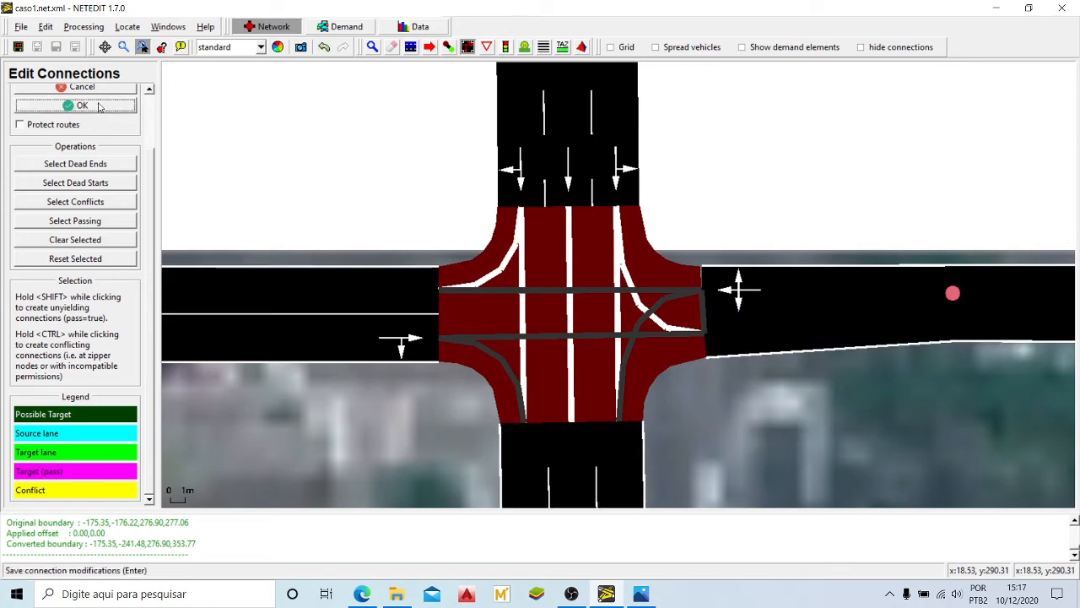
Step: Examine the connections of the northern entry edge's easternmost lane, accept them, and look over the junction
left_click(616, 145)
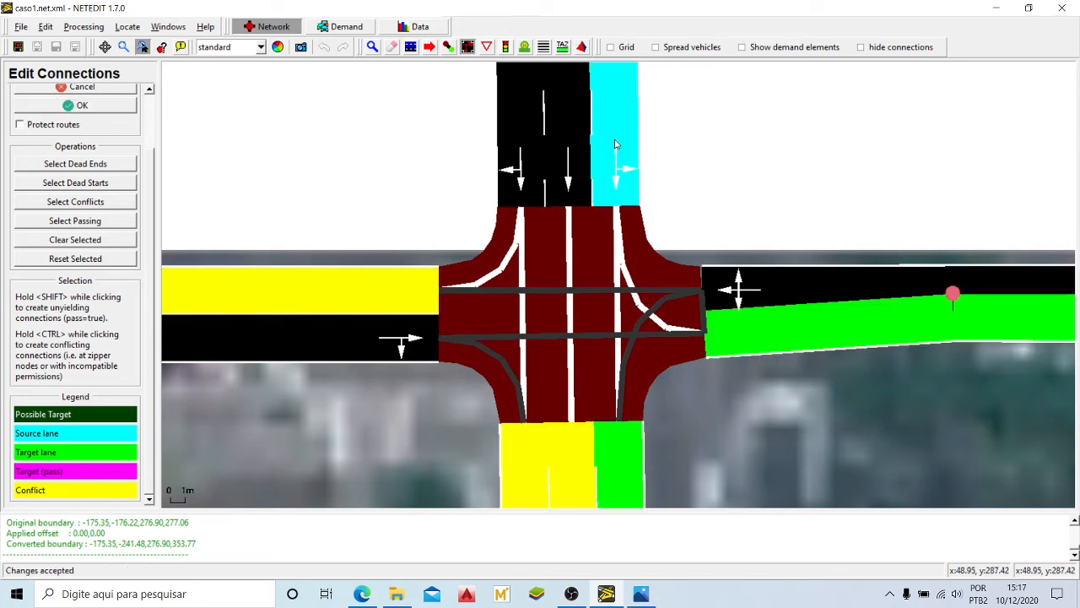
scroll(625, 152, "down", 3)
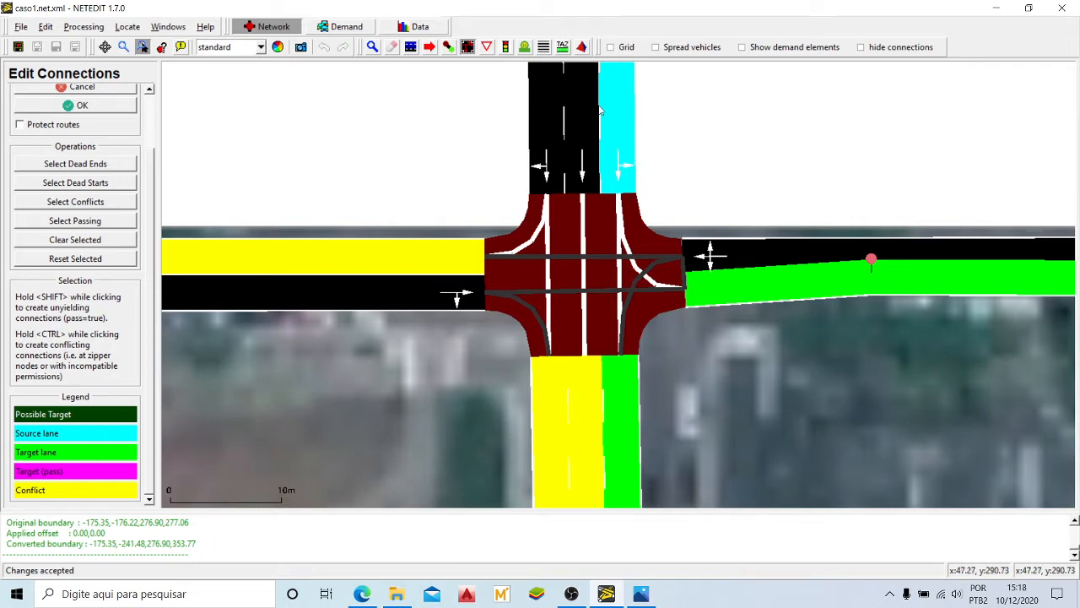
left_click(82, 105)
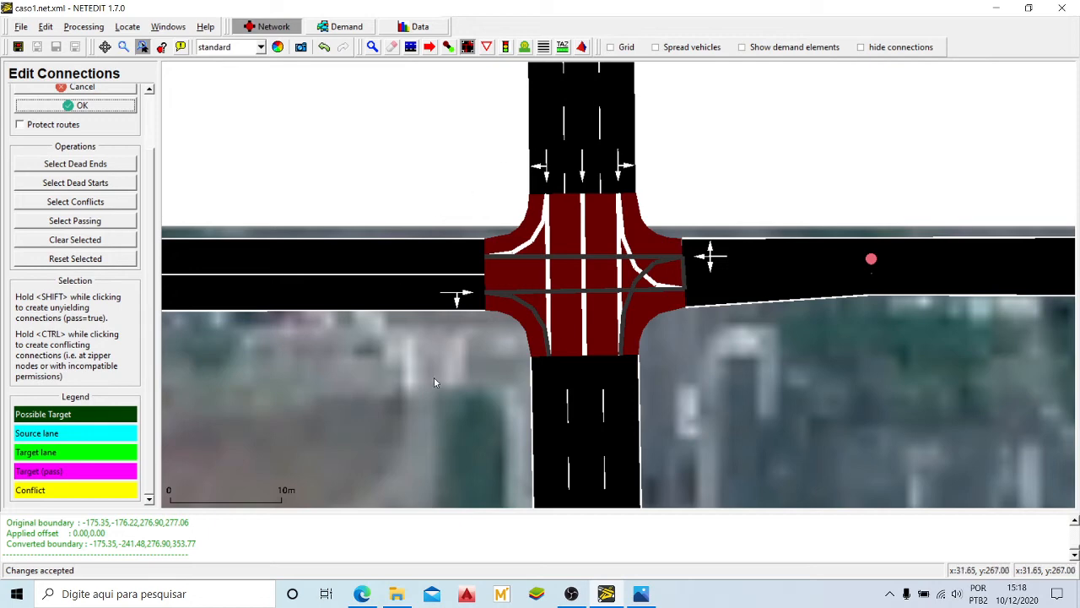
scroll(632, 356, "down", 3)
scroll(631, 356, "down", 4)
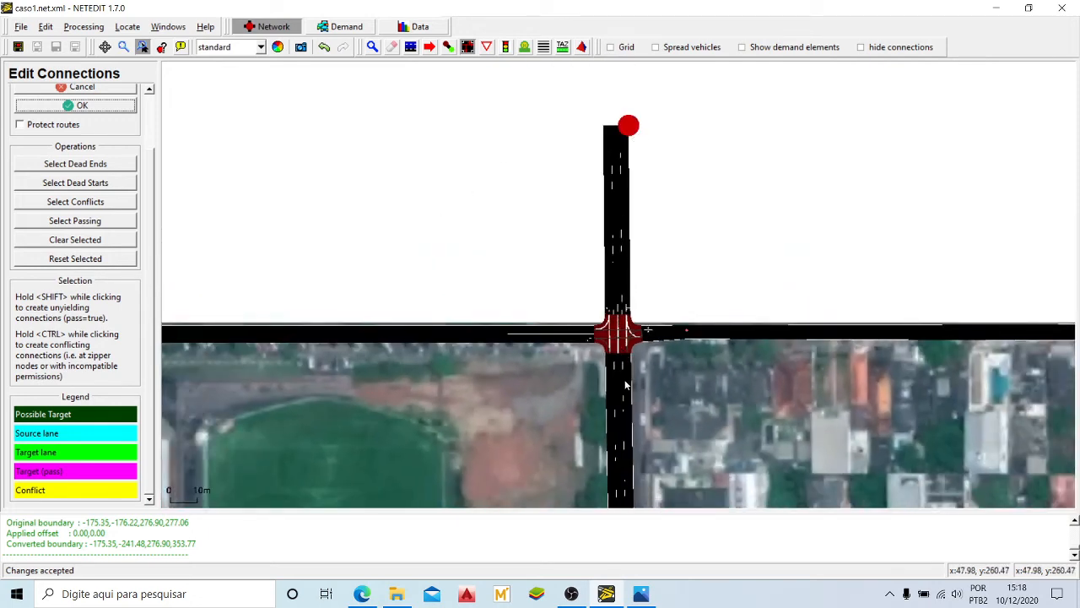
scroll(629, 384, "up", 4)
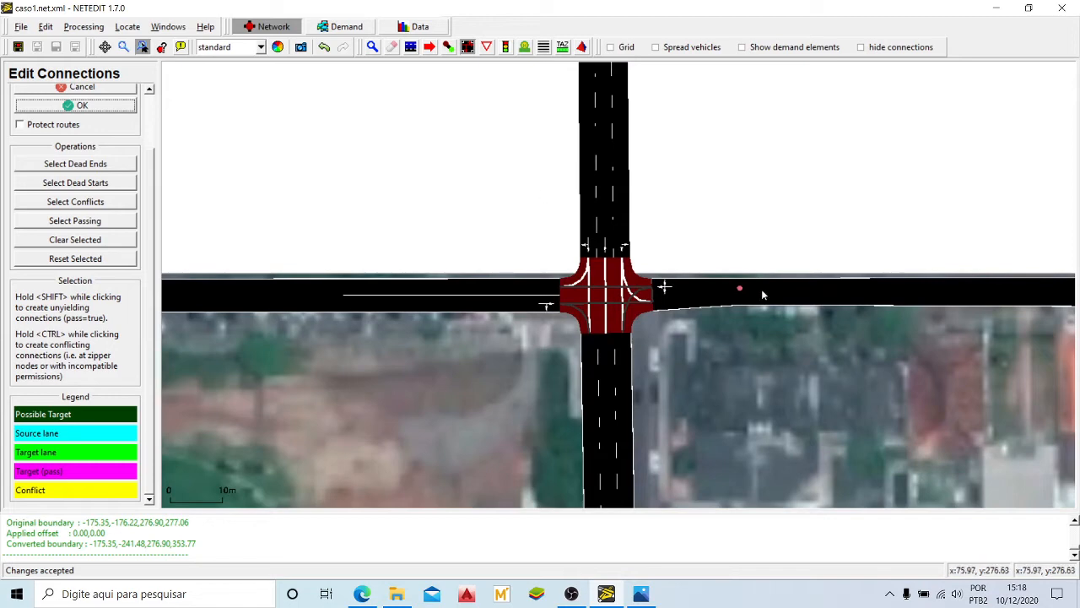
scroll(642, 335, "up", 3)
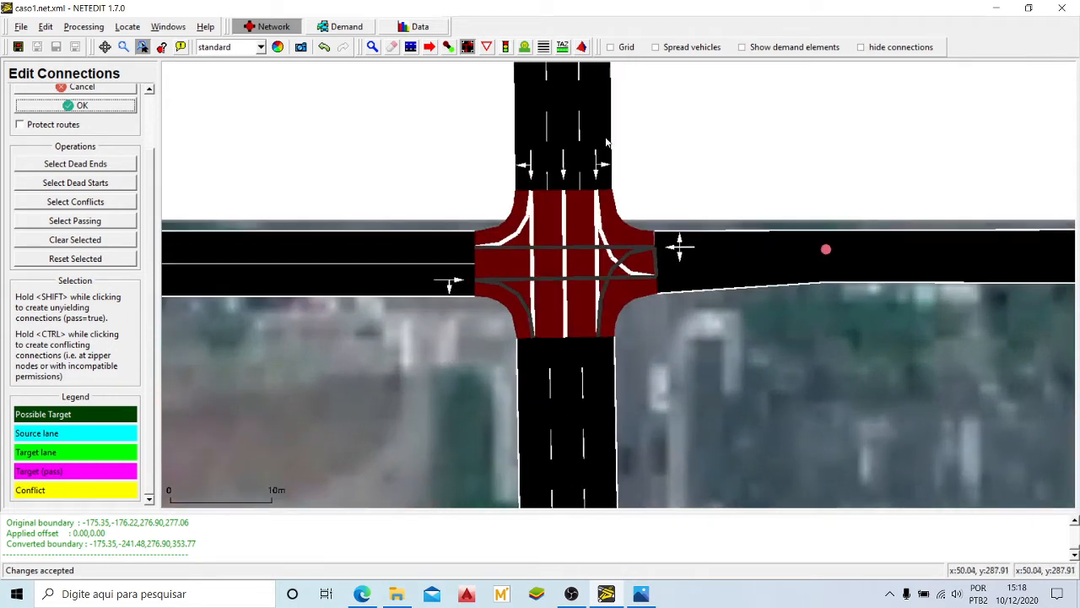
Step: Examine the possible target lanes for the westbound lane of the road west of the junction
left_click(469, 49)
left_click(419, 243)
scroll(488, 248, "down", 3)
scroll(488, 247, "down", 1)
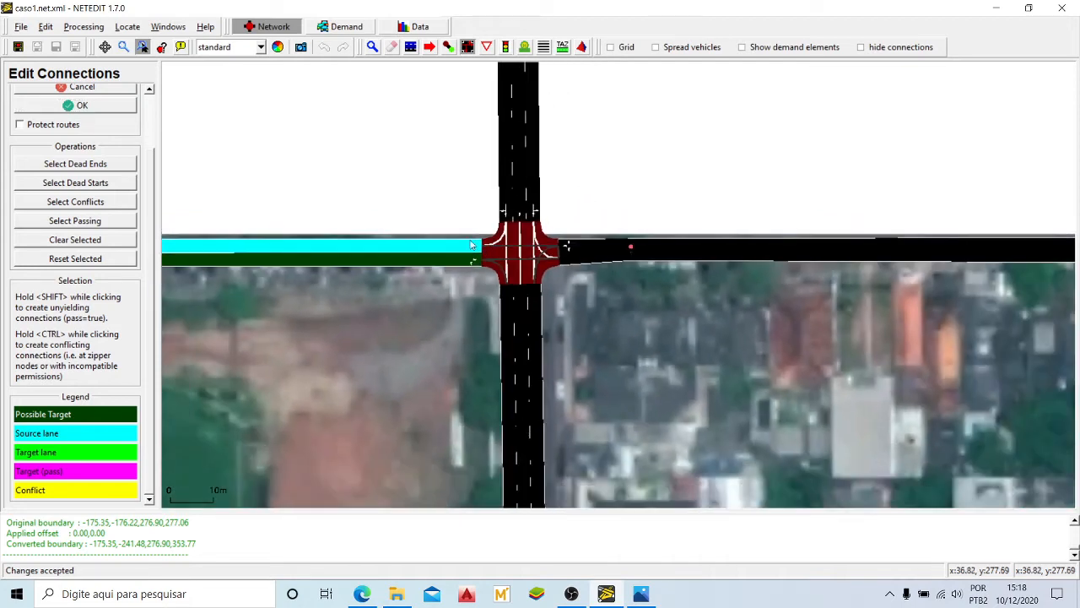
scroll(465, 242, "up", 4)
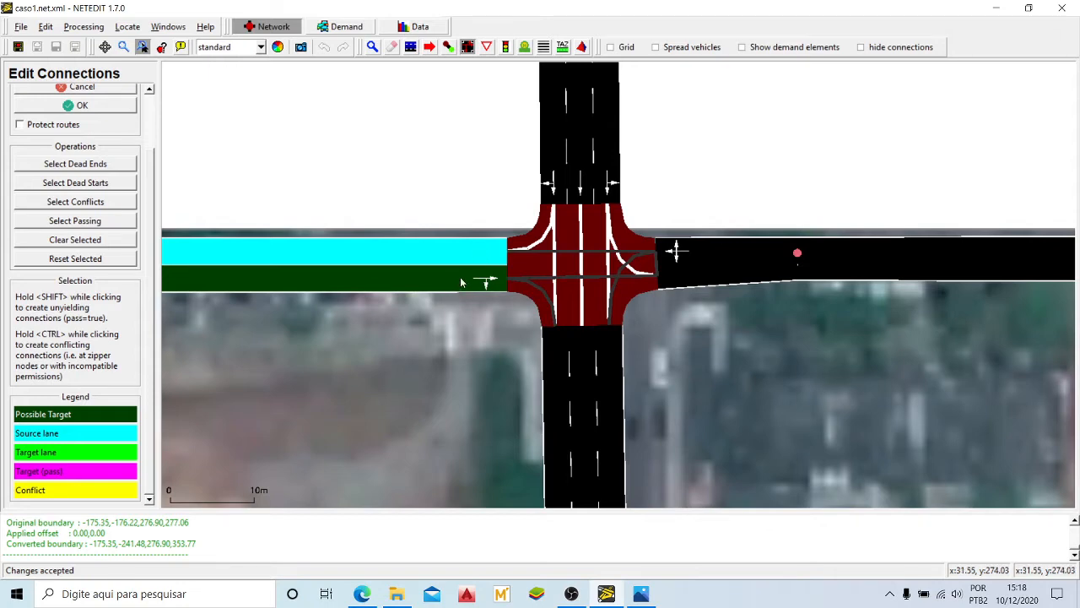
scroll(465, 293, "up", 2)
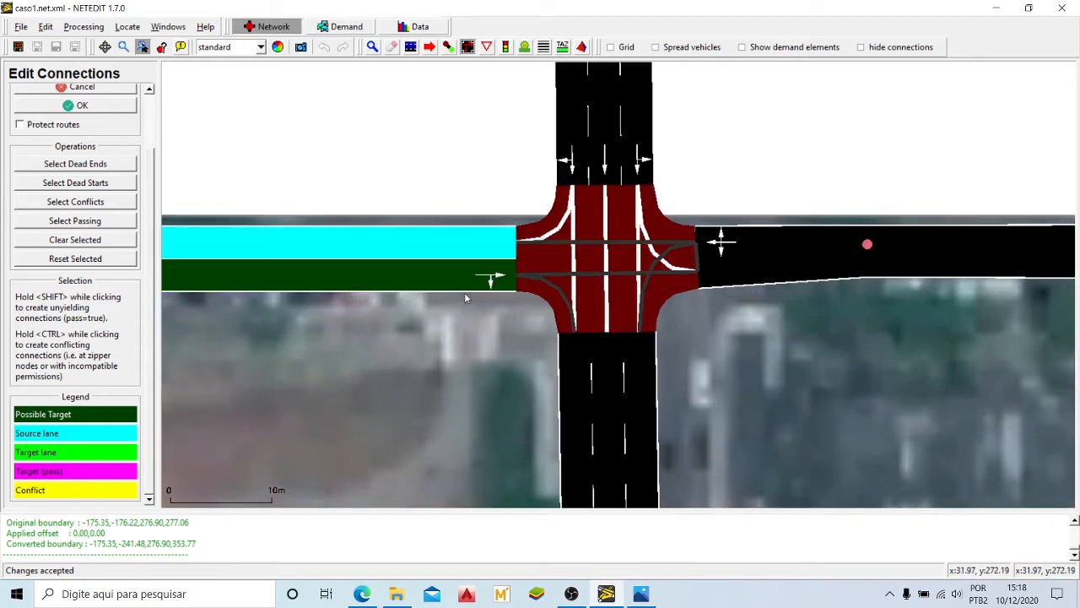
Step: Connect the westbound lane to the adjacent eastbound lane and inspect the turnaround at the road's western corner
left_click(449, 277)
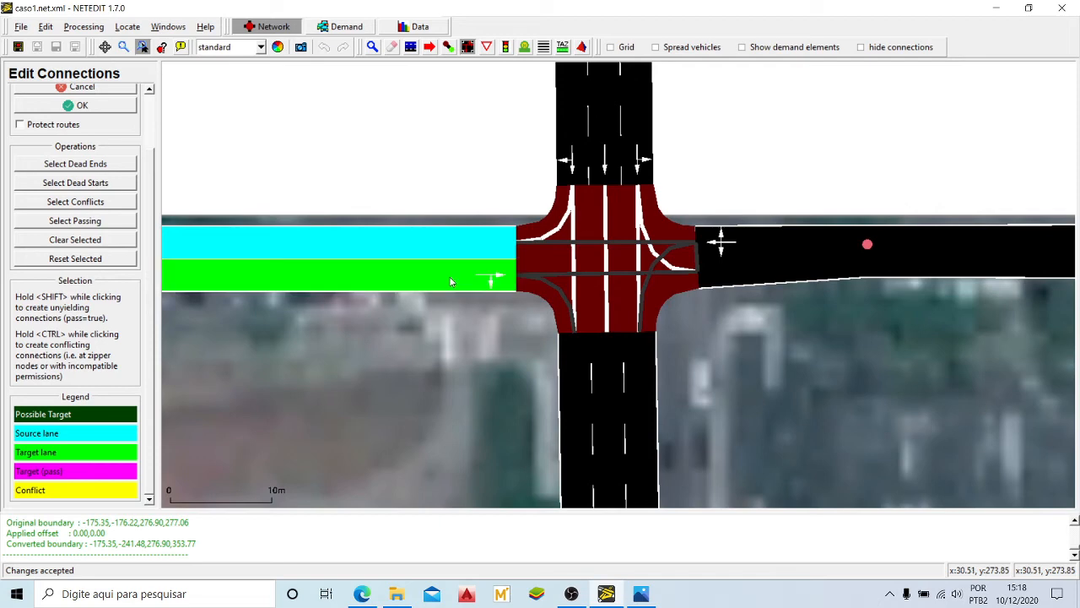
scroll(498, 293, "down", 3)
scroll(498, 293, "down", 3)
left_click_drag(335, 339, 642, 347)
scroll(351, 300, "up", 3)
scroll(351, 300, "up", 3)
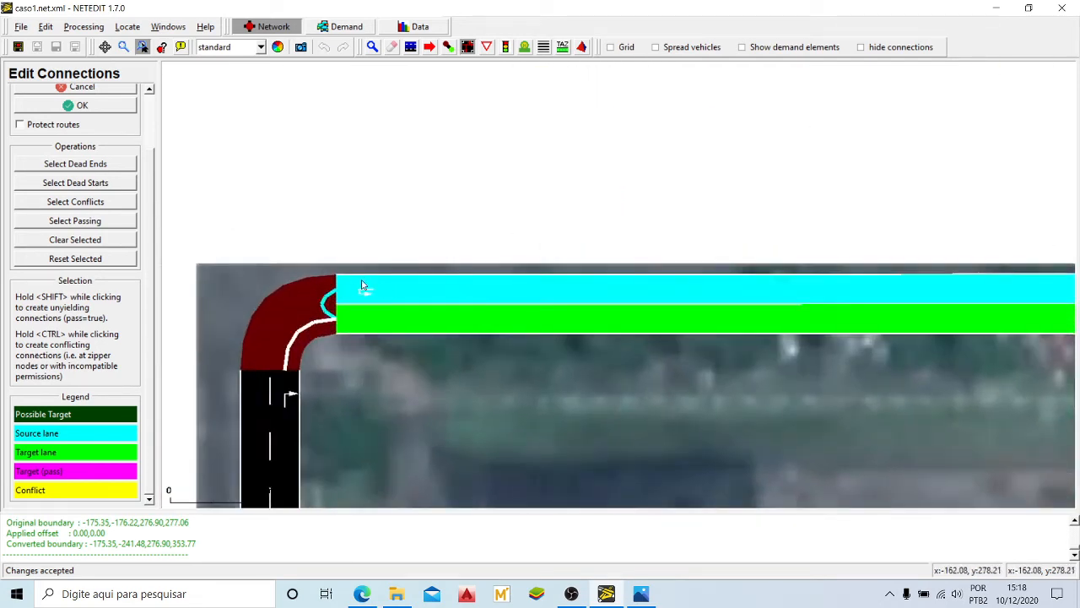
Step: Remove the turnaround connection from the westbound lane and accept its connection settings
left_click(414, 320)
scroll(353, 359, "down", 3)
left_click_drag(819, 385, 518, 385)
scroll(601, 346, "up", 3)
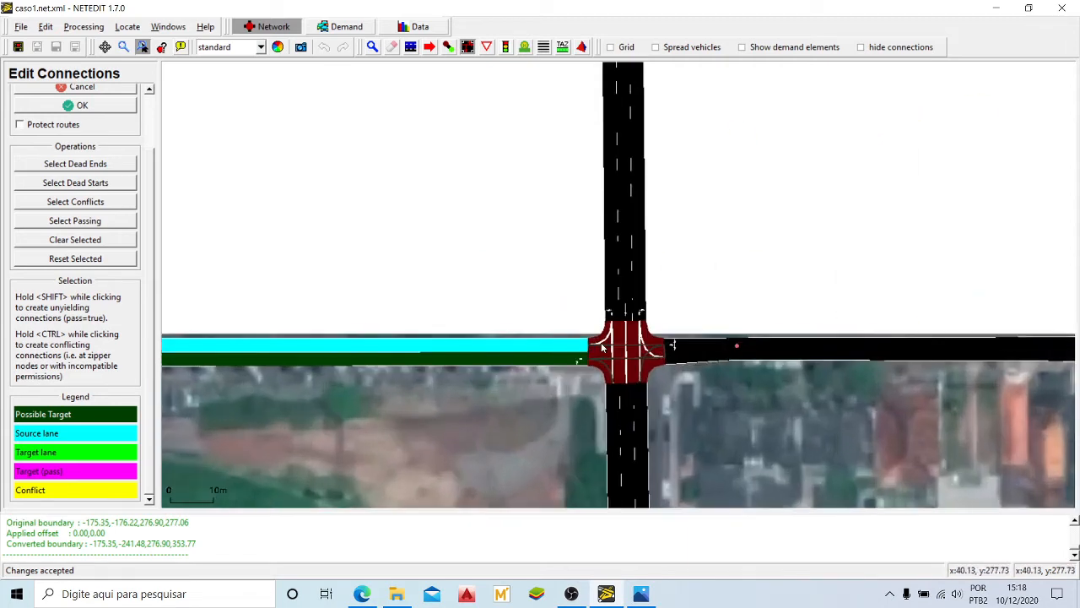
scroll(602, 346, "up", 3)
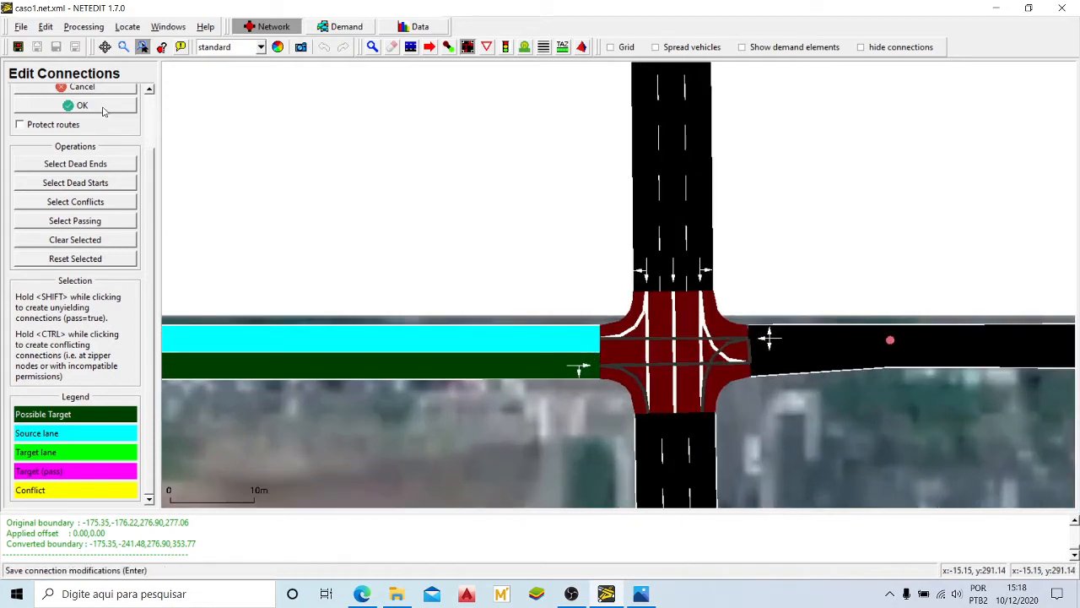
left_click(105, 110)
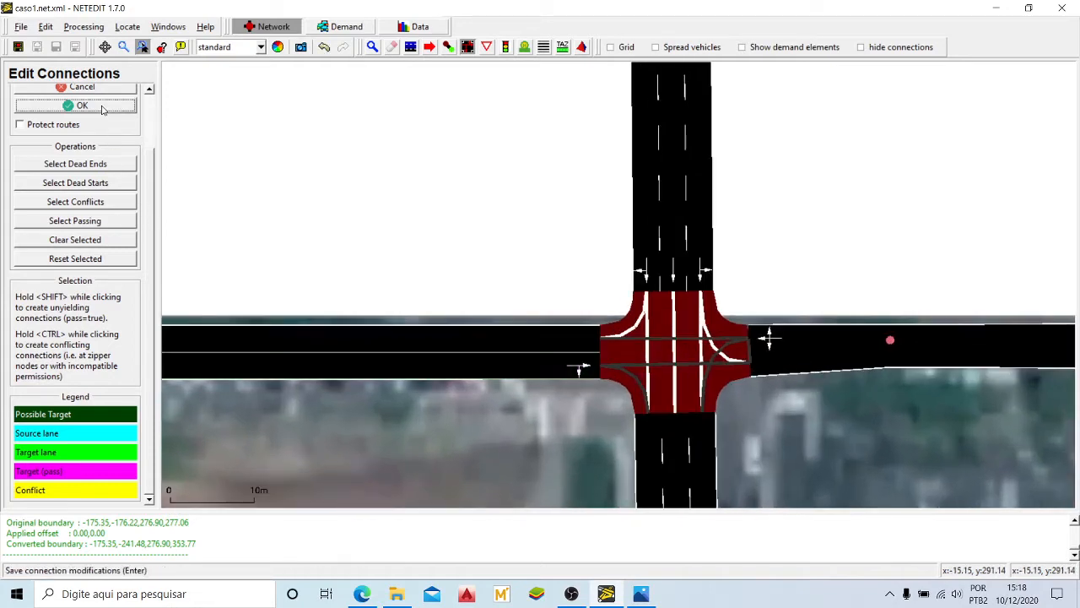
Step: Examine the connections of the eastbound lane approaching the junction from the west
scroll(558, 389, "up", 1)
left_click(543, 366)
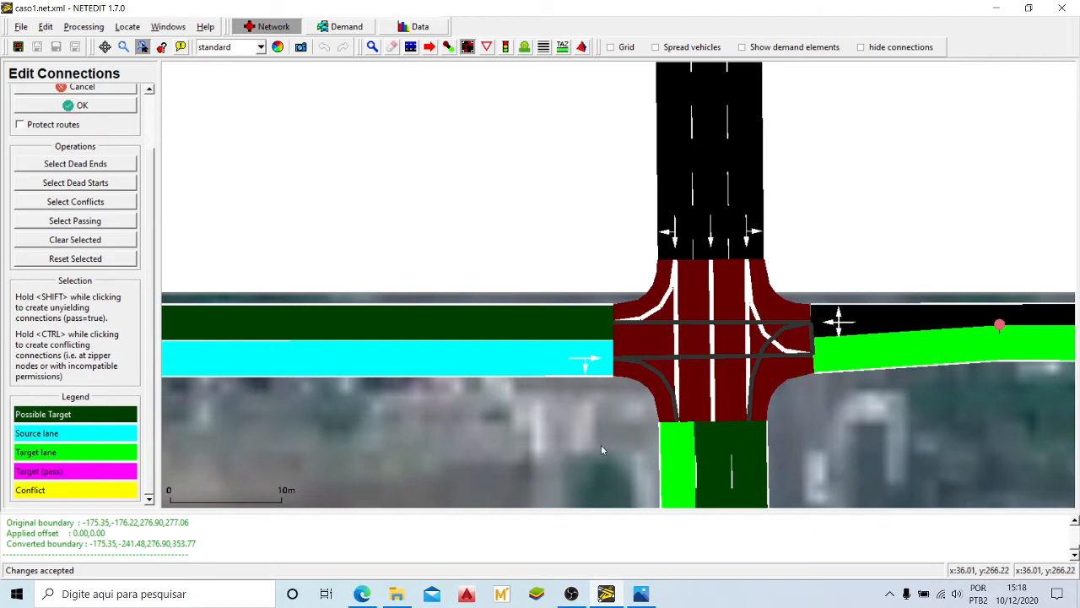
left_click_drag(602, 446, 549, 319)
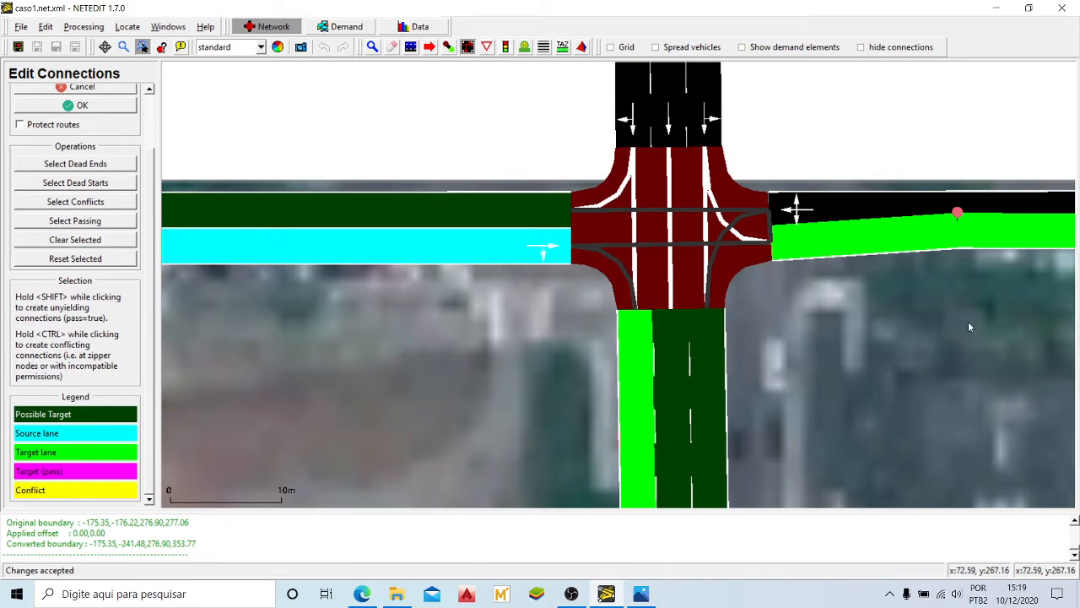
left_click_drag(968, 321, 794, 328)
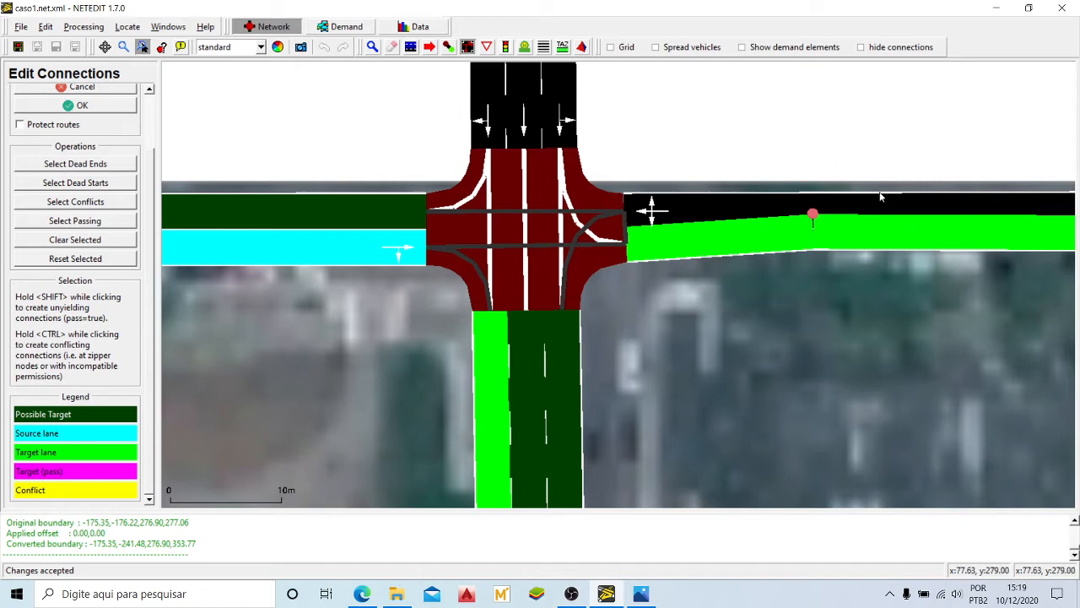
Step: Shift the geometry point of the road east of the junction slightly south and recheck the connections of the eastbound lane from the west
left_click(429, 49)
left_click_drag(816, 222, 817, 229)
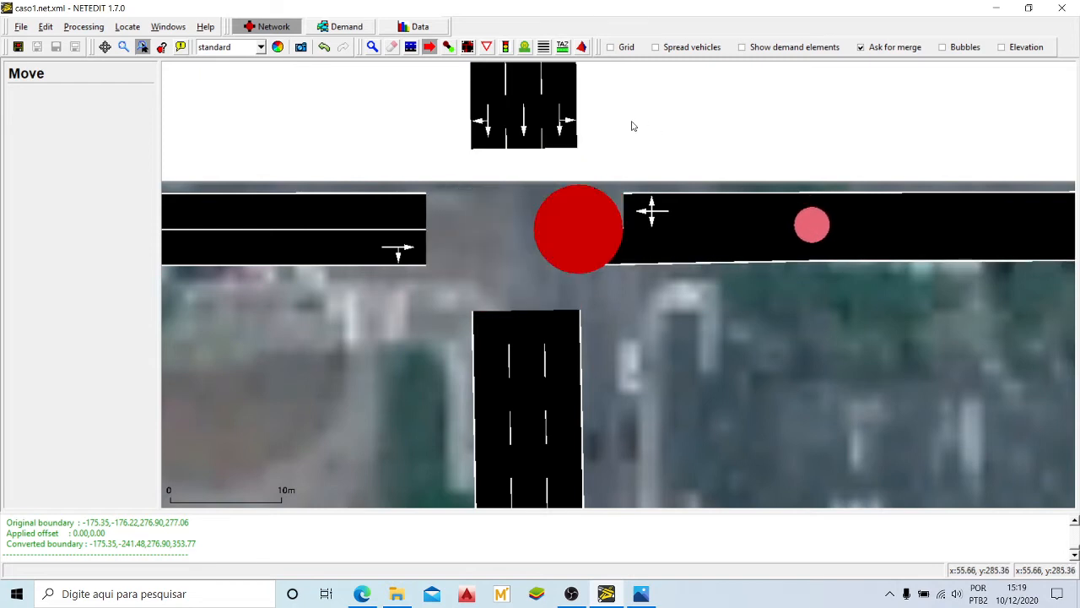
left_click(468, 48)
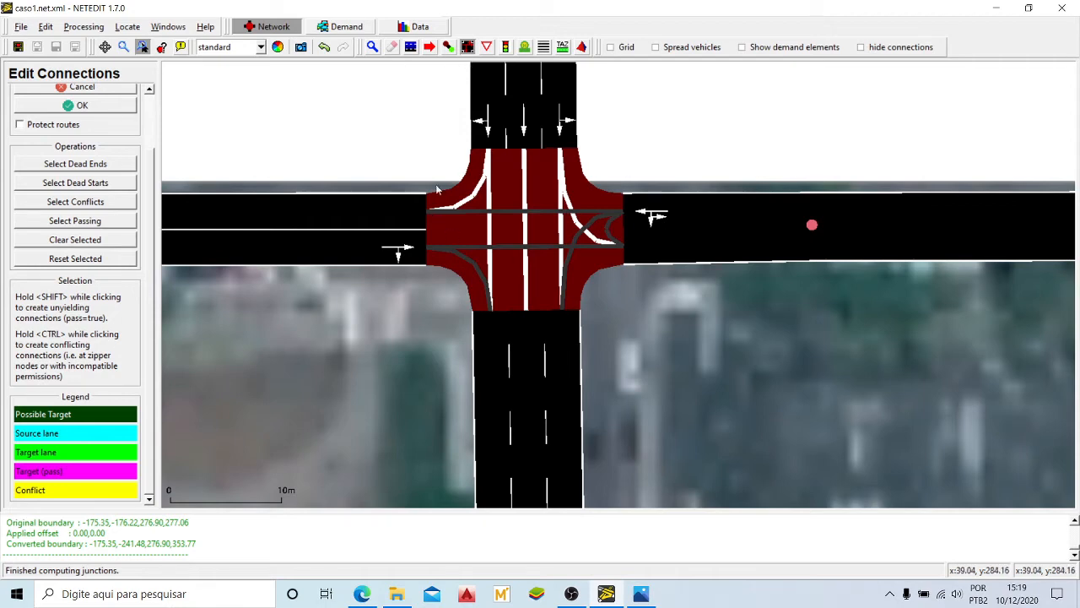
left_click(361, 250)
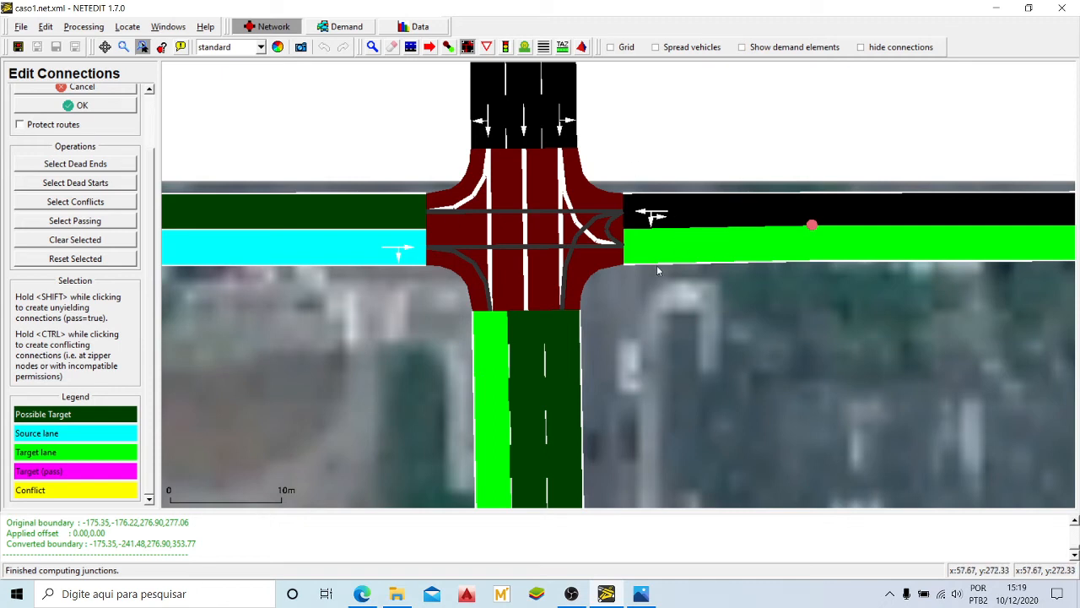
left_click(82, 105)
Step: Remove the turnaround connection from the westbound lane east of the northern junction to its adjacent eastbound lane
scroll(723, 301, "up", 2)
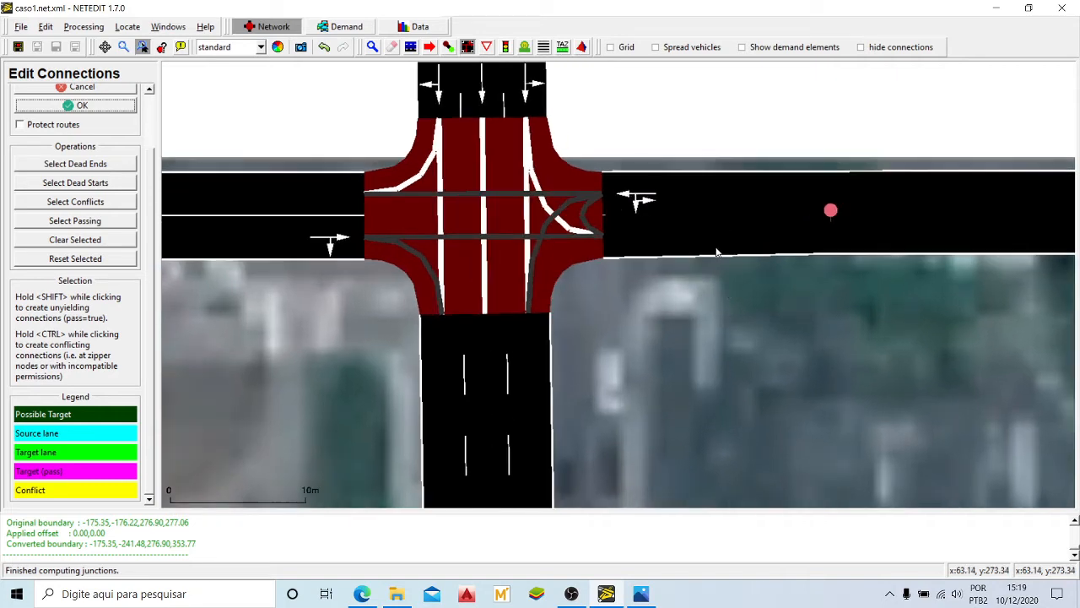
left_click(704, 200)
scroll(703, 200, "down", 5)
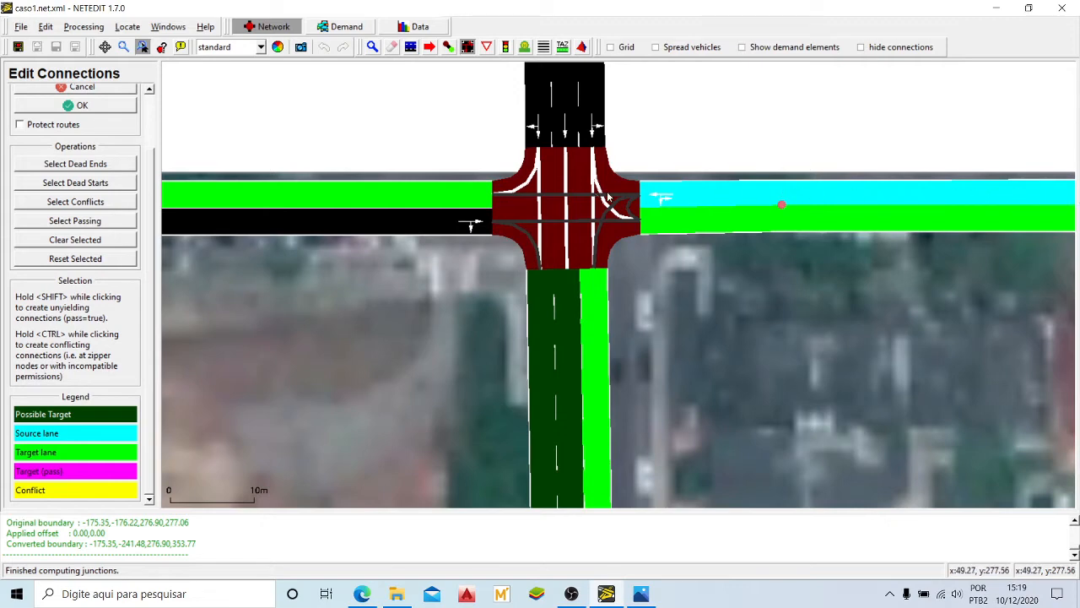
scroll(615, 198, "up", 3)
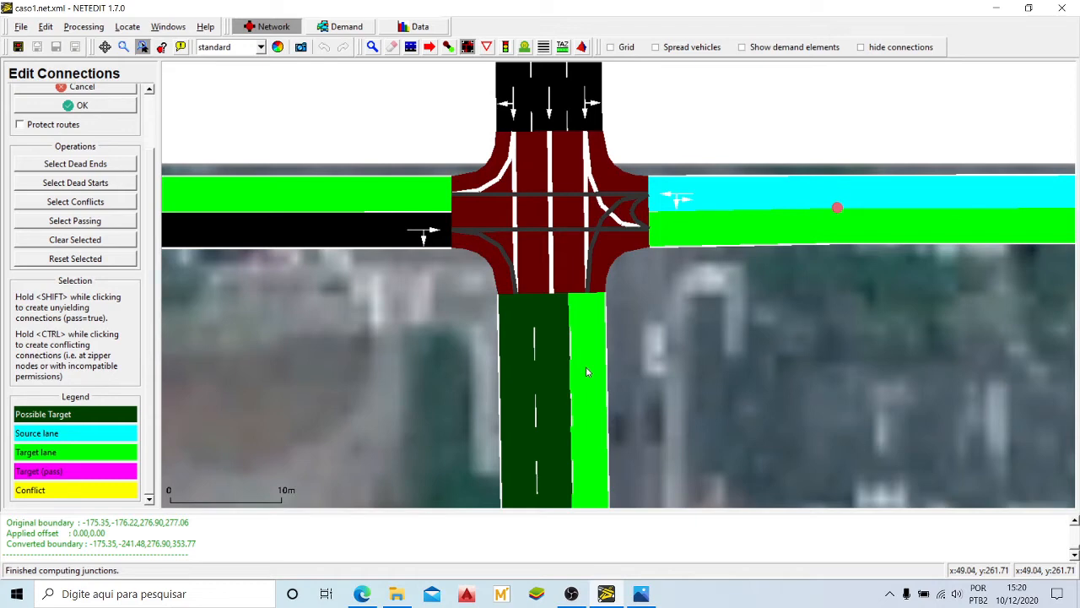
scroll(685, 202, "up", 2)
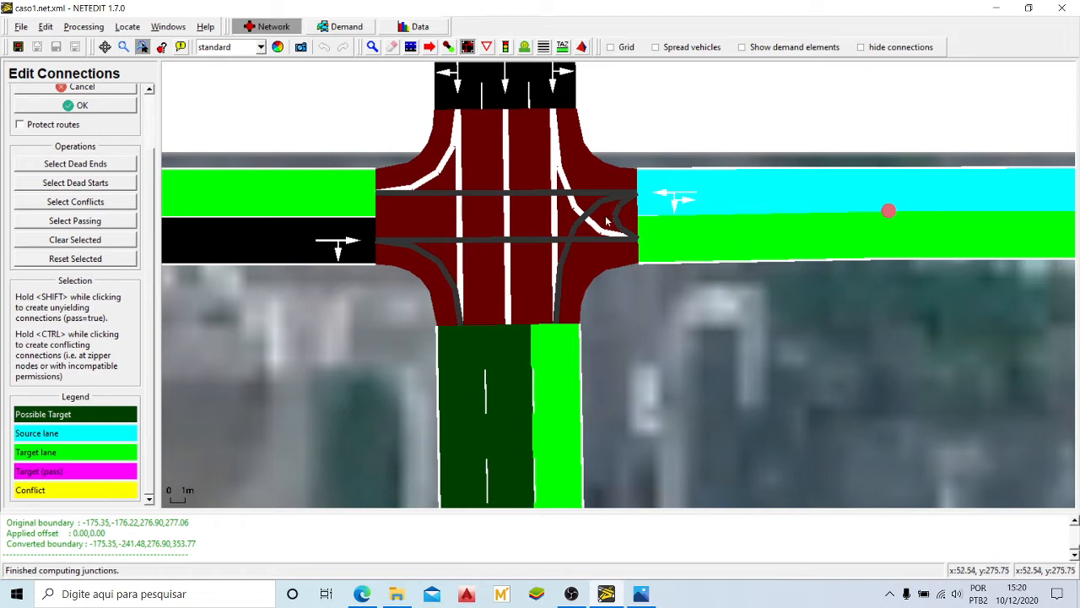
left_click(737, 245)
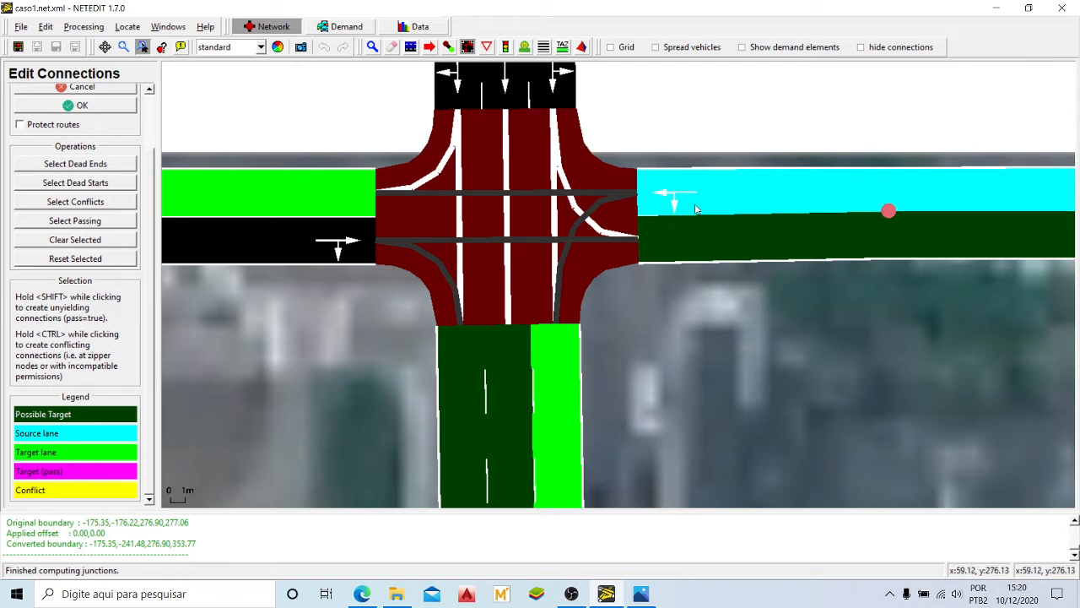
scroll(638, 209, "up", 2)
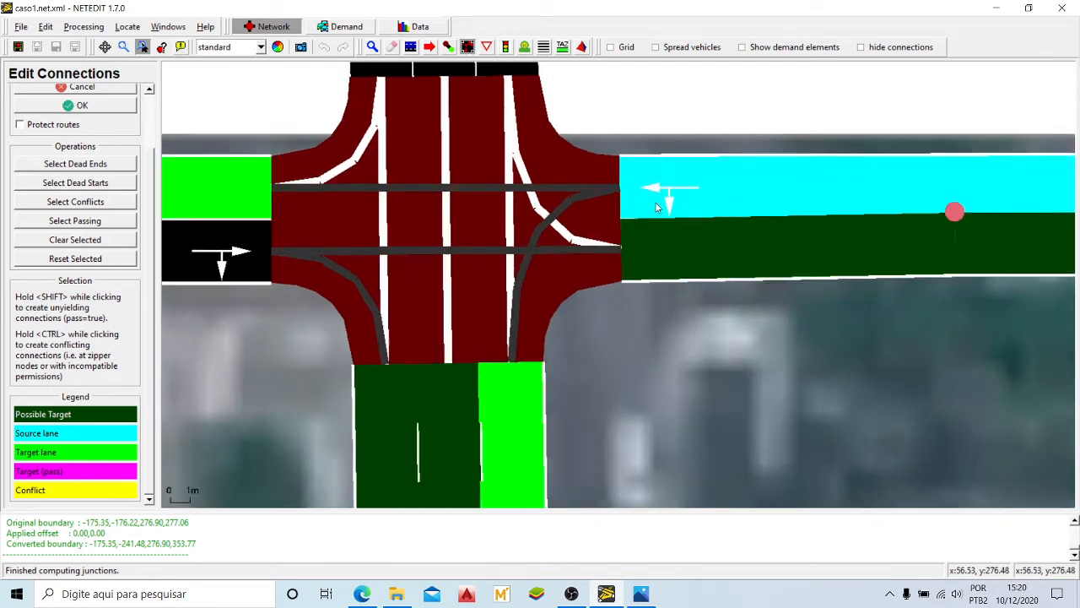
Step: Review the remaining straight and southbound connections of the westbound lane east of the junction and accept them
scroll(636, 233, "down", 4)
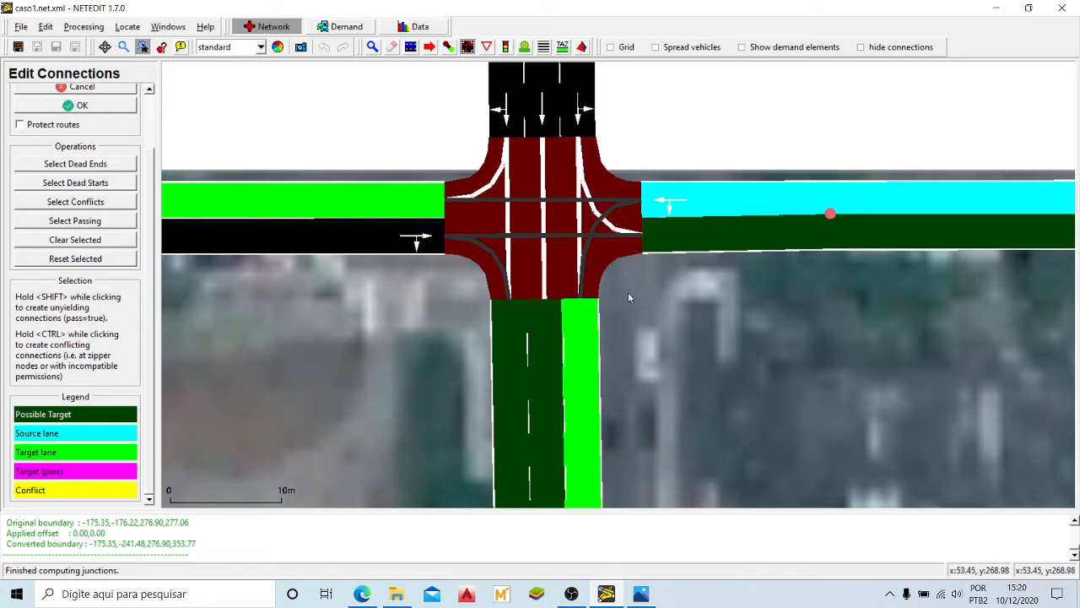
scroll(627, 292, "down", 1)
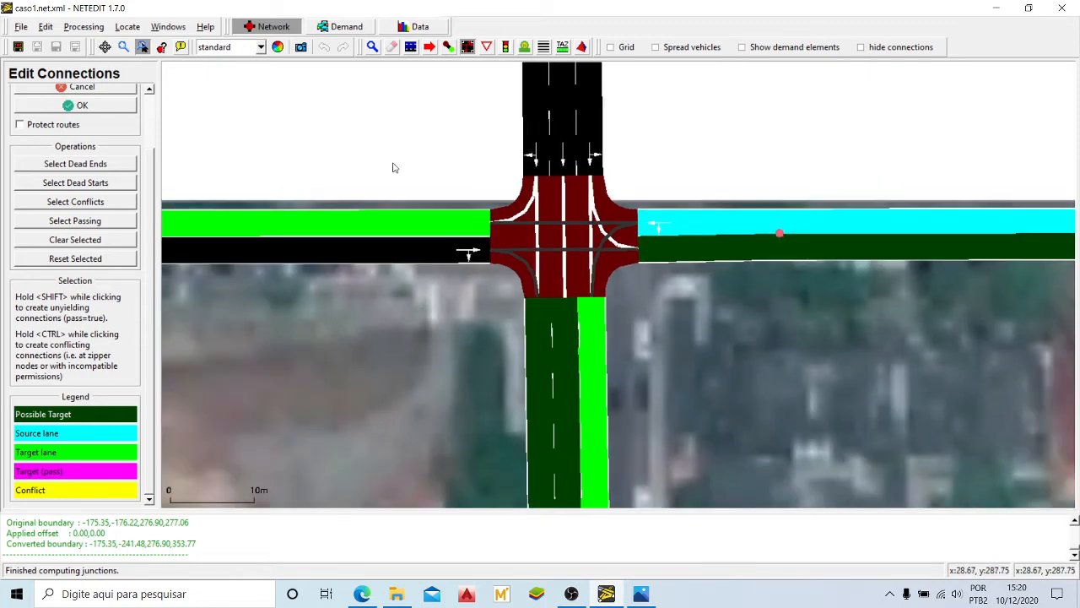
scroll(701, 292, "down", 1)
left_click_drag(719, 315, 663, 277)
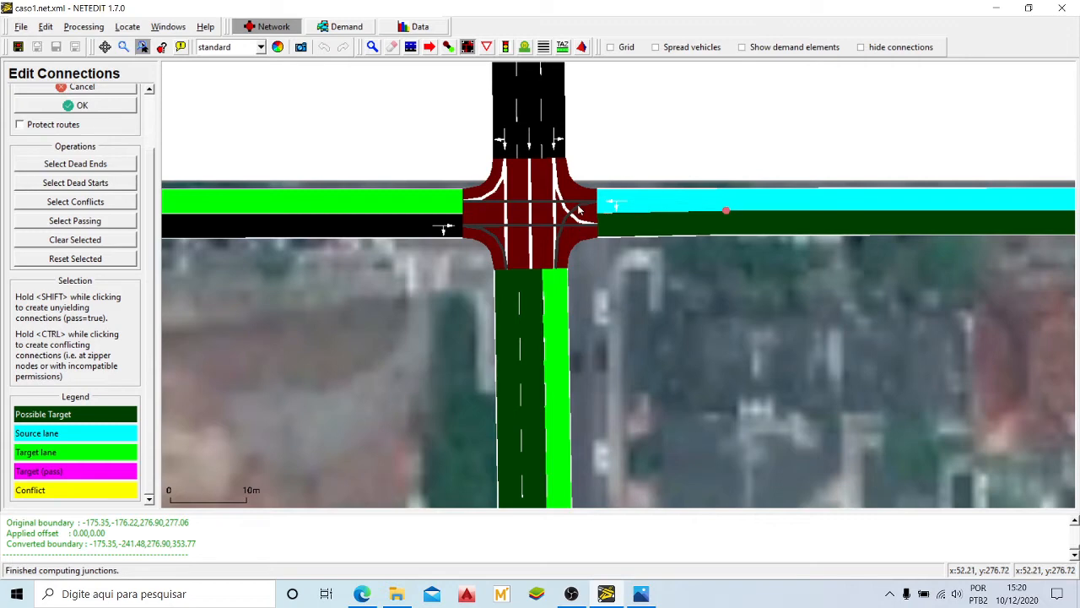
scroll(579, 210, "up", 2)
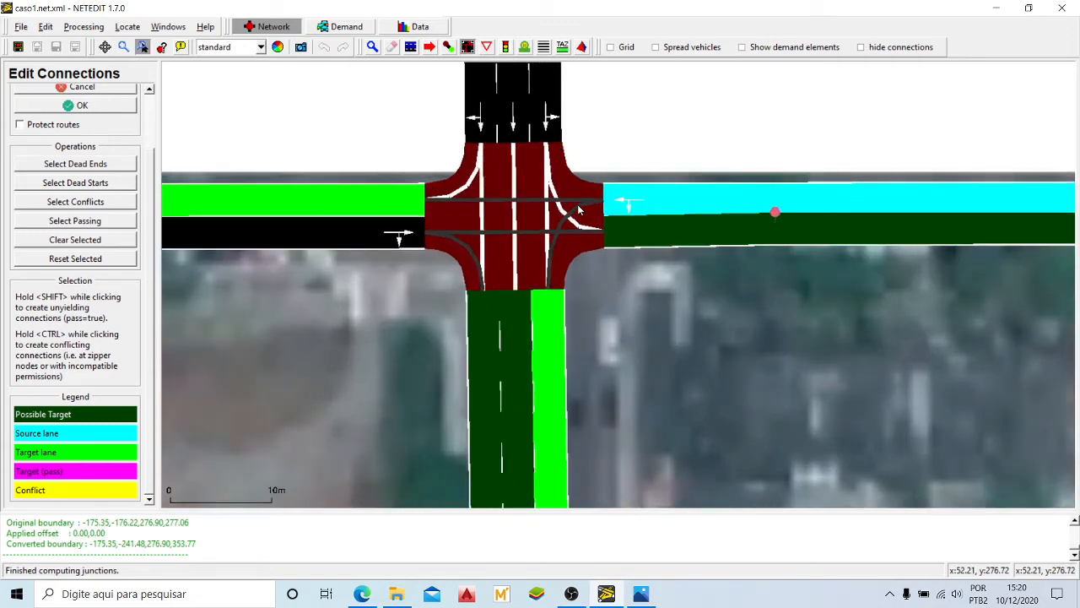
scroll(579, 210, "down", 2)
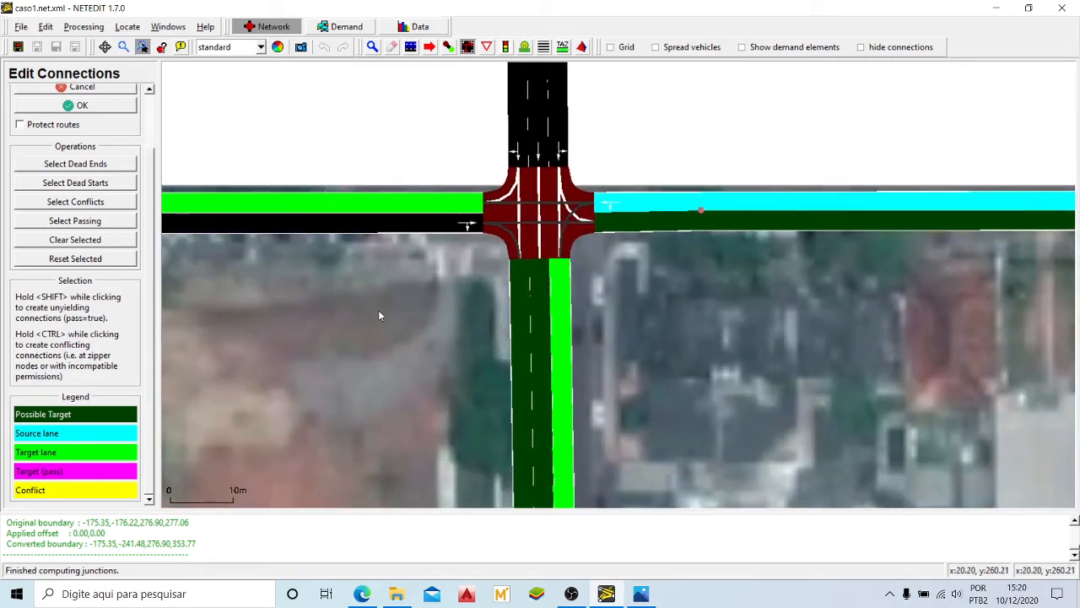
left_click_drag(376, 313, 464, 365)
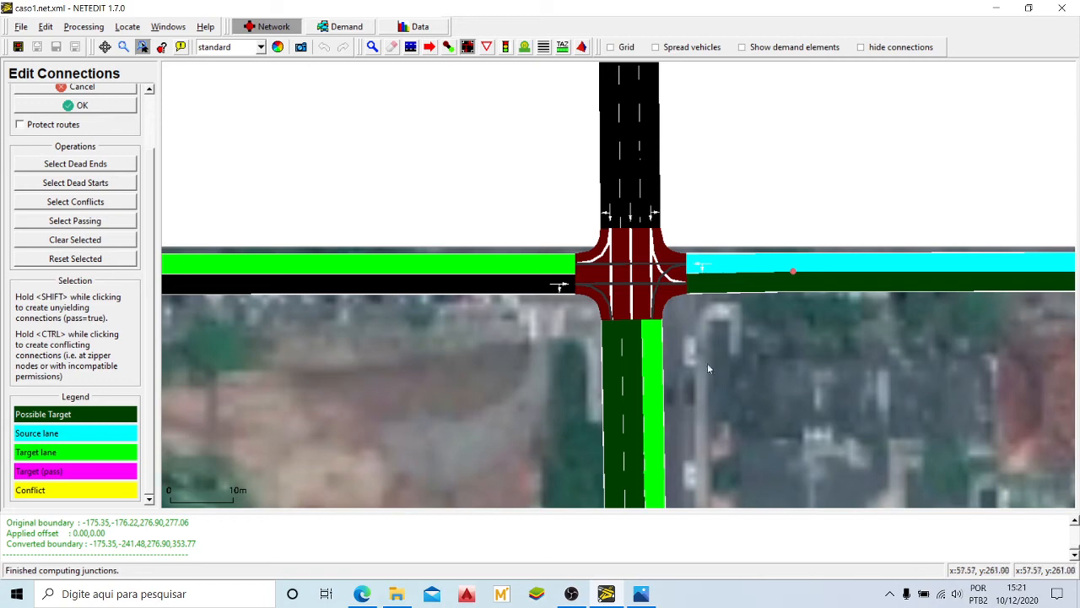
scroll(702, 357, "up", 3)
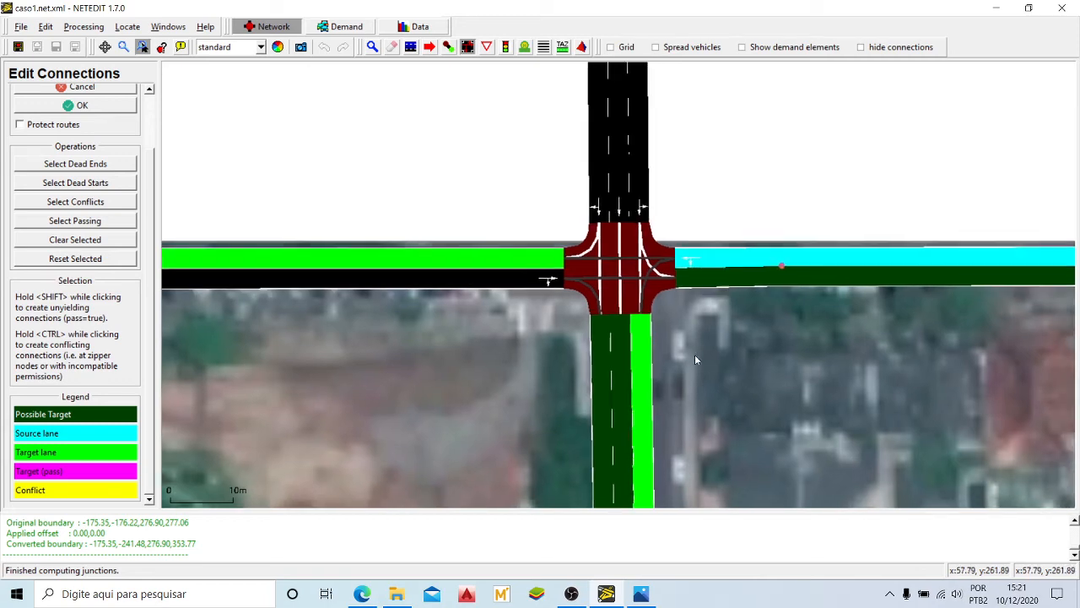
scroll(639, 310, "up", 1)
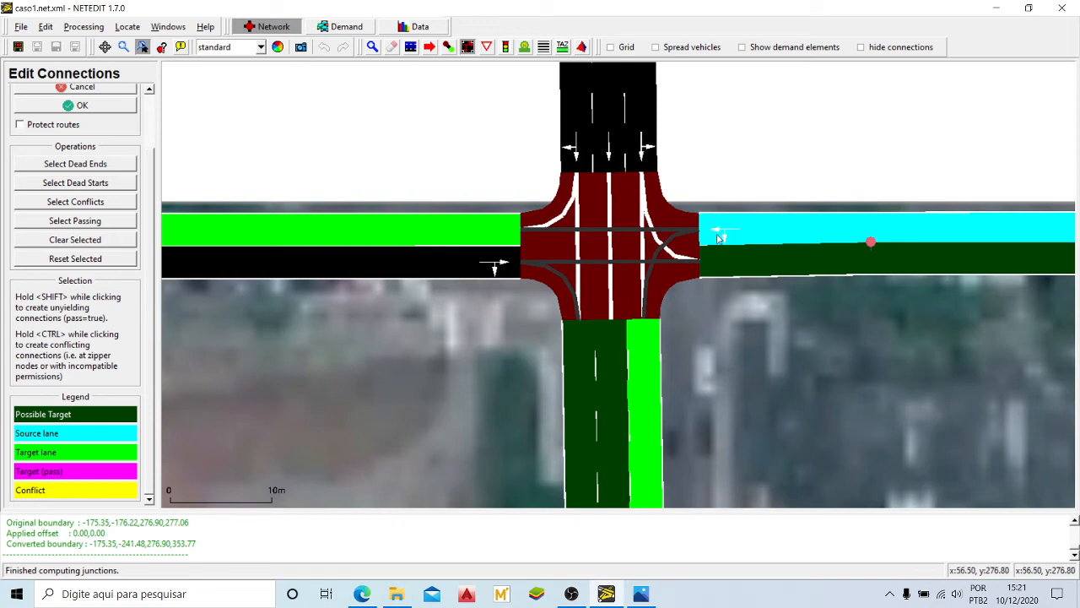
scroll(553, 235, "down", 5)
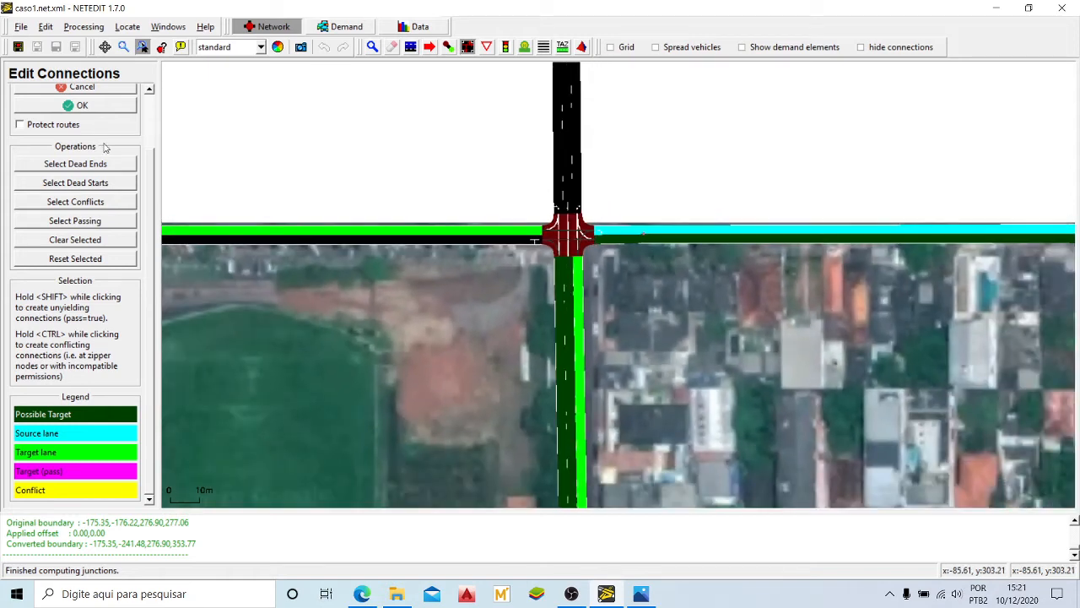
left_click(82, 105)
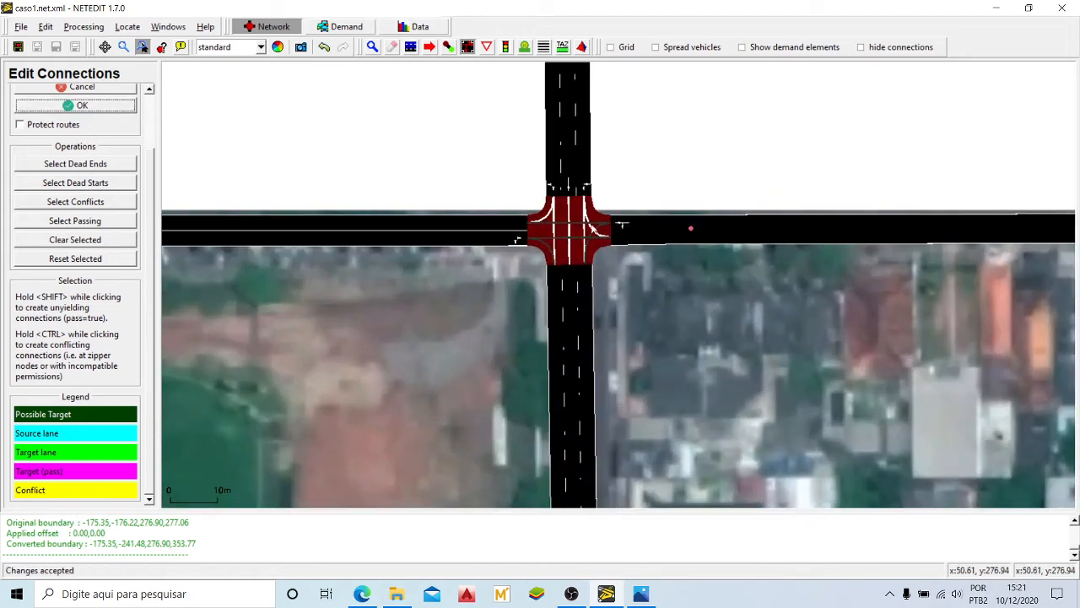
Step: Survey the junctions along the central avenue, from the northern junction down to the southern blocks
scroll(567, 246, "down", 4)
left_click_drag(665, 283, 723, 265)
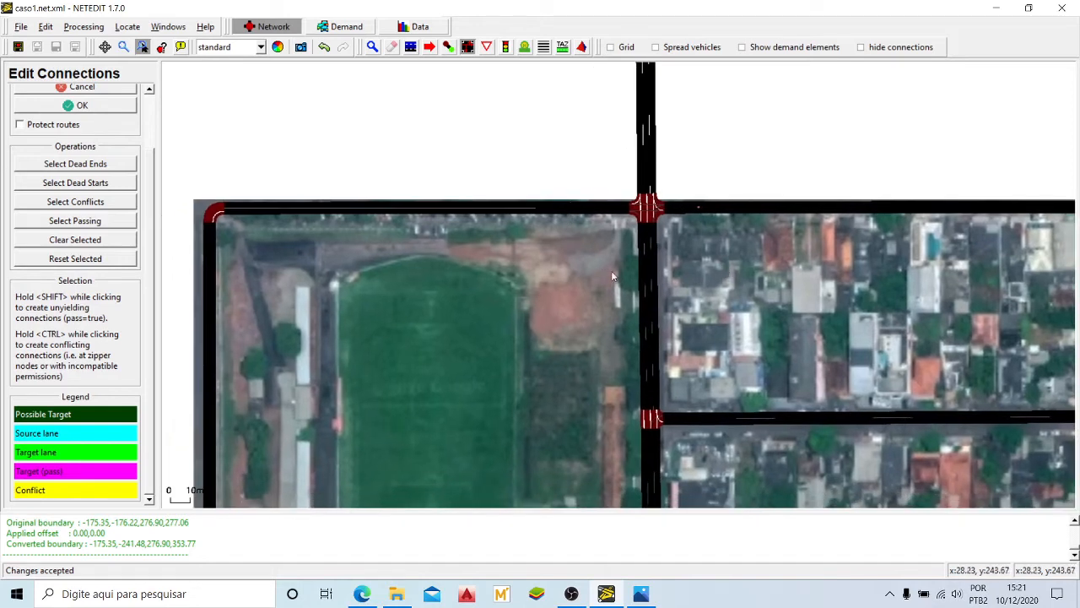
left_click_drag(707, 398, 666, 325)
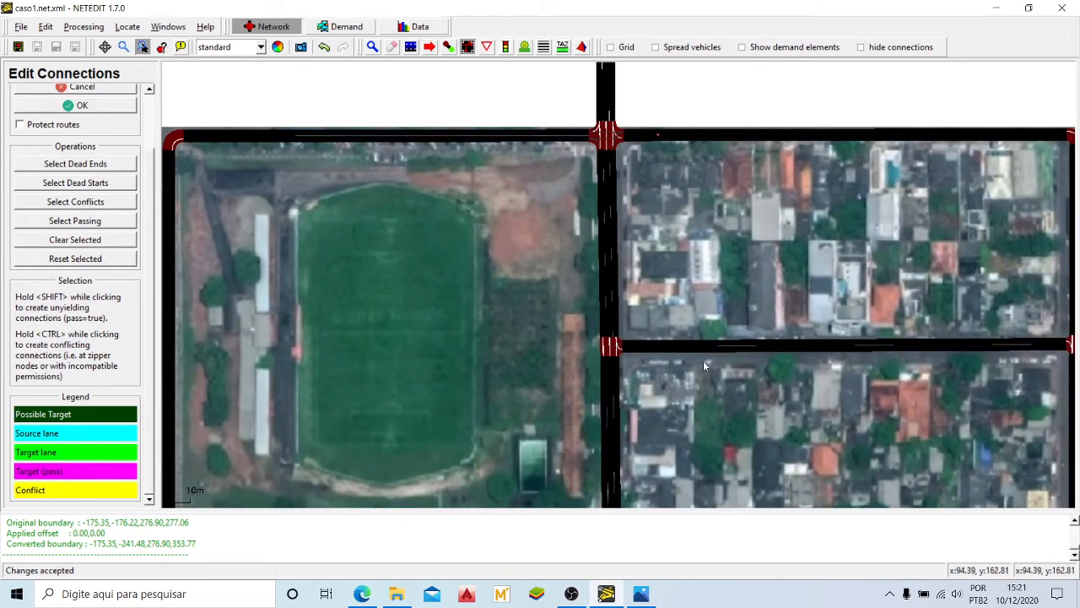
scroll(611, 346, "down", 3)
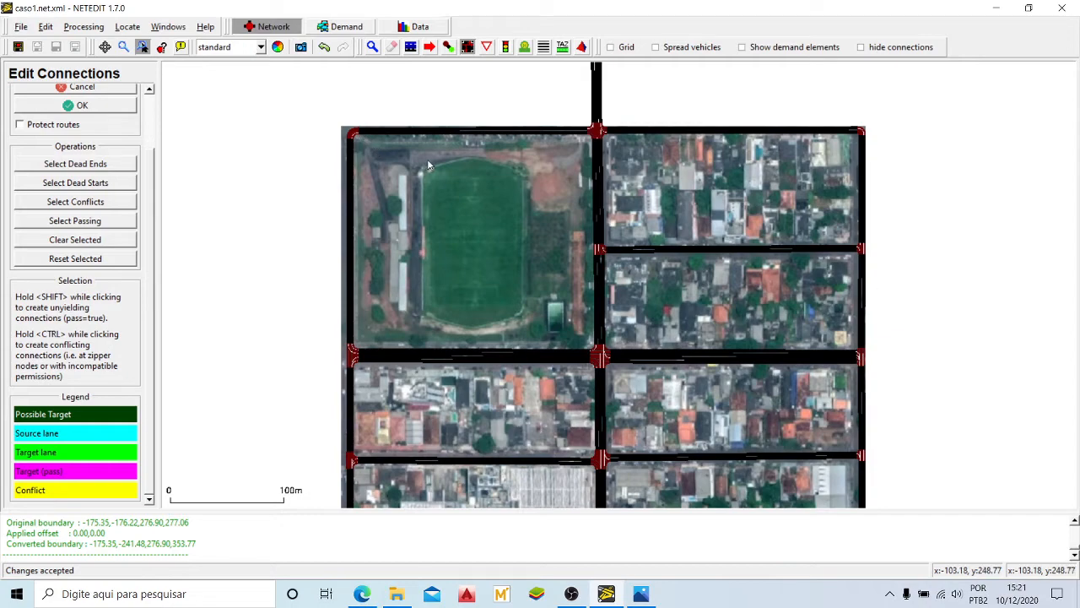
scroll(612, 291, "up", 5)
scroll(610, 251, "down", 3)
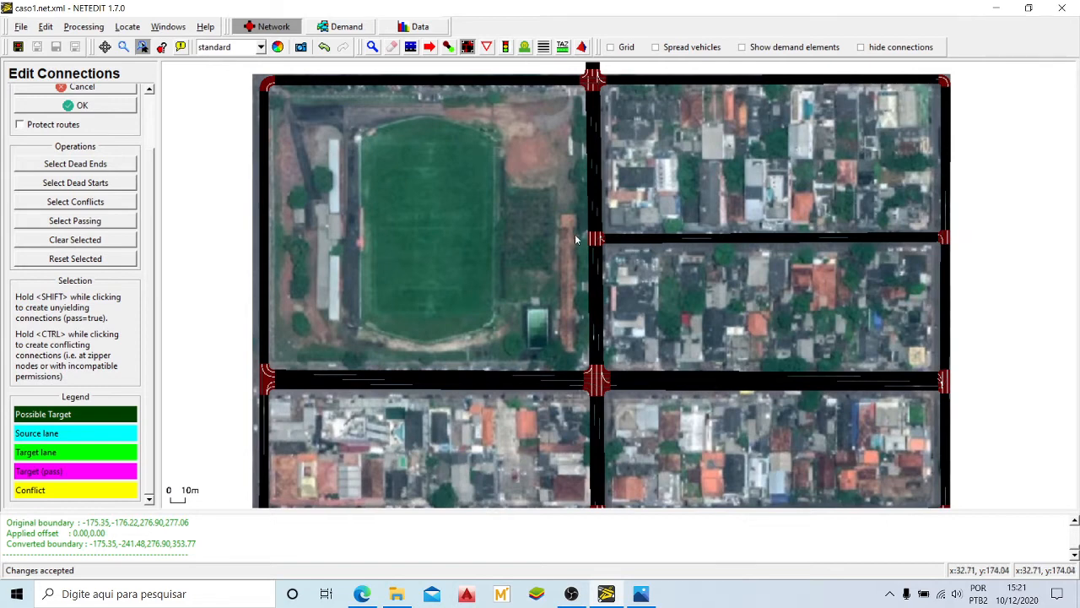
left_click_drag(631, 326, 597, 221)
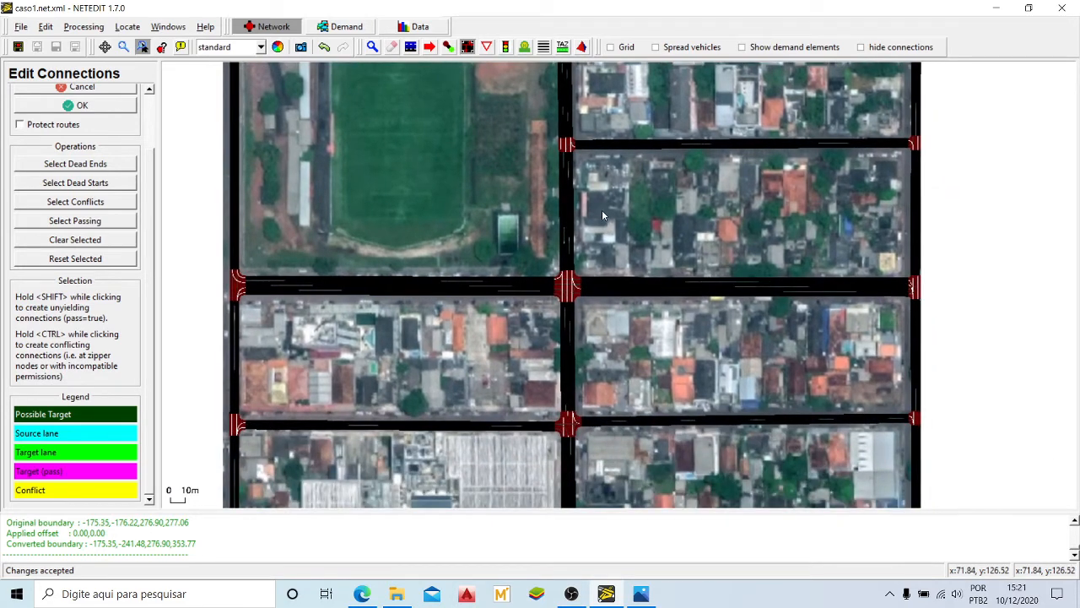
left_click_drag(607, 186, 601, 258)
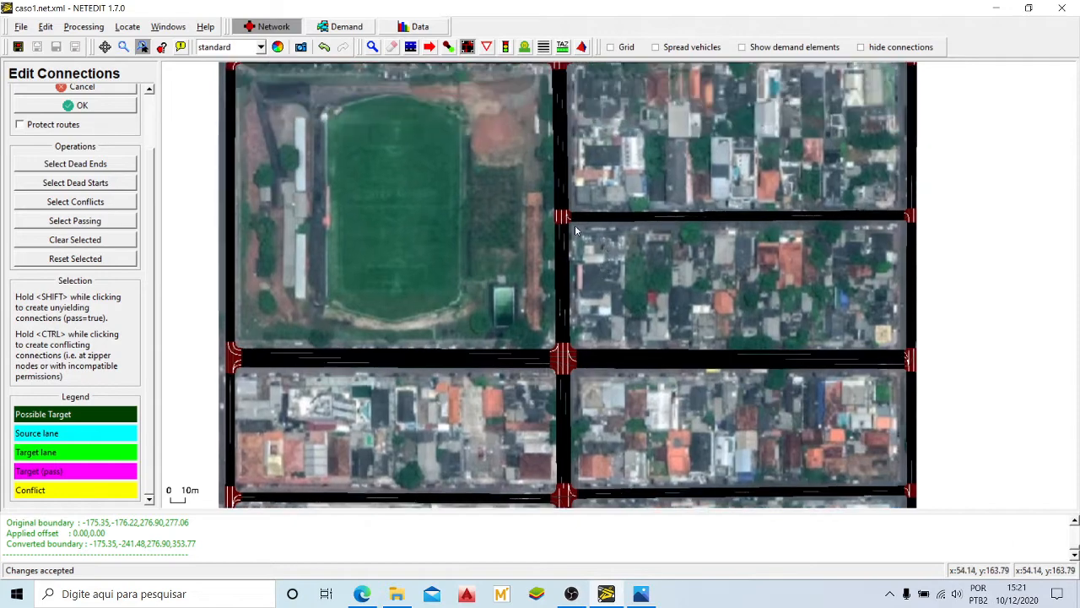
scroll(568, 219, "up", 2)
scroll(570, 221, "up", 1)
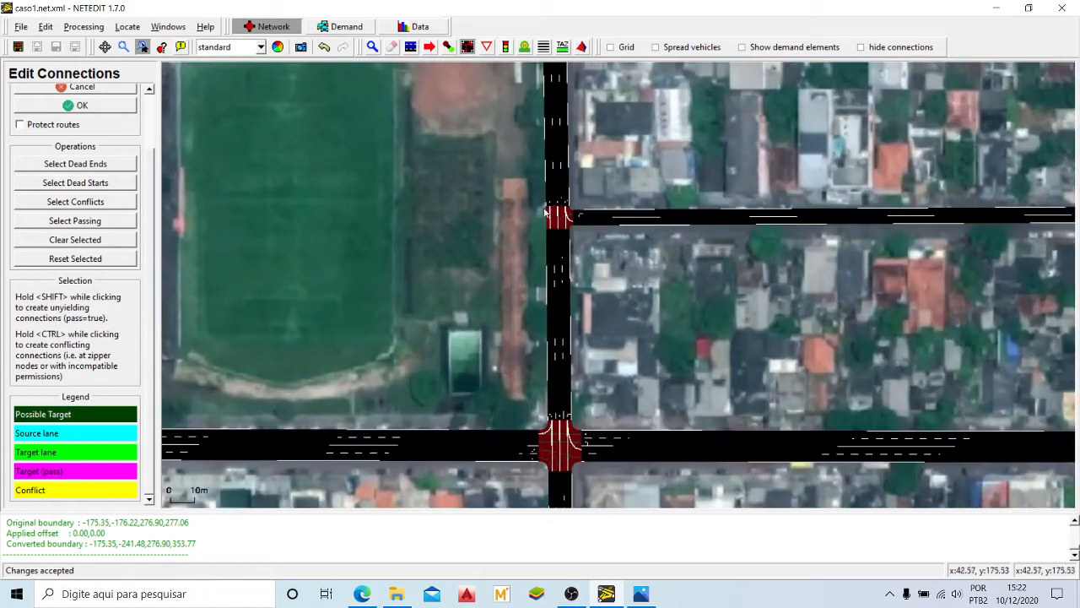
scroll(583, 217, "down", 3)
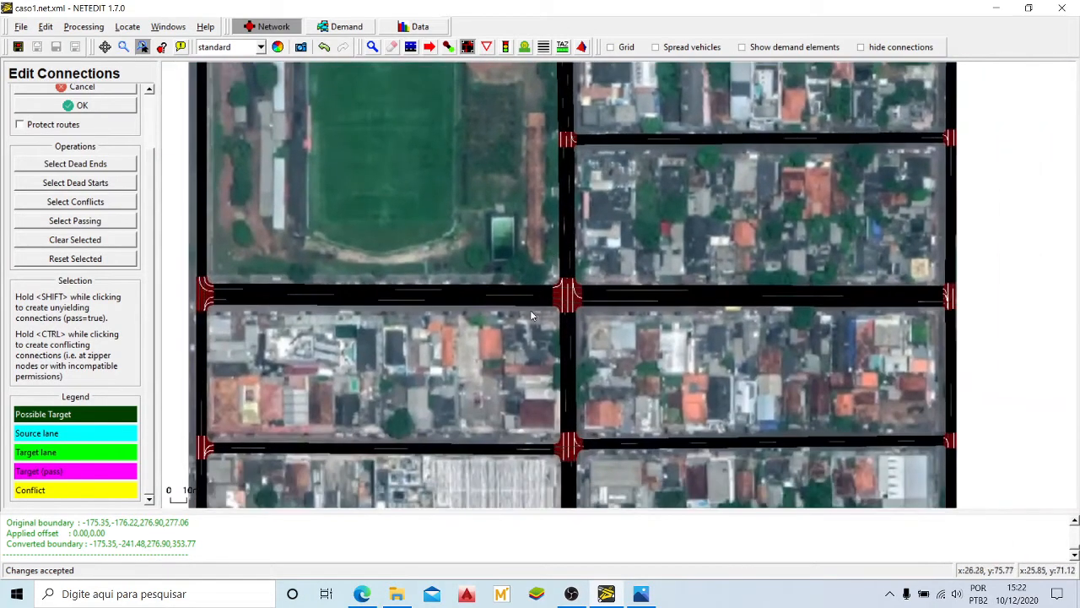
left_click_drag(607, 308, 608, 267)
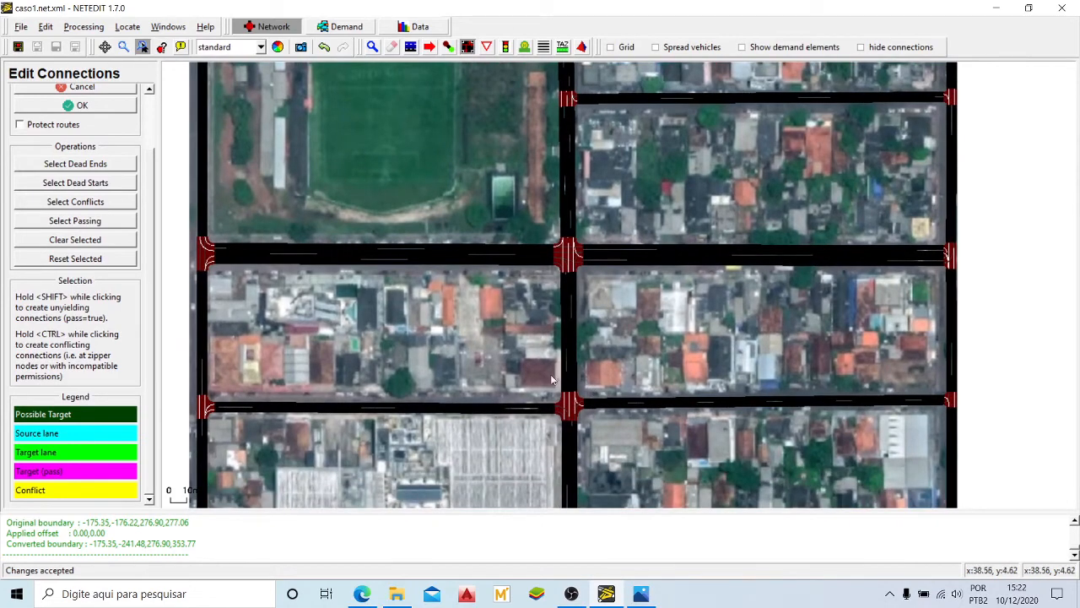
scroll(581, 438, "down", 2)
left_click_drag(603, 441, 609, 323)
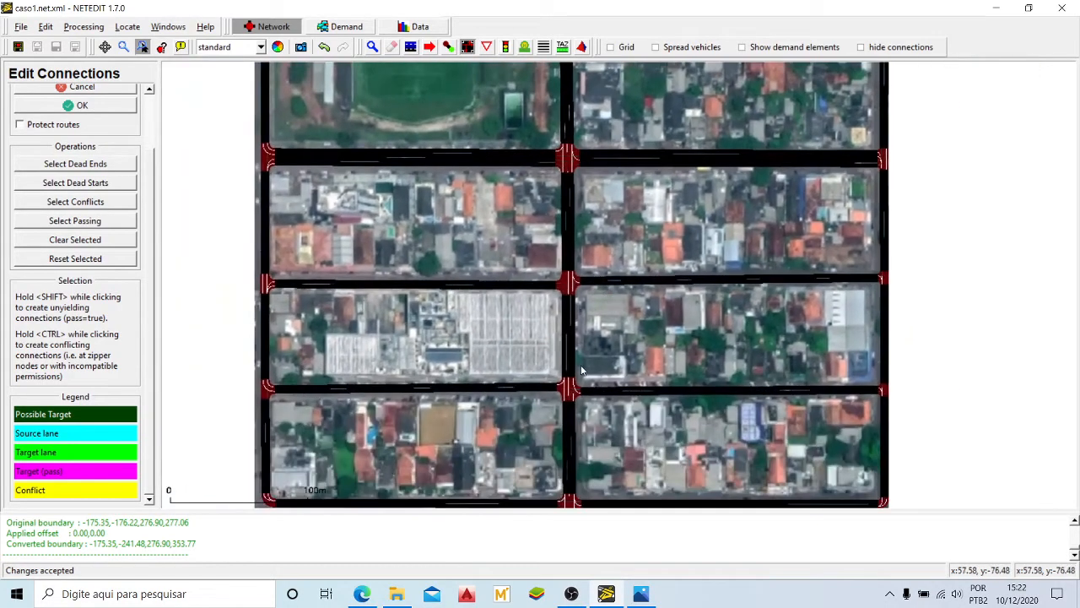
Step: Return to the northern junction and examine its full set of lane connections
scroll(627, 344, "up", 1)
left_click_drag(635, 155, 628, 351)
scroll(554, 150, "up", 14)
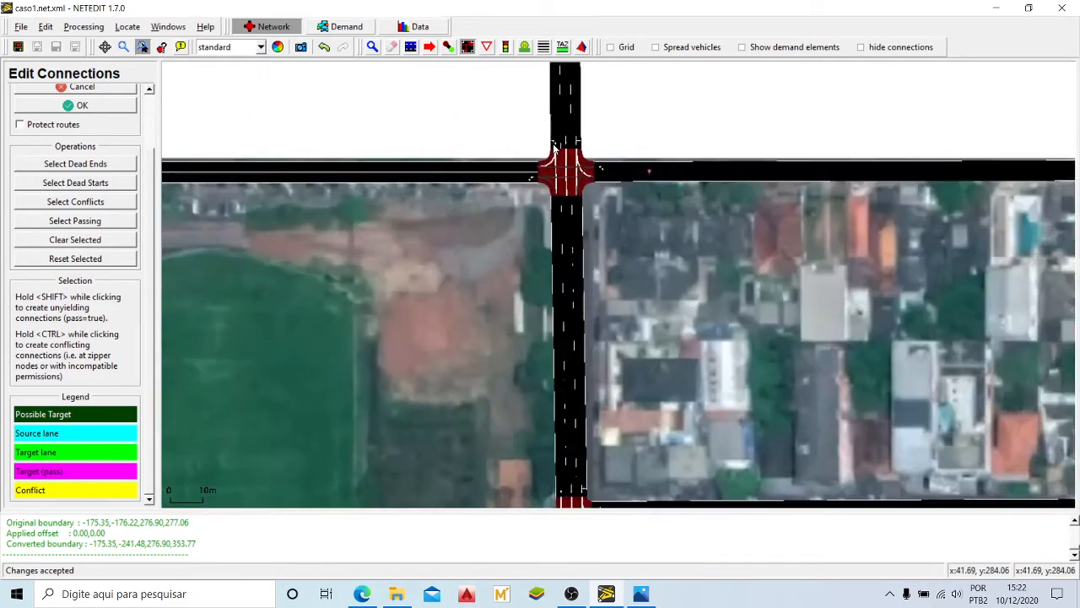
scroll(552, 126, "up", 8)
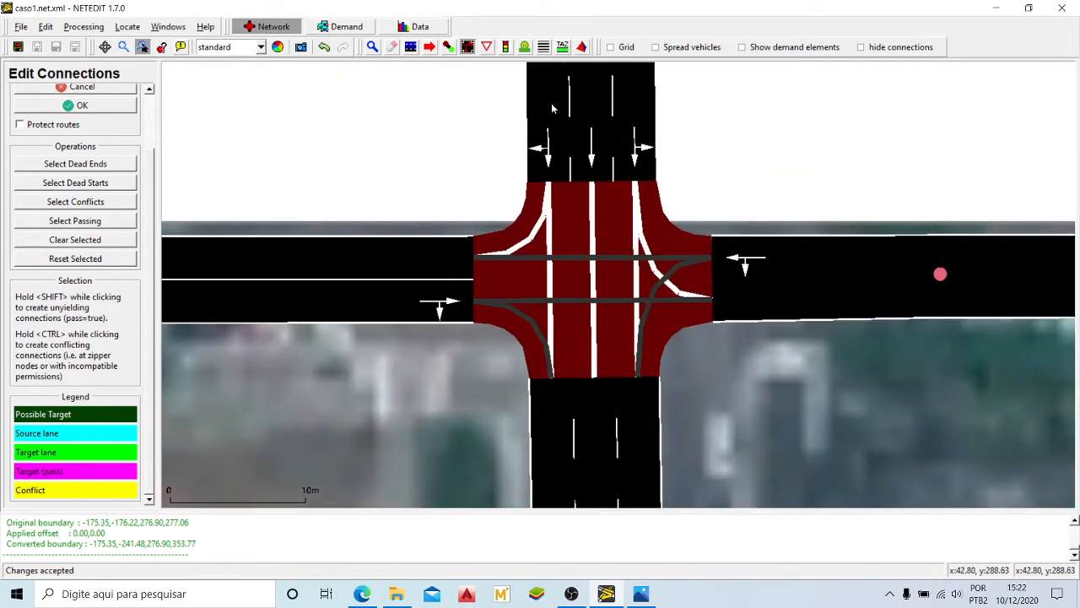
Step: Examine the lane connections at the T-junction on the central avenue, one block south of the northern junction
left_click(468, 48)
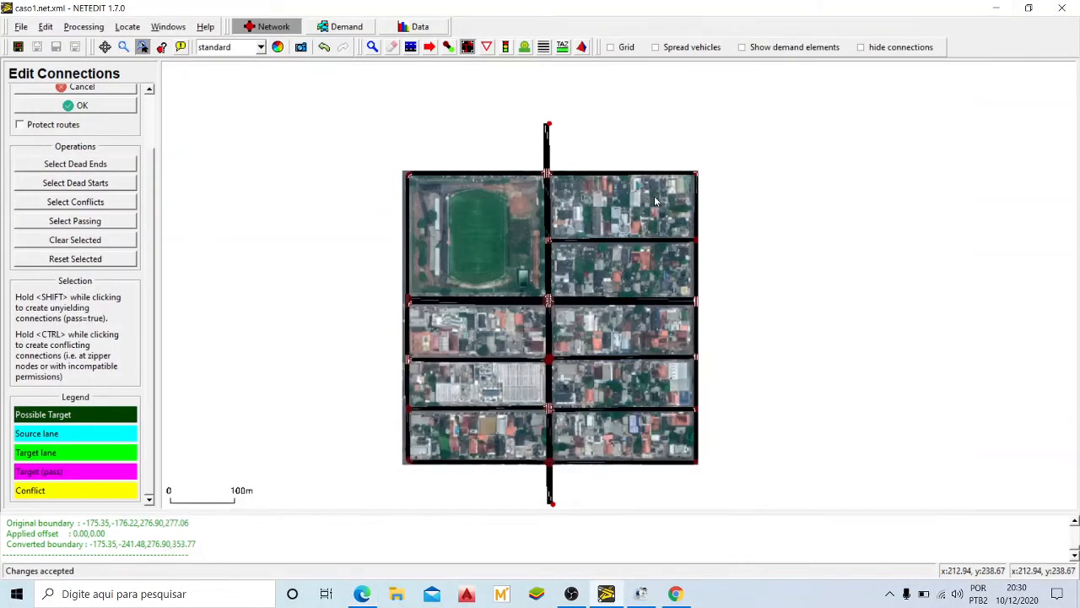
scroll(557, 236, "up", 4)
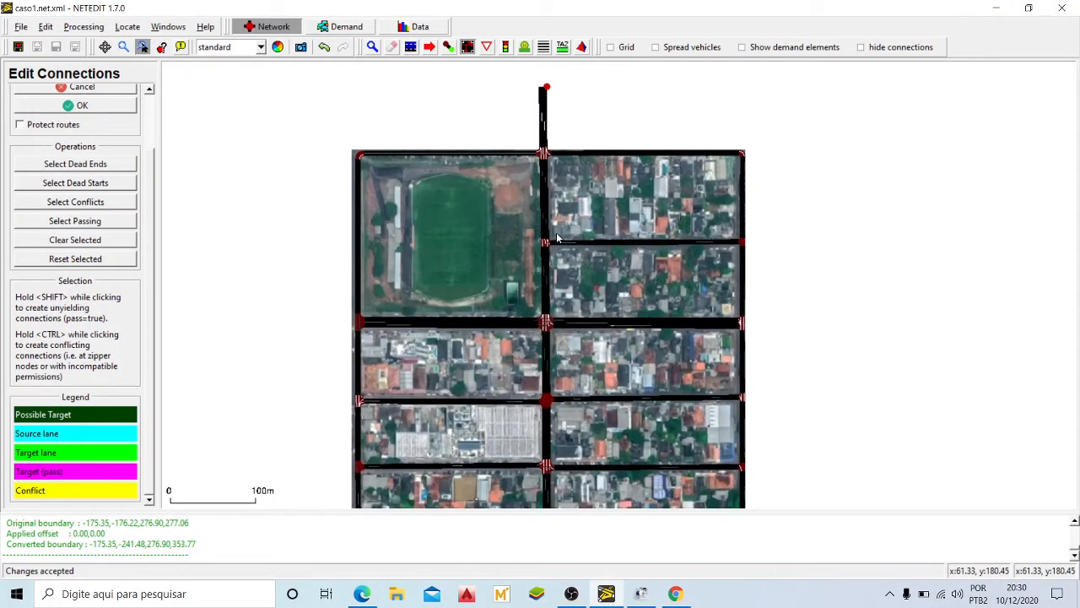
scroll(557, 239, "up", 3)
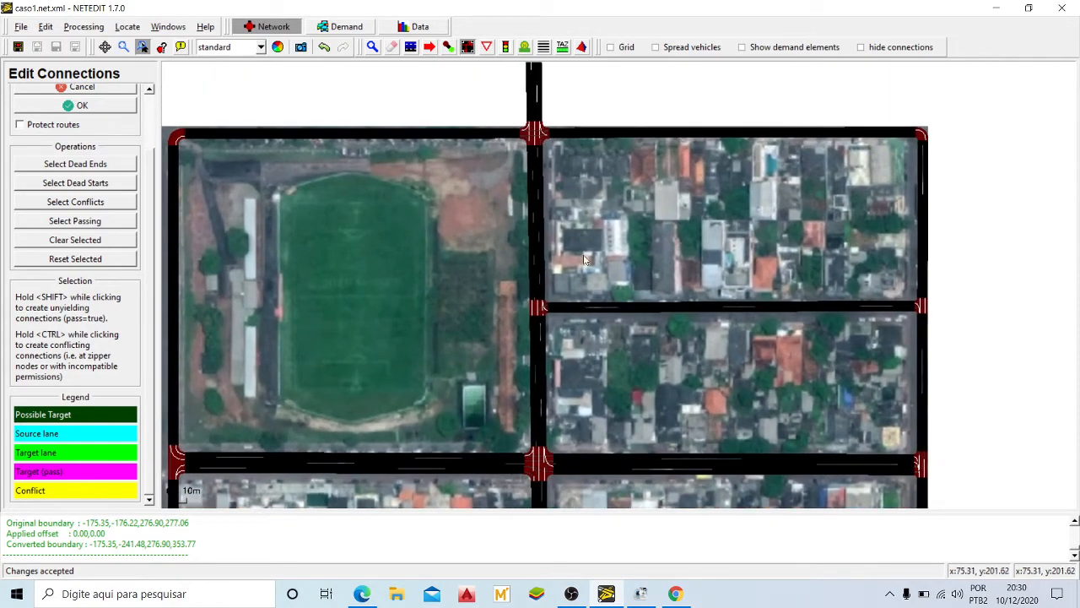
left_click_drag(584, 259, 582, 195)
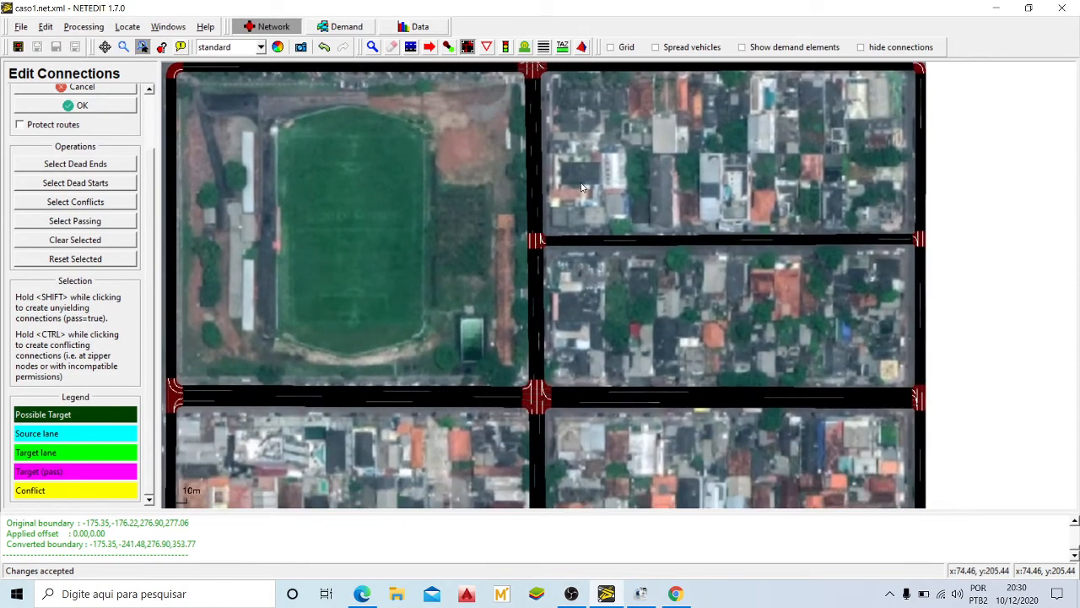
scroll(544, 239, "up", 4)
scroll(544, 240, "up", 2)
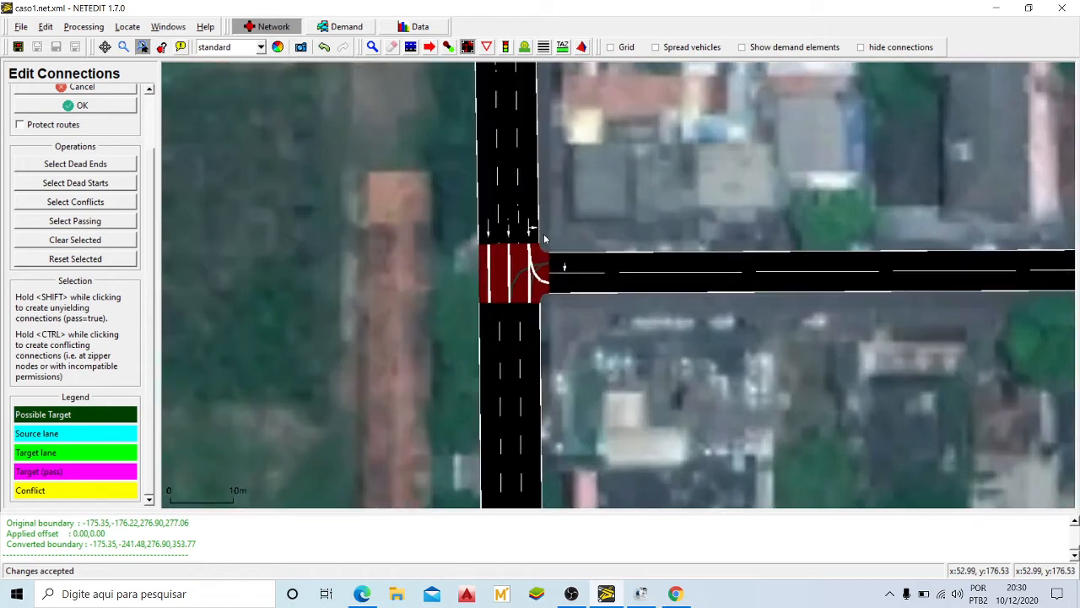
scroll(545, 239, "up", 2)
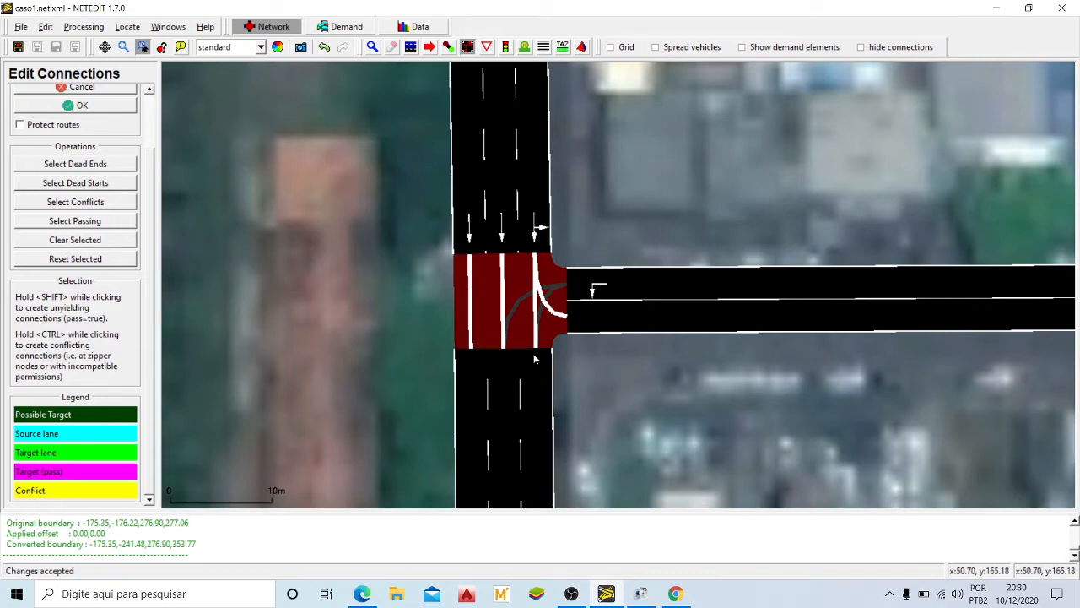
scroll(533, 354, "down", 4)
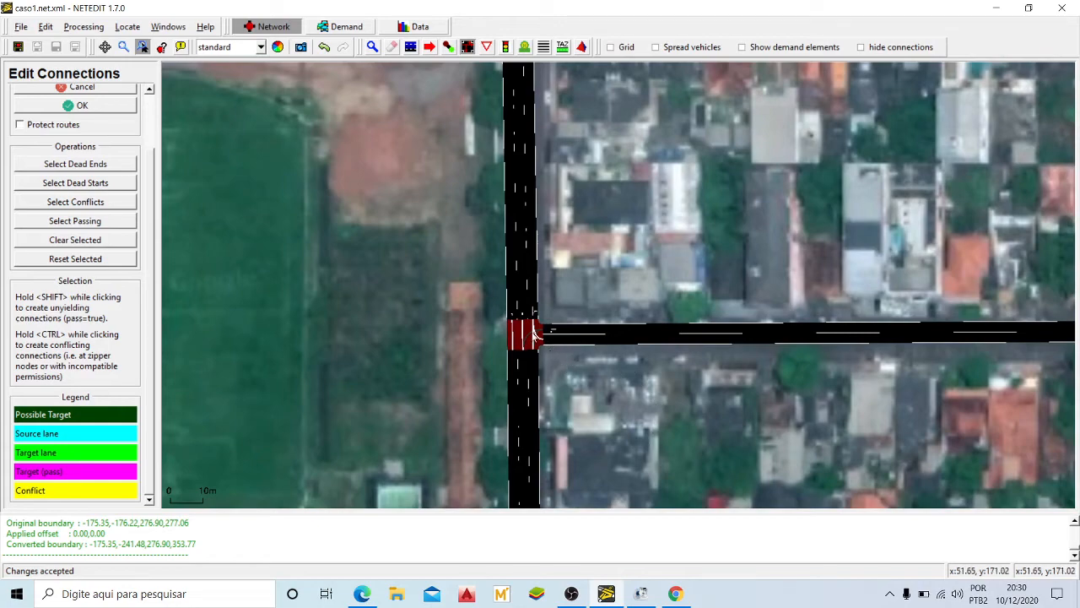
scroll(589, 335, "down", 3)
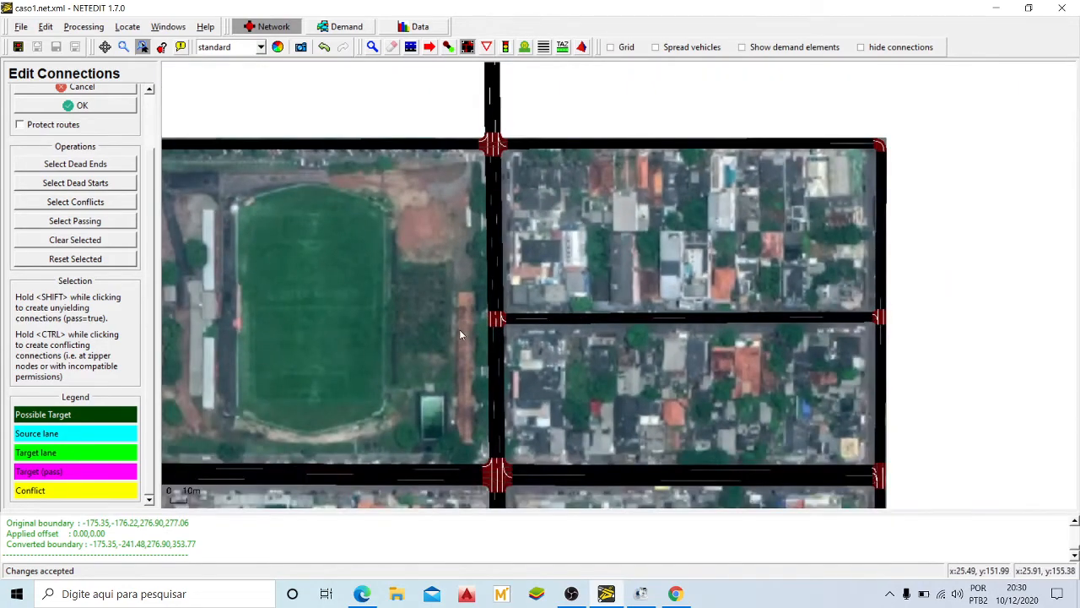
scroll(489, 366, "up", 2)
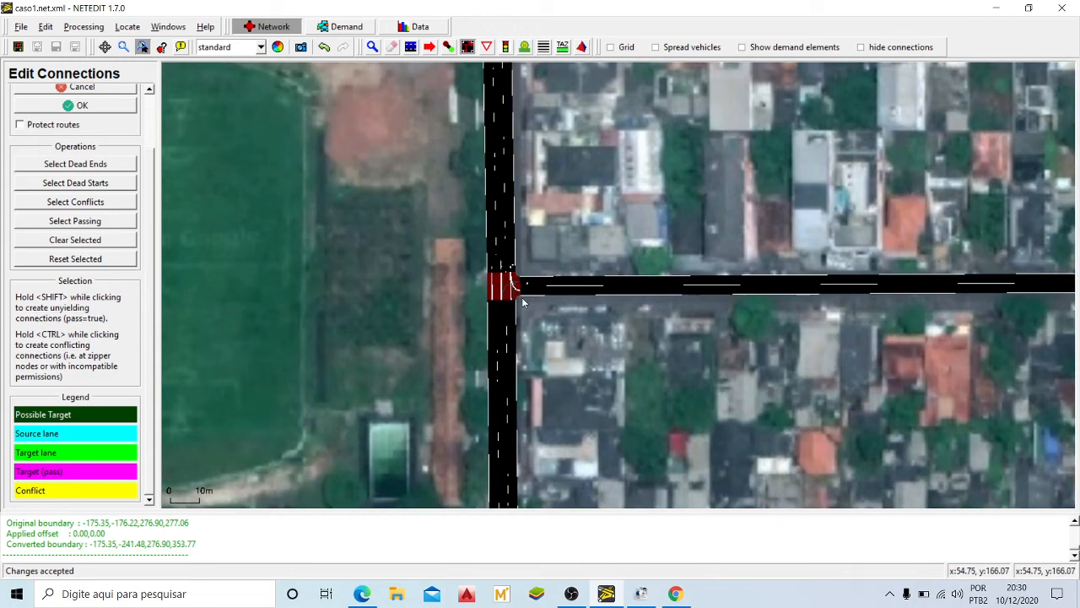
scroll(522, 302, "up", 1)
scroll(522, 301, "up", 3)
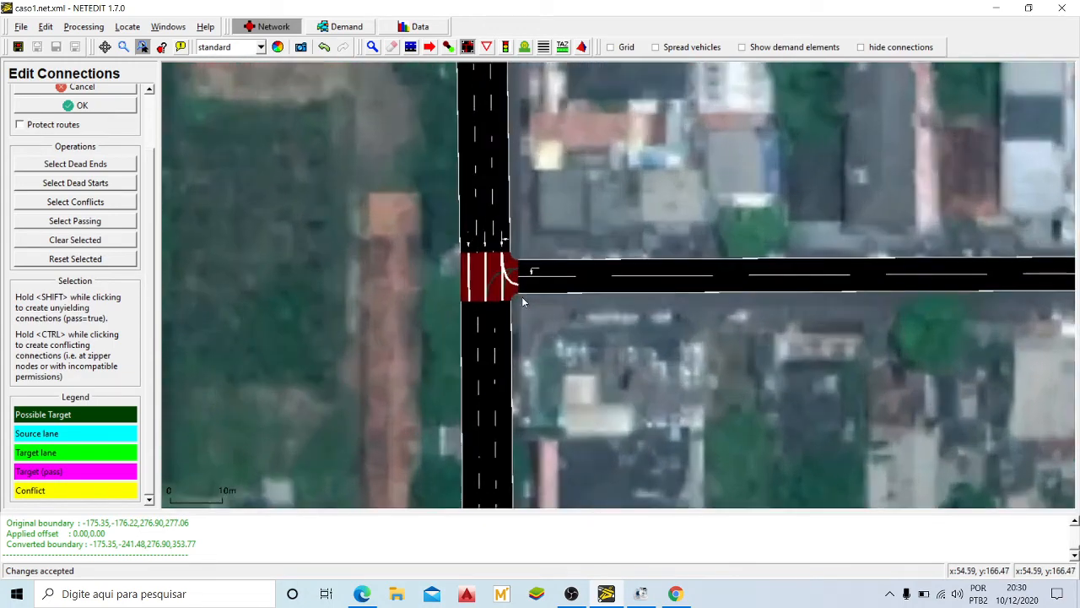
scroll(558, 210, "down", 3)
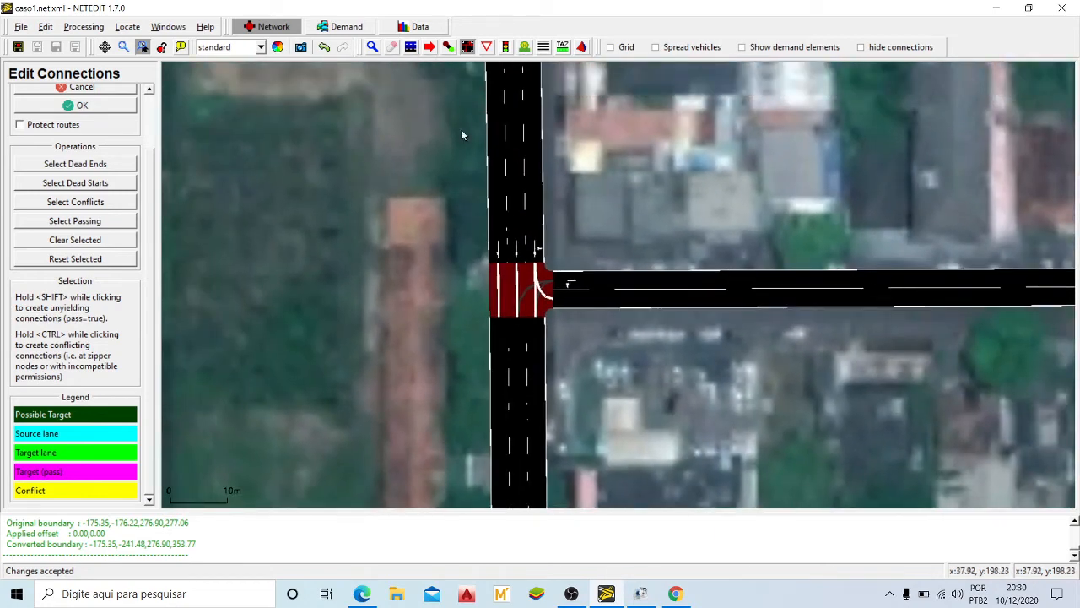
Step: Recompute the junctions, and review and accept the connections of each of the three southbound lanes entering the T-junction
left_click(411, 49)
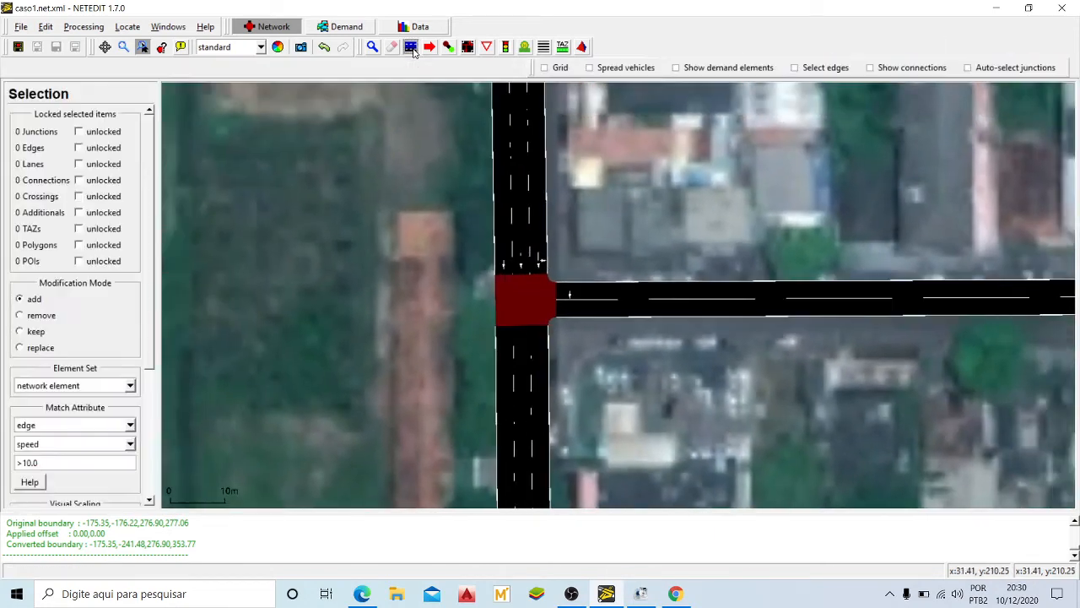
left_click(468, 48)
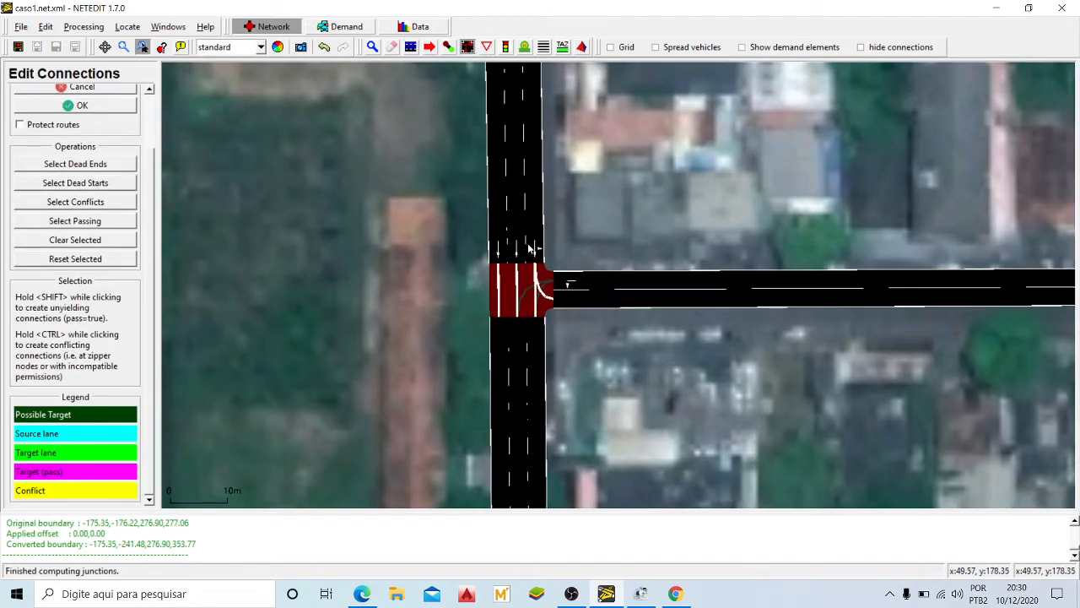
scroll(560, 344, "up", 5)
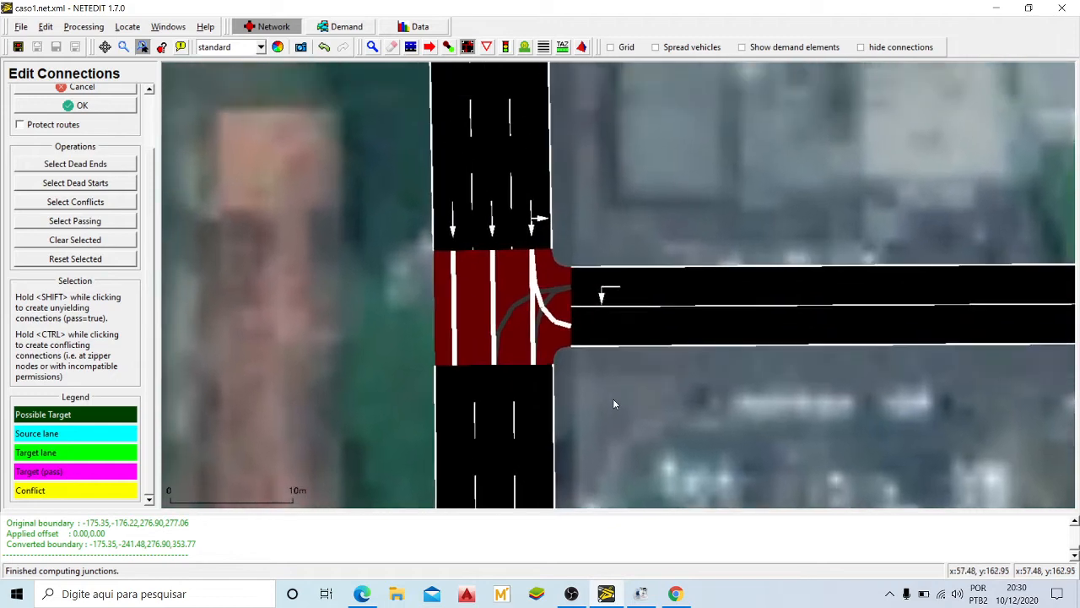
left_click_drag(615, 403, 616, 411)
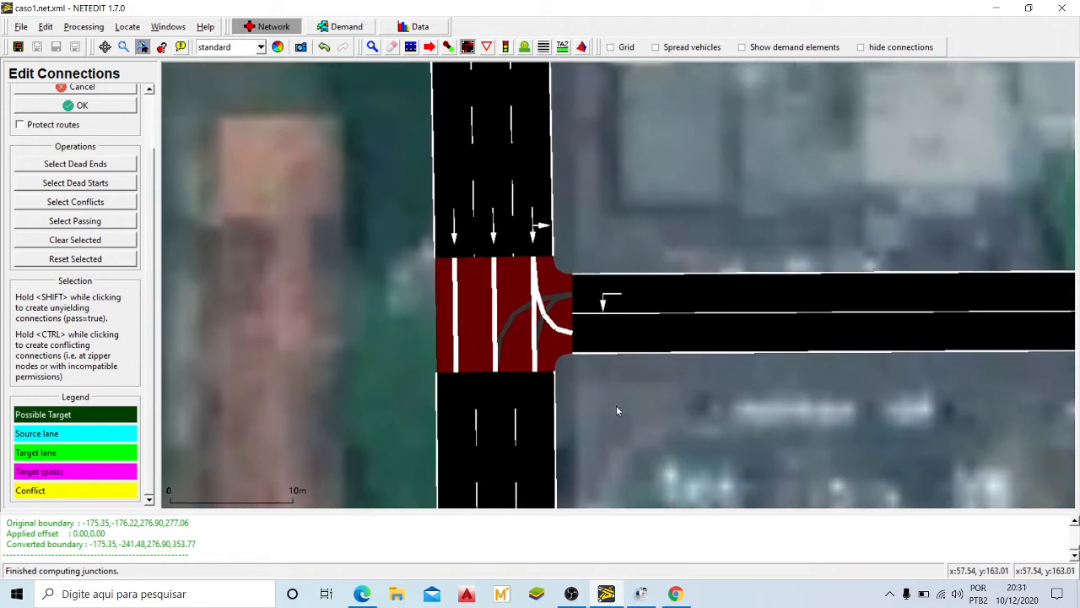
left_click_drag(642, 261, 662, 296)
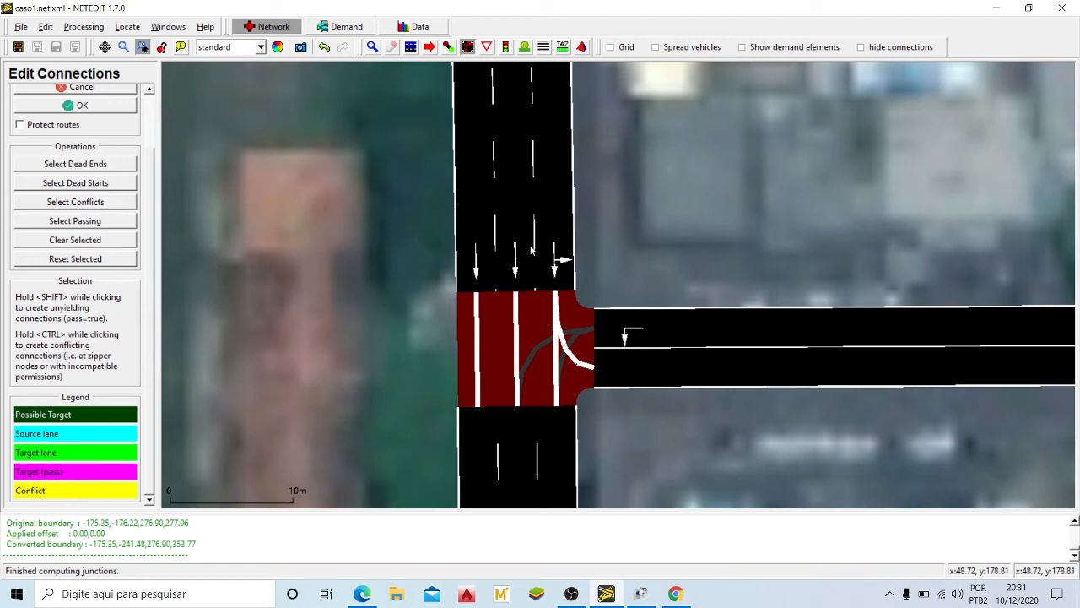
left_click(475, 179)
scroll(475, 179, "down", 2)
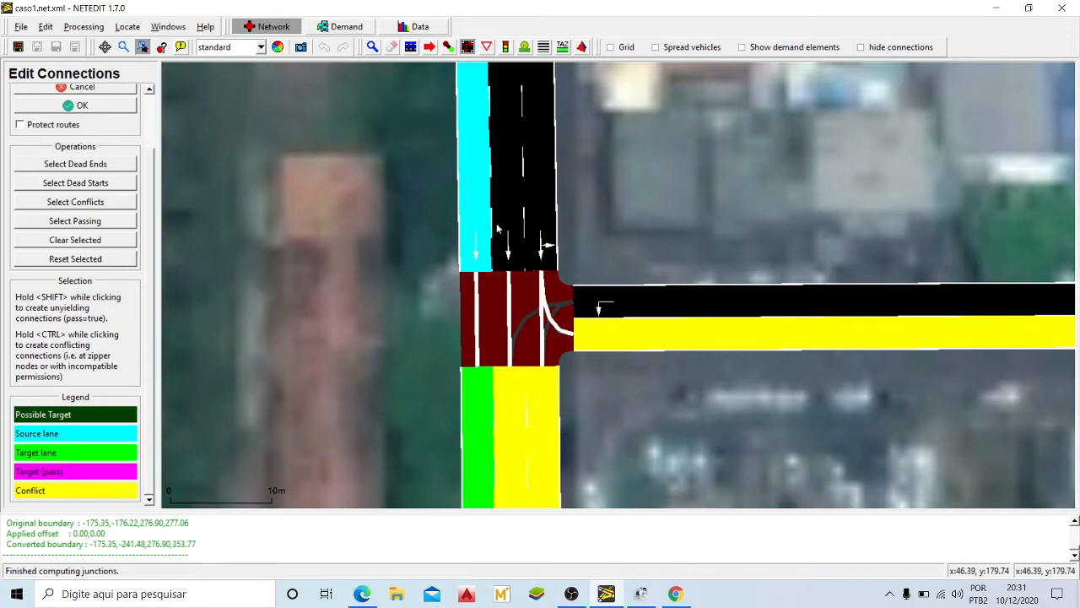
left_click(82, 104)
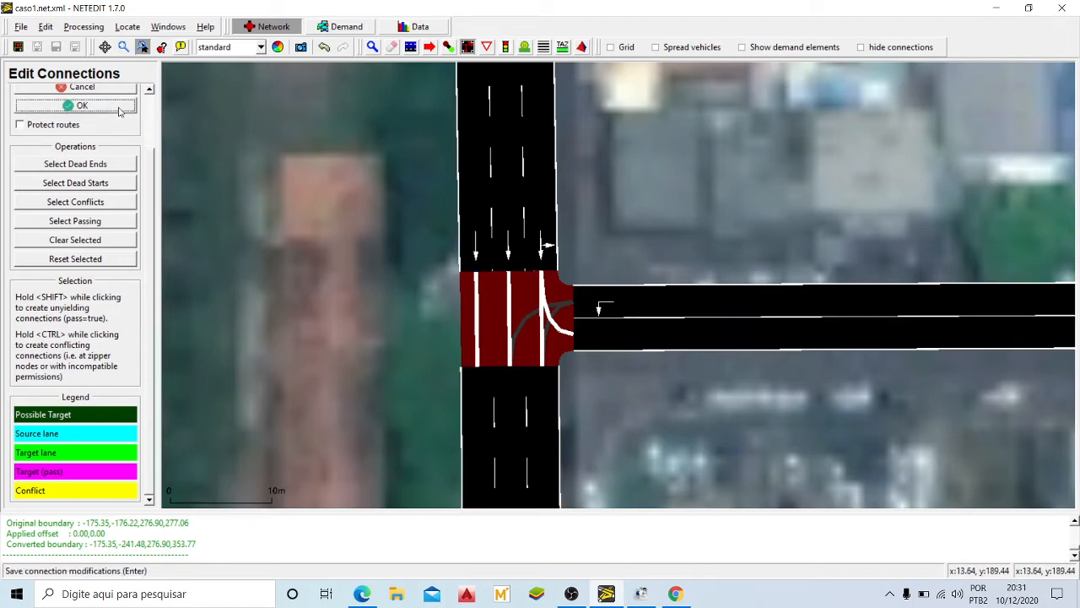
left_click(505, 202)
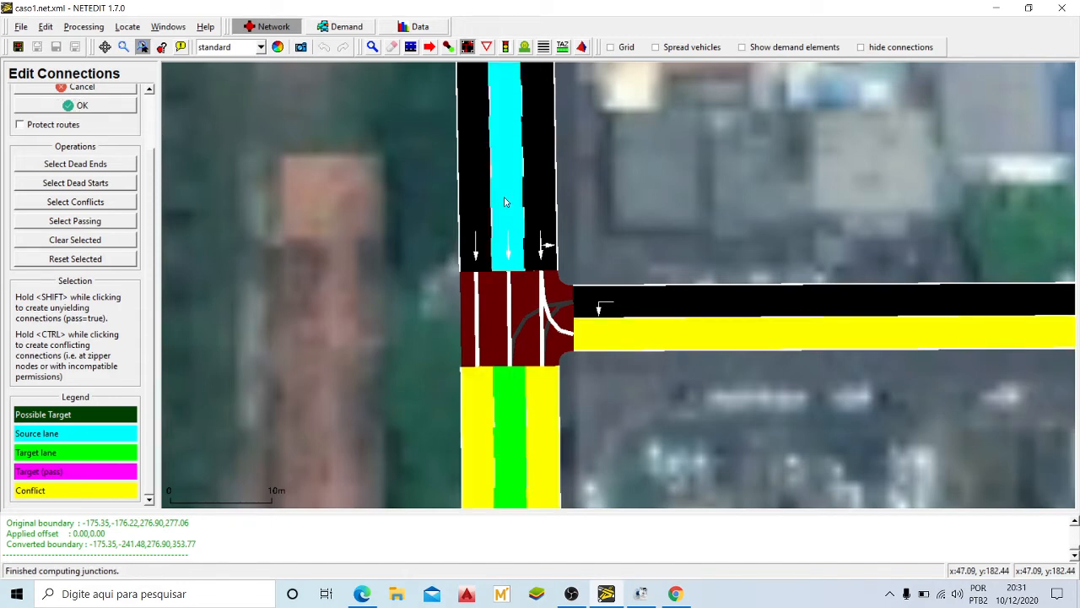
left_click(99, 110)
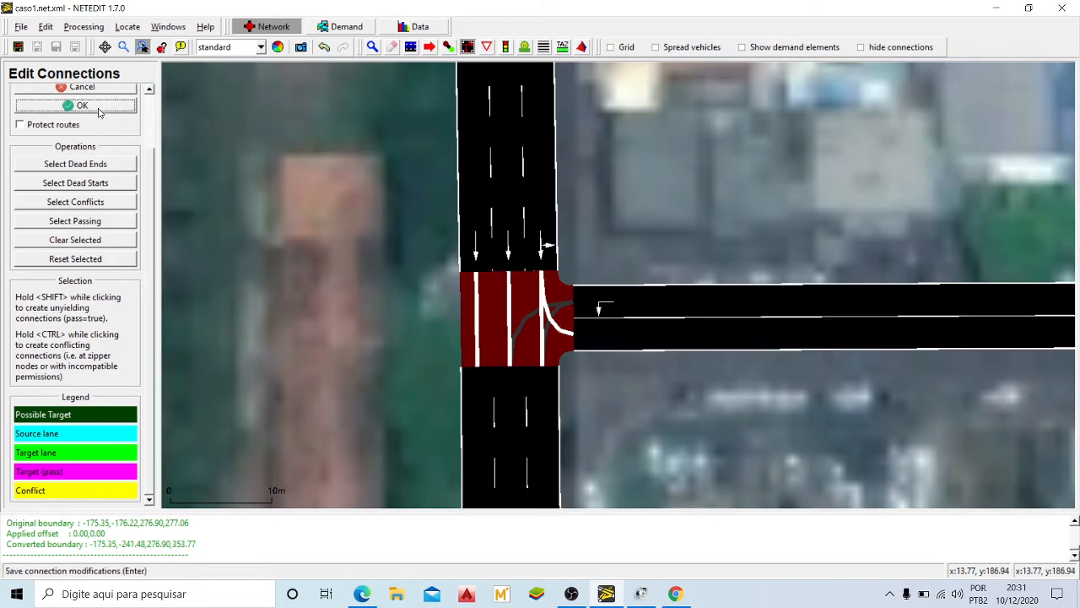
left_click(543, 195)
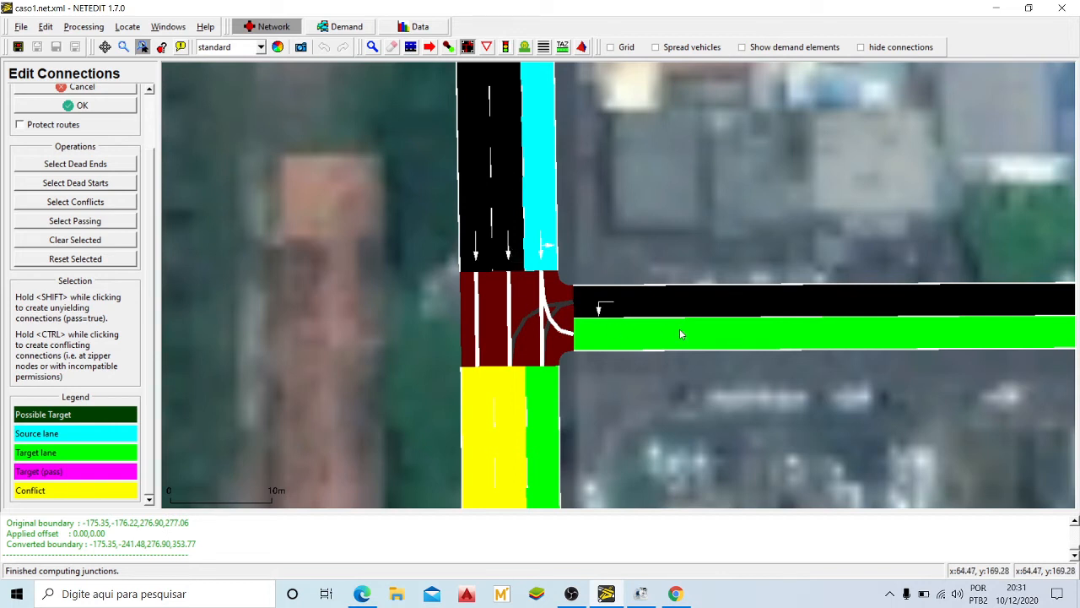
left_click(82, 105)
Step: Try connecting the middle southbound lane to the side street's eastbound lane, and remove that connection again
left_click(516, 210)
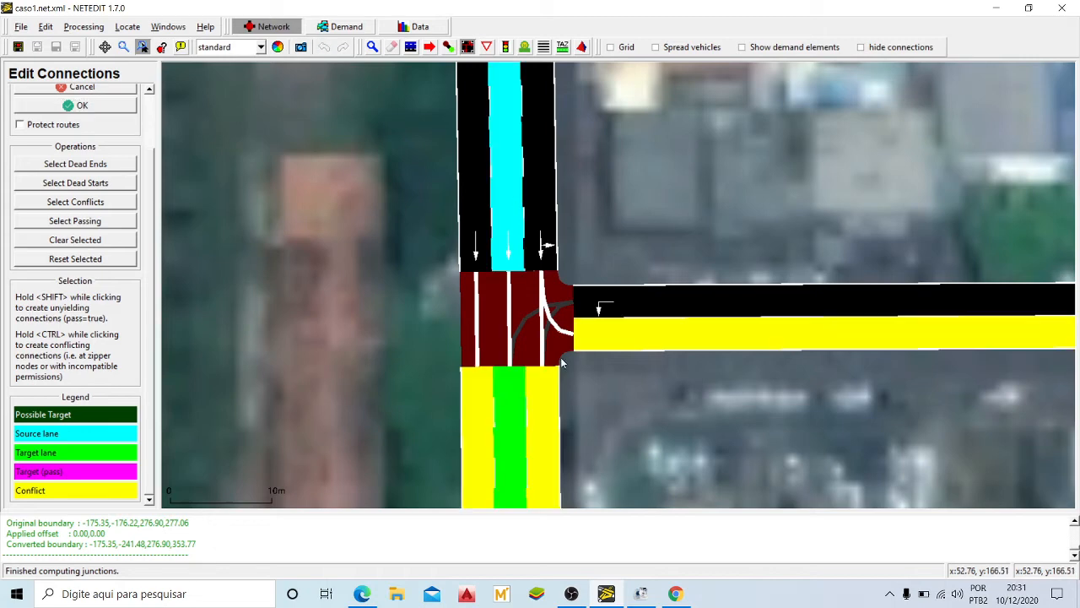
left_click(623, 344)
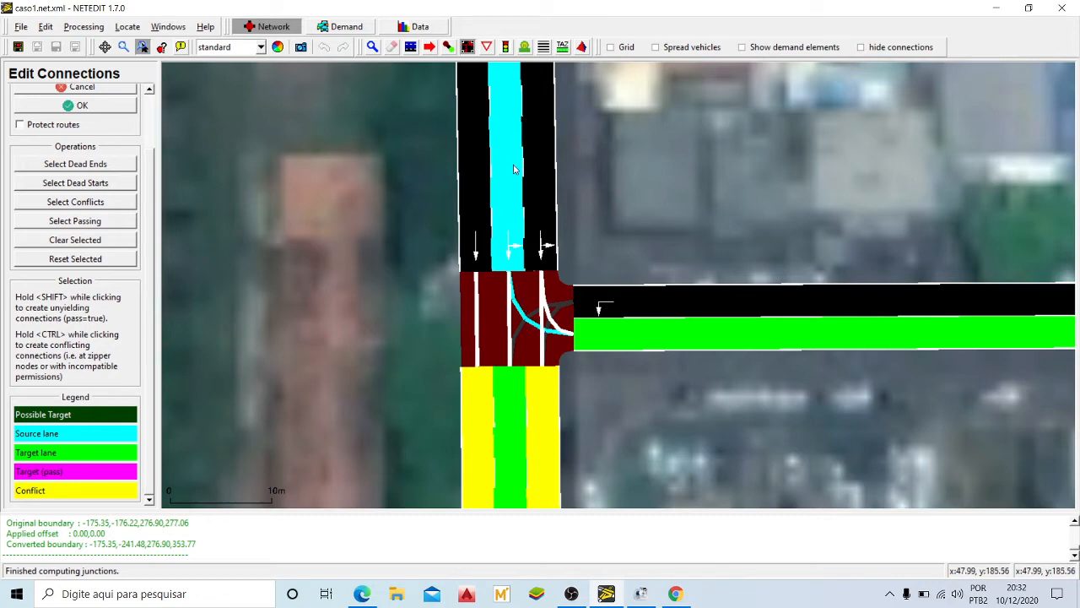
left_click(632, 337)
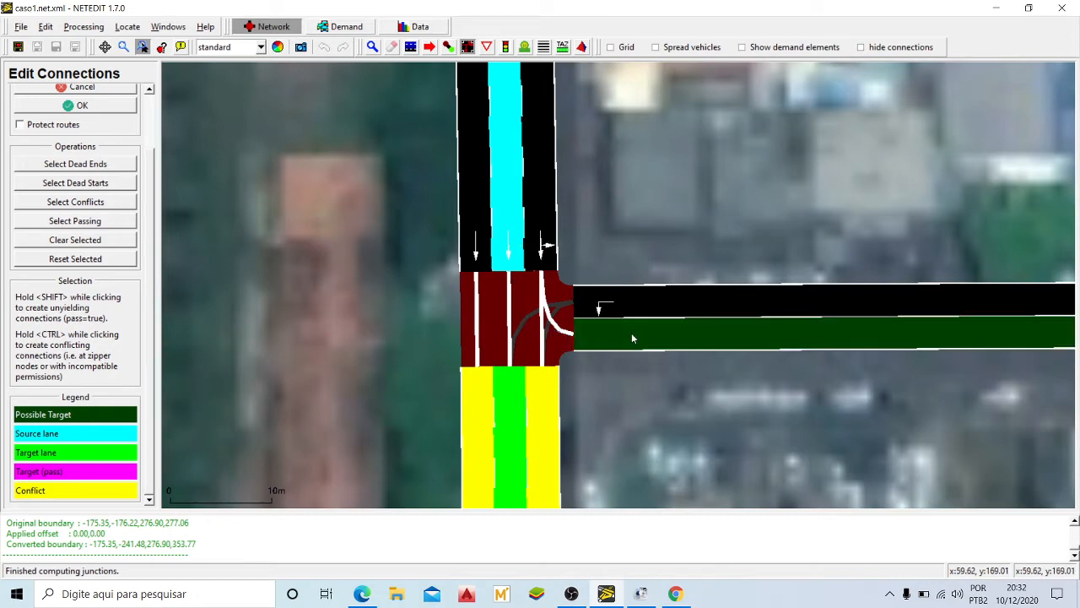
left_click(108, 107)
Step: Review and accept the connections of the easternmost southbound lane and of the side street's westbound lane at the T-junction
left_click(545, 205)
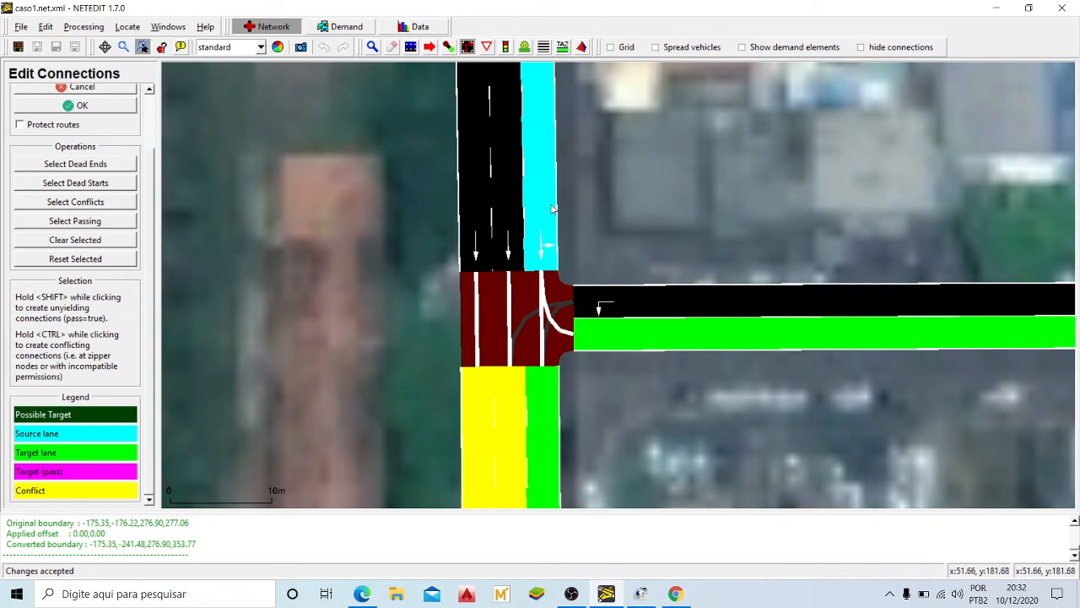
left_click_drag(648, 427, 632, 377)
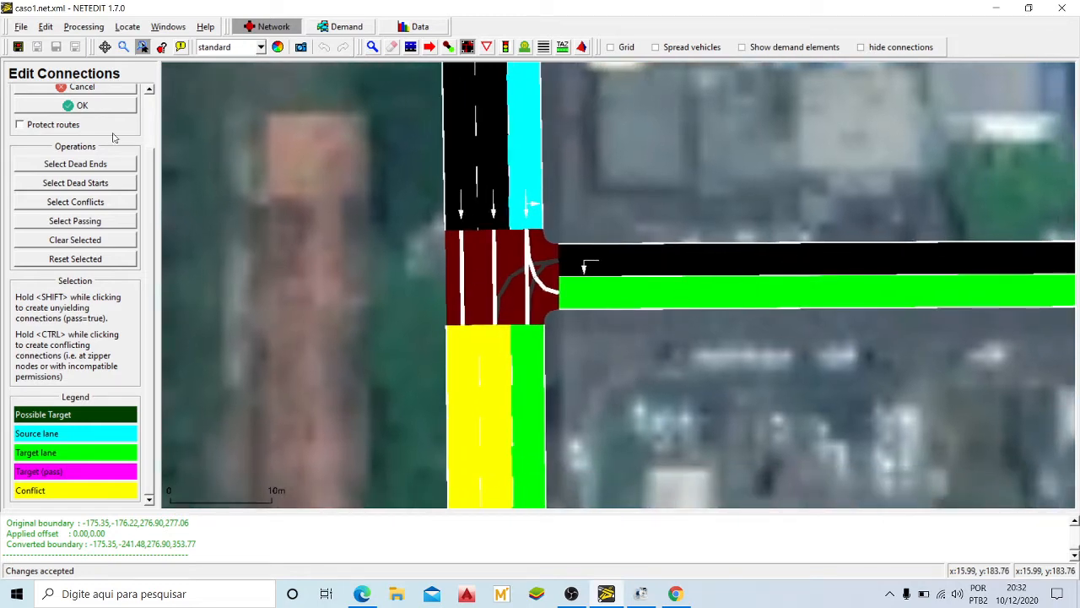
left_click(74, 108)
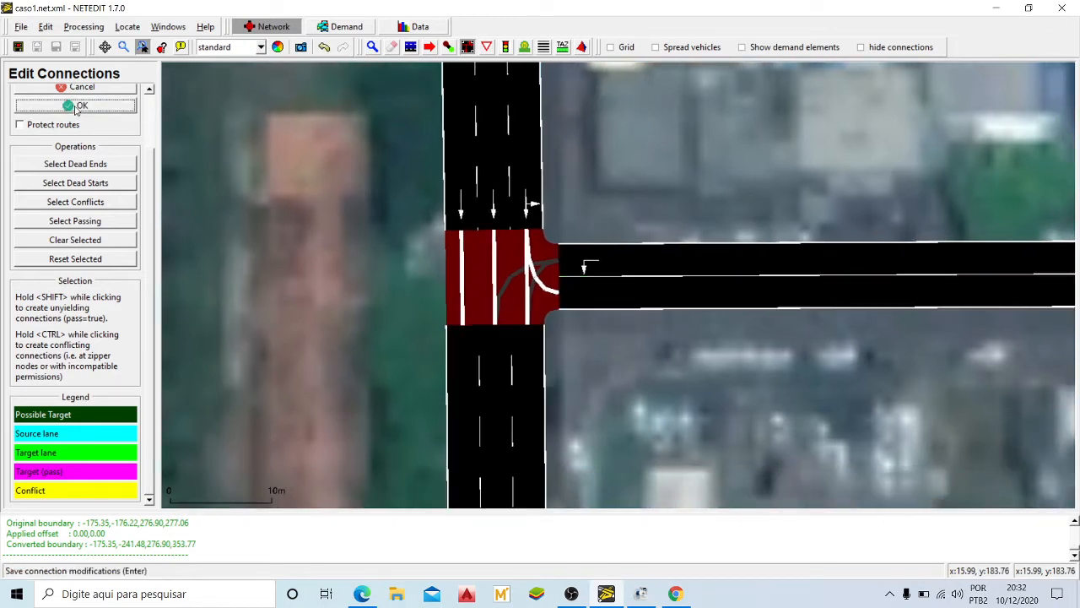
left_click(730, 264)
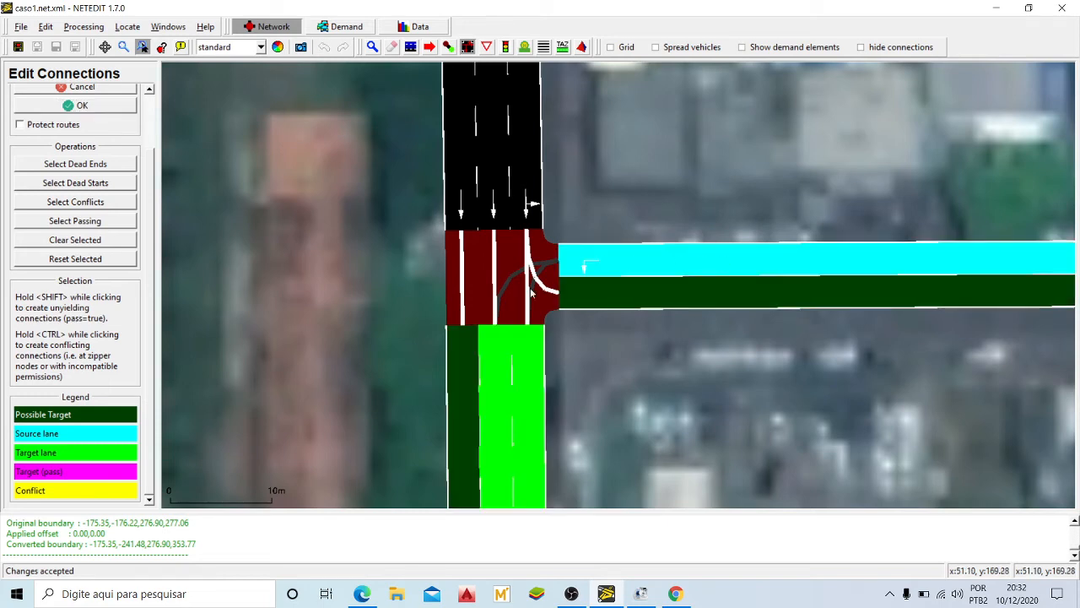
left_click_drag(621, 382, 623, 338)
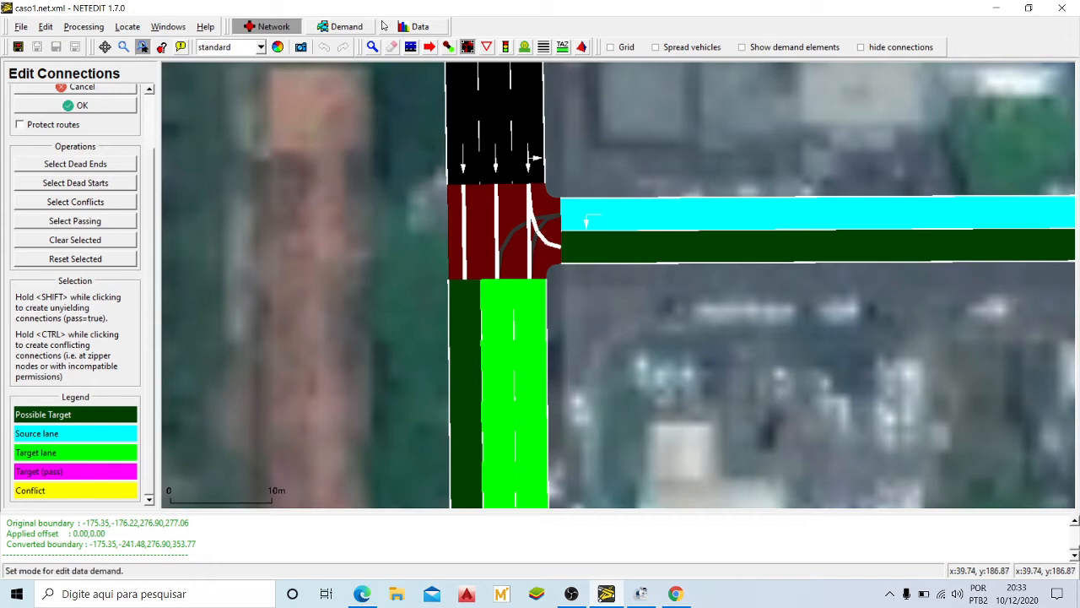
left_click(97, 104)
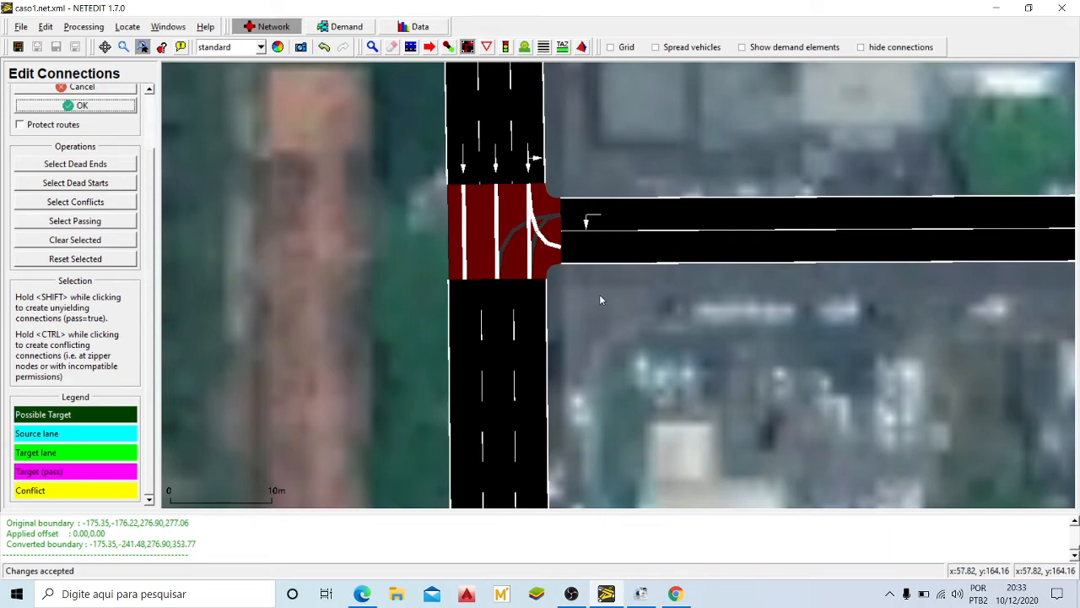
Step: Examine the lane connections at the next junction south, where the wide four-lane street crosses the central avenue
scroll(576, 286, "down", 10)
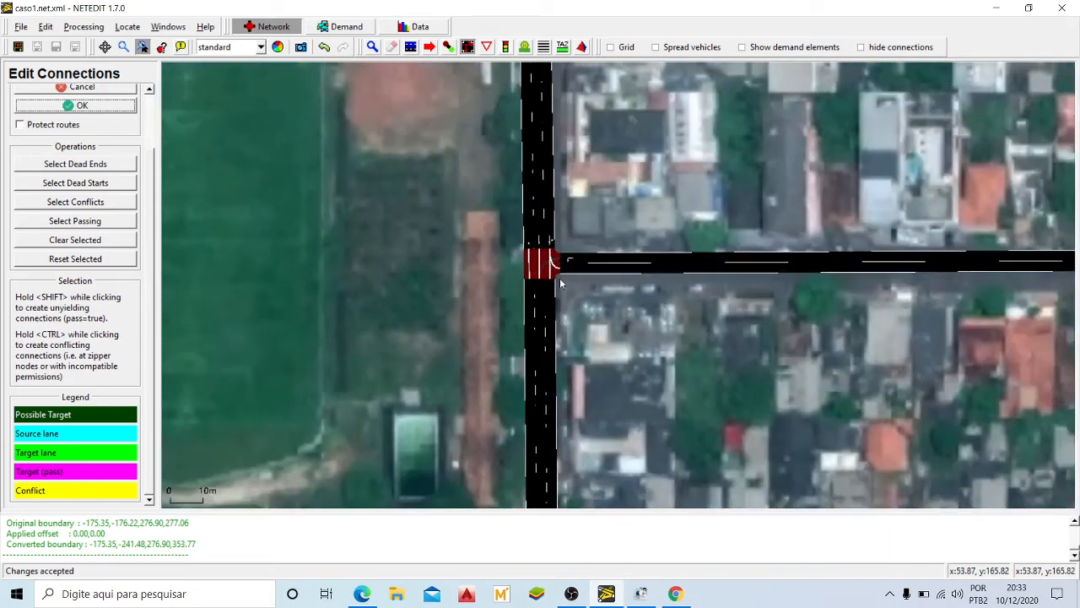
scroll(578, 313, "up", 4)
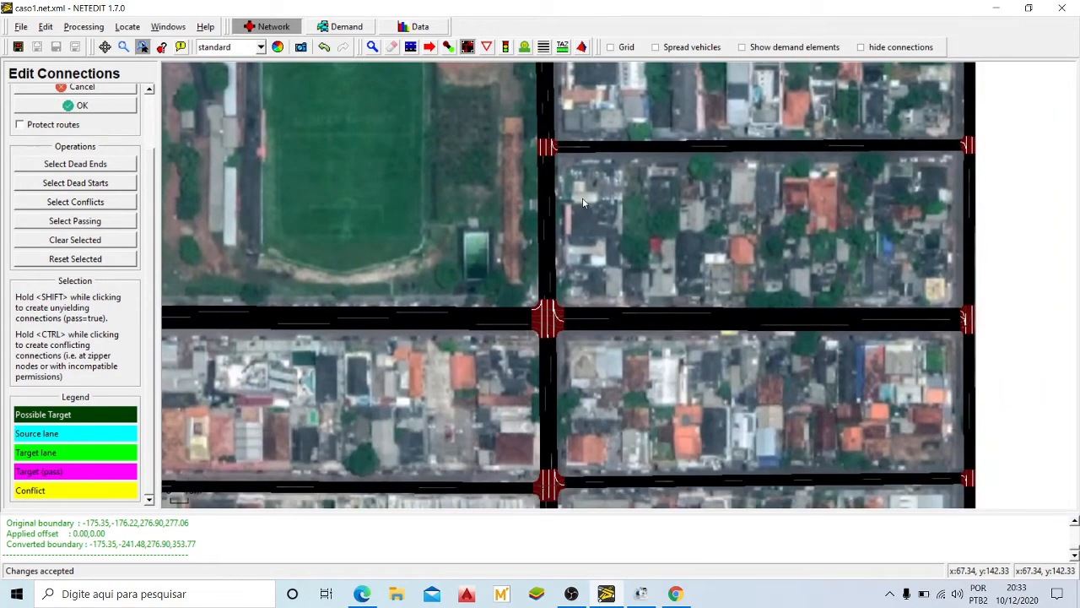
scroll(535, 332, "up", 1)
scroll(524, 345, "up", 4)
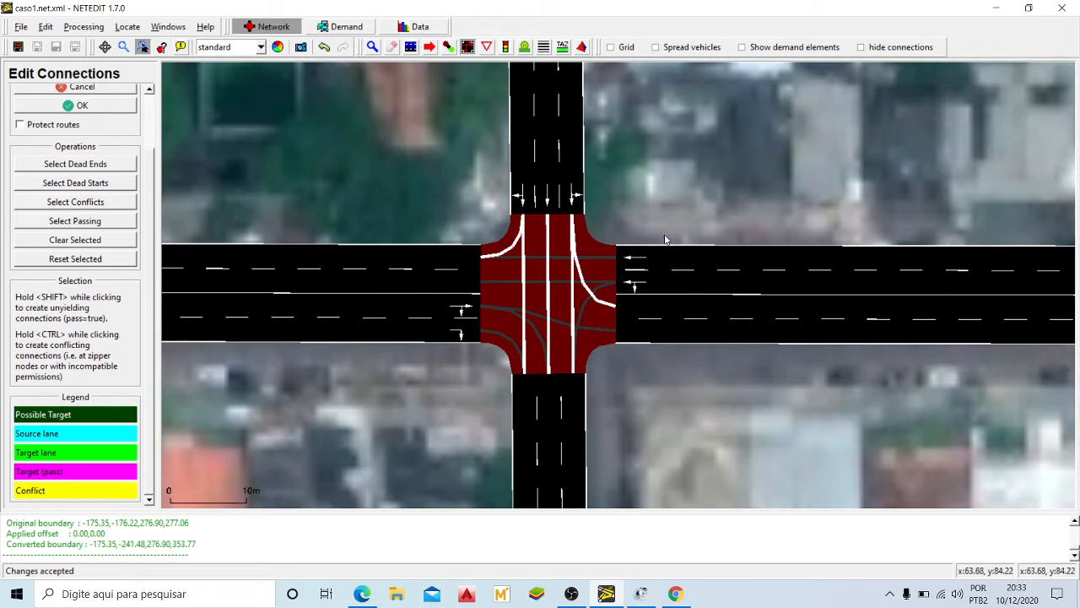
left_click_drag(671, 220, 686, 226)
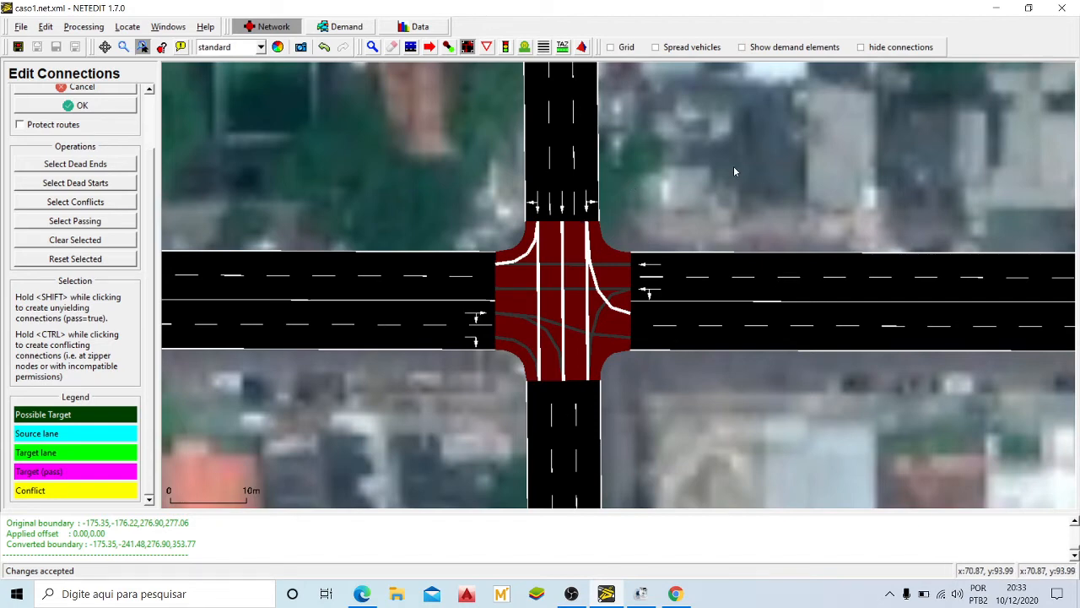
left_click_drag(732, 166, 770, 221)
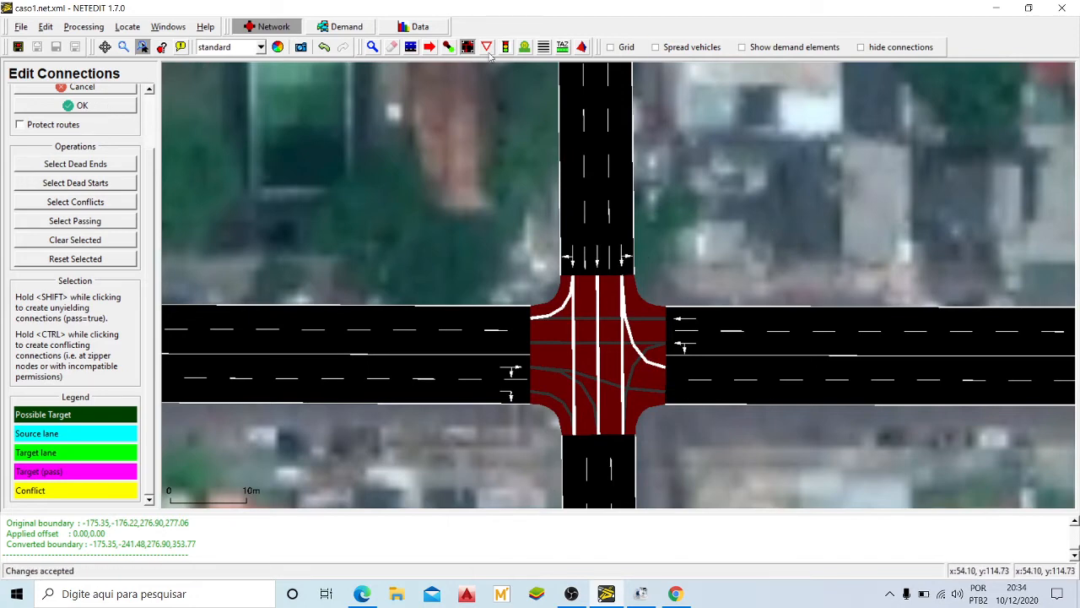
Step: Connect the westernmost southbound lane to the inner westbound exit lane, and the middle southbound lane to the outer eastbound exit lane
left_click(576, 221)
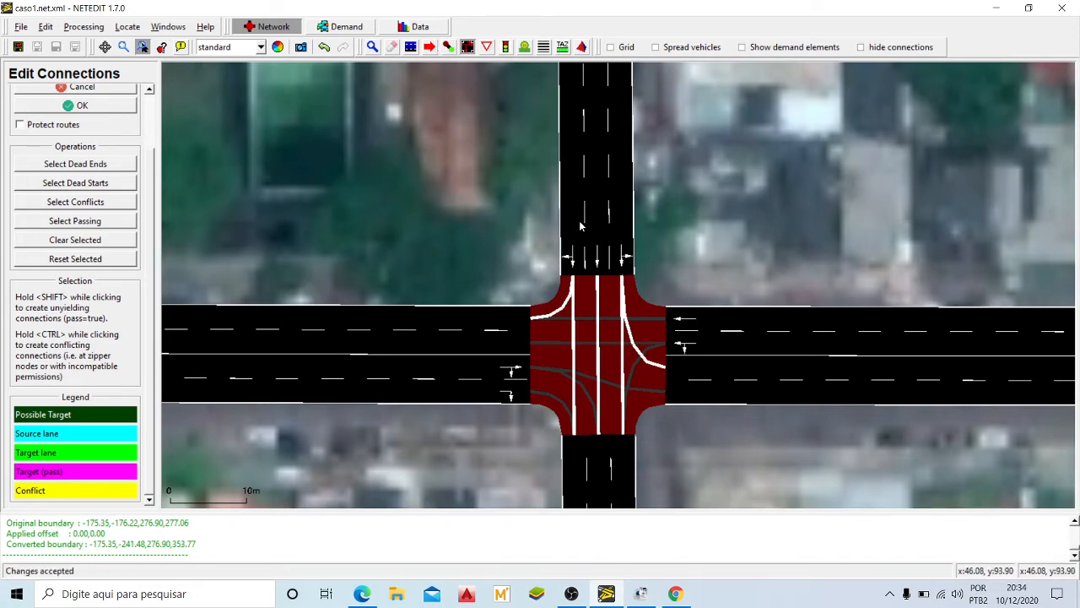
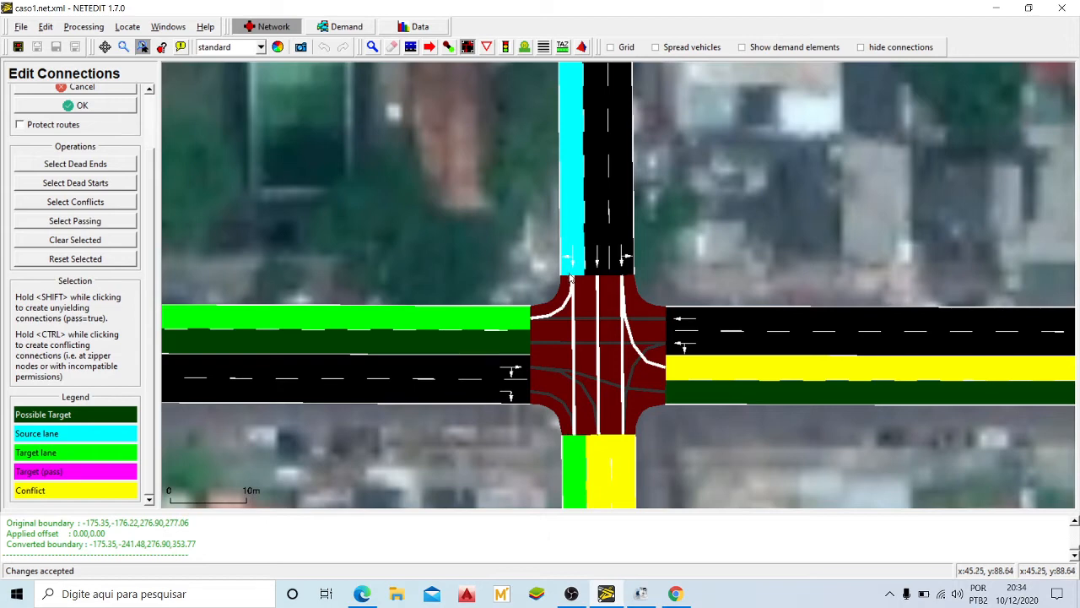
left_click(507, 346)
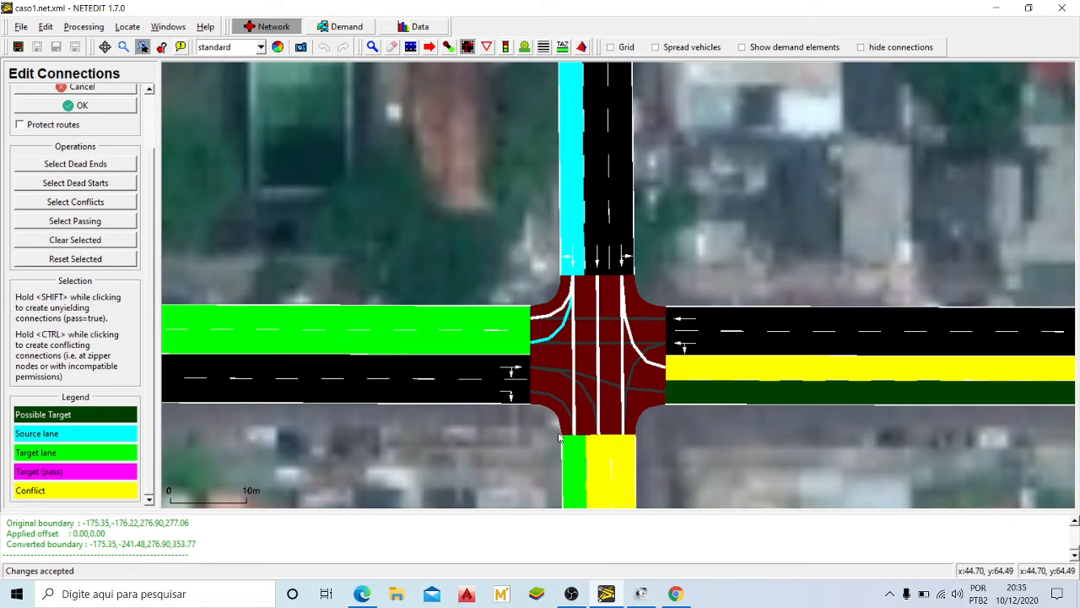
left_click(92, 108)
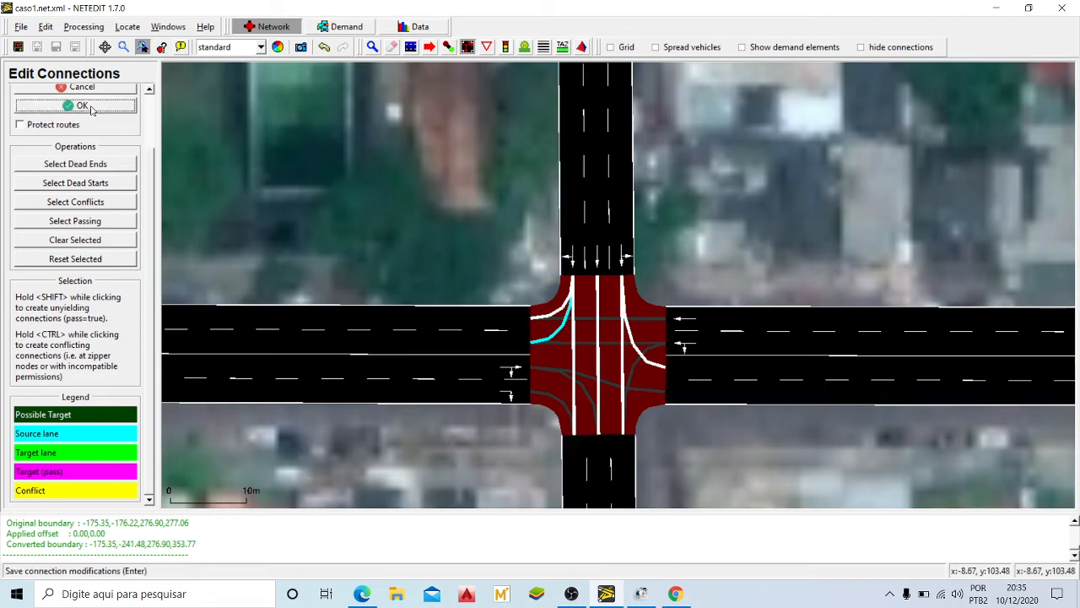
left_click(594, 208)
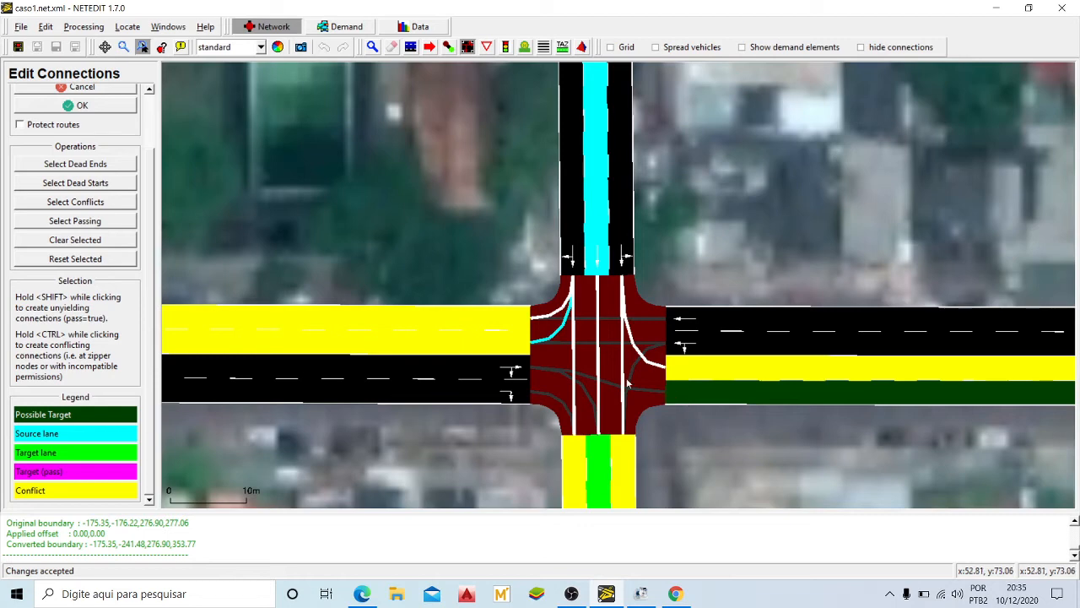
left_click(705, 396)
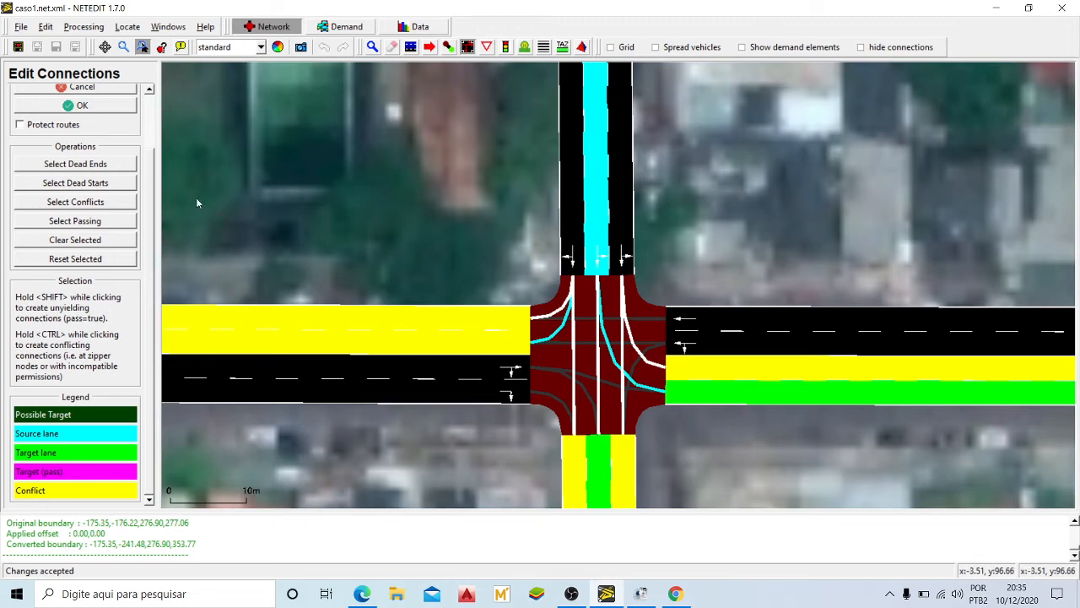
left_click(103, 112)
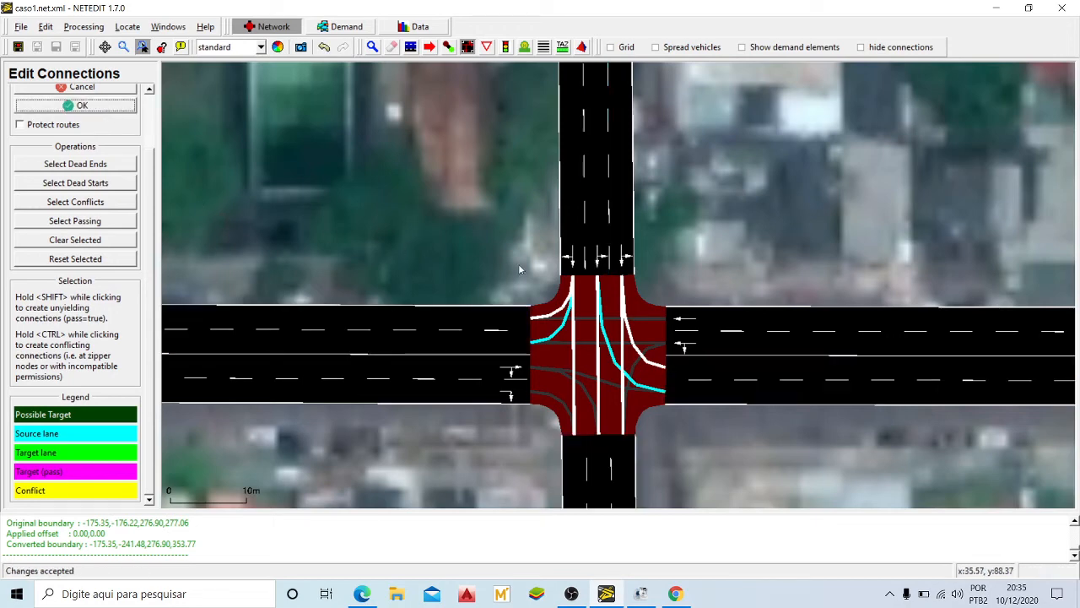
Step: Review and accept the connections of the easternmost southbound lane and of the inner eastbound lane entering the same junction
left_click(623, 195)
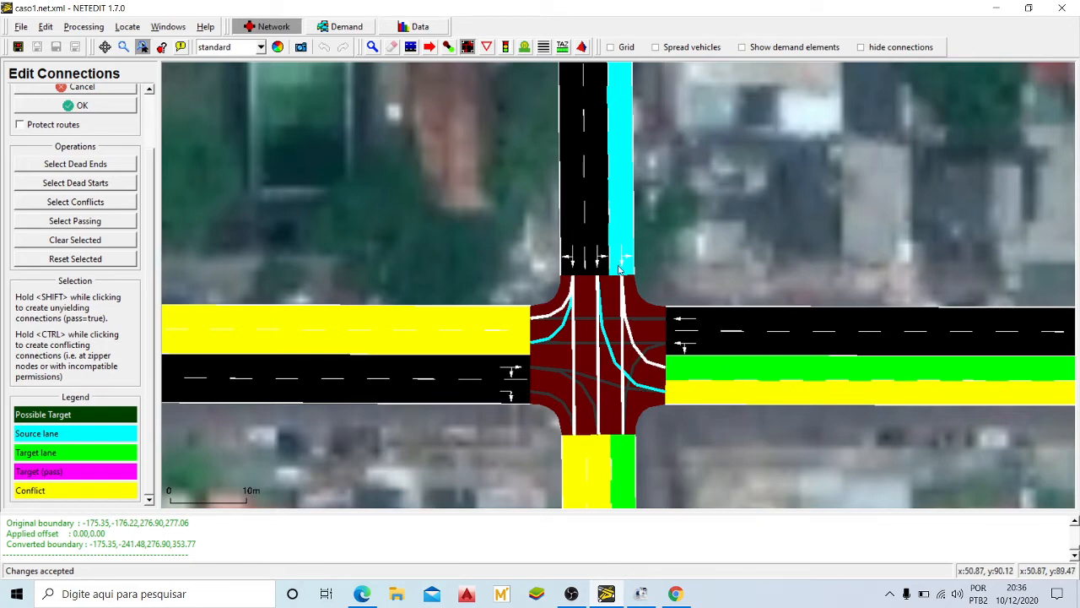
left_click(113, 106)
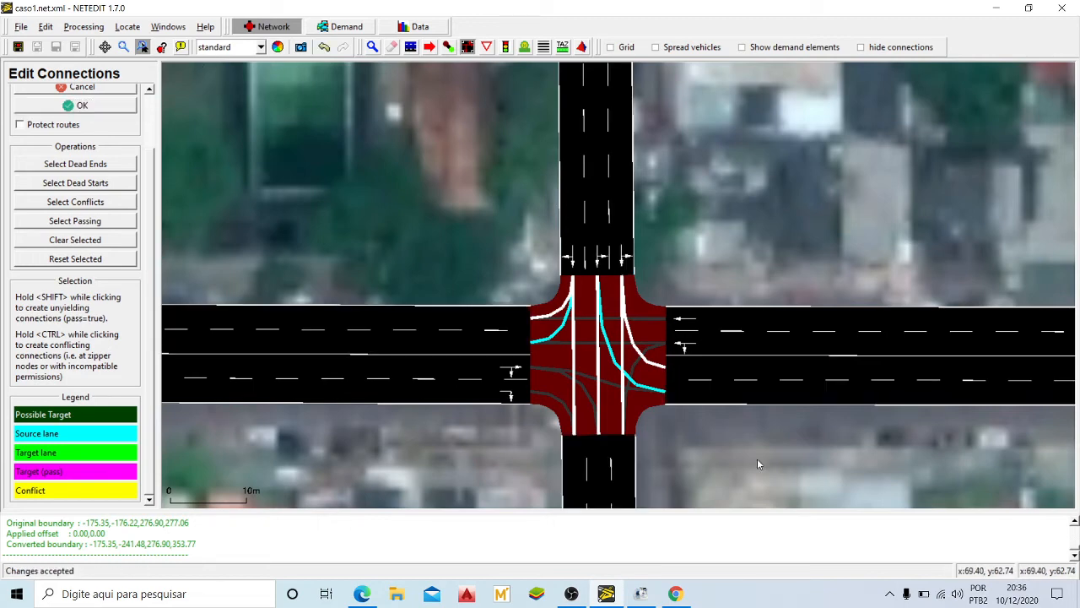
left_click_drag(757, 458, 756, 411)
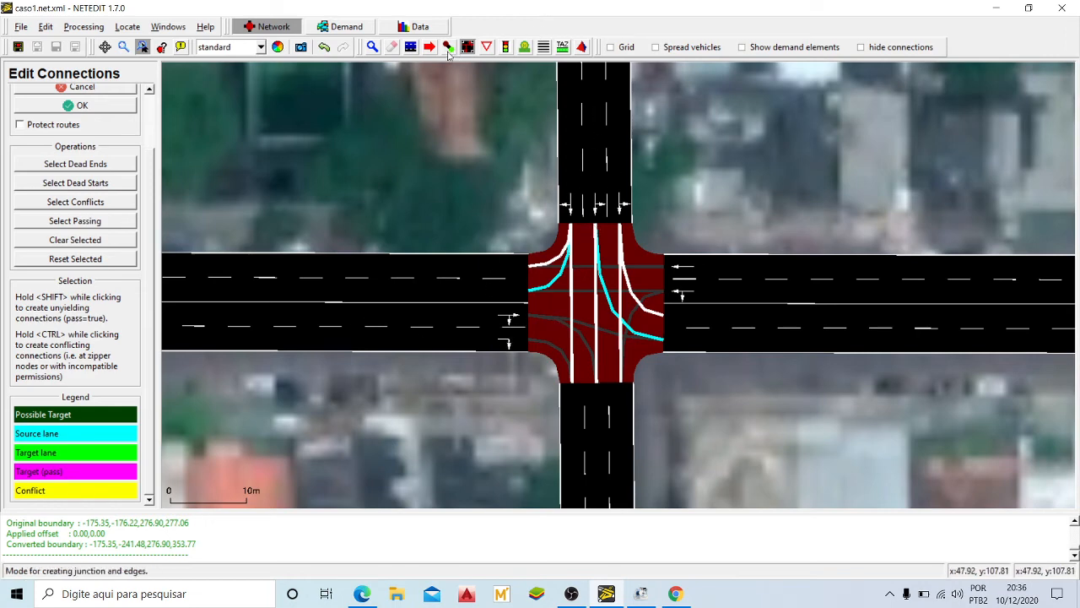
left_click(454, 318)
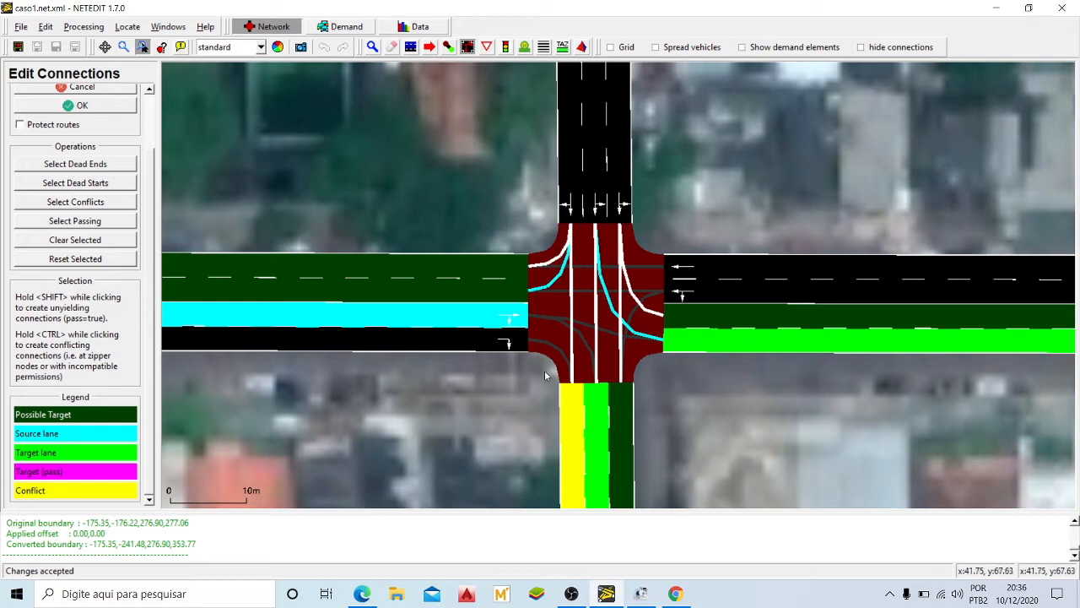
left_click(82, 105)
Step: Try connecting the outer eastbound lane to the avenue's middle southbound exit lane as a conflicting connection, and remove that connection again
left_click(470, 340)
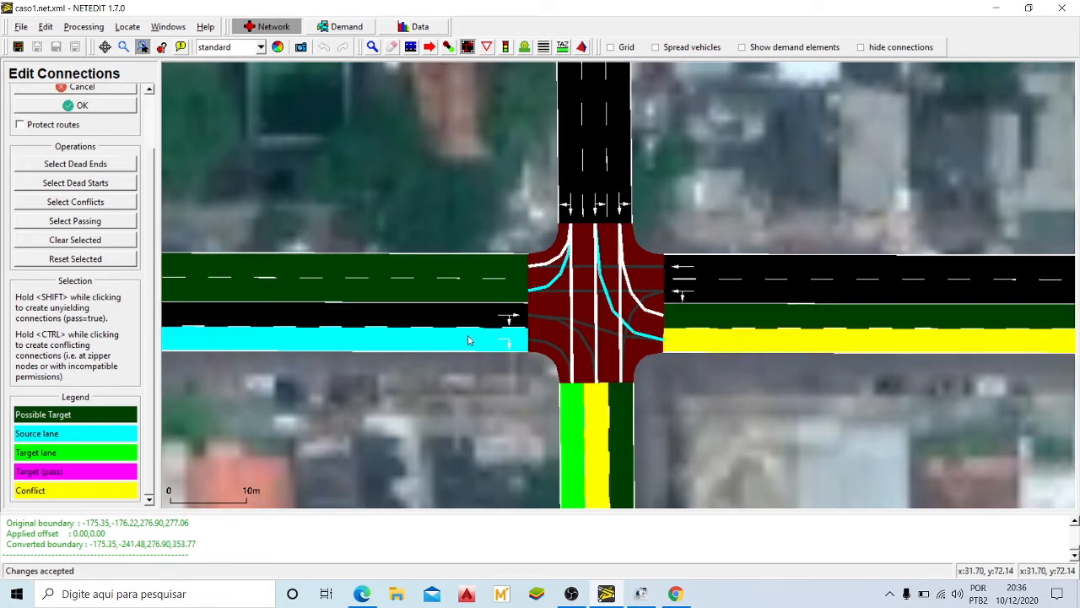
left_click(601, 409)
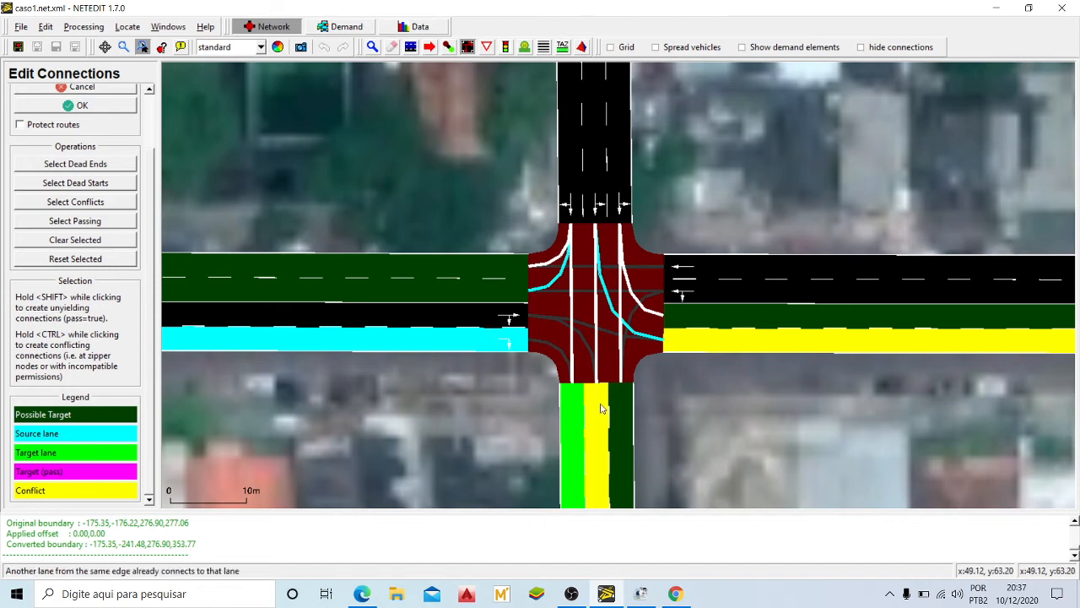
left_click(602, 408, "ctrl")
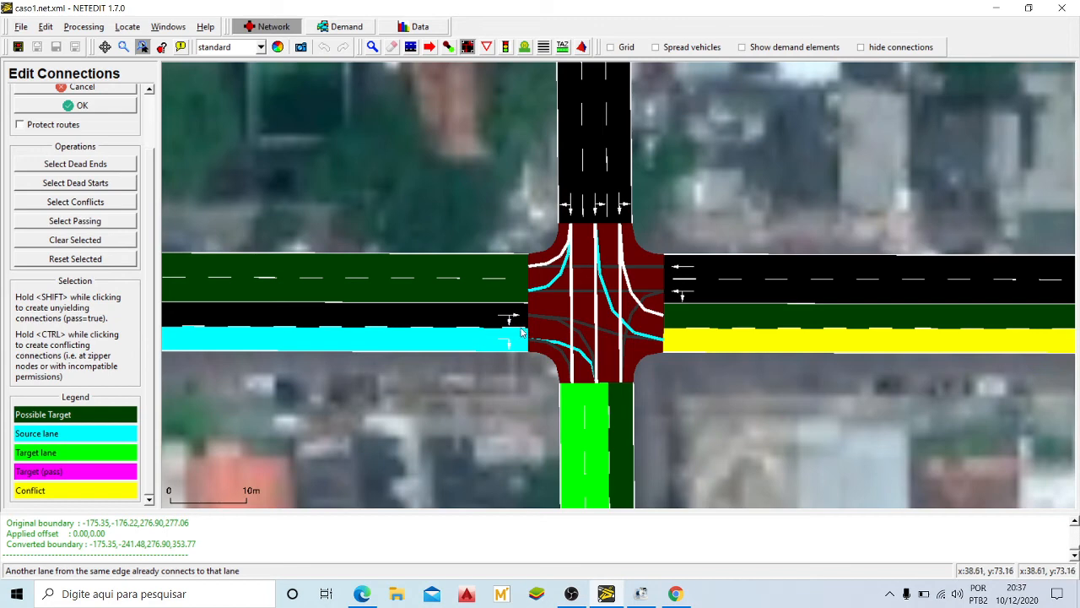
left_click(600, 417)
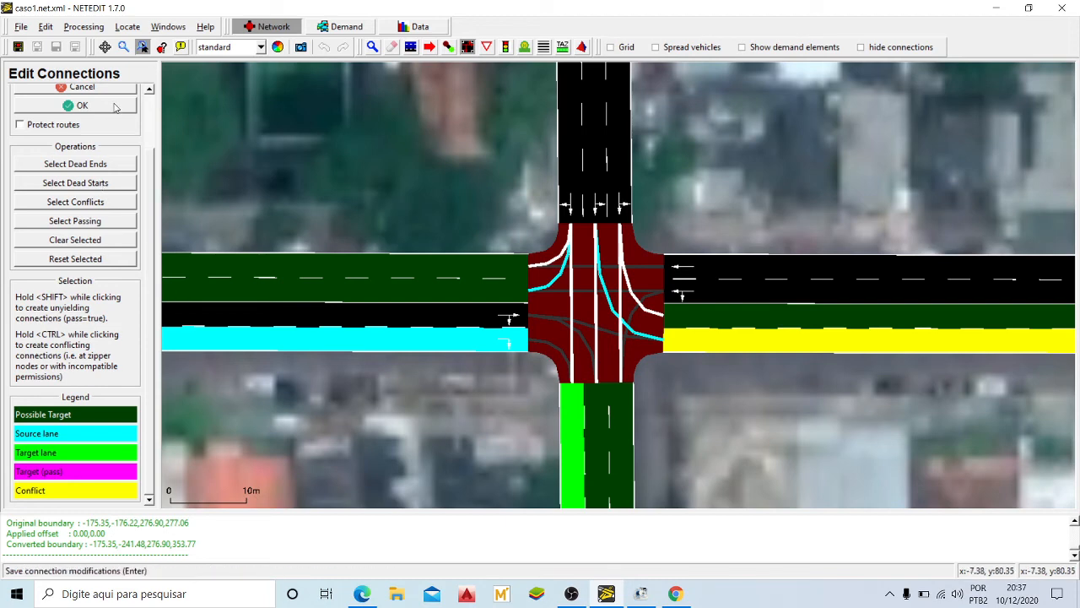
left_click(75, 104)
Step: Connect the inner eastbound lane straight to the inner eastbound exit lane, and remove its connection to the outer exit lane
left_click(488, 316)
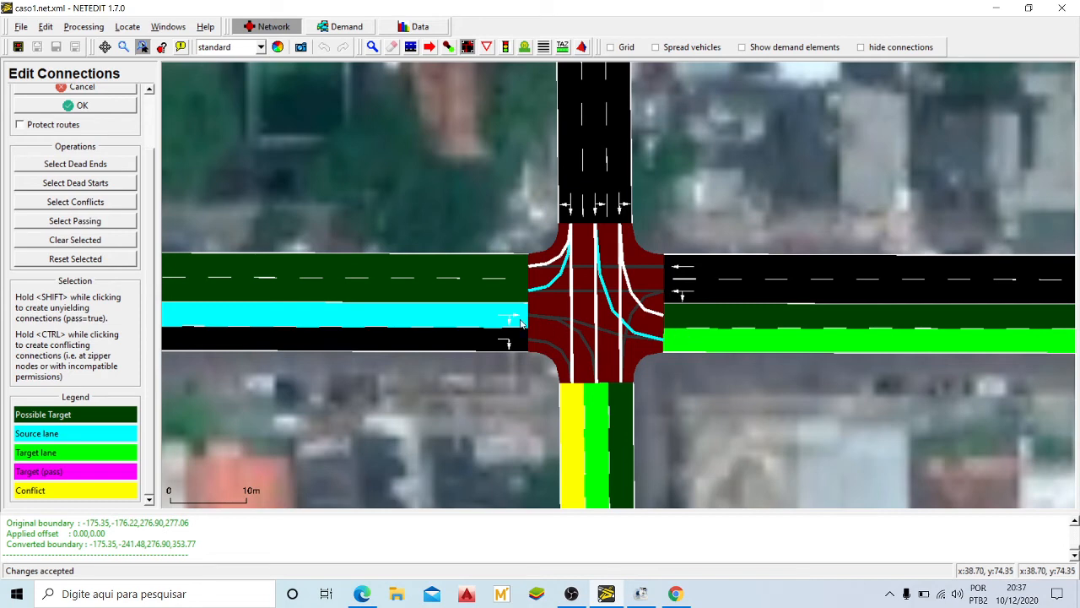
left_click(709, 322)
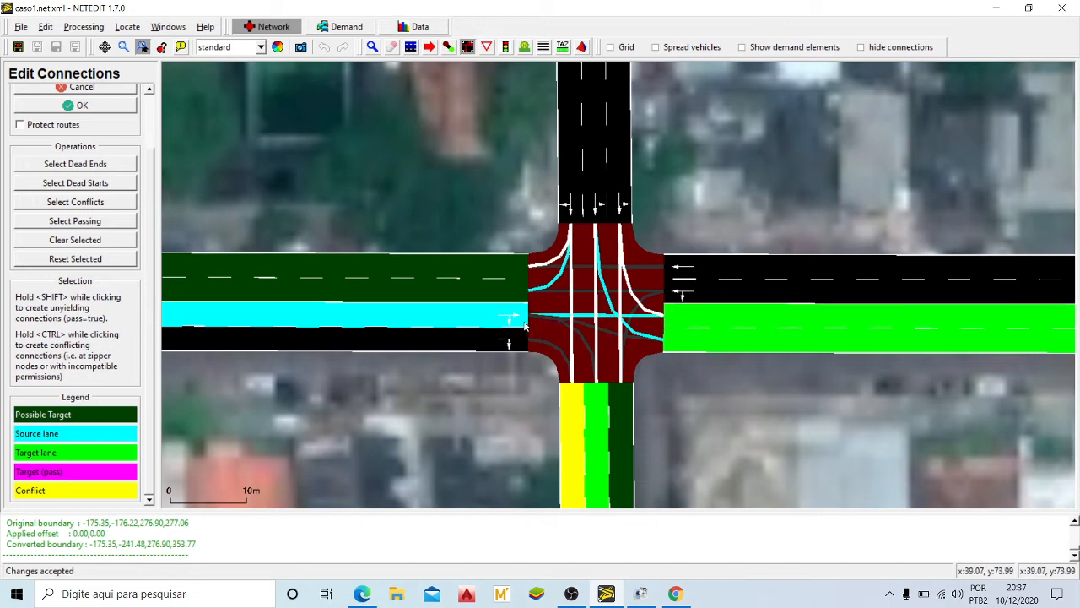
left_click(684, 349)
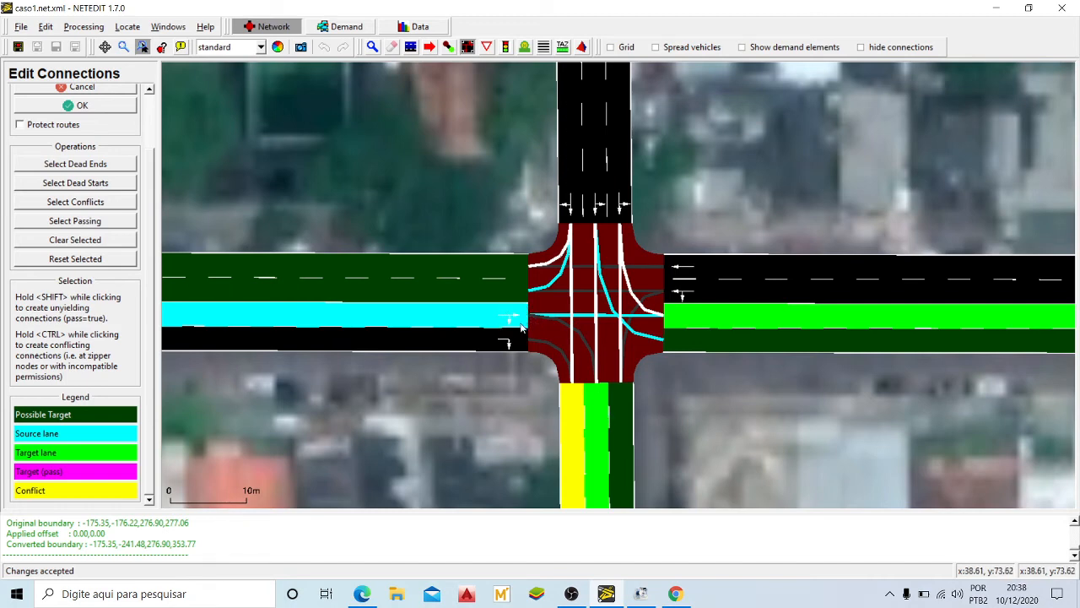
left_click(108, 106)
Step: Connect the outer eastbound lane straight across the junction to the outer eastbound exit lane, and accept the change
left_click(516, 345)
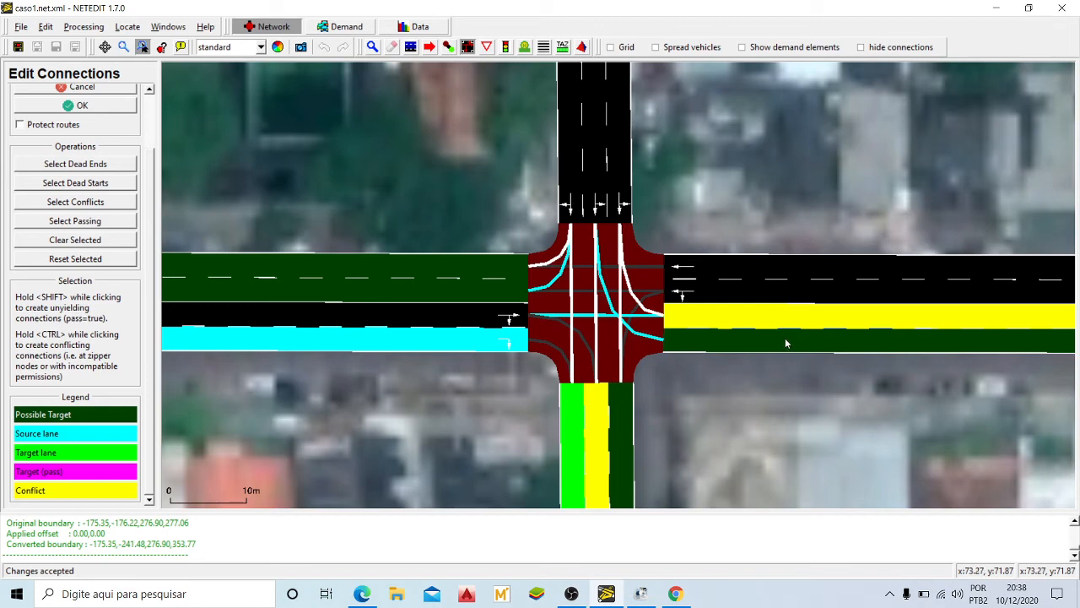
left_click(759, 341)
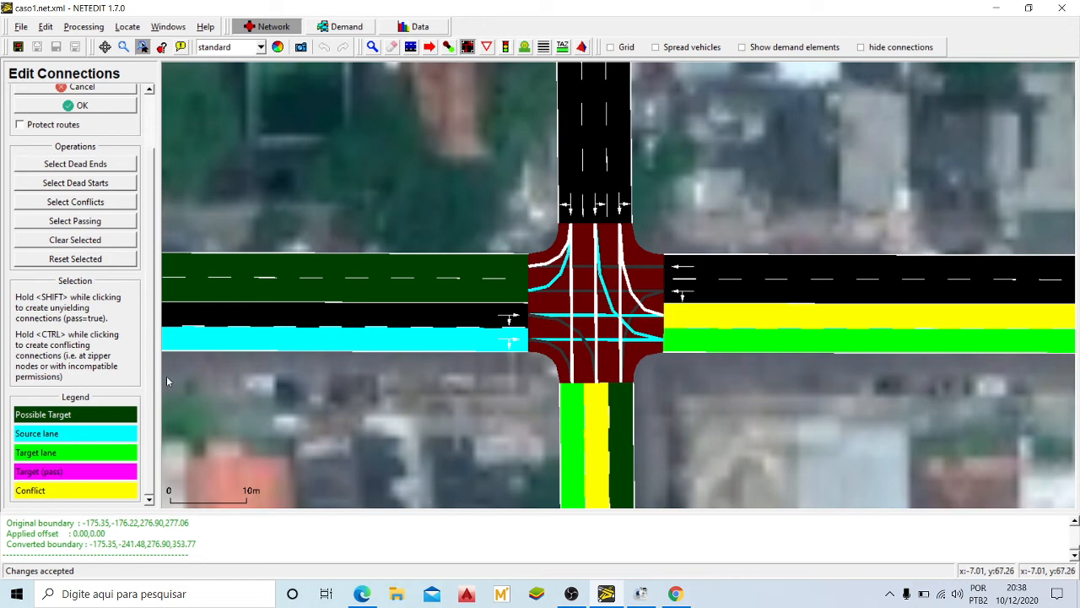
left_click(103, 108)
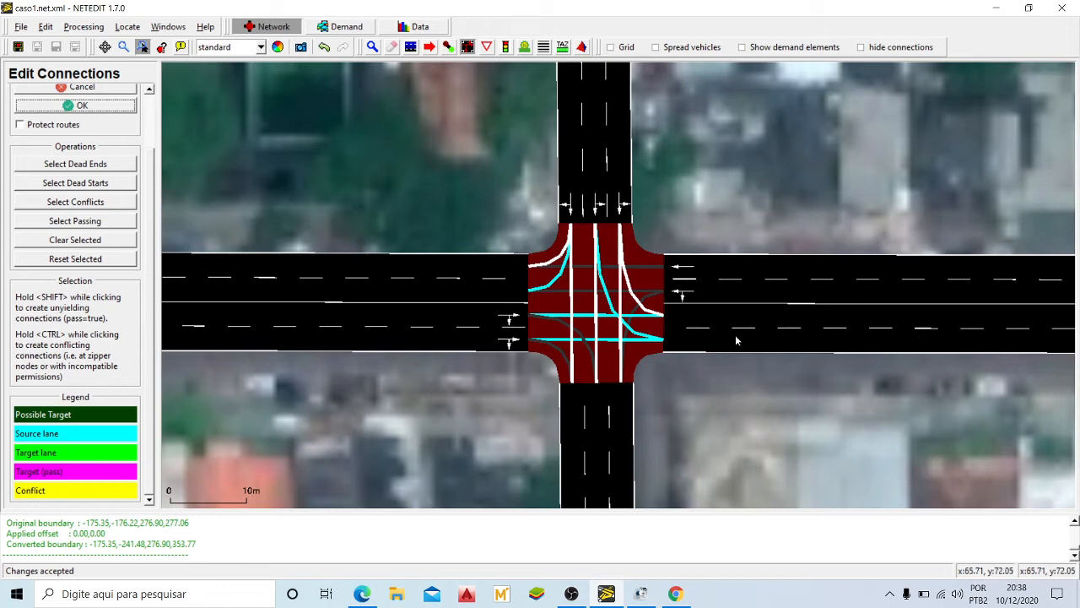
Step: Connect the outer westbound lane to the middle and westernmost southbound exit lanes of the avenue, and accept the changes
left_click(701, 268)
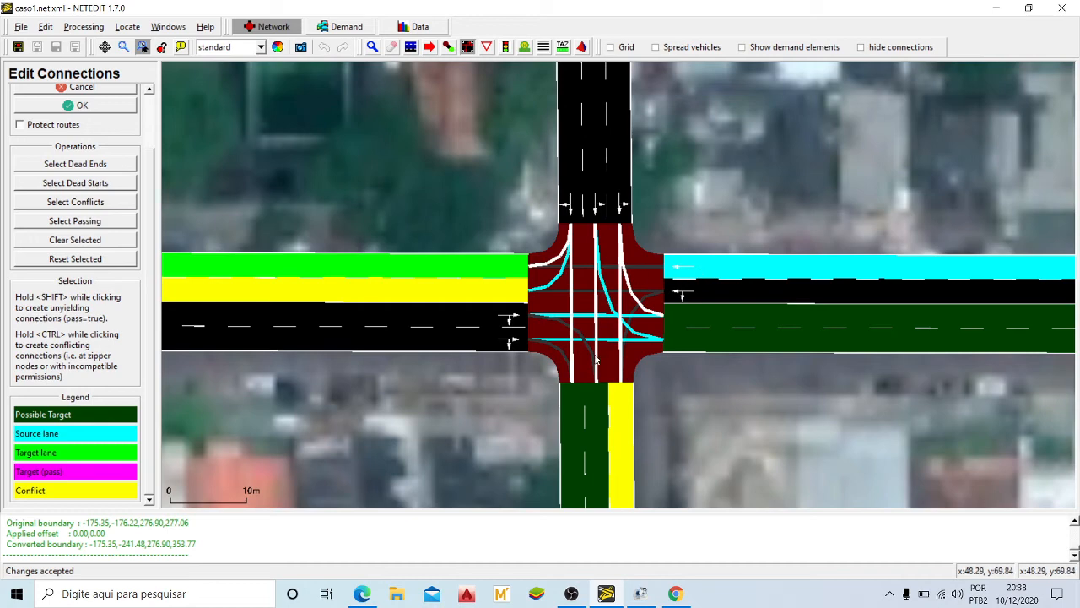
left_click(599, 418)
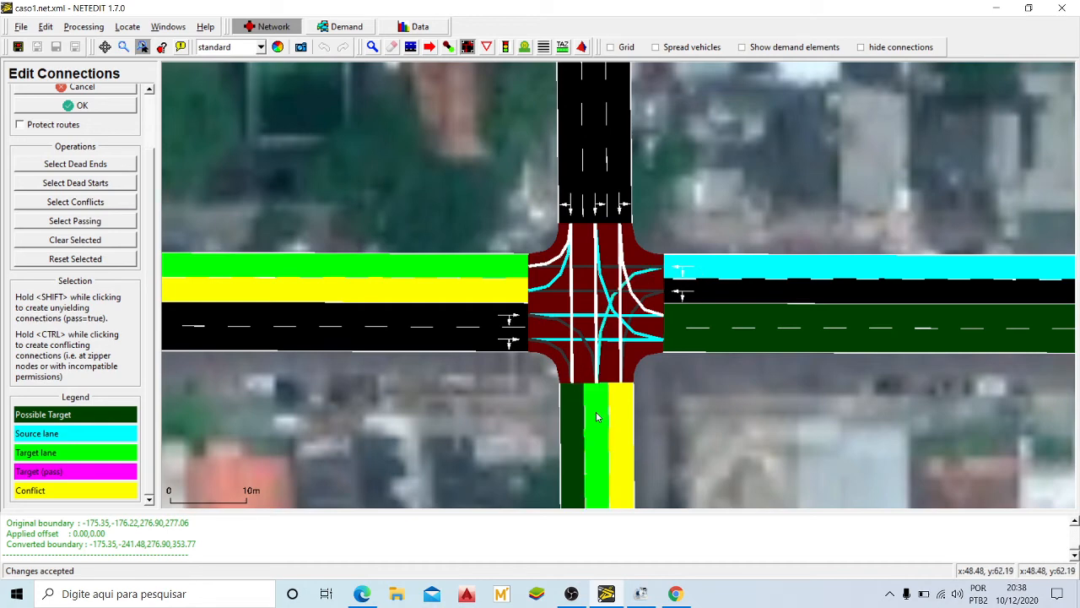
left_click(572, 423)
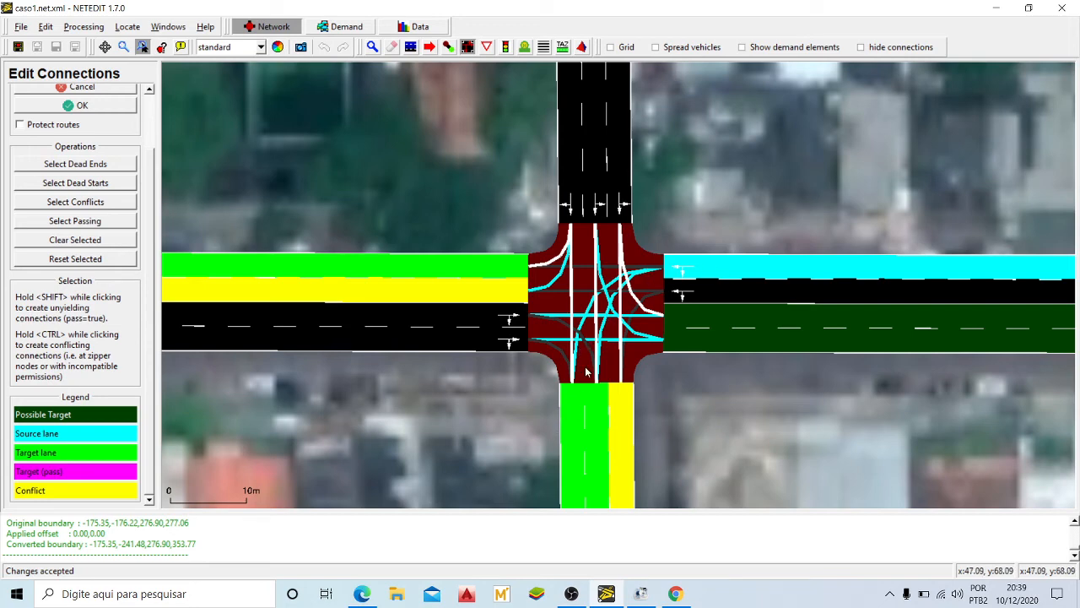
left_click(82, 105)
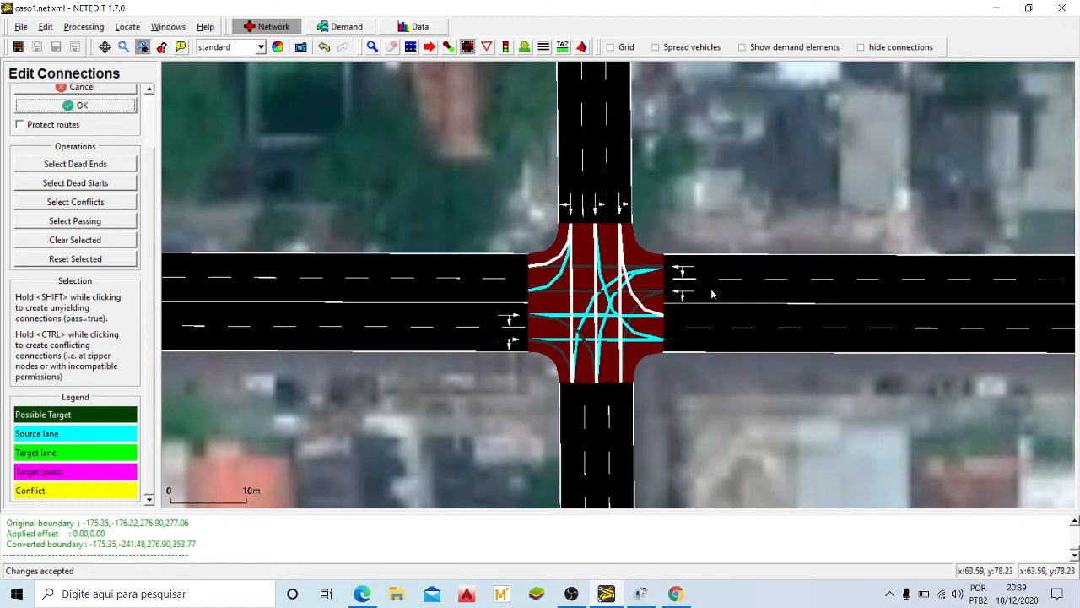
Step: Connect the inner westbound lane to the avenue's middle southbound exit lane as well, and accept the change
left_click(713, 294)
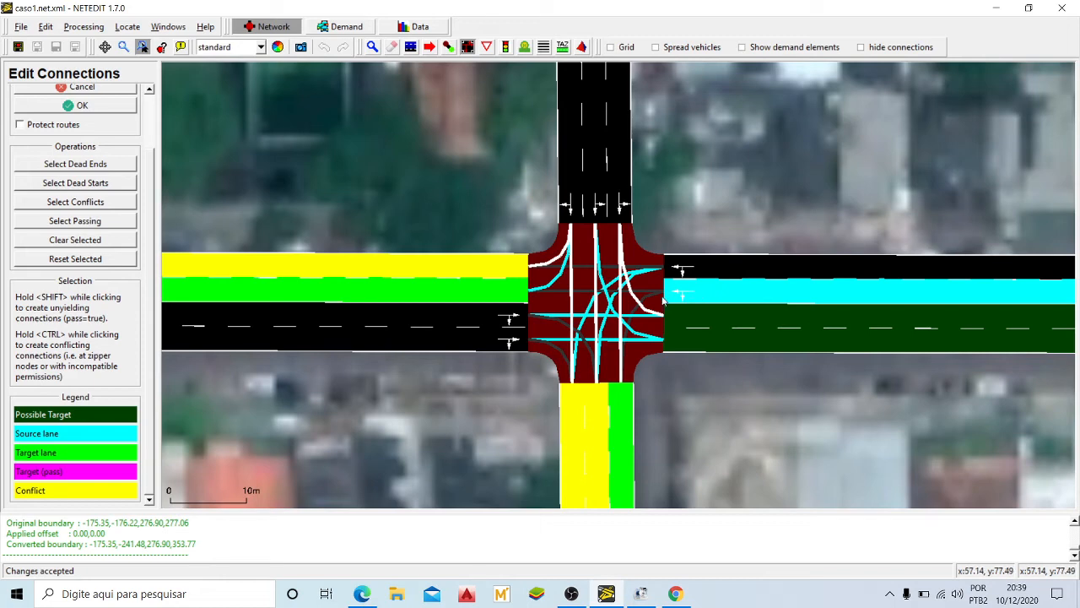
left_click(601, 430)
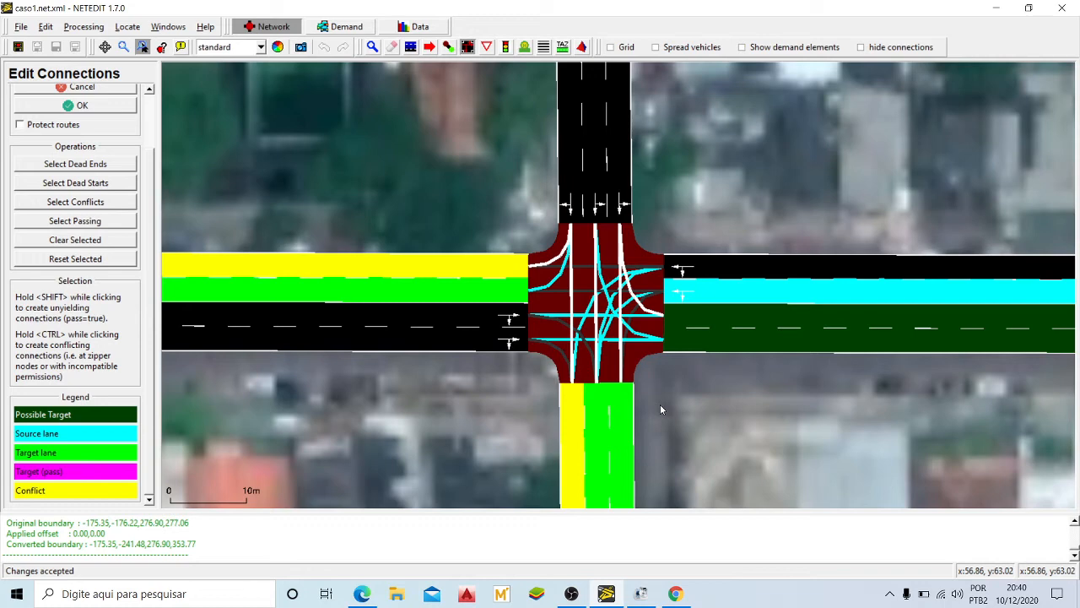
left_click(103, 115)
Step: Review and accept the connections of the westernmost and middle southbound lanes at the next junction south along the avenue
scroll(674, 388, "down", 2)
left_click_drag(674, 388, 666, 348)
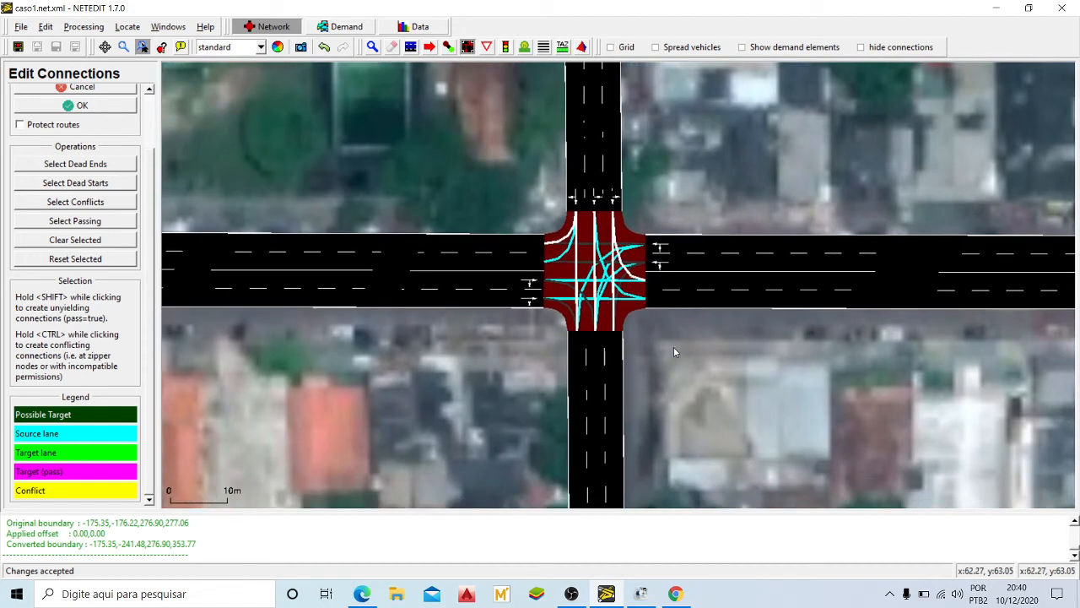
scroll(671, 346, "down", 2)
left_click_drag(671, 344, 631, 163)
left_click_drag(670, 324, 697, 203)
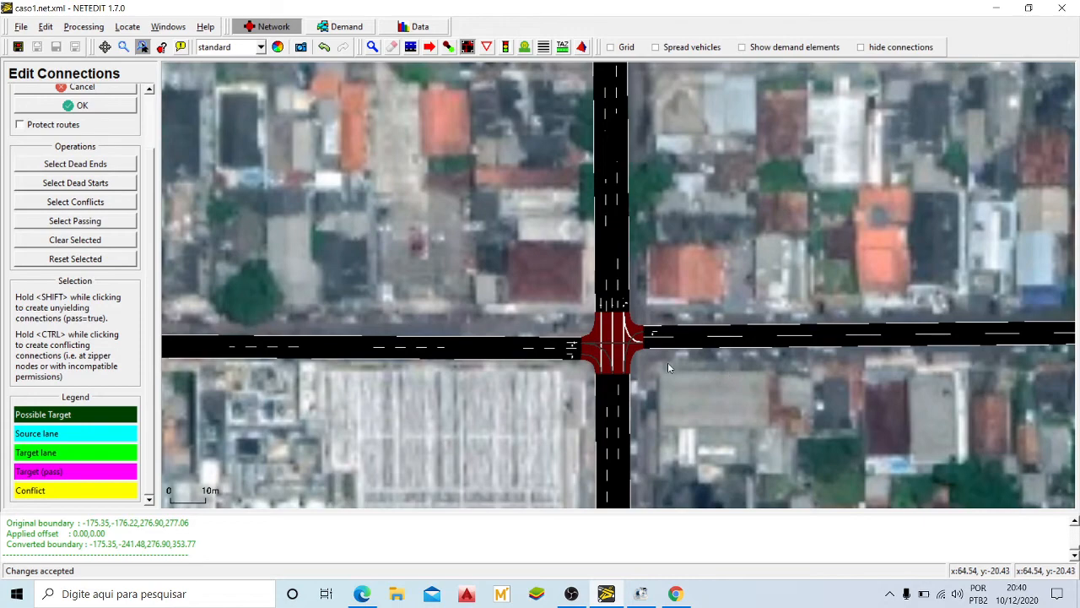
scroll(667, 367, "up", 2)
scroll(667, 367, "up", 3)
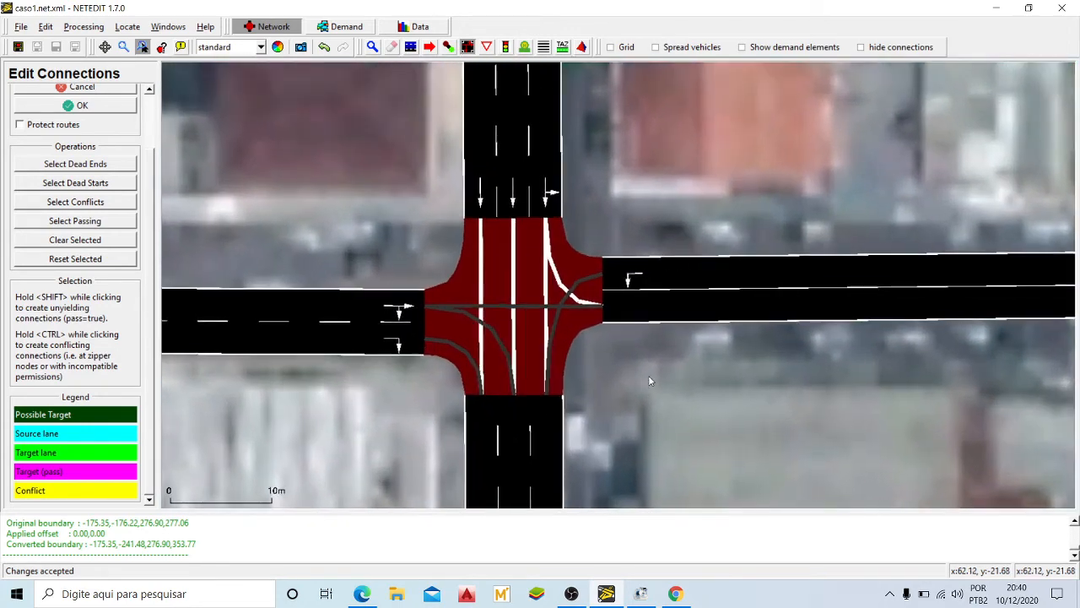
left_click_drag(649, 380, 734, 384)
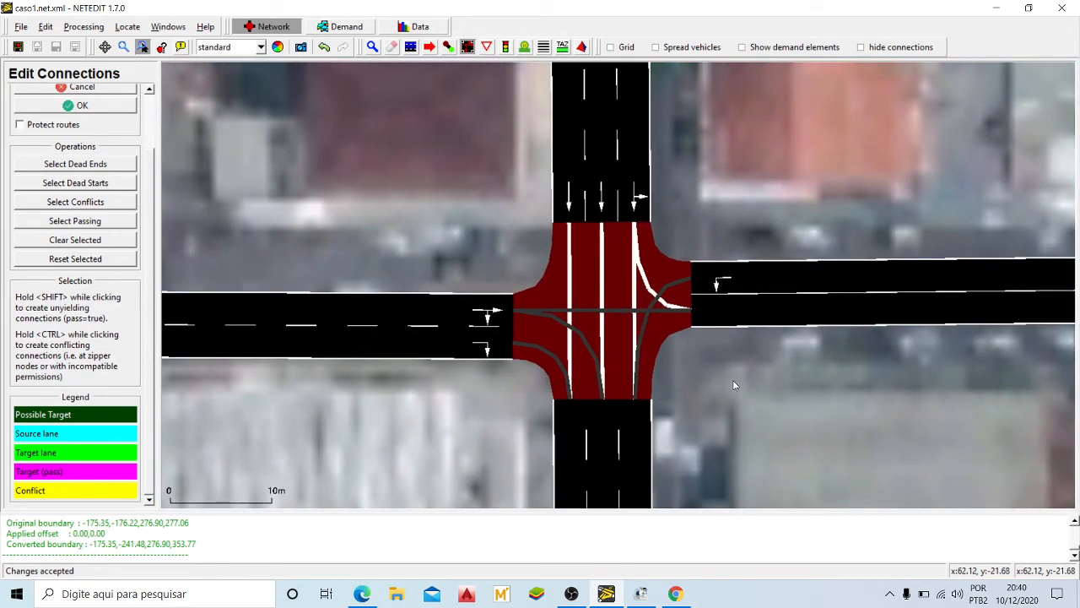
left_click(577, 159)
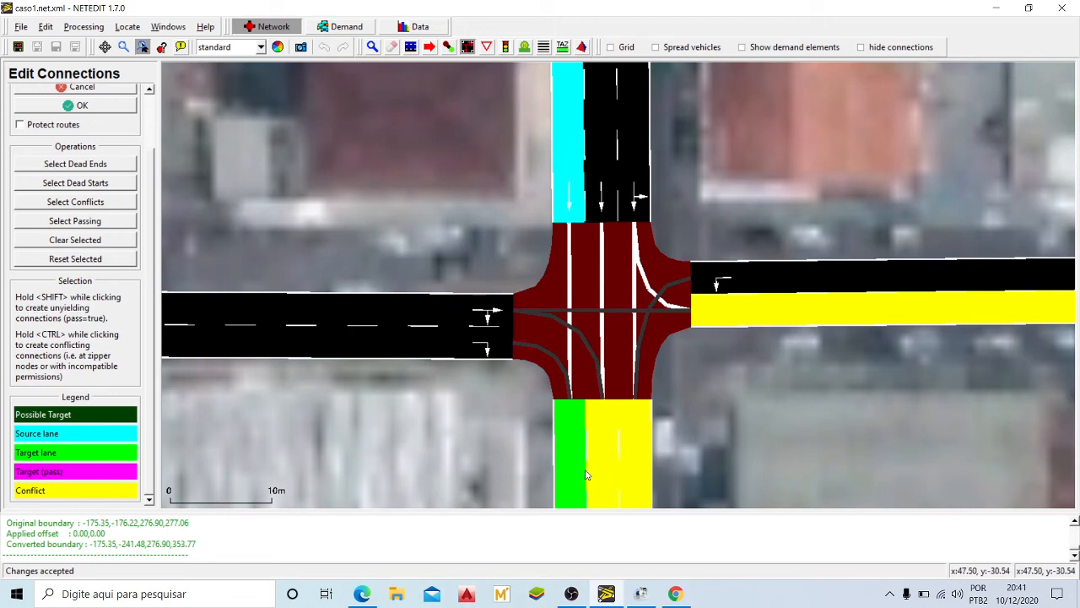
left_click(81, 105)
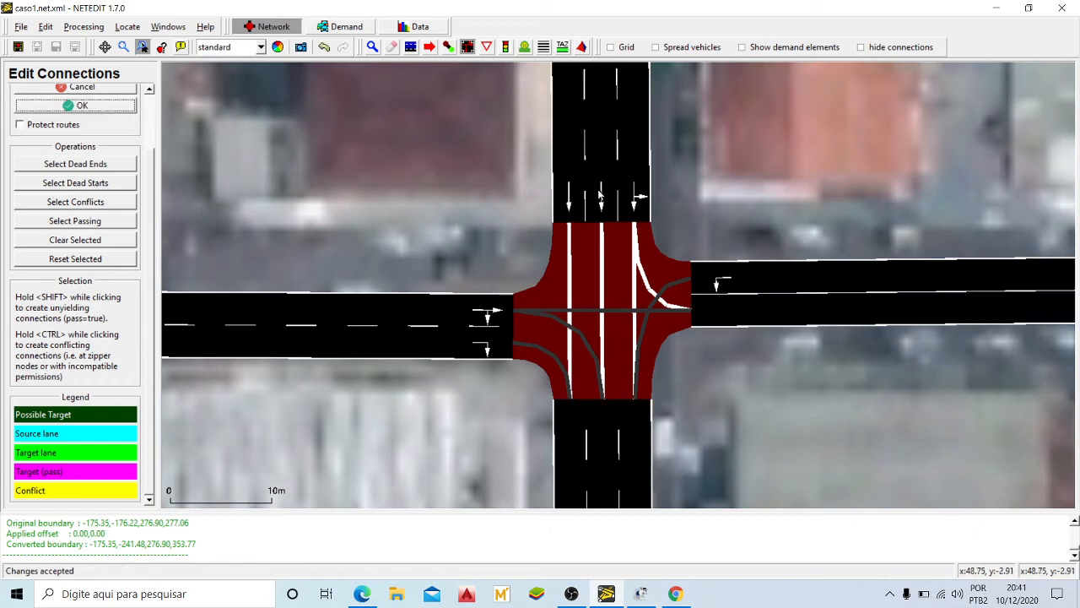
left_click(607, 171)
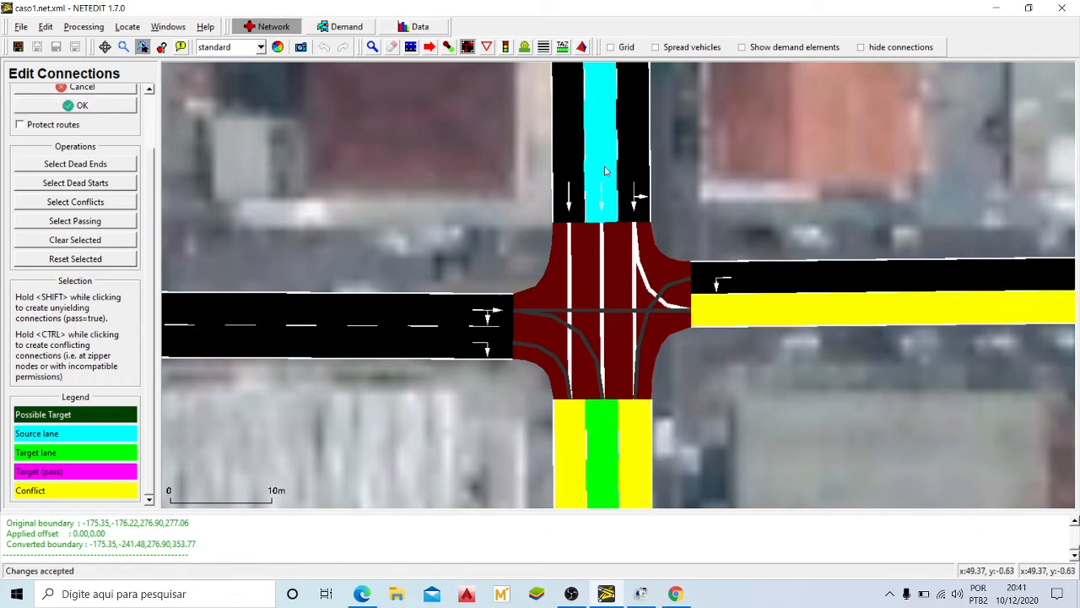
left_click(127, 107)
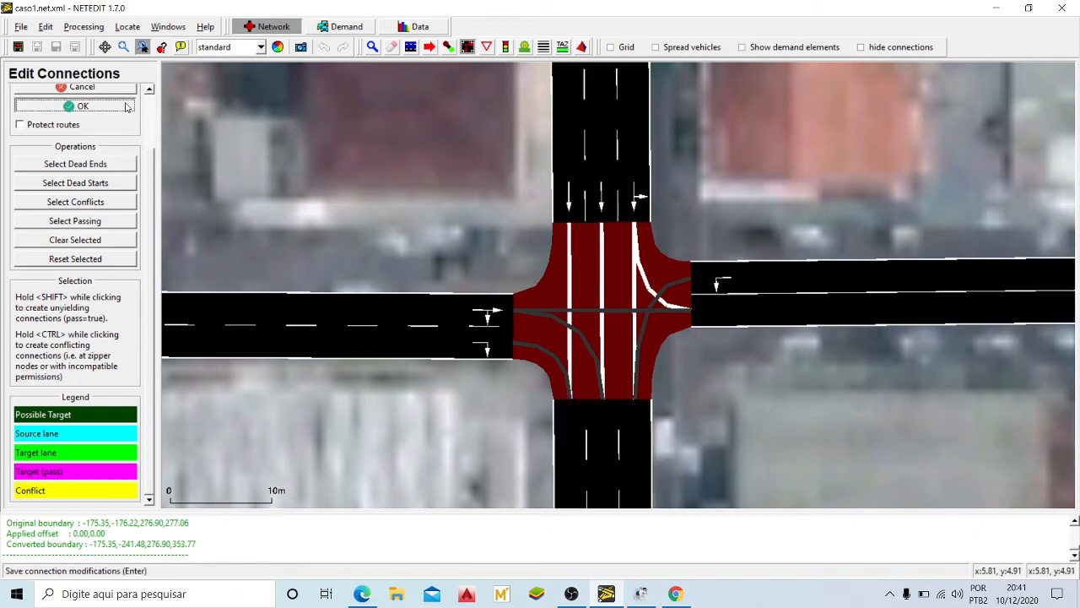
Step: Review and accept the connections of the avenue's easternmost southbound lane and the inner eastbound lane at this junction
left_click(641, 160)
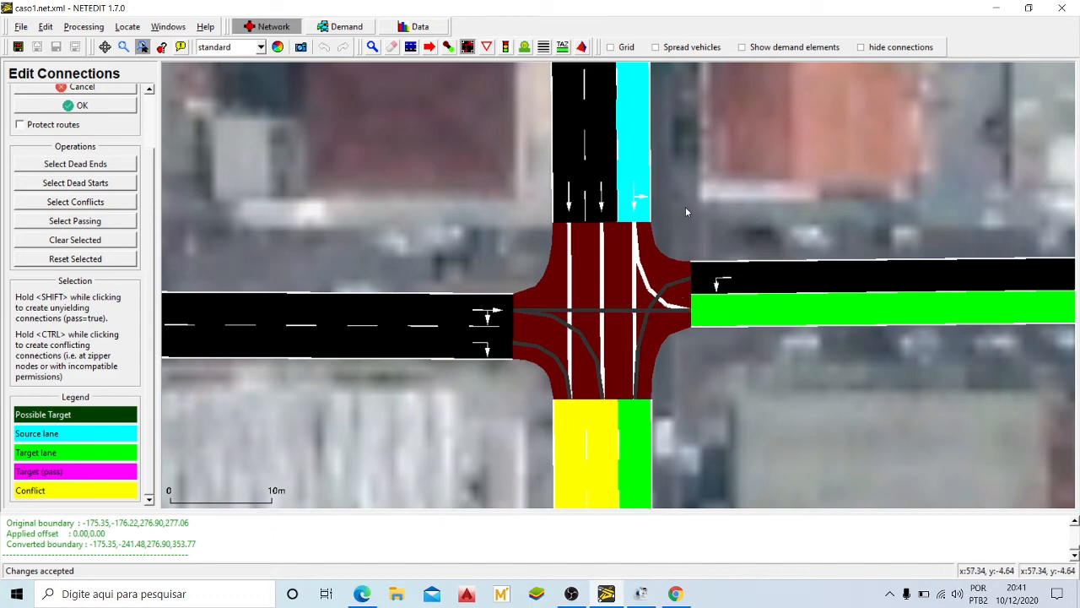
left_click(95, 108)
left_click(403, 309)
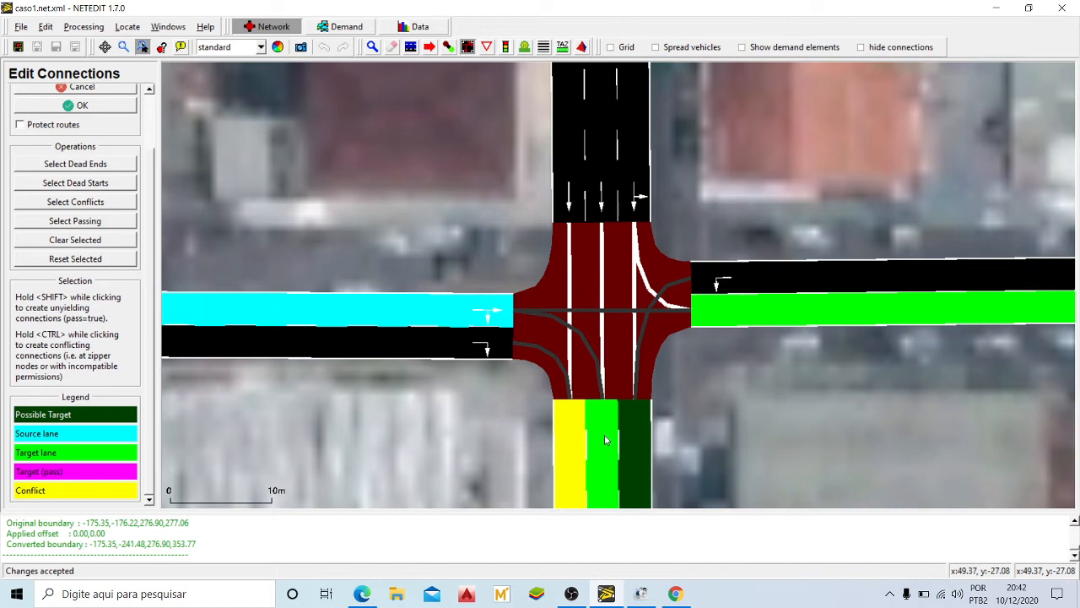
left_click_drag(706, 410, 714, 341)
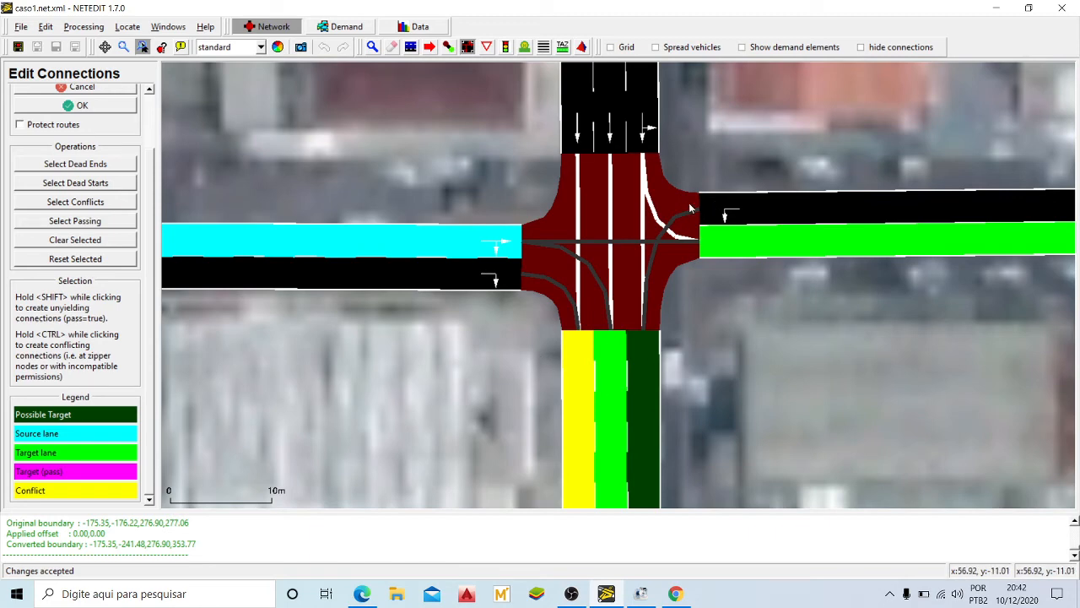
left_click(75, 105)
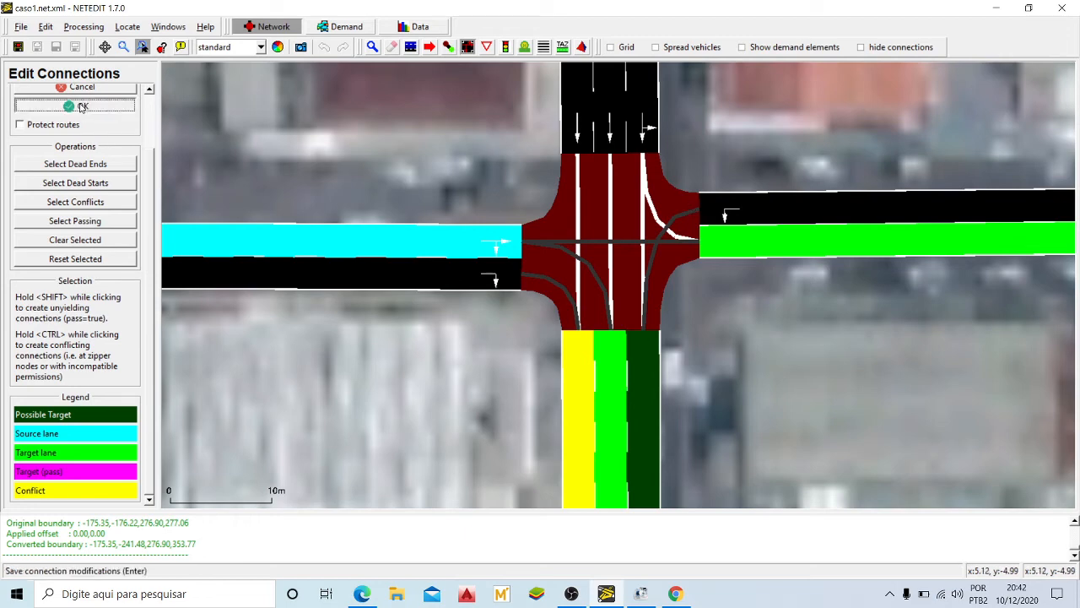
Step: Connect the outer eastbound lane across the junction to the eastbound exit lane, and accept the change
left_click(452, 279)
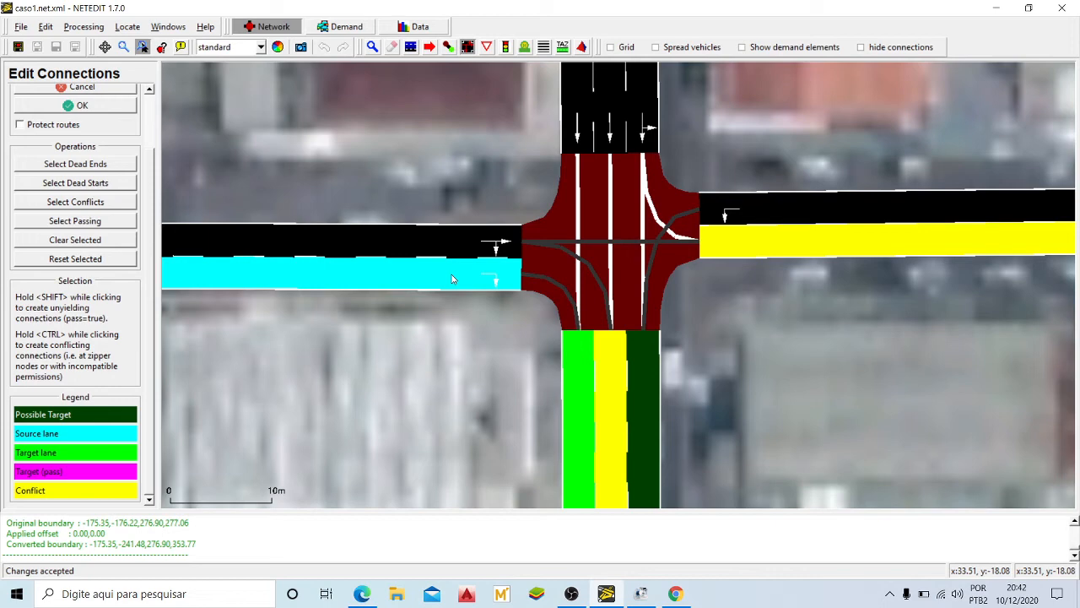
left_click(757, 245)
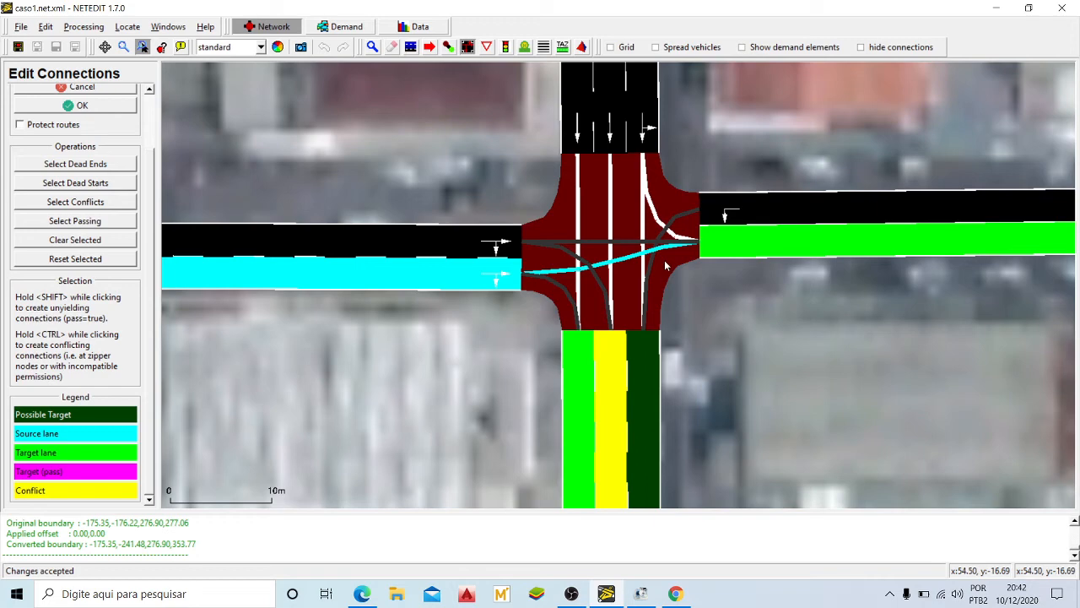
left_click_drag(713, 325, 713, 322)
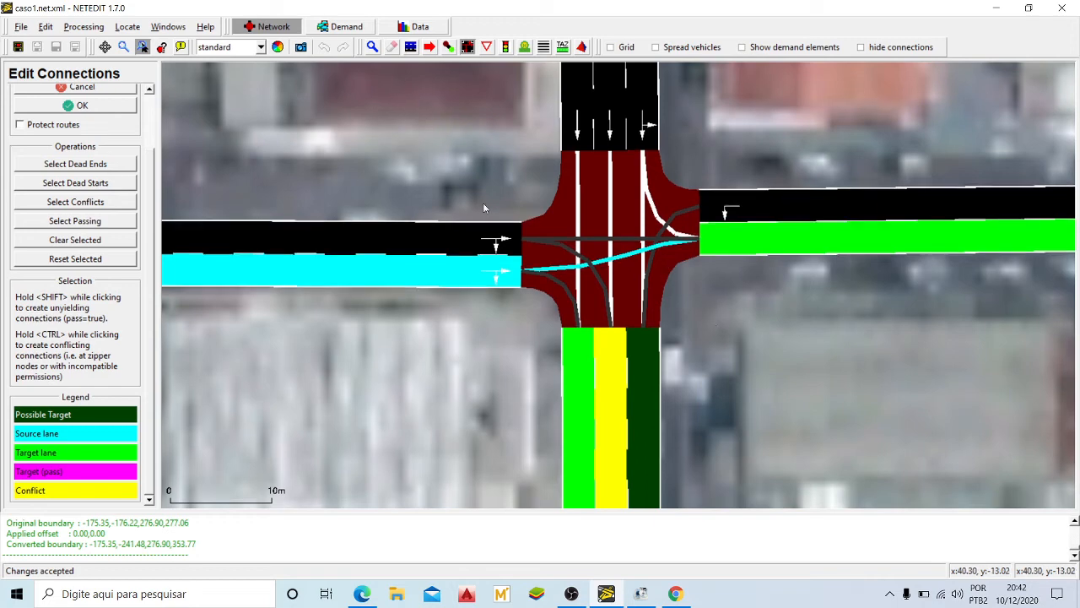
left_click(99, 106)
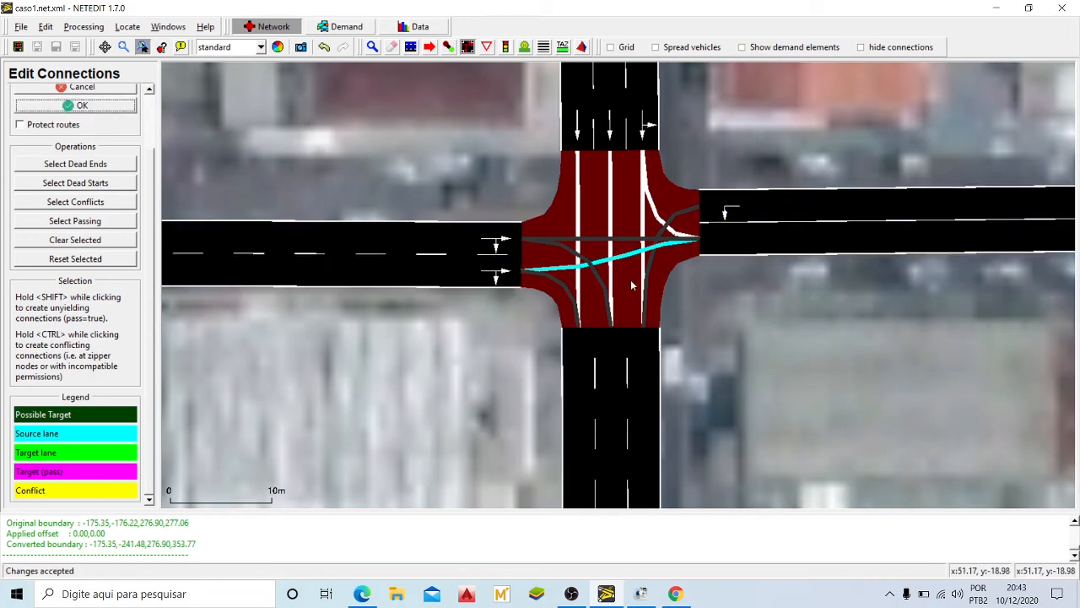
Step: Connect the westbound lane to the avenue's middle and easternmost southbound exit lanes, and accept the changes
left_click(753, 207)
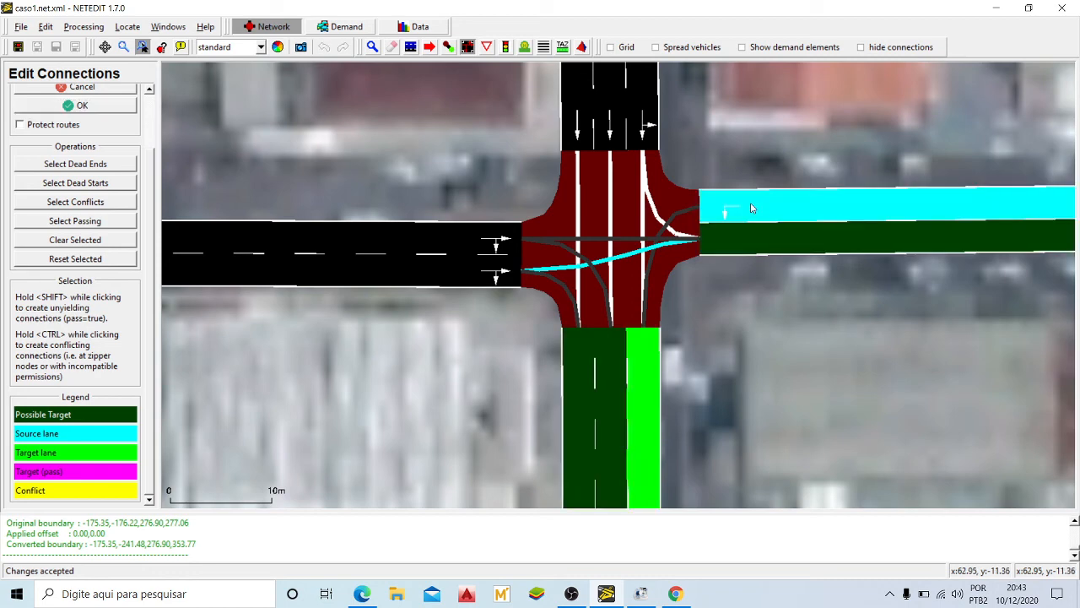
left_click(607, 370)
left_click(642, 369)
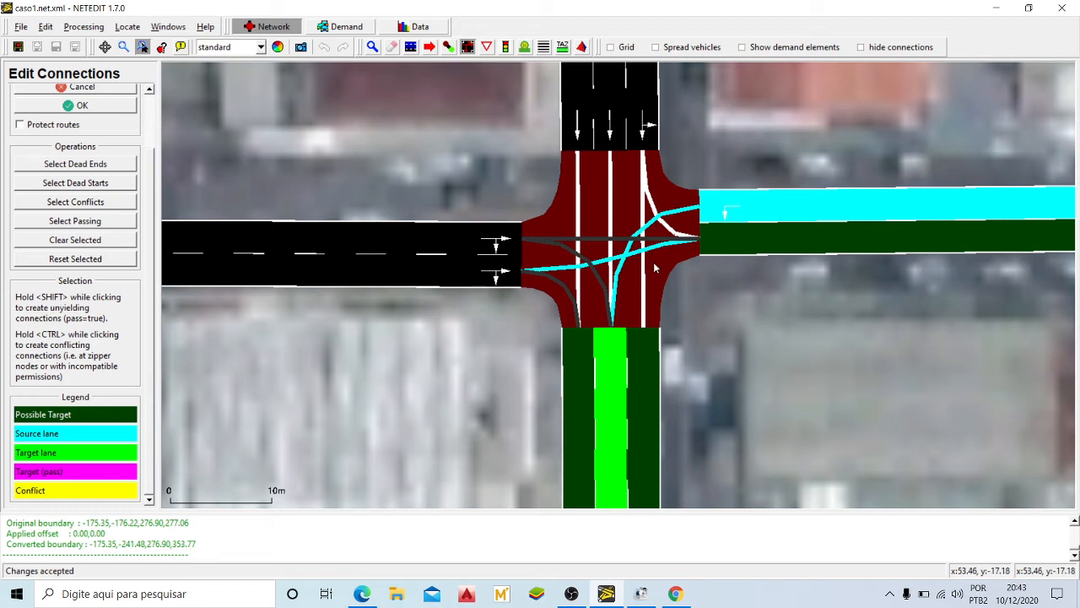
left_click(645, 344)
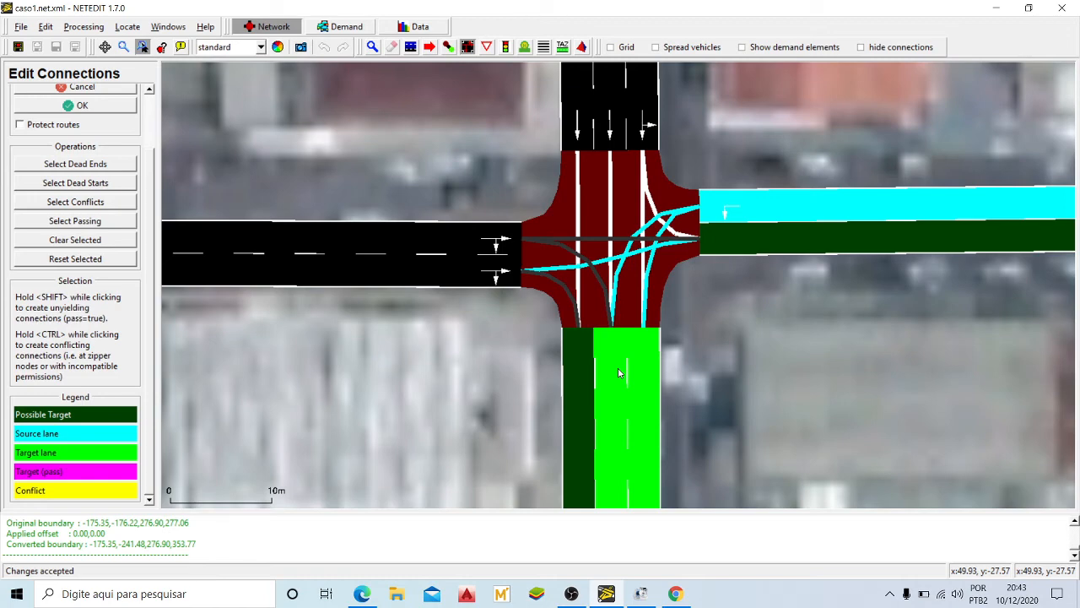
left_click(77, 108)
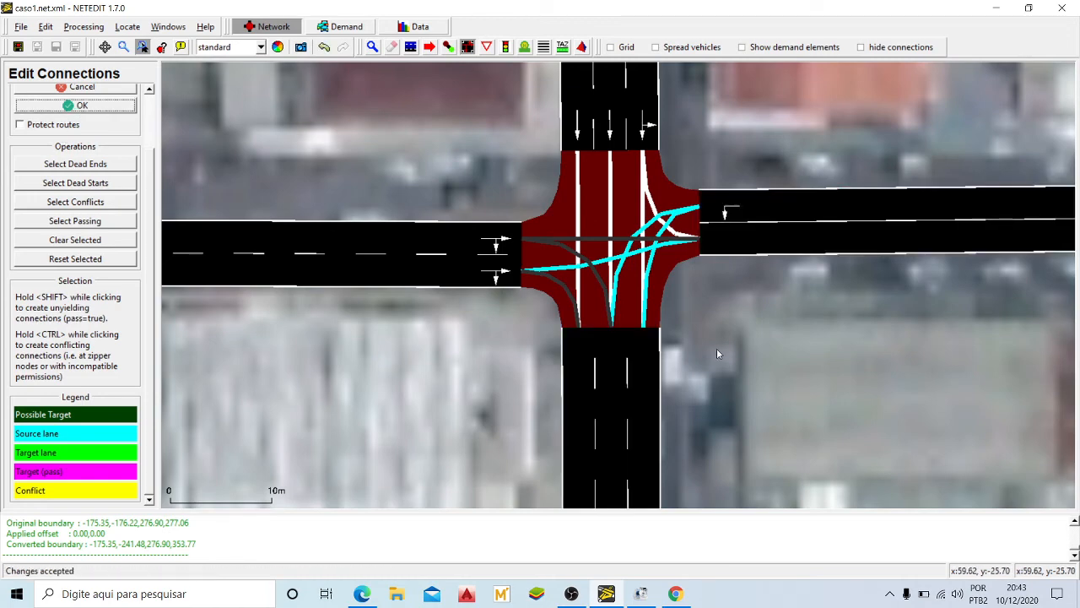
Step: Check the eastbound exit lane for outgoing connections and recheck the targets of both eastbound approach lanes
left_click(757, 241)
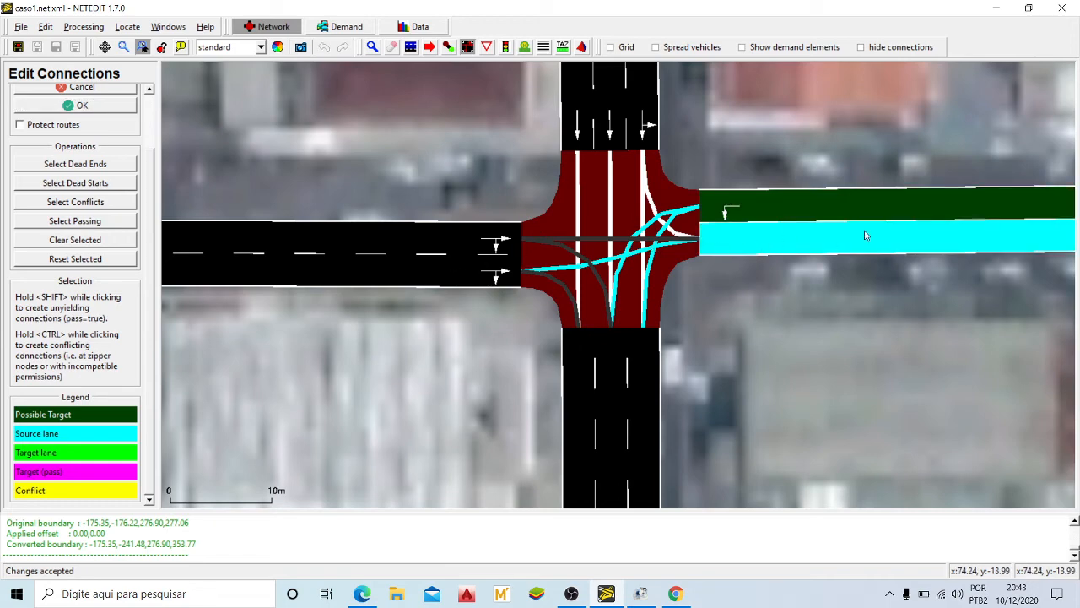
left_click(116, 107)
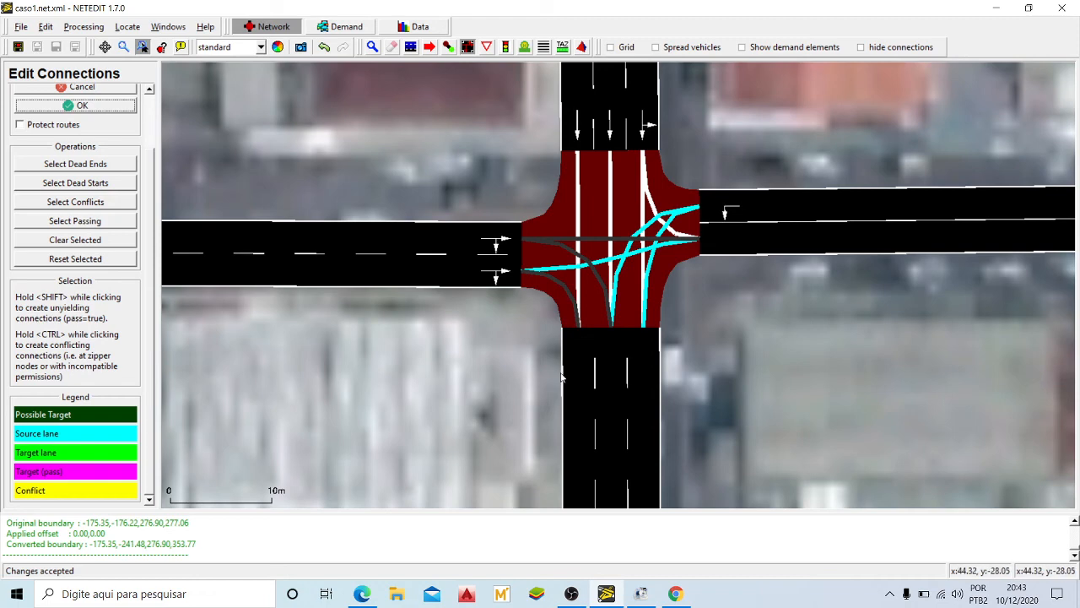
left_click(446, 272)
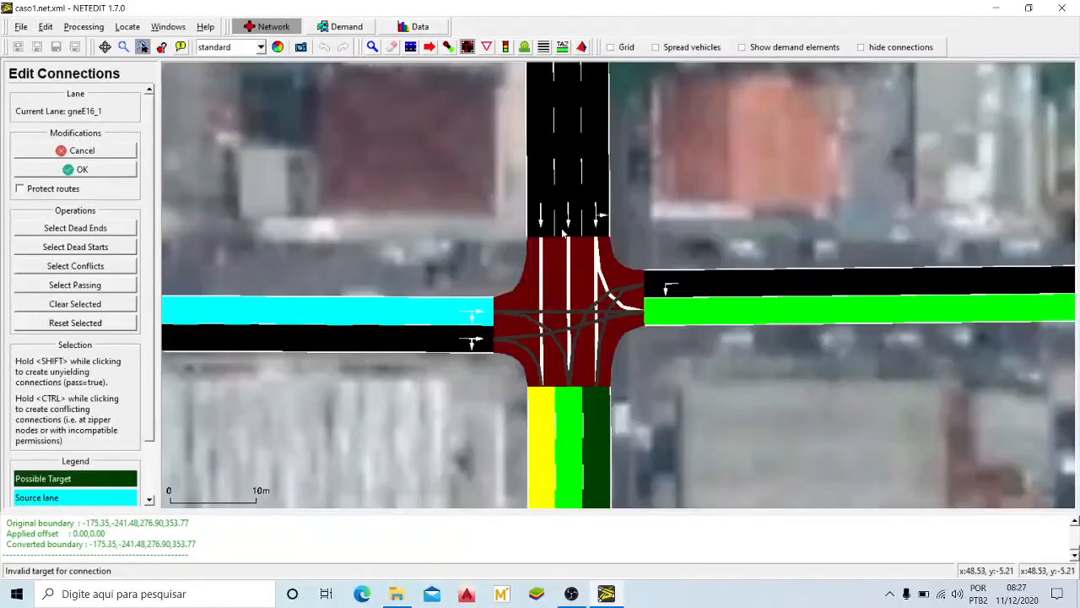
key("F1")
left_click(1063, 10)
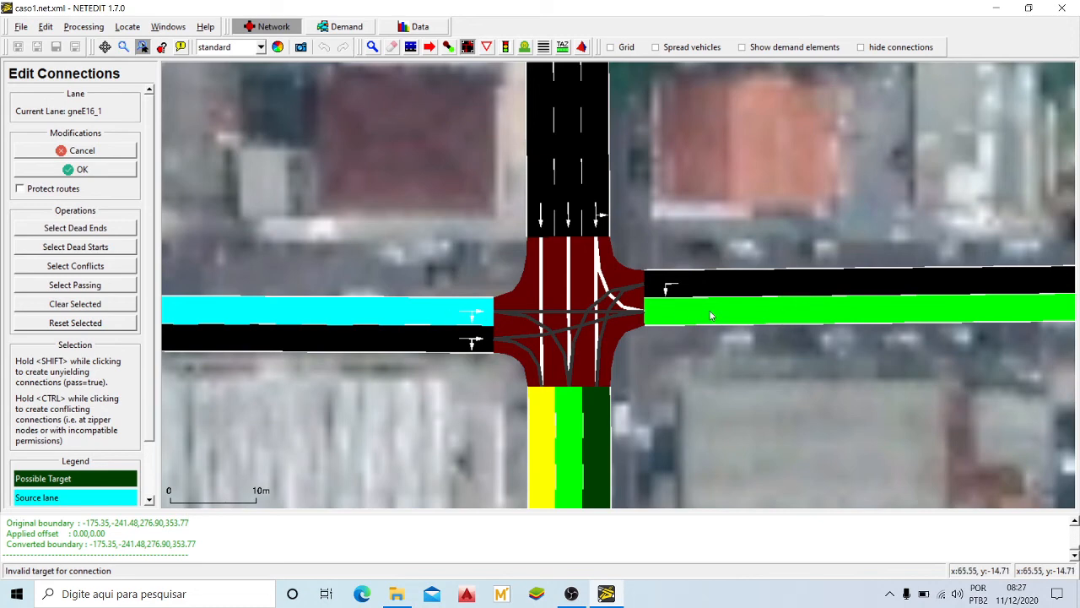
left_click(81, 170)
left_click(440, 346)
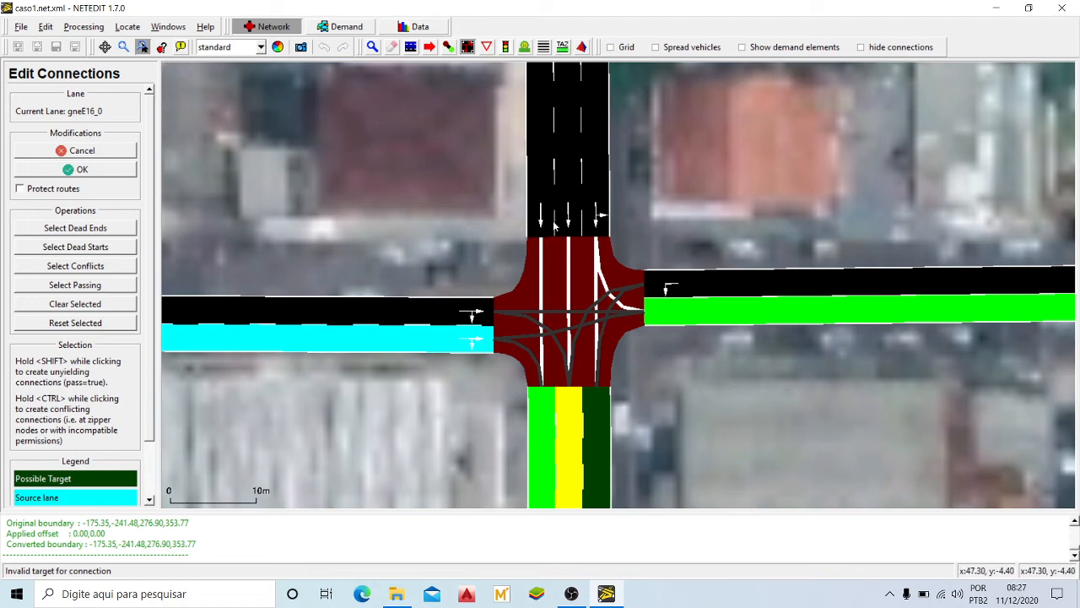
Step: Look over the central avenue's junctions from the football field southward to compare their lane connections
scroll(553, 226, "down", 10)
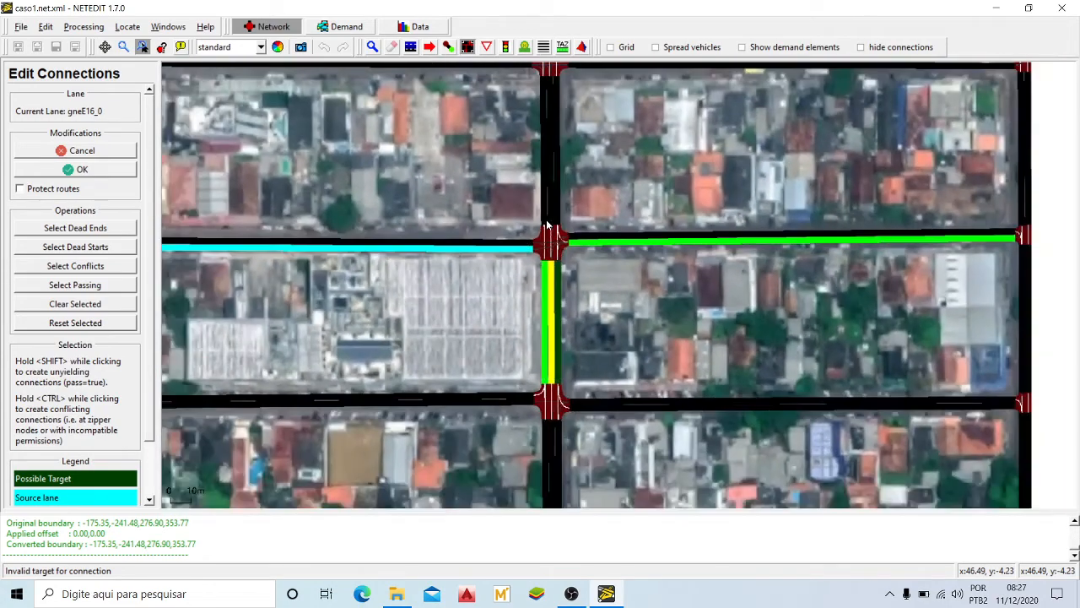
left_click_drag(595, 309, 585, 428)
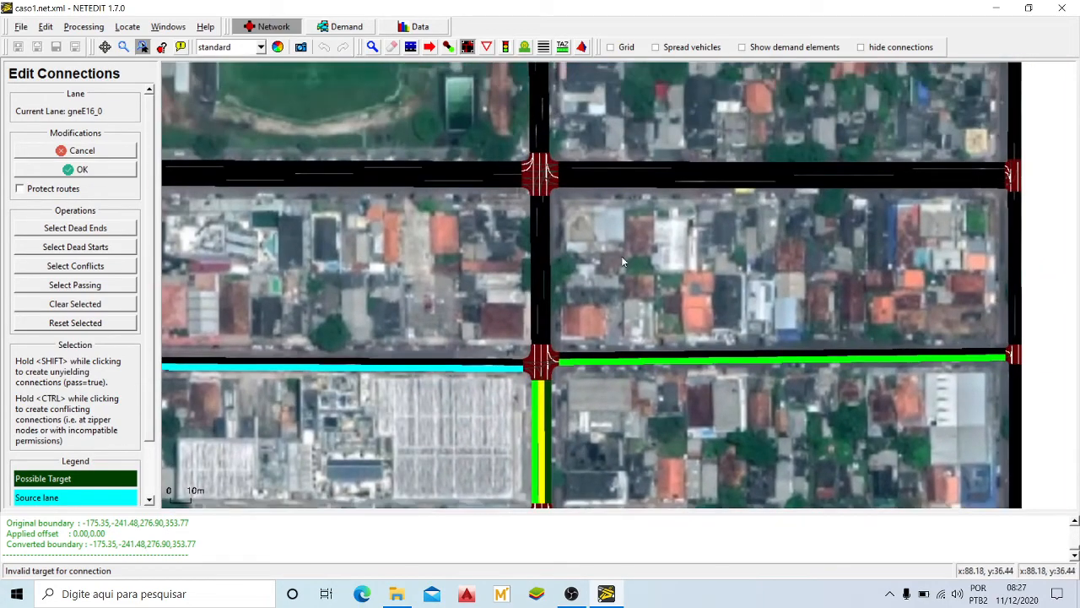
scroll(622, 262, "down", 5)
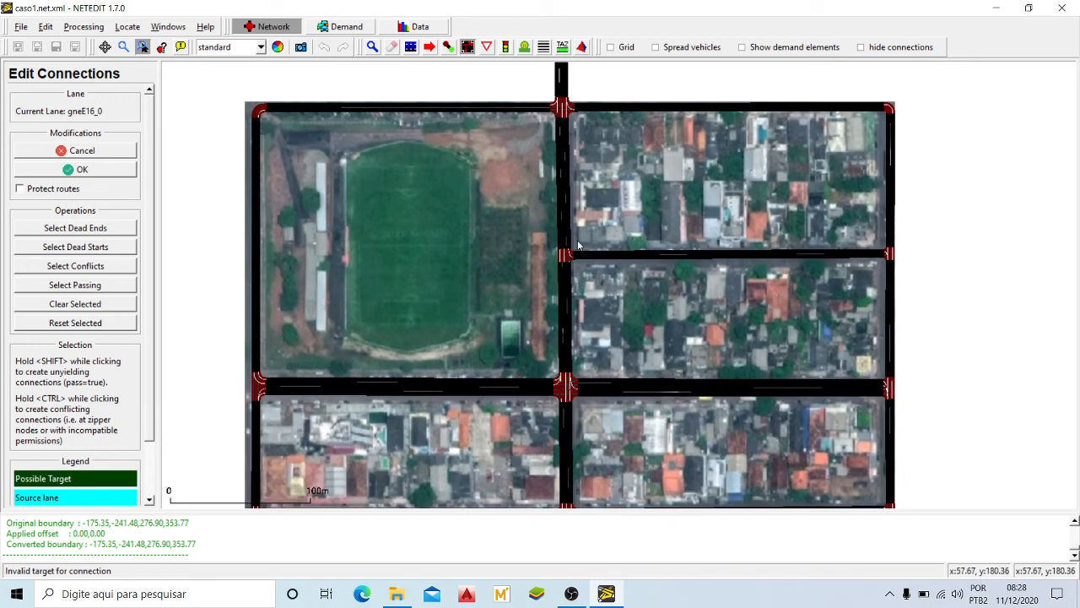
left_click_drag(601, 306, 596, 210)
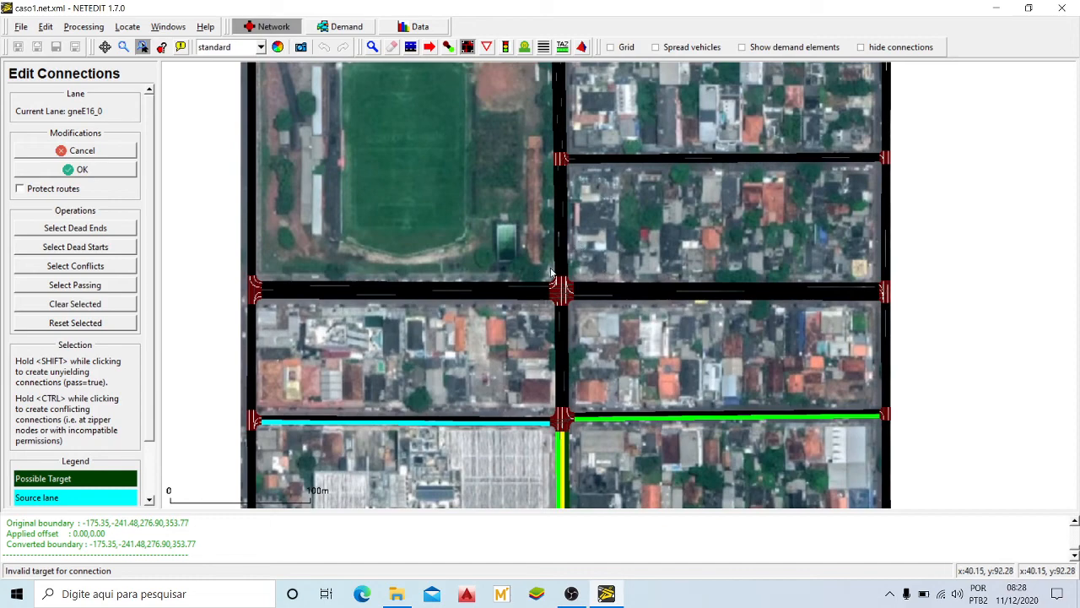
scroll(557, 291, "up", 5)
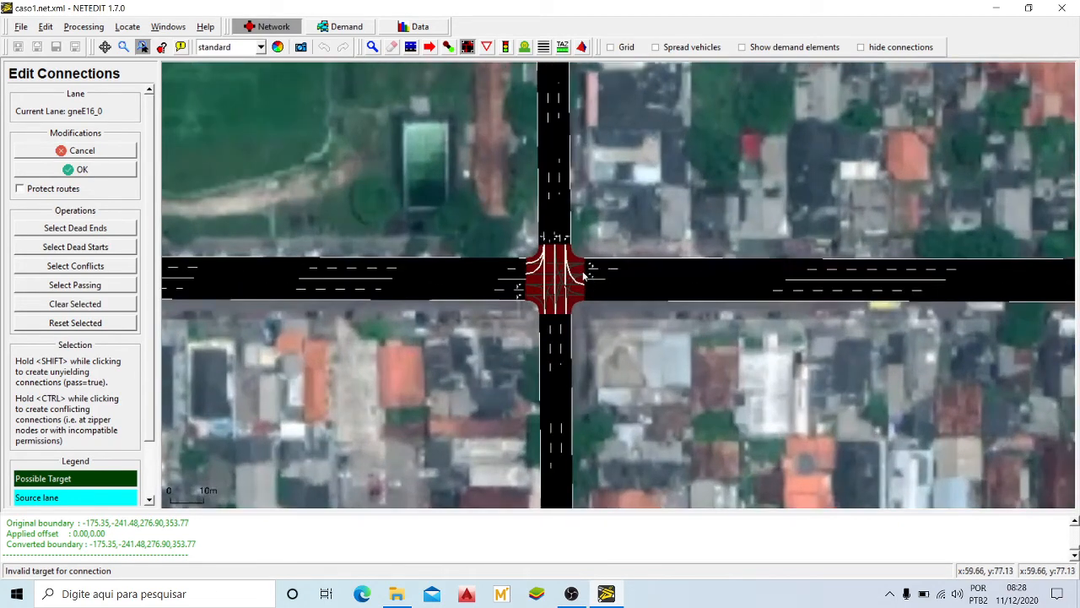
scroll(595, 283, "up", 1)
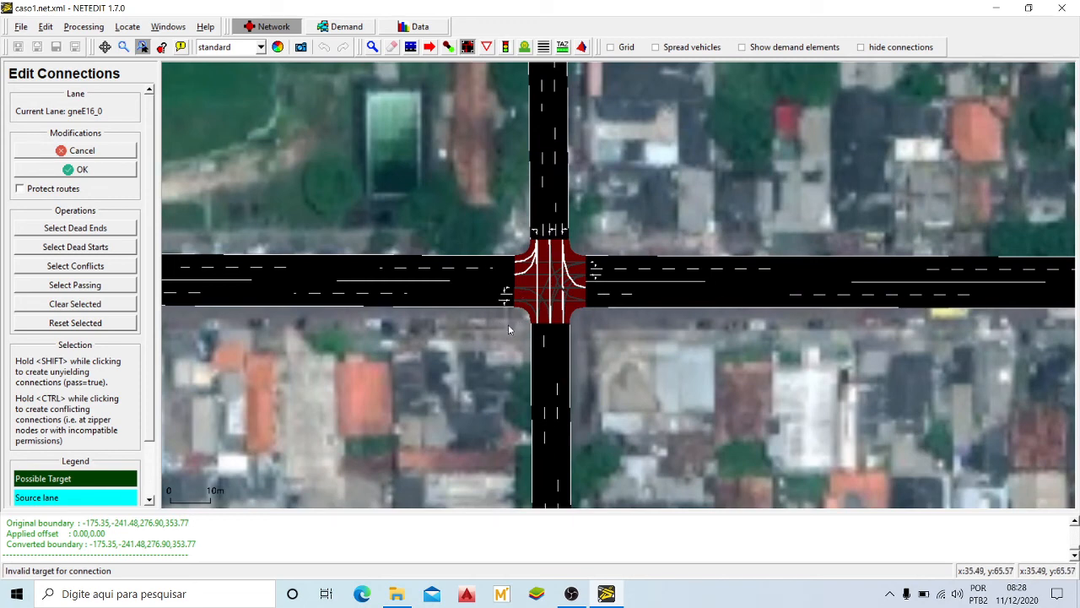
left_click_drag(634, 377, 653, 238)
scroll(654, 238, "down", 5)
left_click_drag(645, 433, 643, 282)
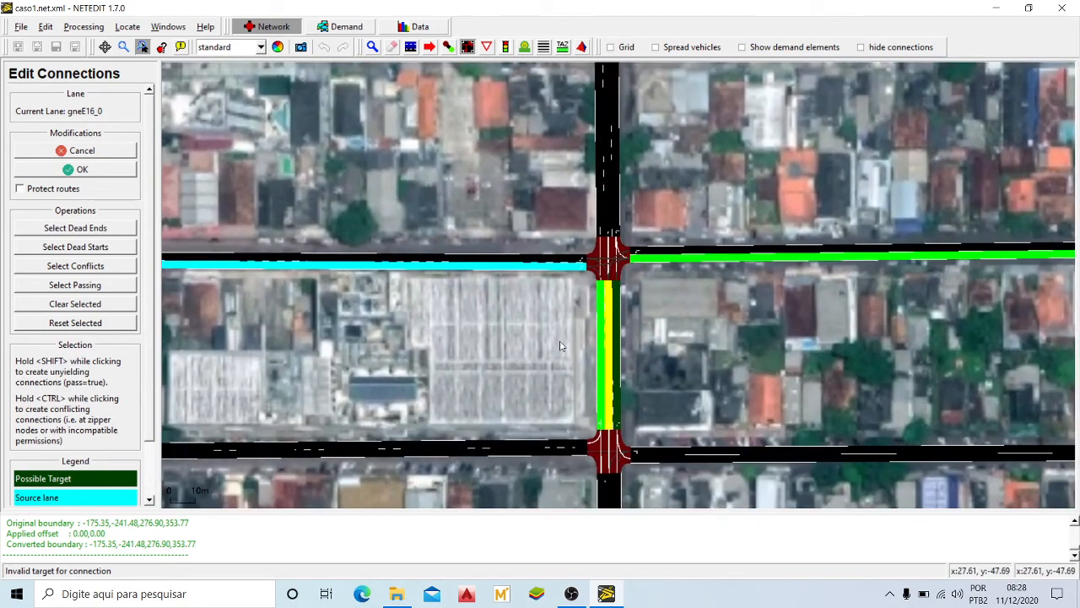
Step: Examine the lane connections at the avenue junction just south of the large grey-roofed building
left_click_drag(678, 365, 676, 353)
left_click_drag(619, 422, 628, 295)
scroll(618, 331, "up", 4)
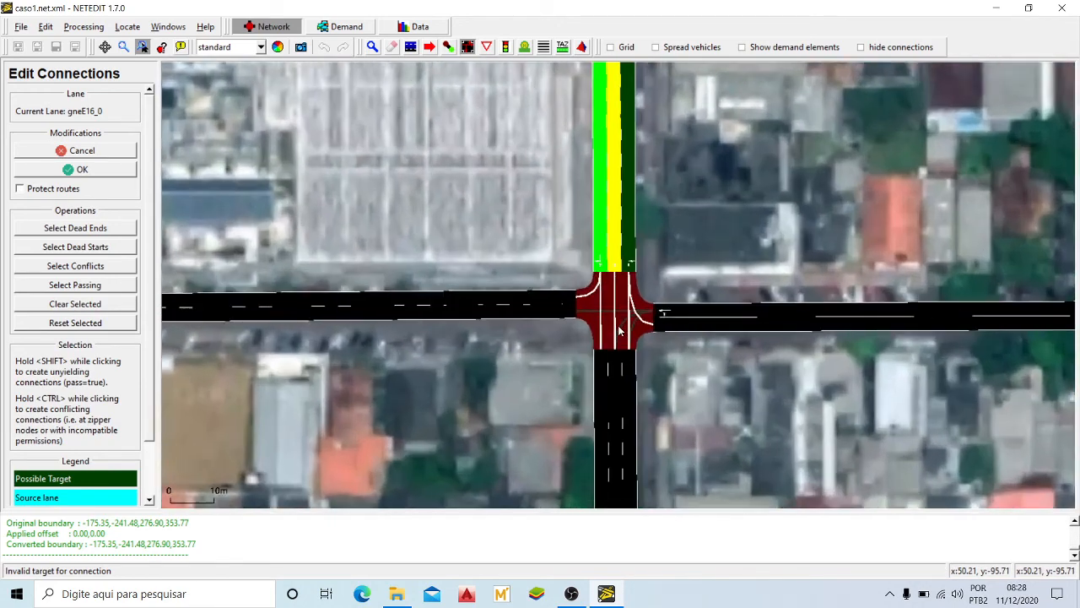
scroll(618, 326, "up", 4)
left_click_drag(698, 250, 756, 238)
scroll(756, 238, "down", 2)
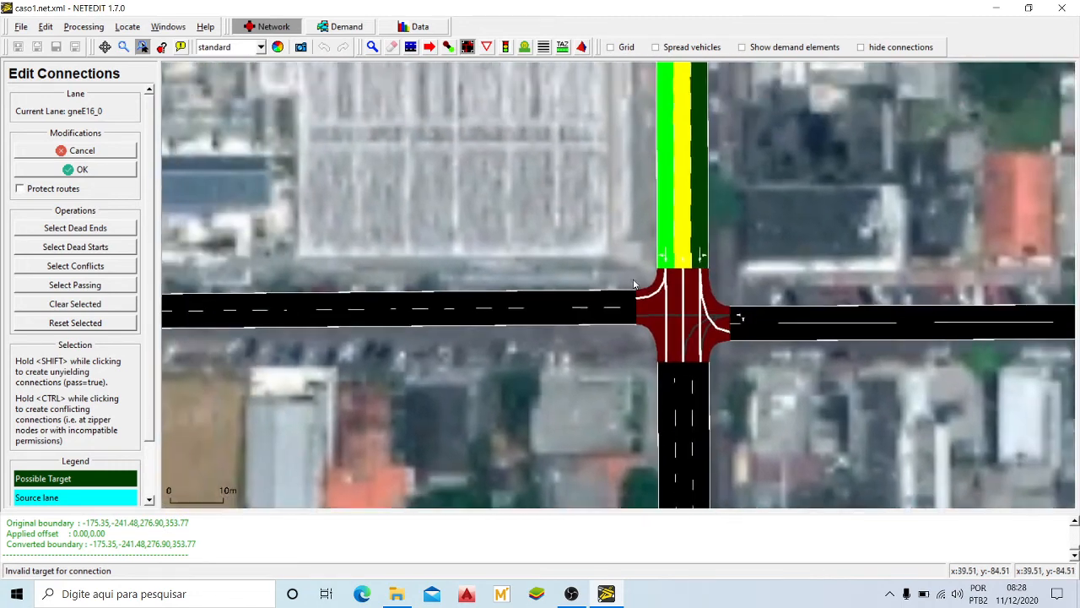
left_click_drag(634, 284, 663, 335)
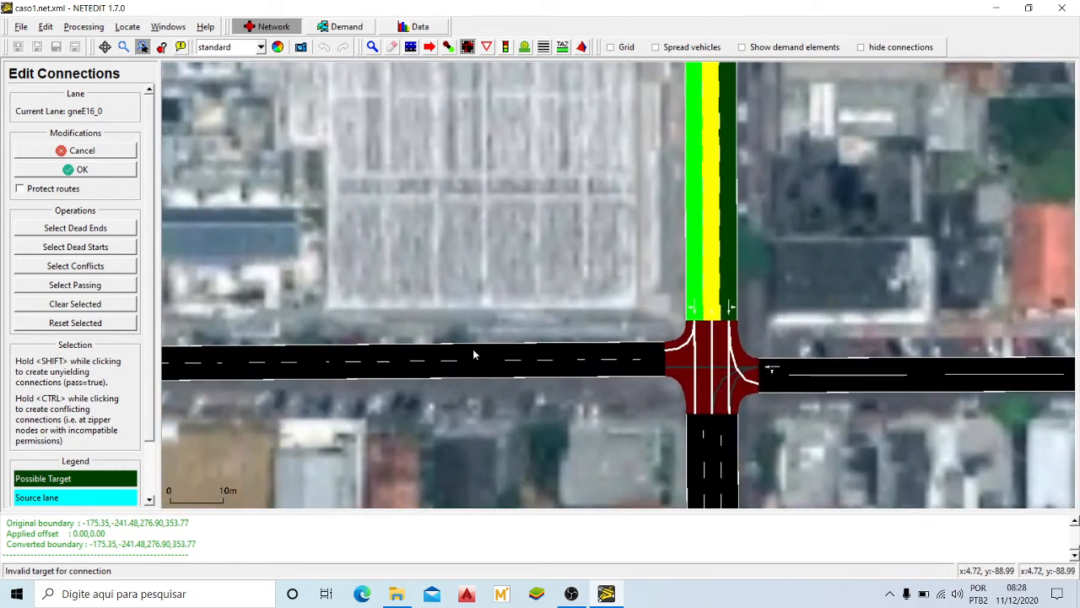
scroll(504, 335, "down", 3)
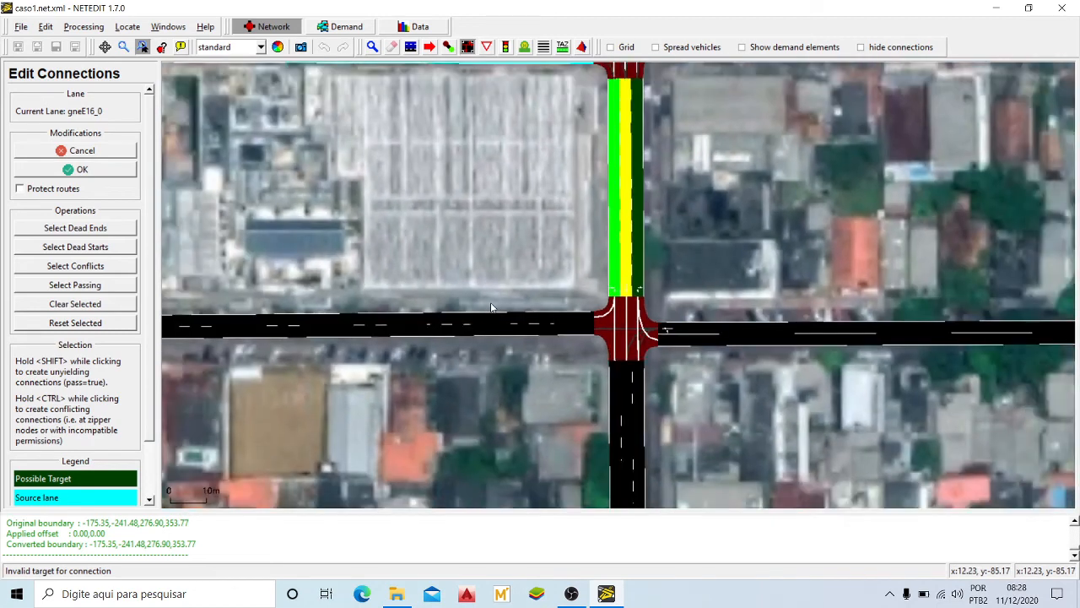
left_click_drag(548, 263, 534, 304)
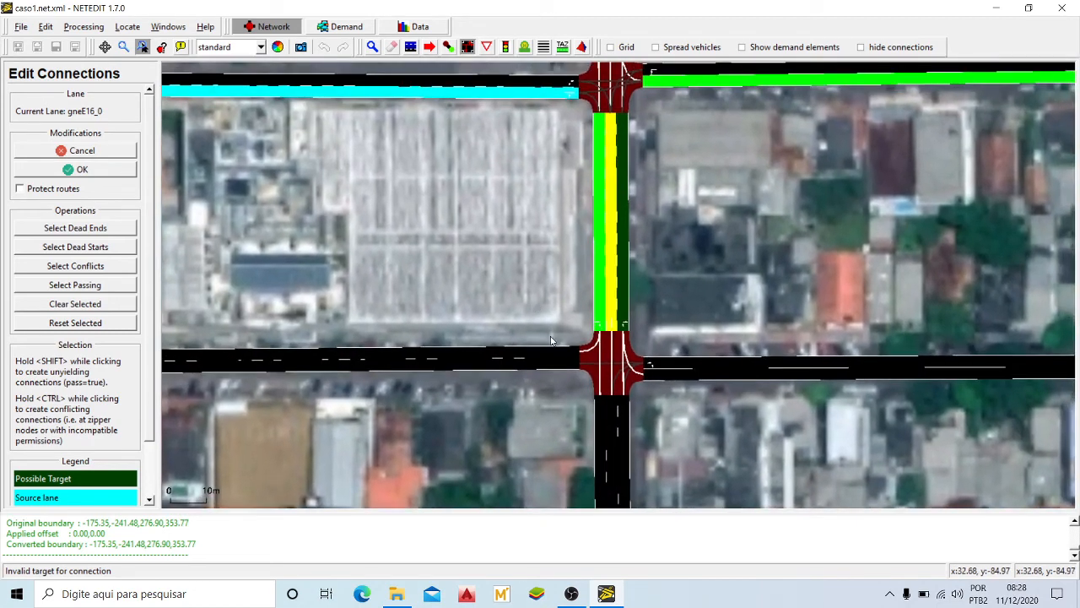
scroll(620, 394, "up", 2)
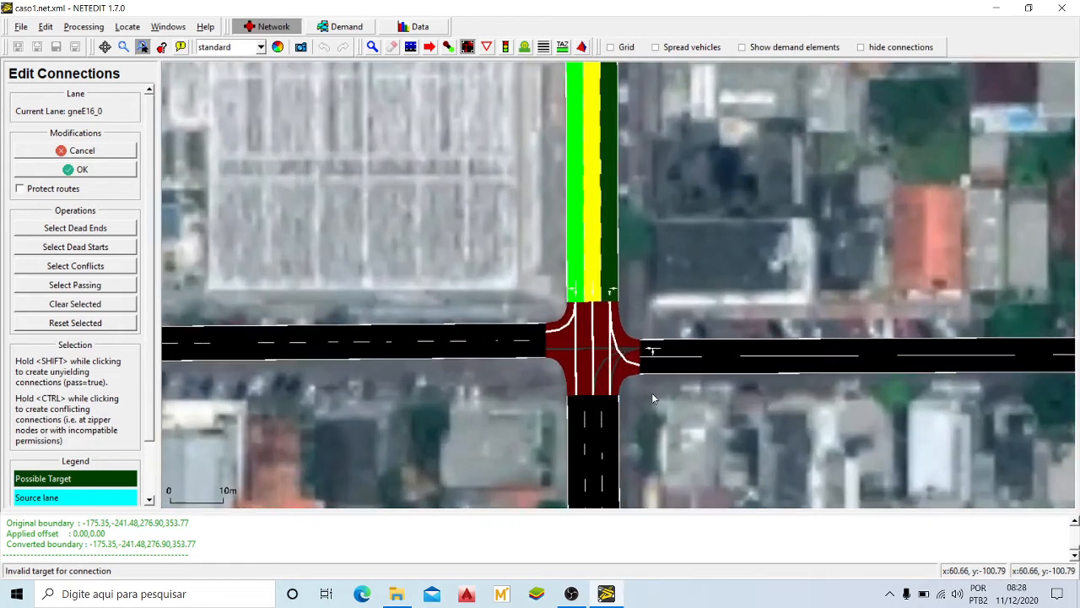
scroll(616, 384, "down", 2)
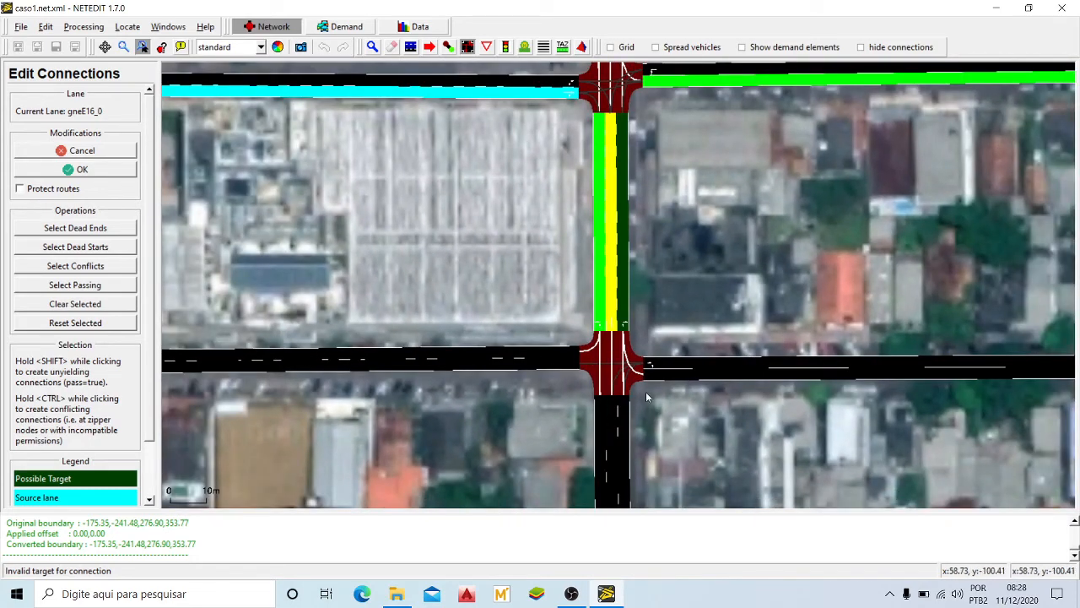
scroll(645, 386, "up", 2)
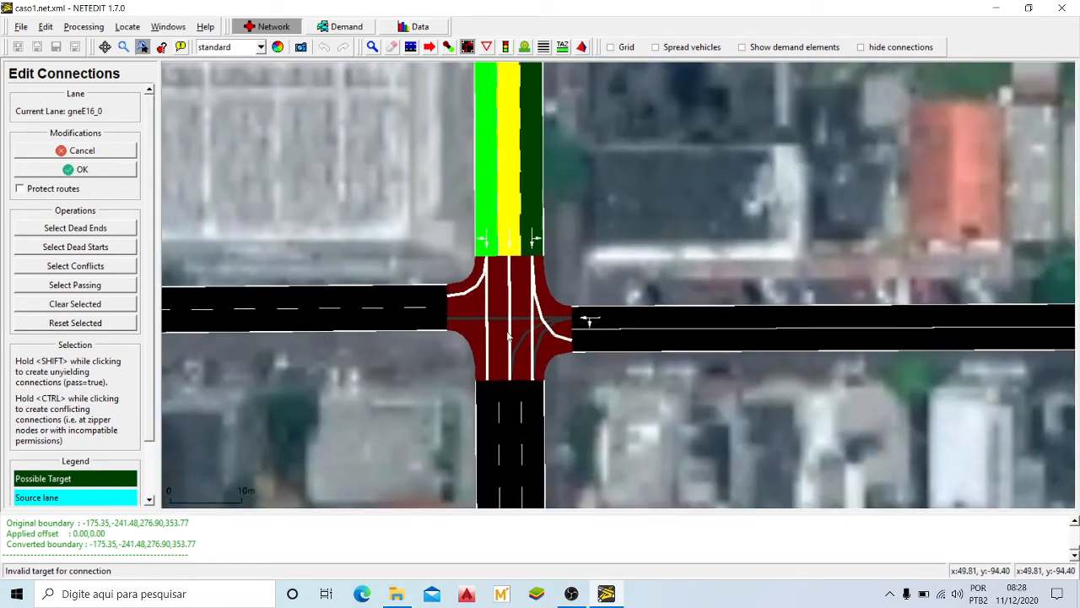
scroll(527, 344, "up", 3)
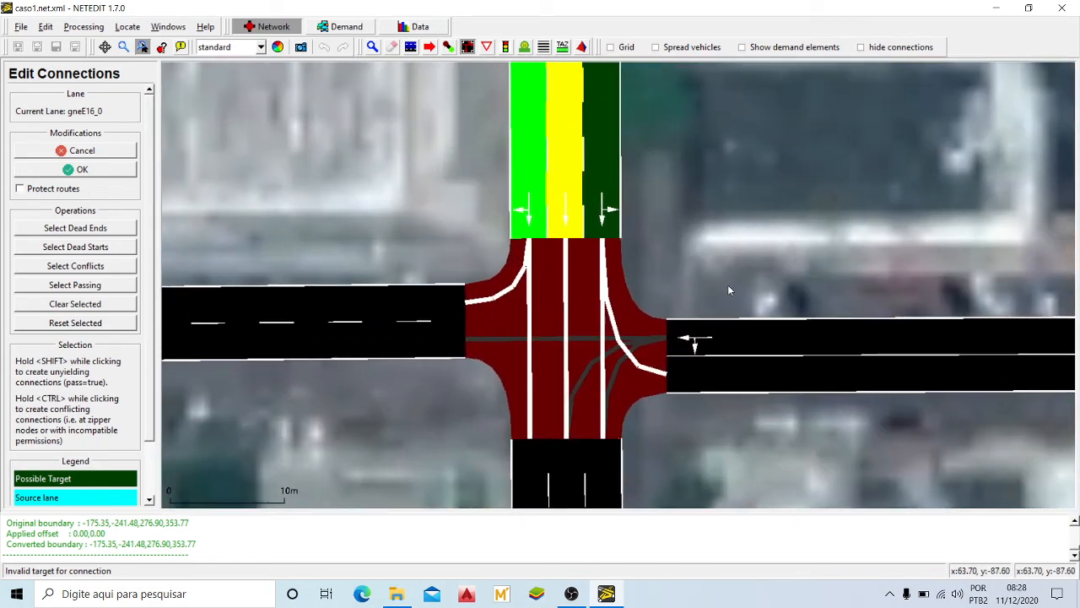
left_click_drag(729, 289, 730, 272)
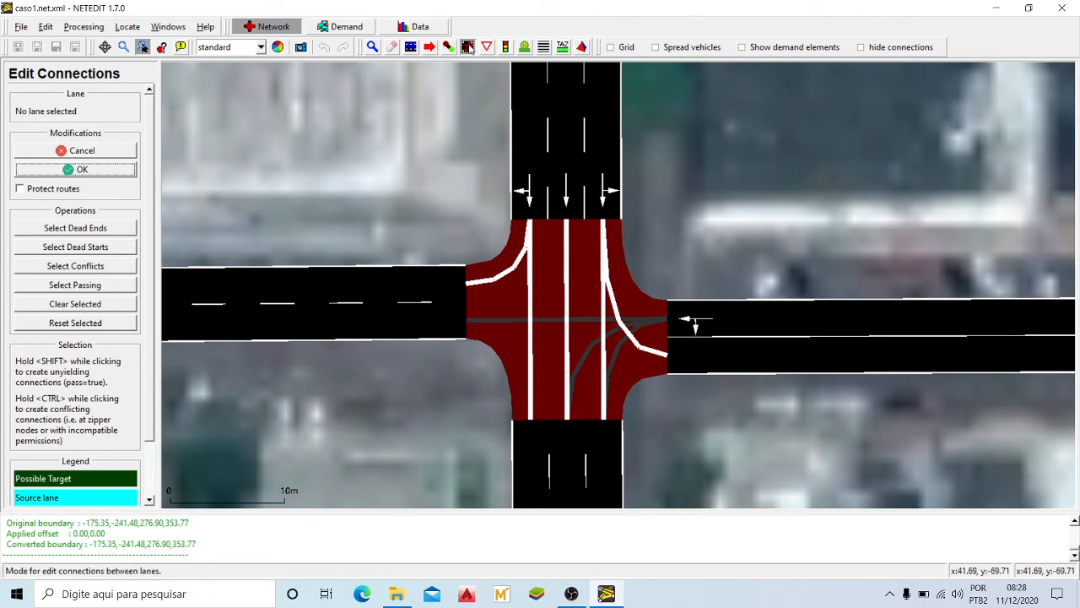
Step: Connect the avenue's westernmost southbound lane to the southern westbound exit lane, and accept the change
left_click(530, 149)
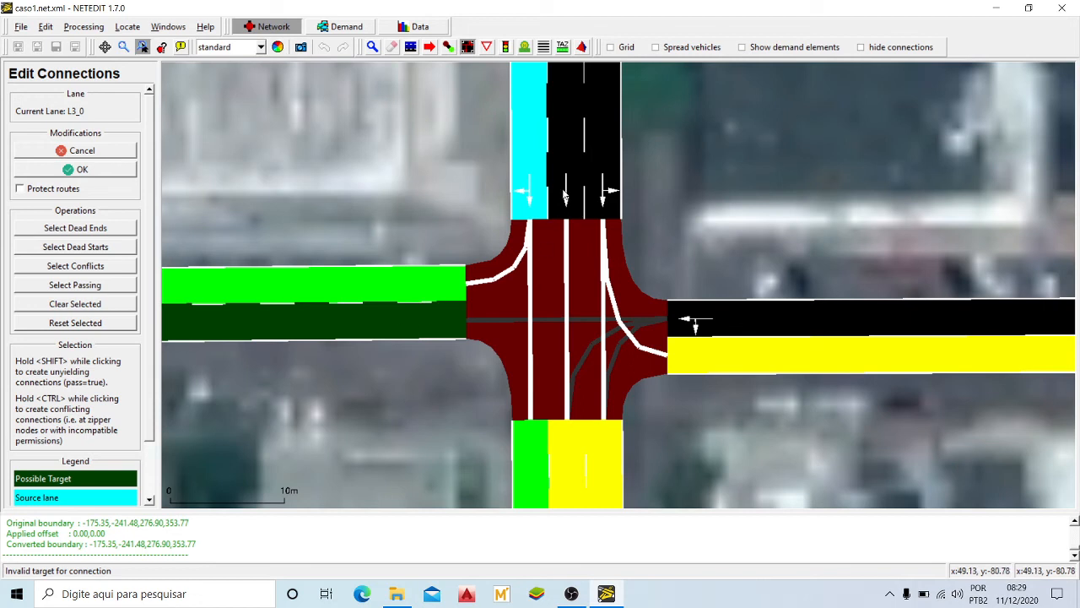
left_click(445, 318)
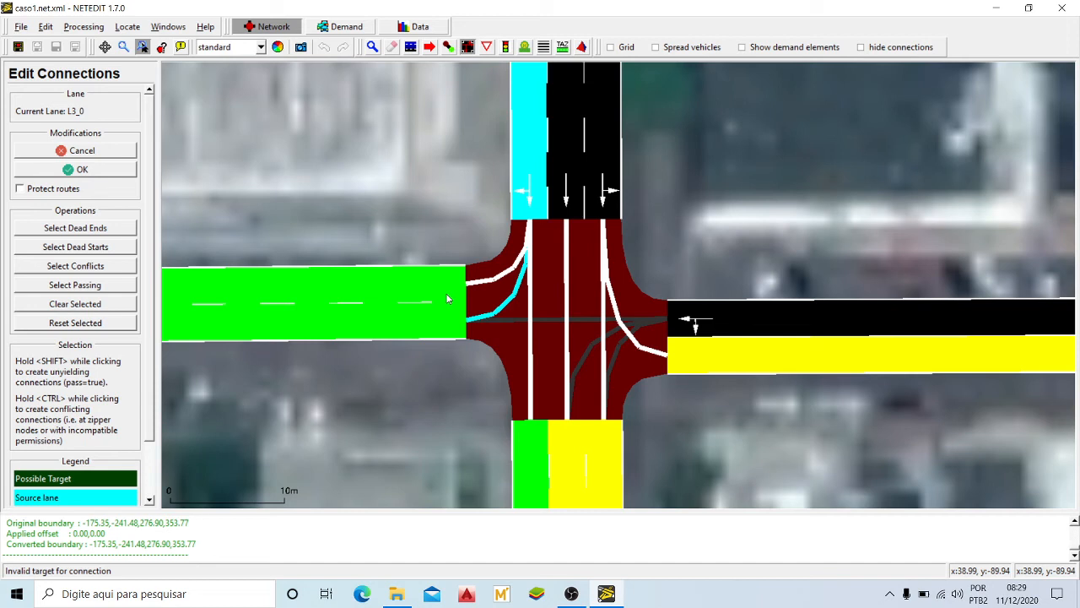
left_click(71, 171)
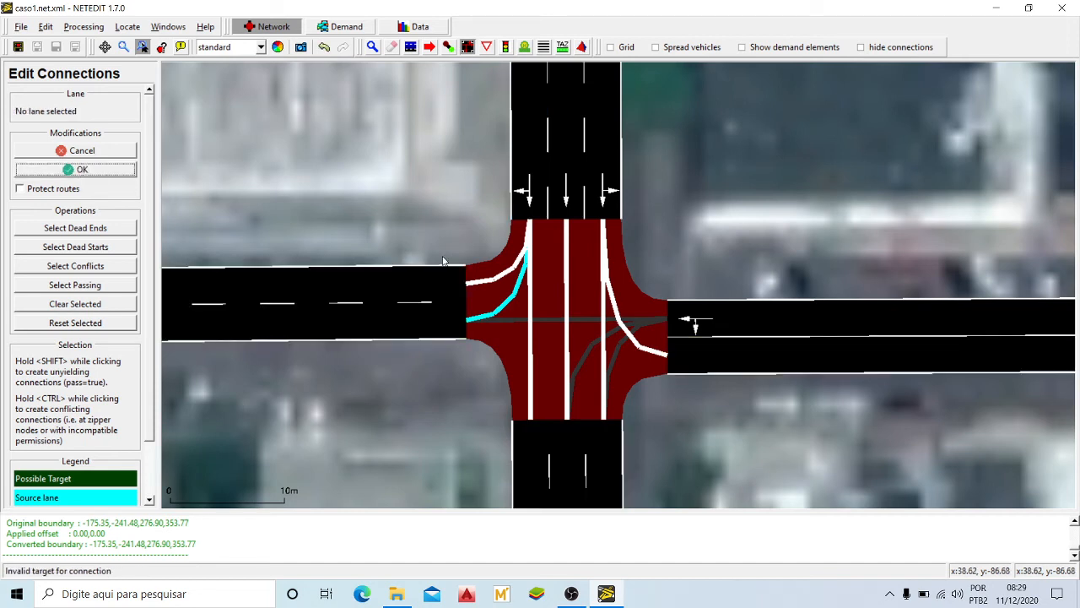
Step: Check the connection targets of the avenue's middle and easternmost southbound lanes at this junction
left_click(569, 146)
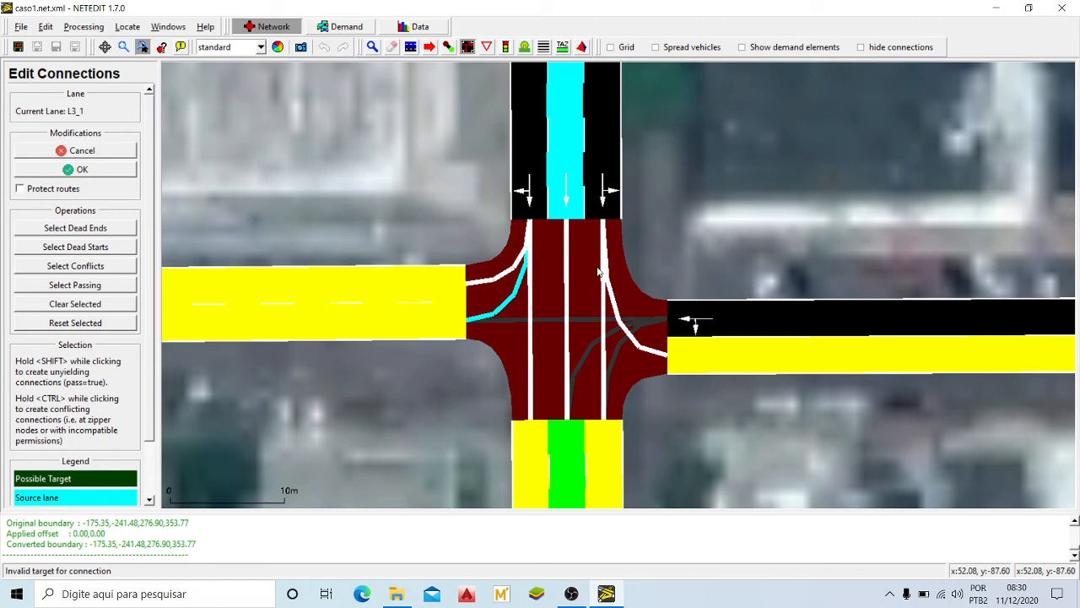
left_click(83, 170)
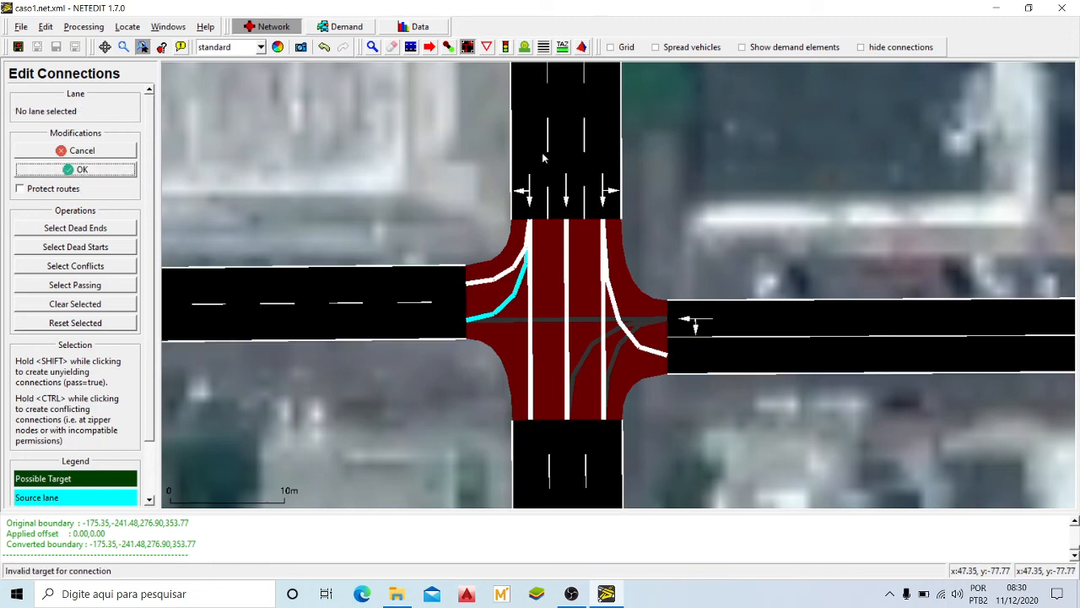
left_click(604, 141)
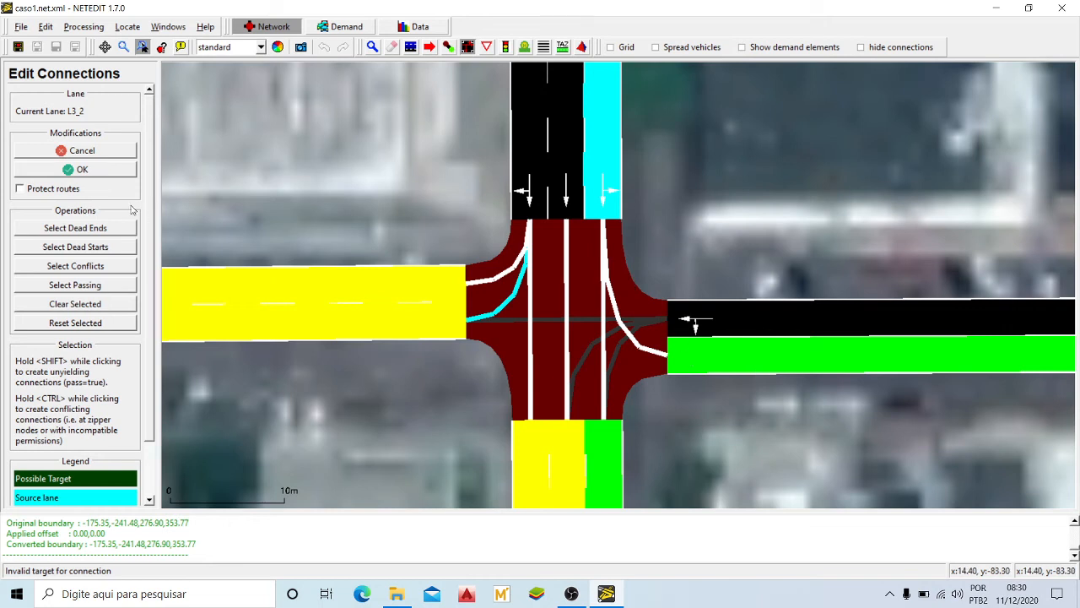
left_click(75, 169)
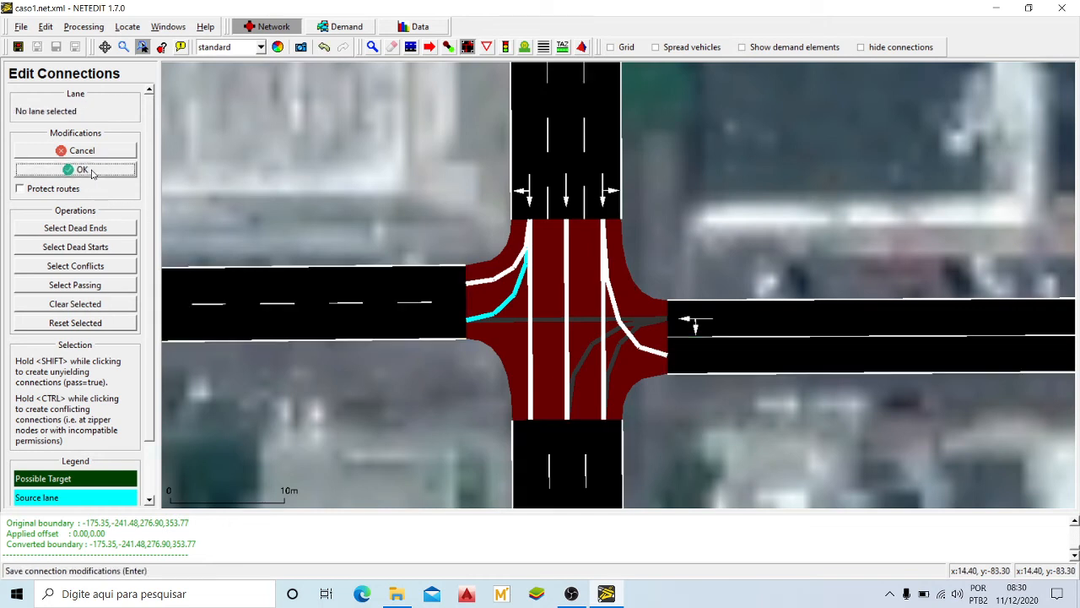
Step: Connect the westbound approach lane across the junction to the northern westbound exit lane, and accept the change
left_click(783, 317)
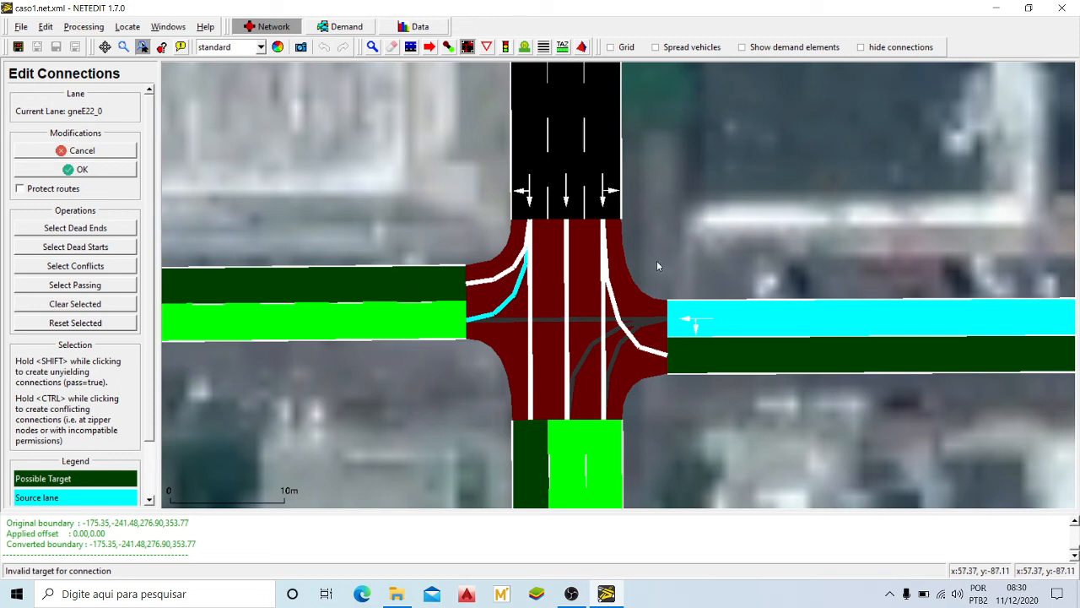
left_click(440, 290)
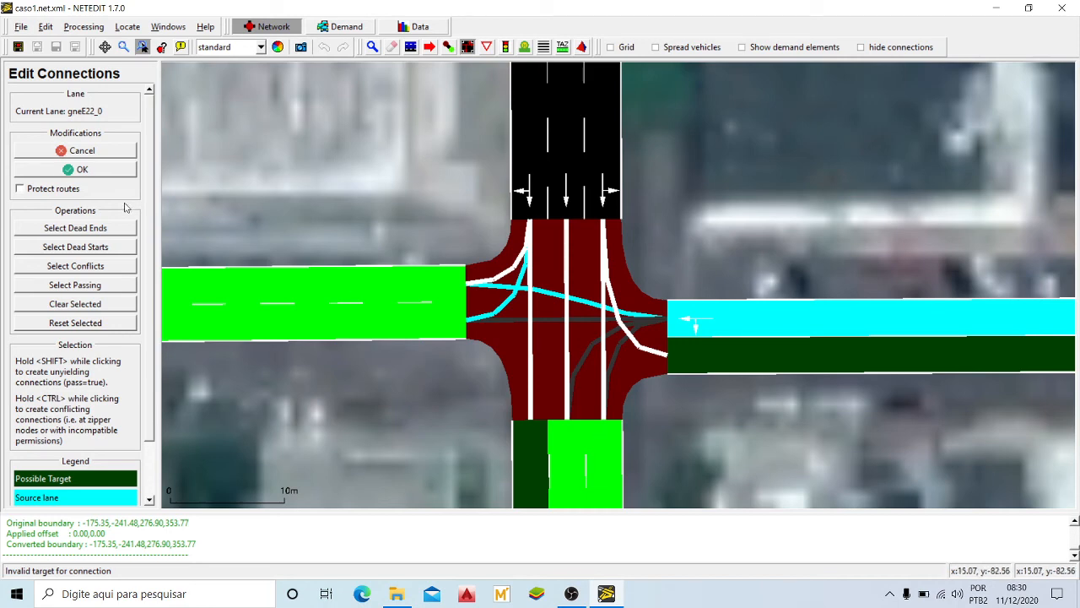
left_click(103, 171)
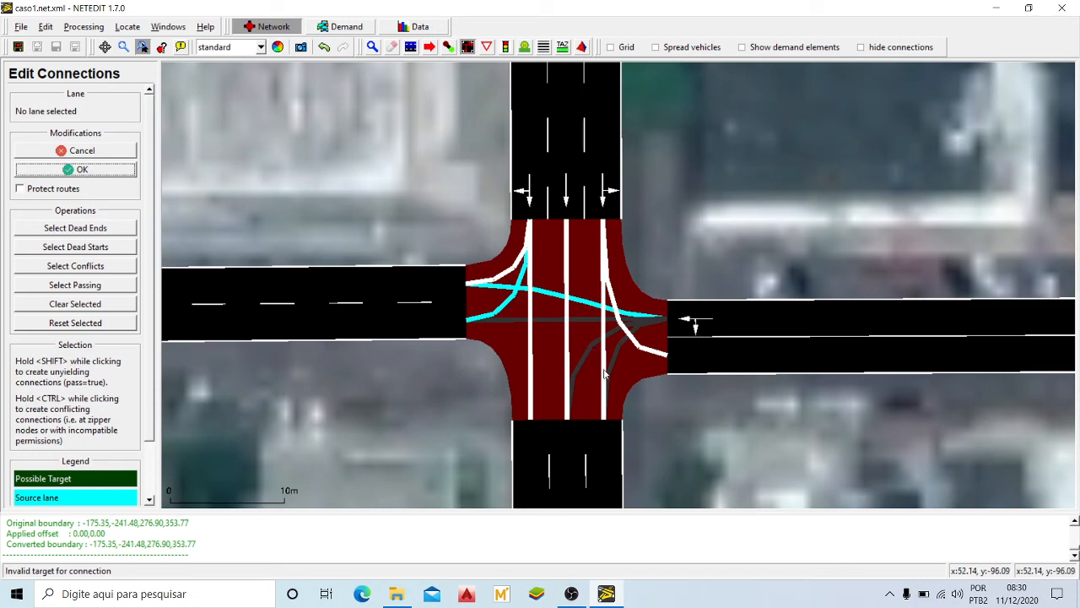
Step: Look over the avenue down to its southern end and examine the southernmost junction's lane connections
left_click_drag(699, 439, 713, 349)
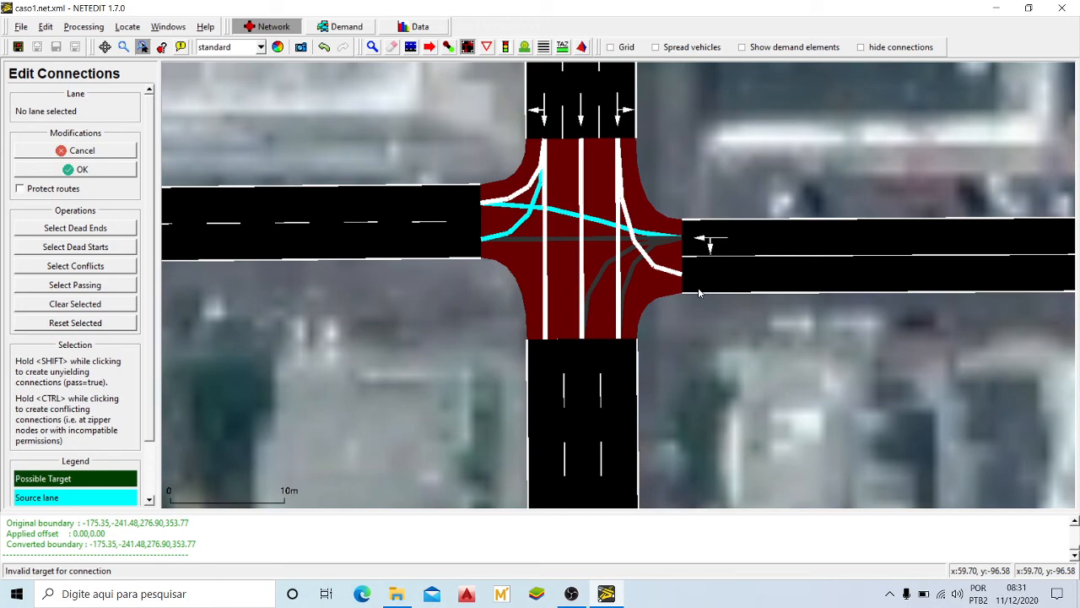
scroll(625, 297, "down", 10)
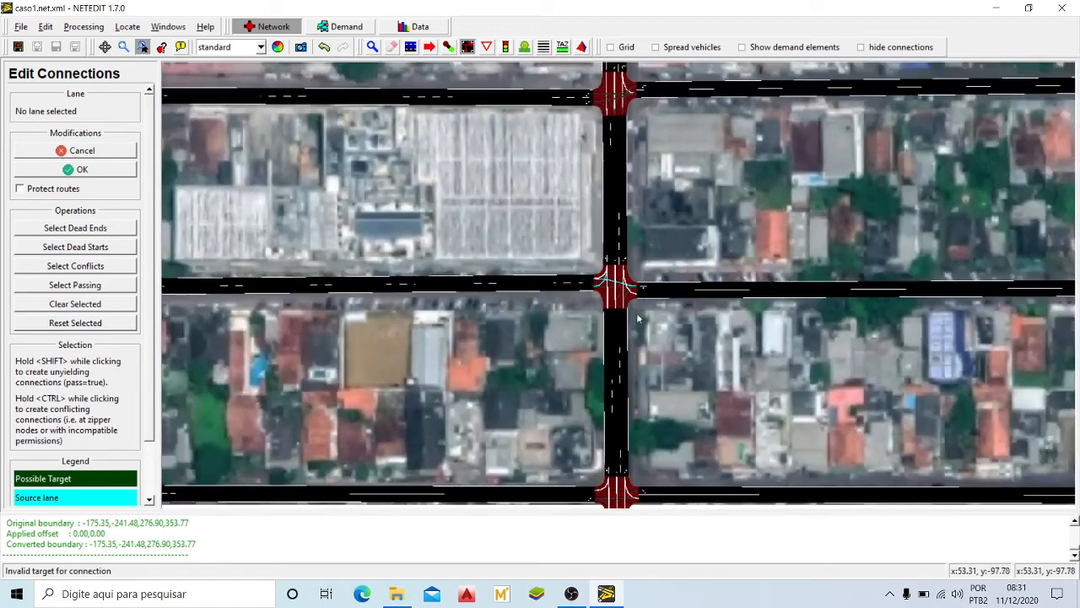
left_click_drag(637, 318, 721, 291)
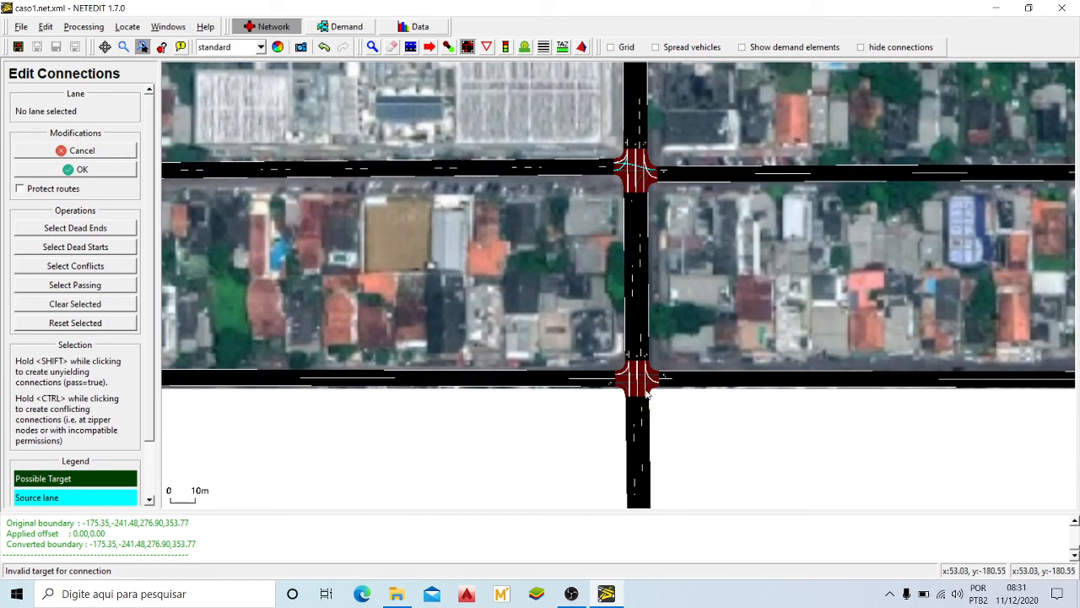
scroll(646, 393, "up", 4)
scroll(647, 394, "down", 2)
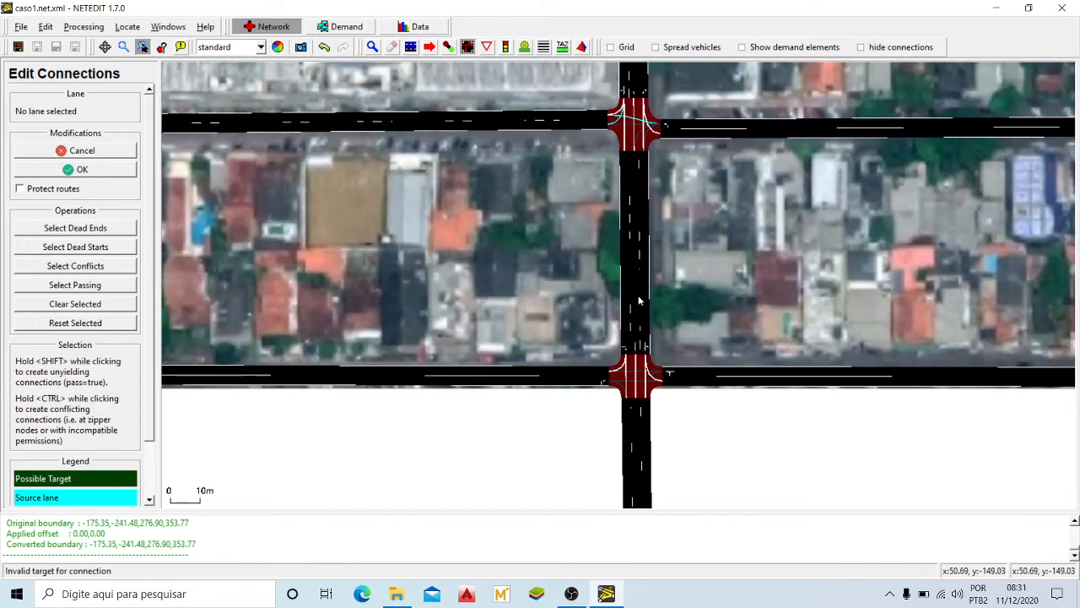
left_click_drag(687, 448, 685, 374)
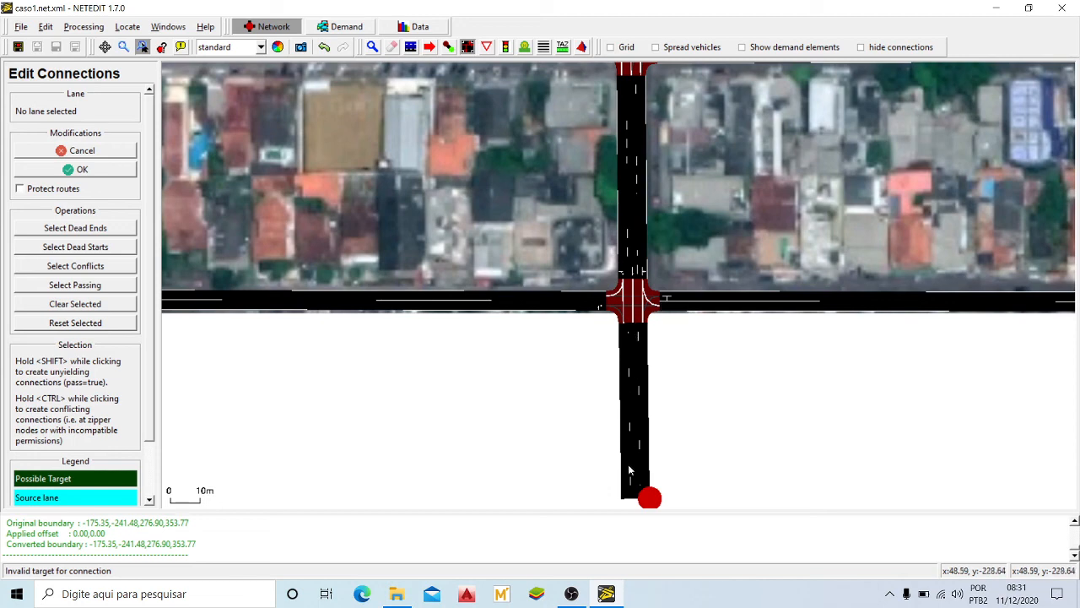
left_click_drag(684, 347, 616, 346)
scroll(576, 302, "up", 3)
scroll(576, 303, "up", 1)
left_click_drag(701, 418, 735, 443)
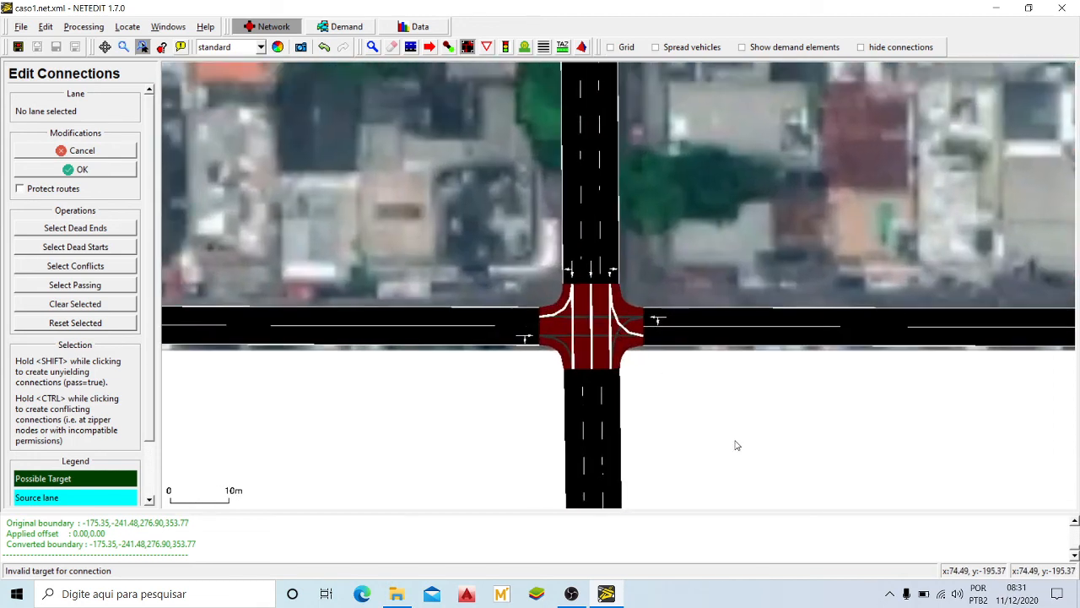
scroll(571, 253, "up", 2)
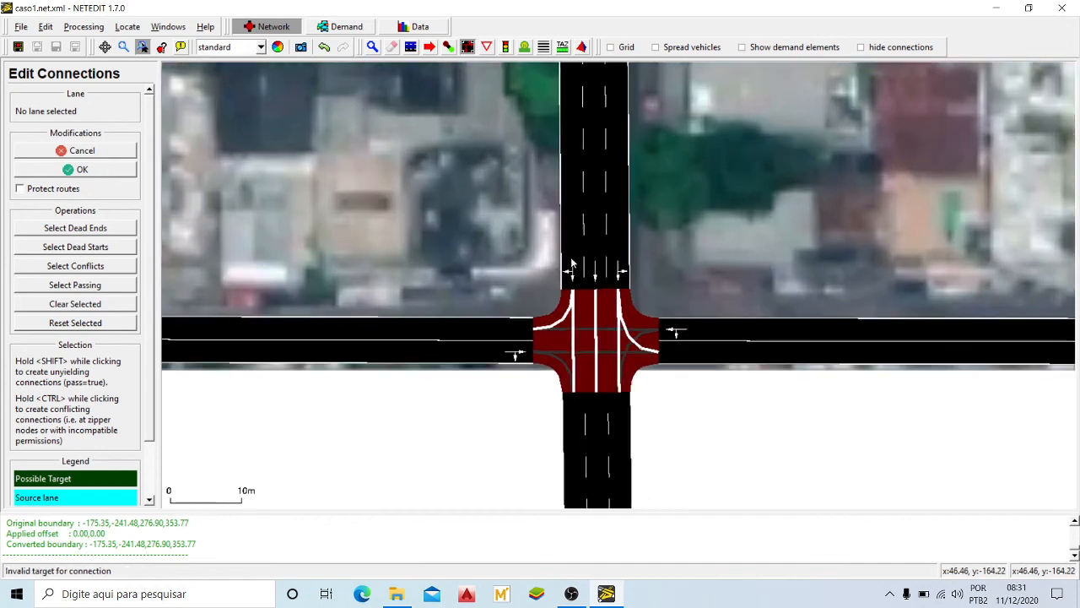
Step: Check the connection targets of each of the avenue's three southbound lanes at the southernmost junction
left_click(570, 194)
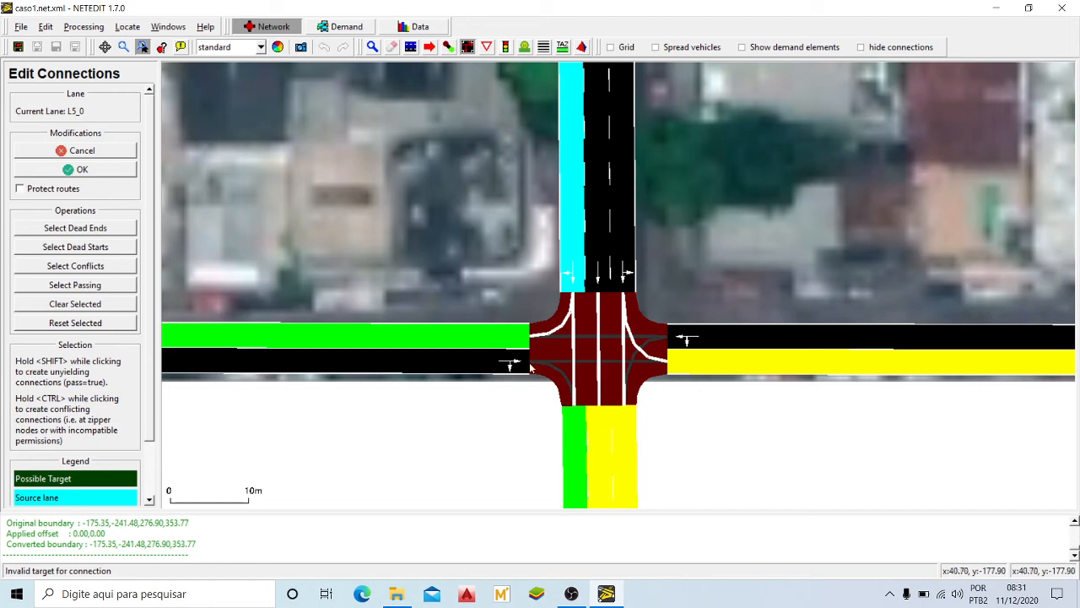
left_click(95, 171)
left_click(594, 213)
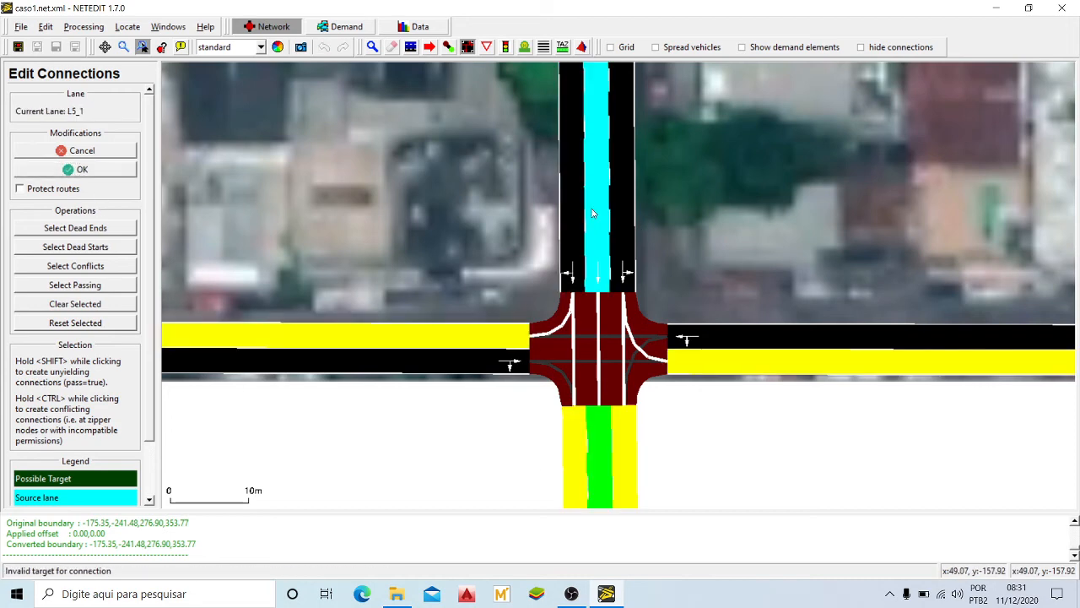
left_click(120, 170)
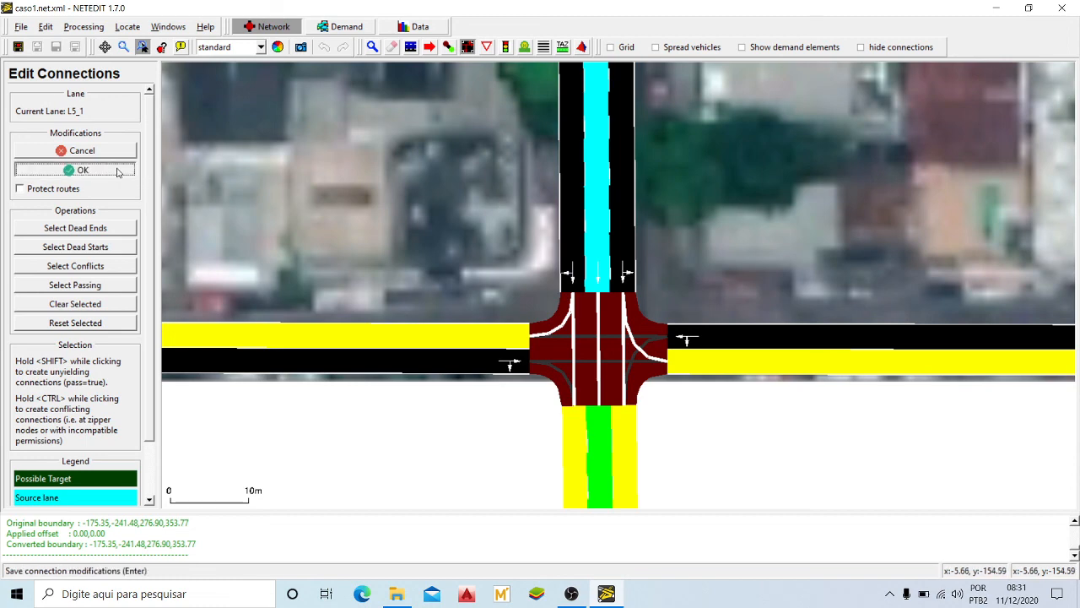
left_click(624, 198)
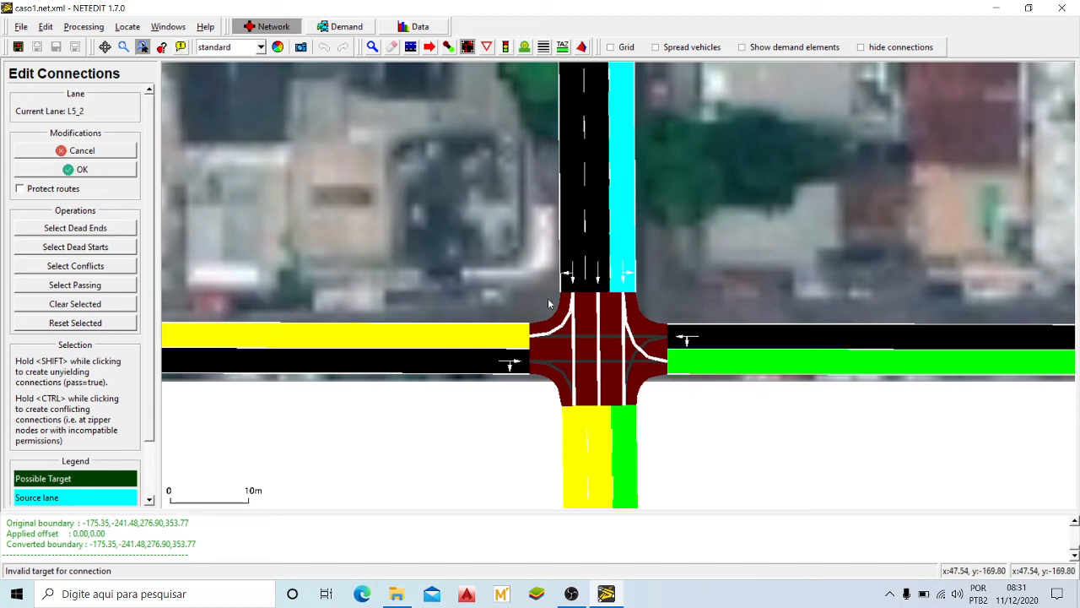
left_click(105, 170)
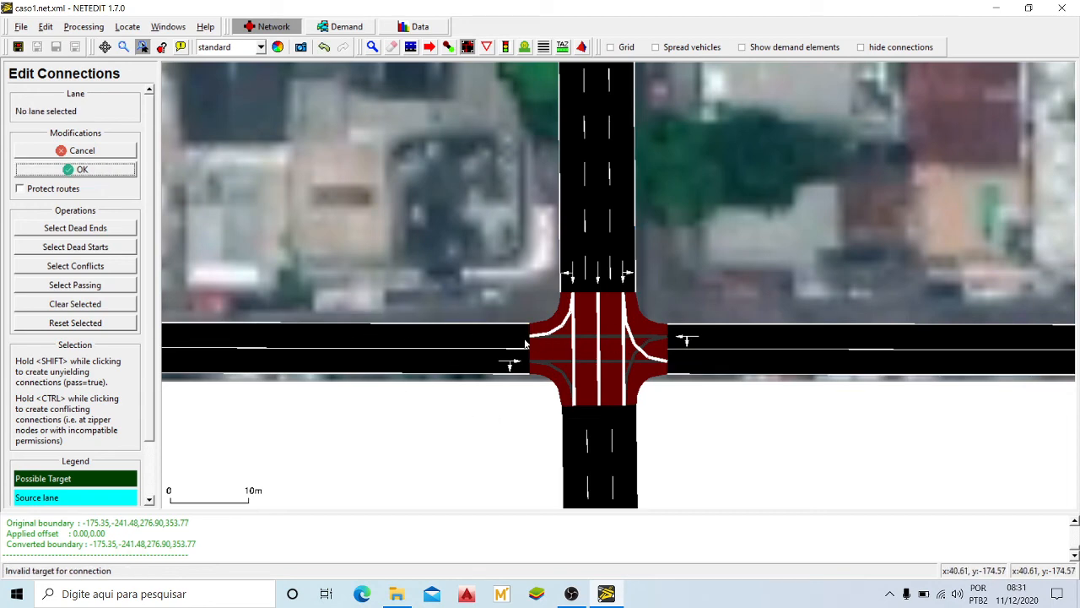
Step: Try connecting the eastbound approach lane to the avenue's middle southbound exit lane, and remove that connection again
left_click(460, 364)
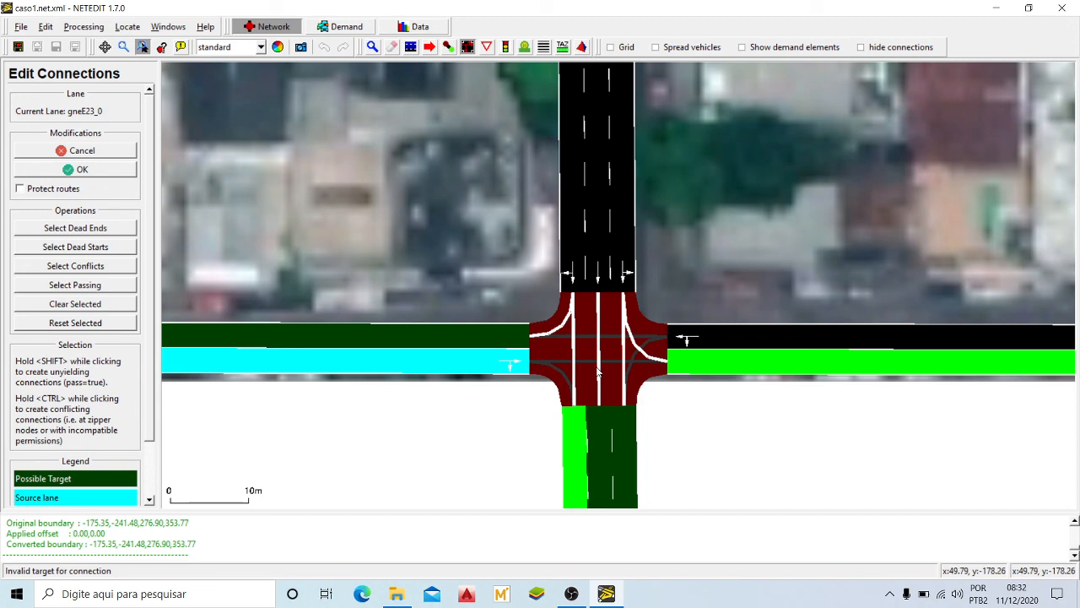
left_click(604, 451)
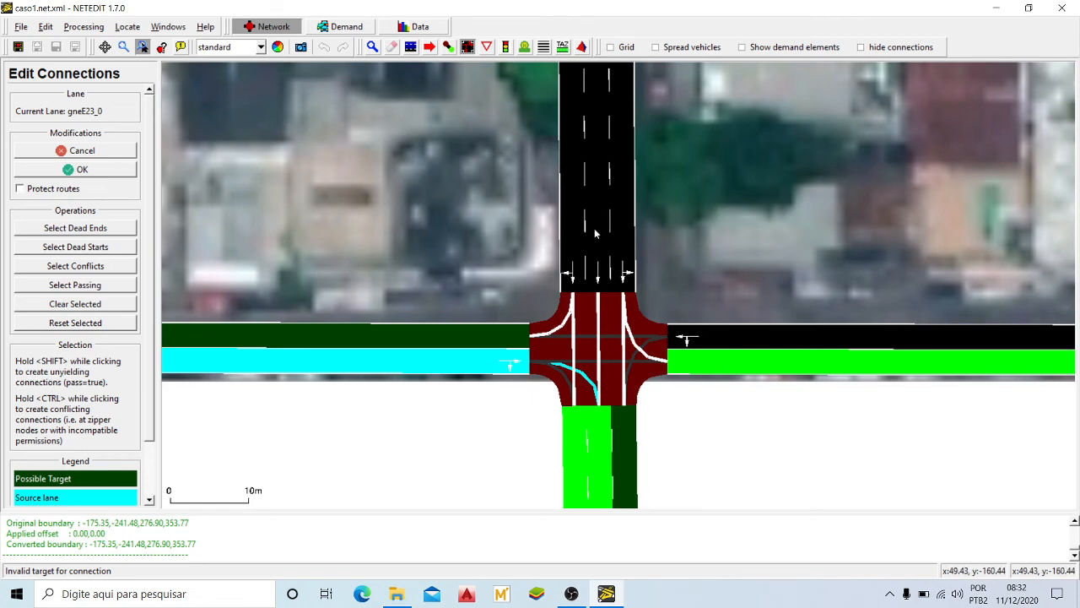
left_click(593, 427)
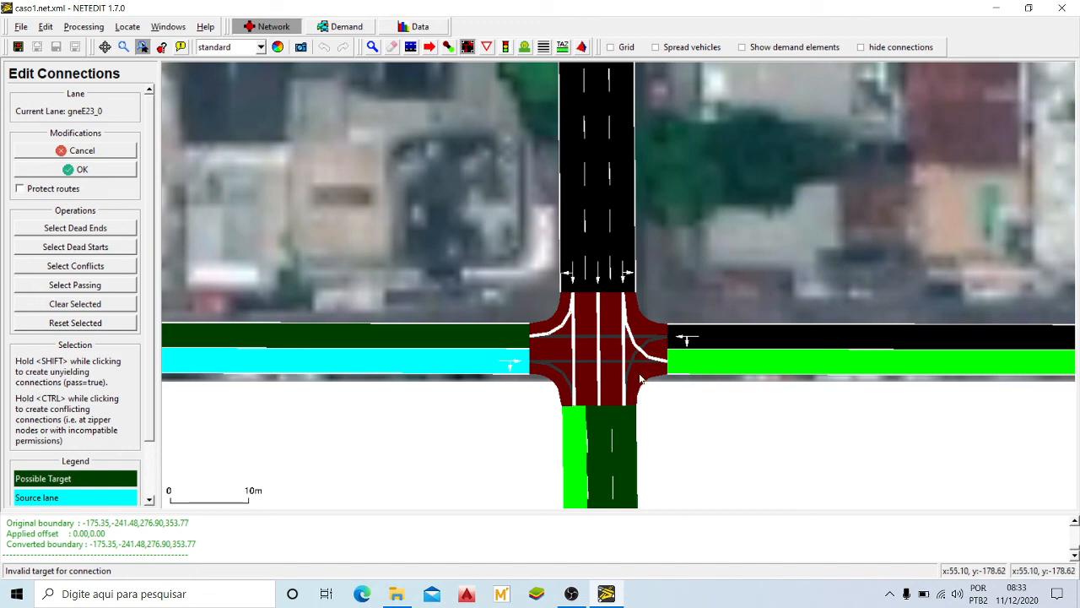
Step: Check the connection targets of the westbound approach lane at the southernmost junction, and accept its connections
left_click(76, 169)
left_click(731, 340)
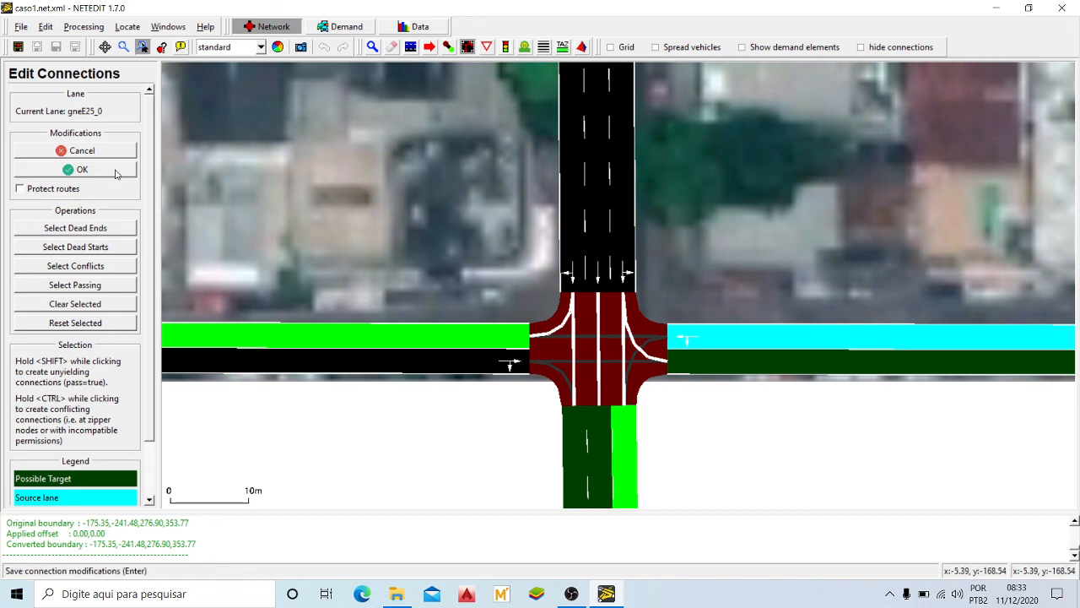
left_click(76, 170)
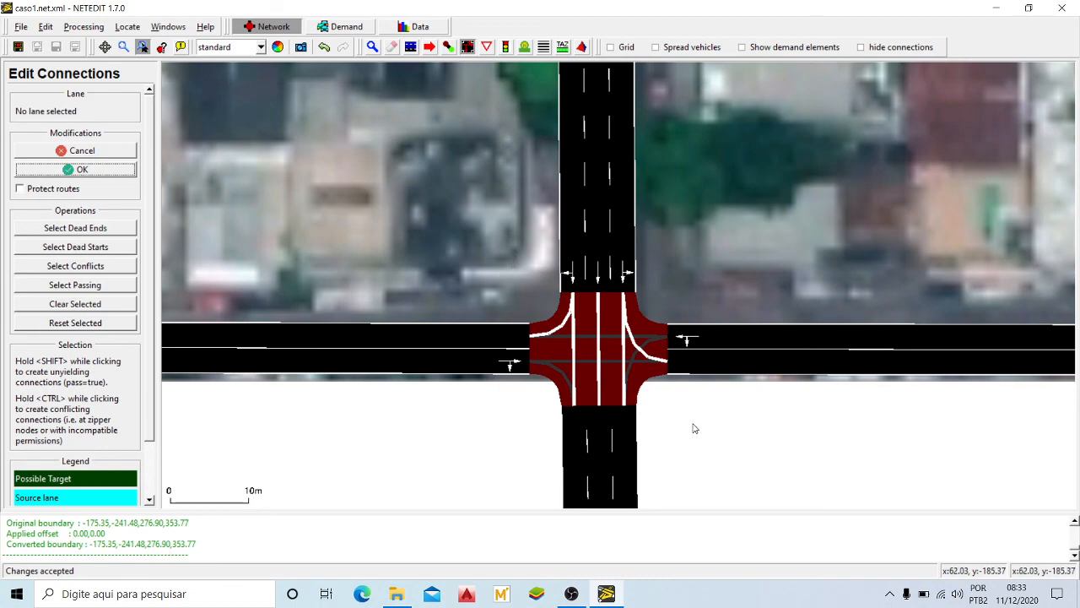
Step: Look over the whole road network and examine the junctions along the central avenue from north to south
scroll(679, 423, "down", 10)
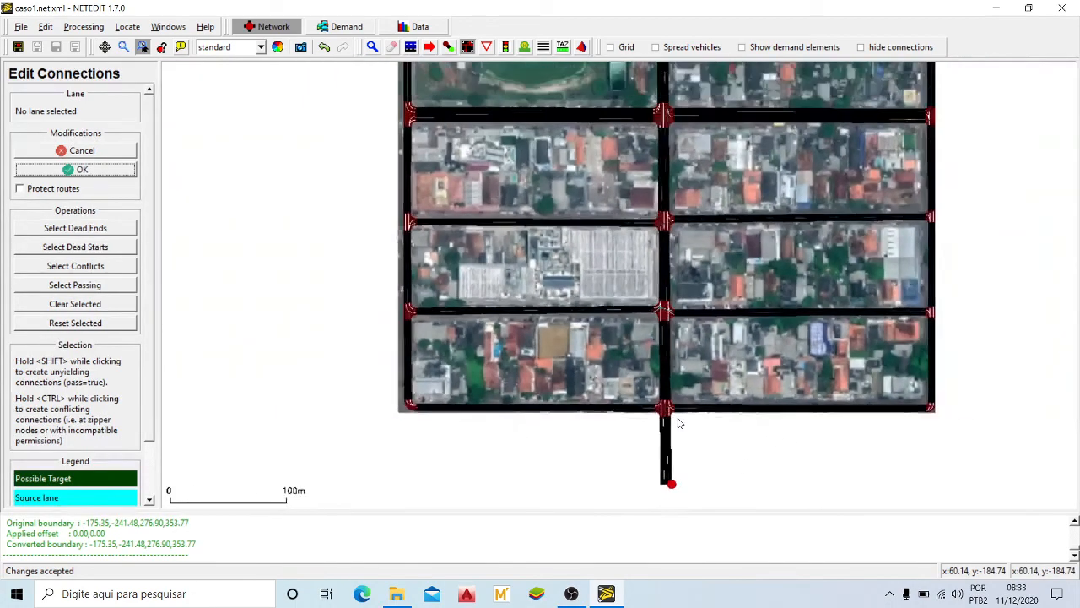
scroll(679, 423, "down", 1)
left_click_drag(723, 446, 628, 505)
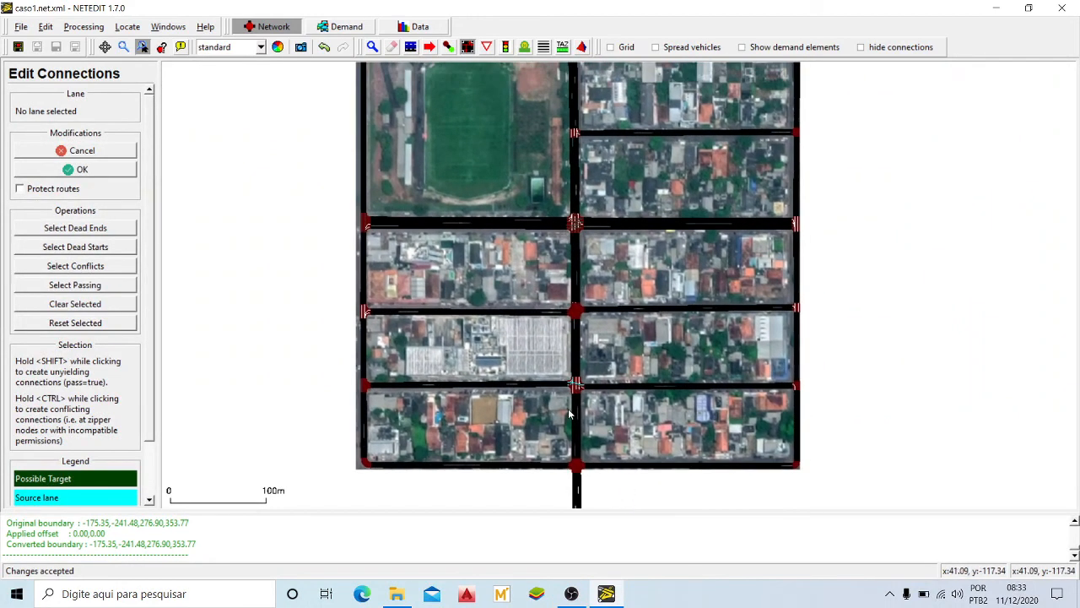
left_click_drag(639, 177, 650, 214)
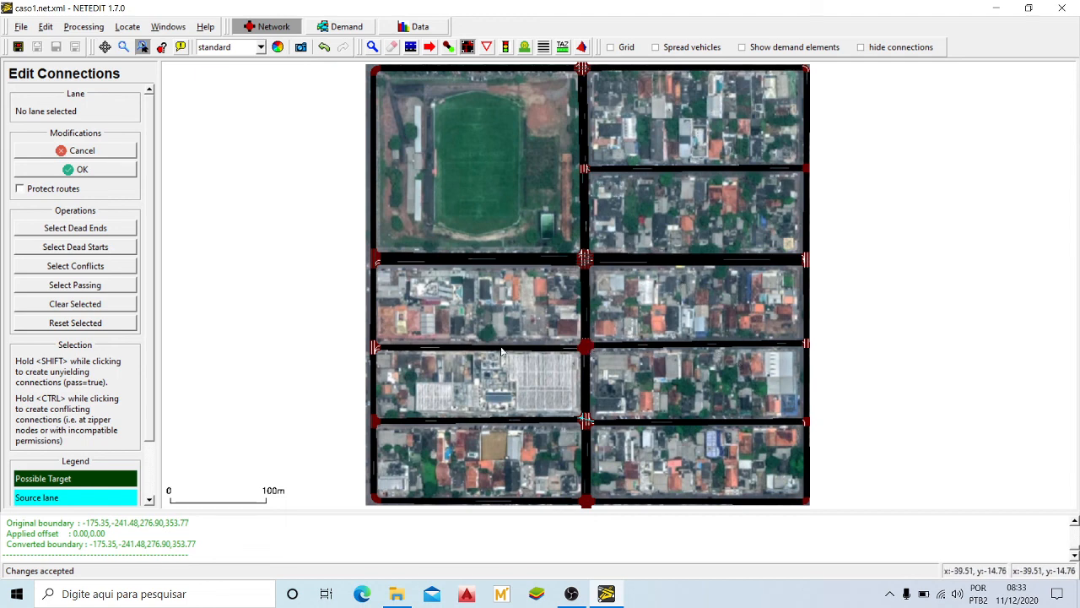
mouse_move(710, 231)
left_mouse_down()
mouse_move(707, 256)
mouse_move(708, 227)
left_mouse_up()
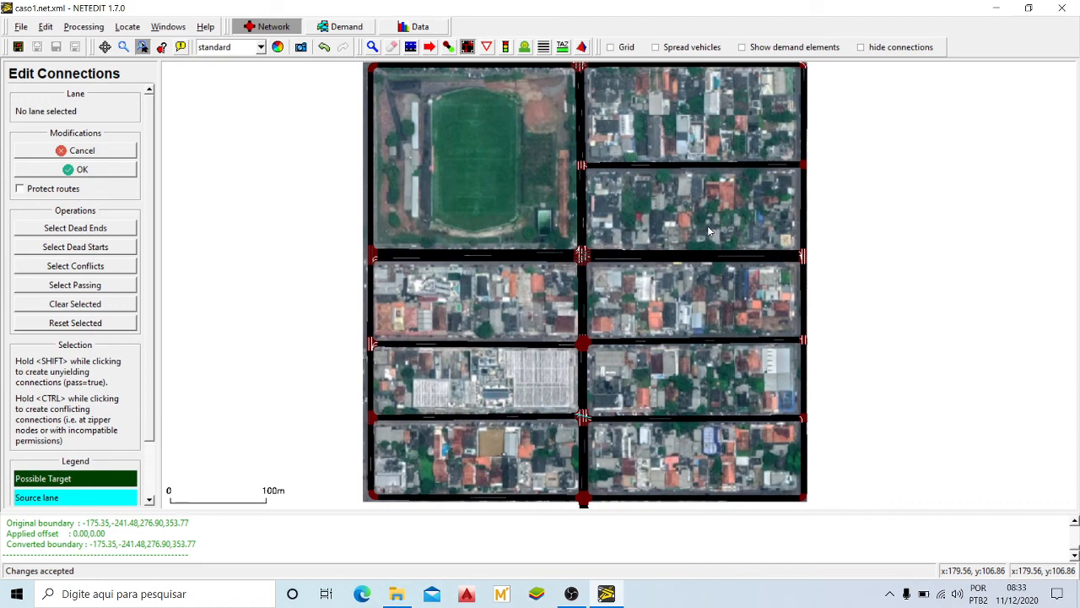
left_click_drag(630, 219, 624, 238)
scroll(591, 89, "up", 10)
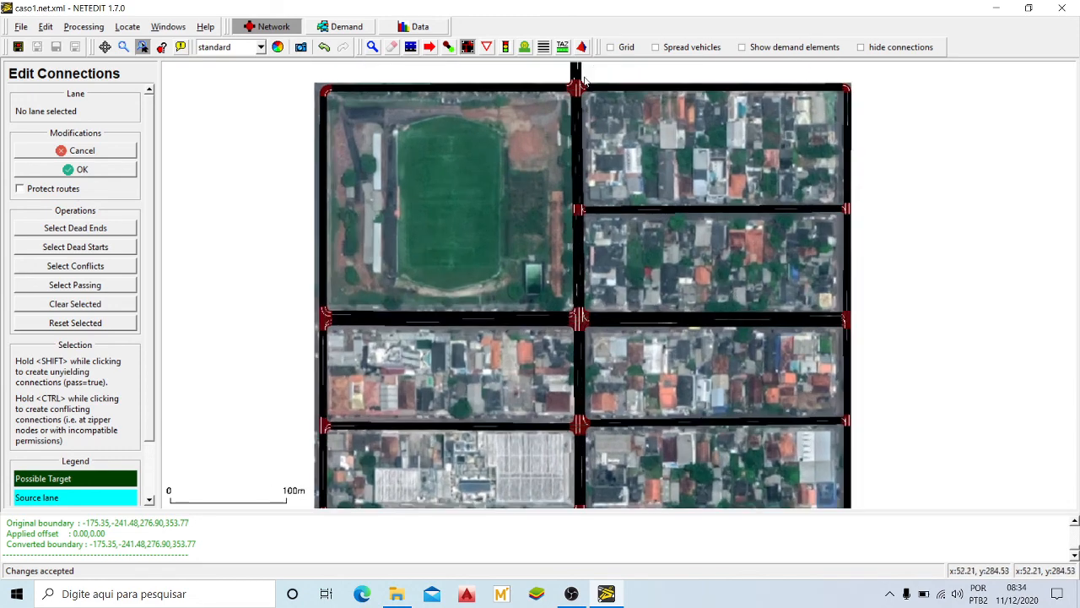
scroll(612, 165, "down", 6)
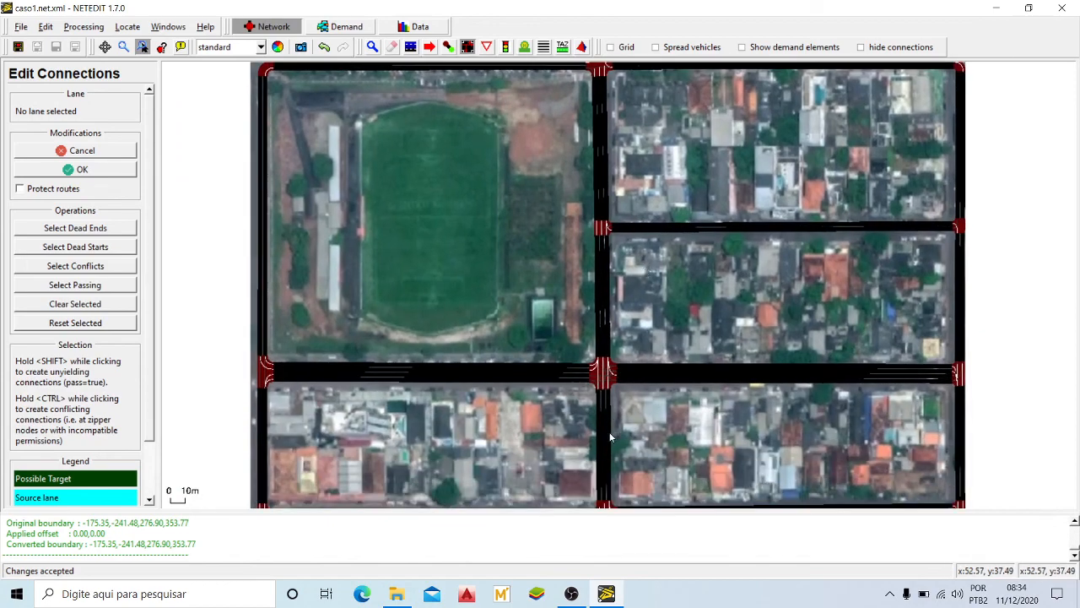
scroll(612, 422, "up", 5)
scroll(612, 422, "down", 5)
scroll(643, 440, "down", 10)
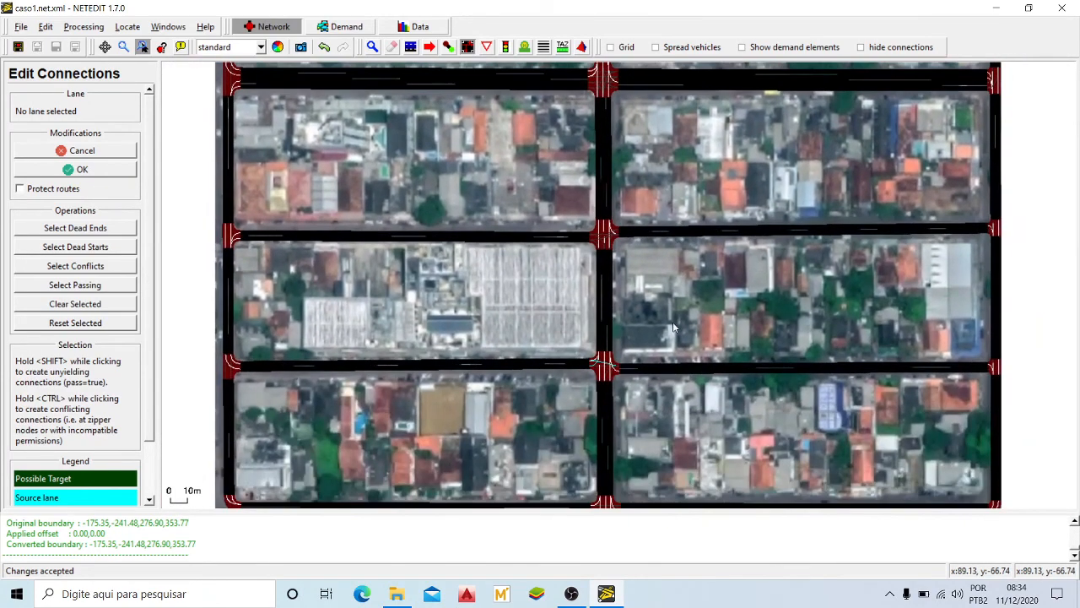
scroll(673, 321, "down", 3)
left_click_drag(672, 321, 641, 354)
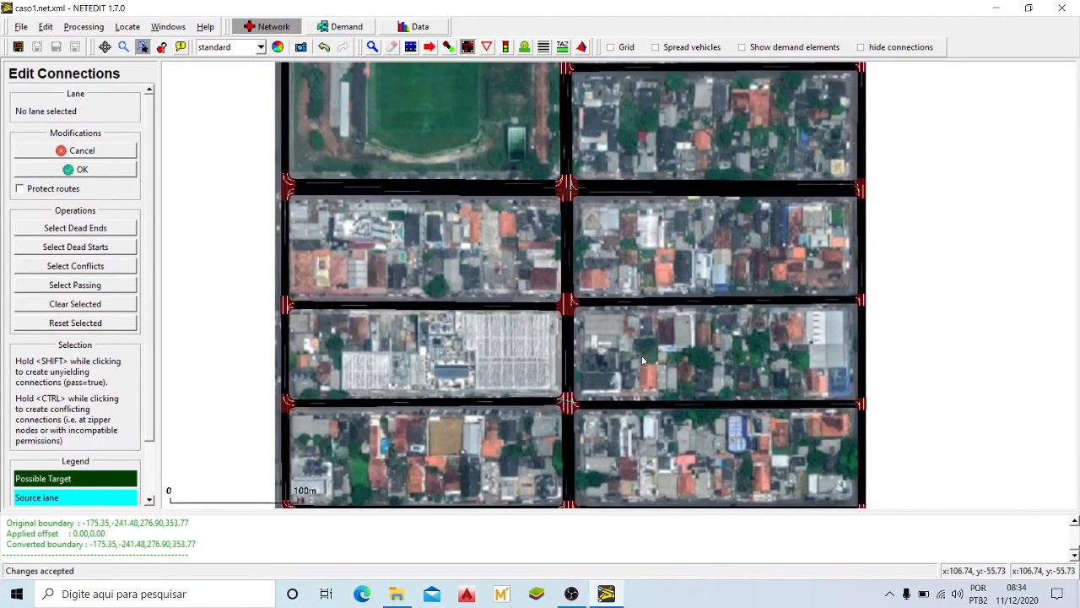
scroll(642, 354, "down", 2)
scroll(597, 180, "up", 3)
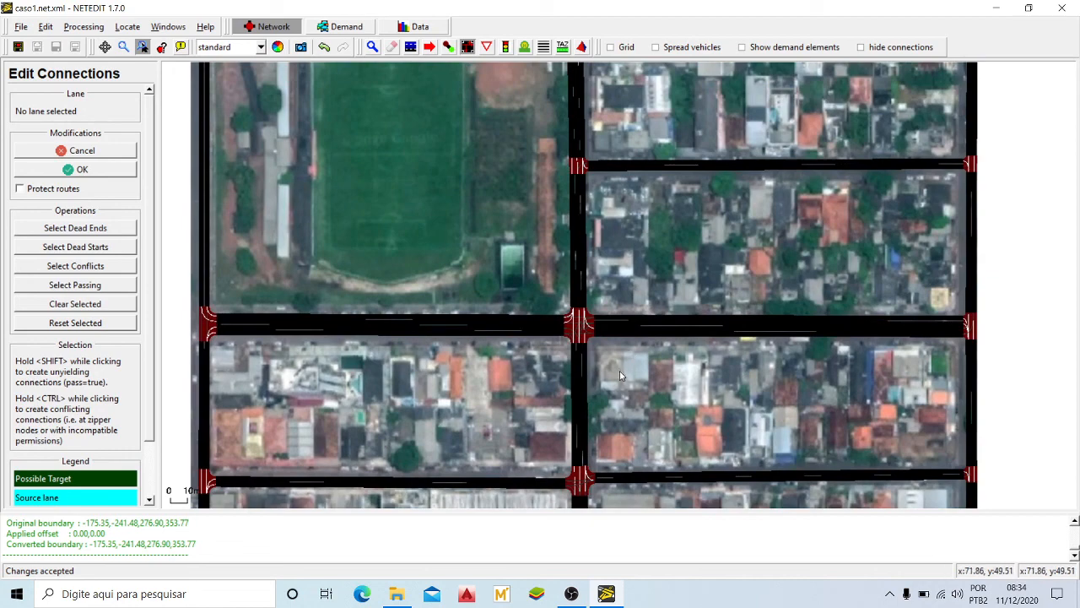
scroll(619, 370, "down", 2)
Step: Examine the lane connections where the central avenue crosses the wide east-west road just south of the football field
scroll(604, 323, "up", 5)
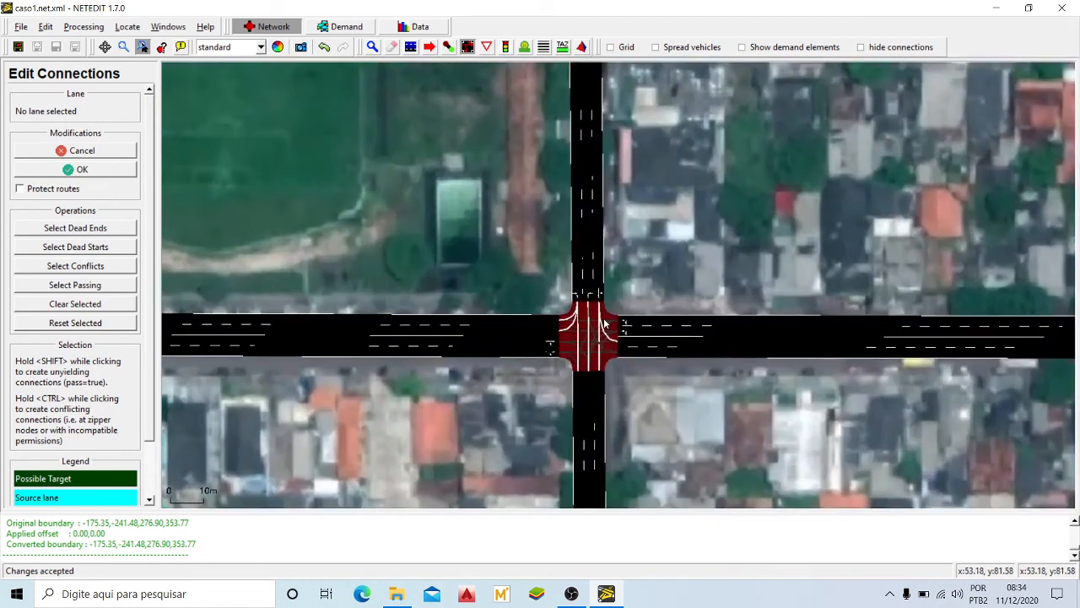
scroll(604, 323, "up", 2)
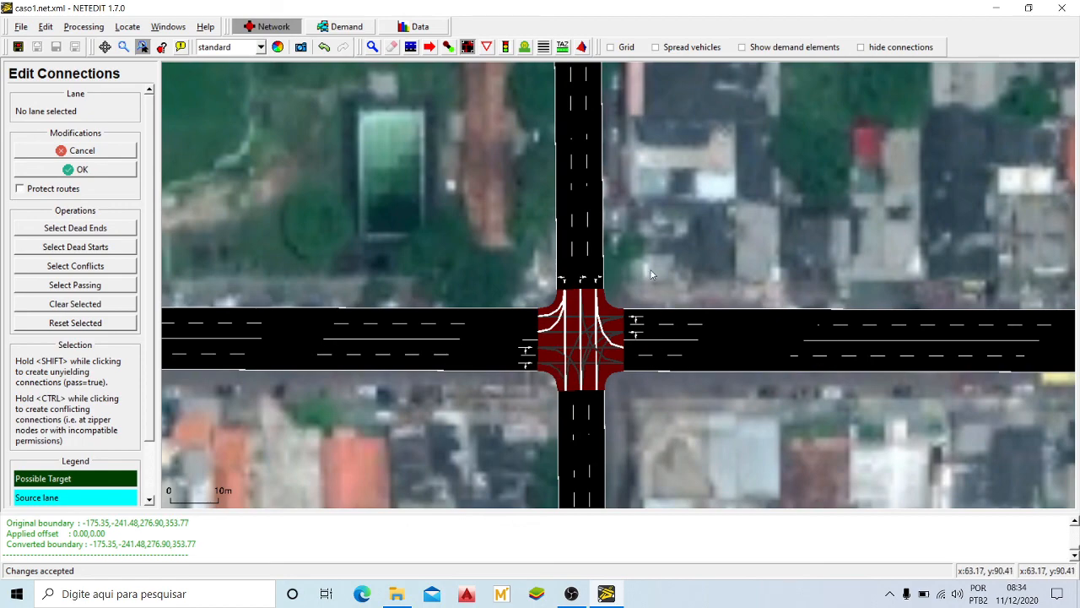
scroll(648, 347, "down", 5)
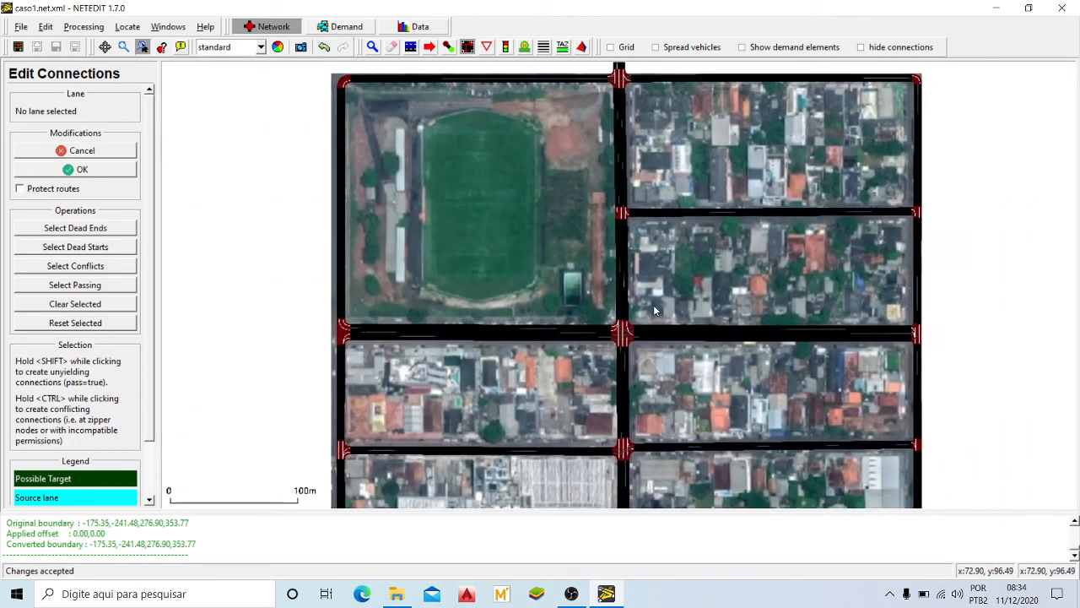
left_click_drag(654, 311, 637, 280)
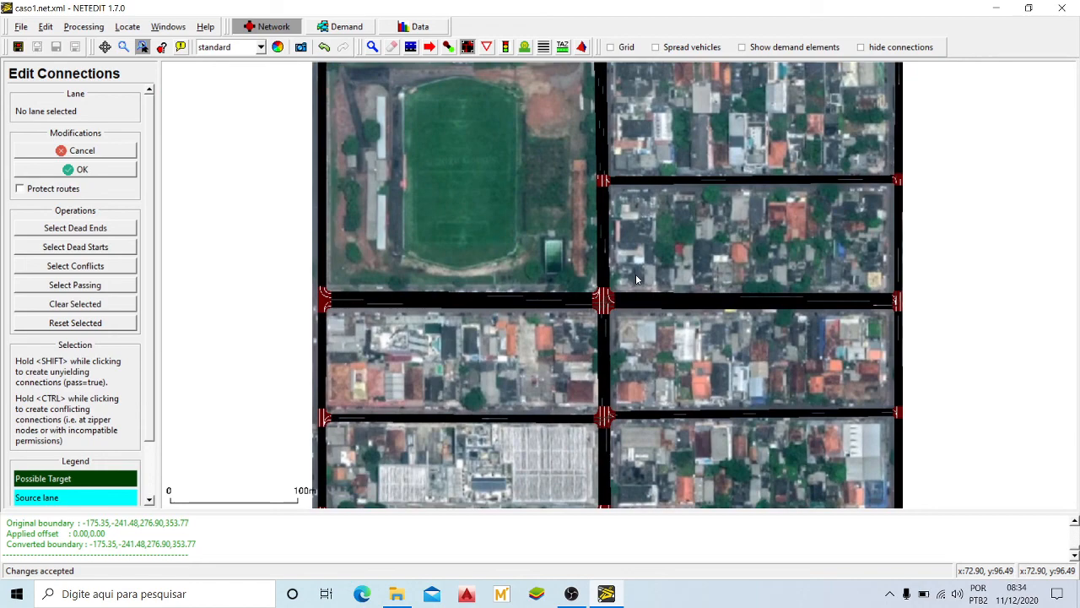
scroll(612, 300, "up", 5)
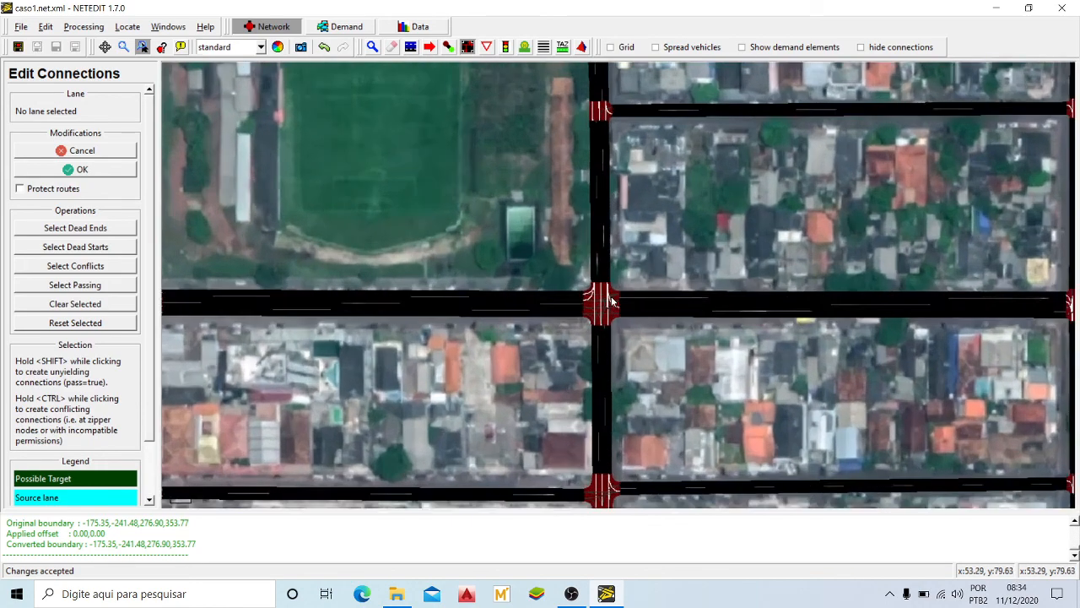
left_click_drag(656, 268, 643, 245)
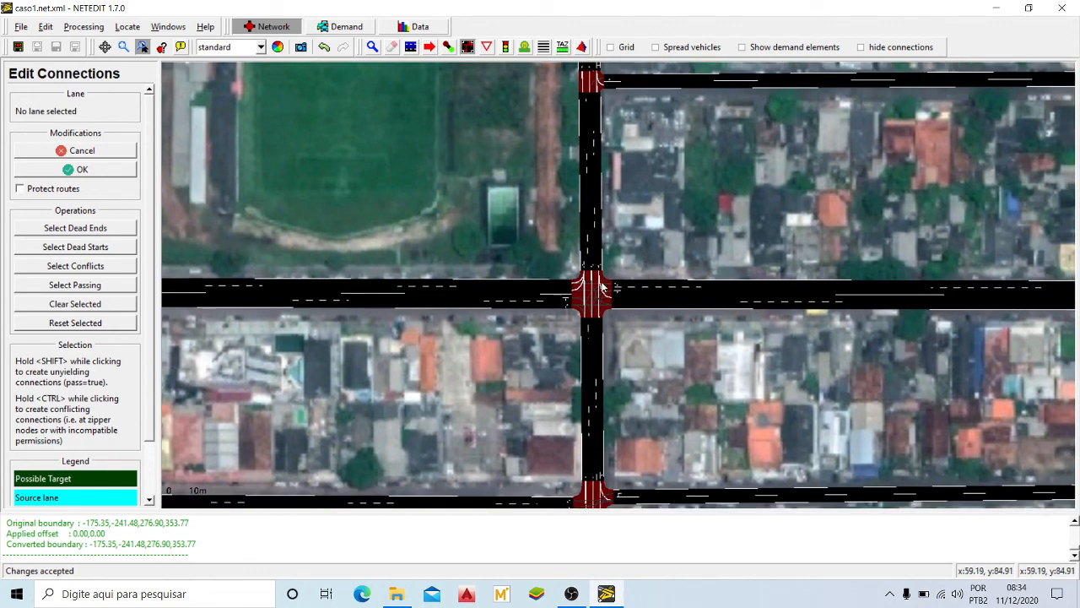
scroll(628, 295, "up", 3)
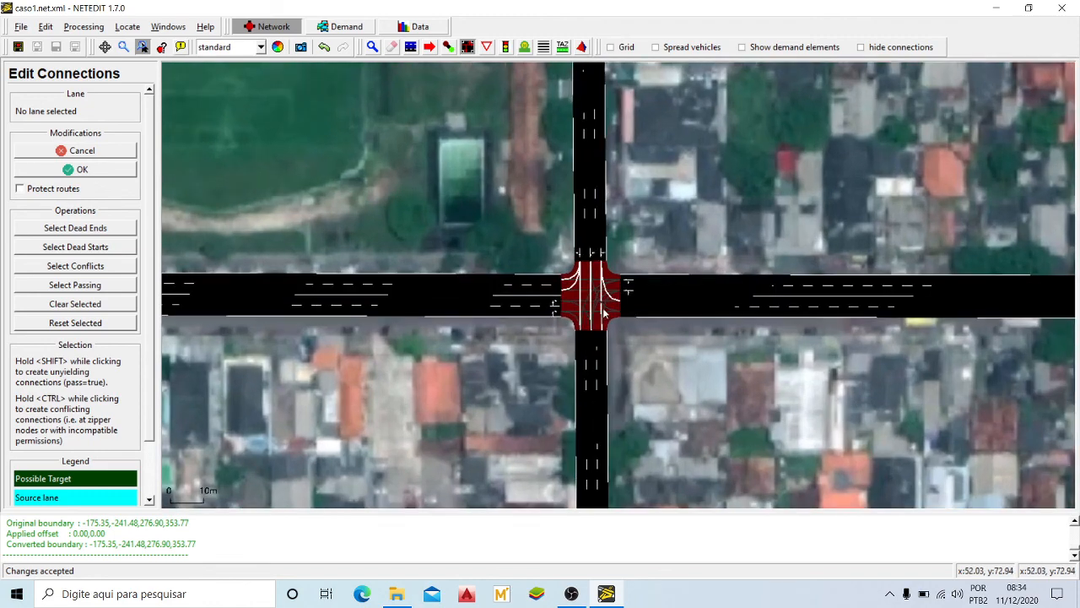
scroll(605, 315, "down", 5)
left_click_drag(633, 359, 626, 305)
scroll(627, 305, "down", 3)
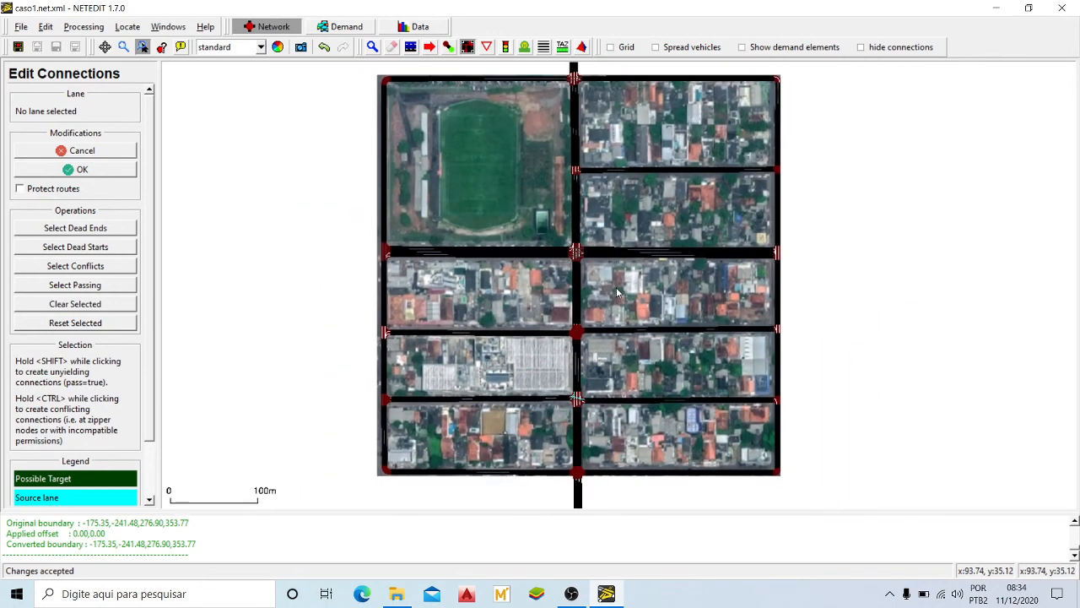
mouse_move(617, 292)
left_mouse_down()
mouse_move(602, 299)
mouse_move(624, 309)
left_mouse_up()
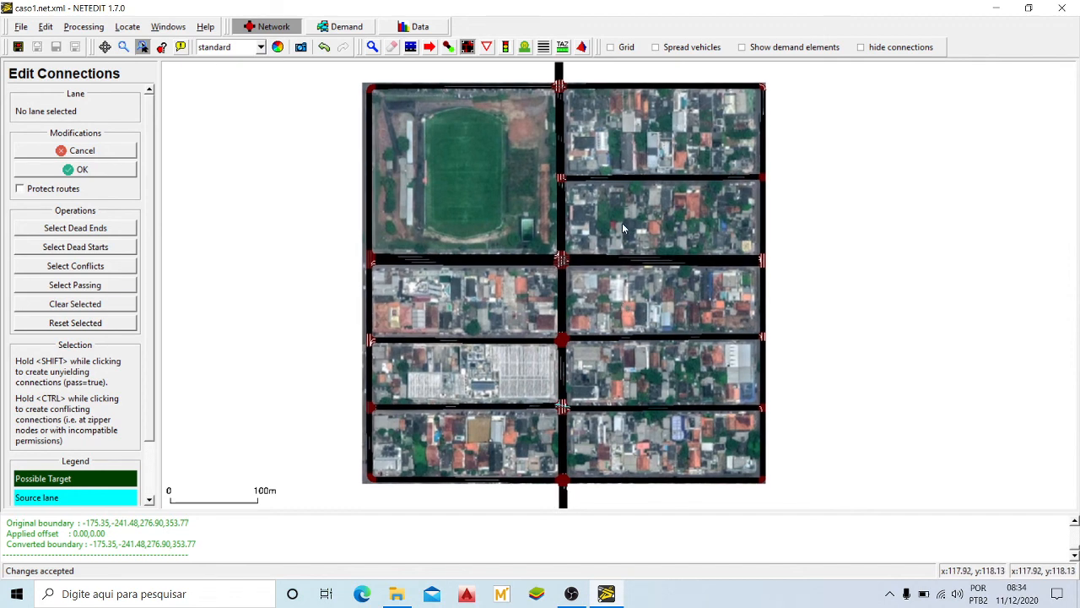
left_click_drag(614, 219, 617, 226)
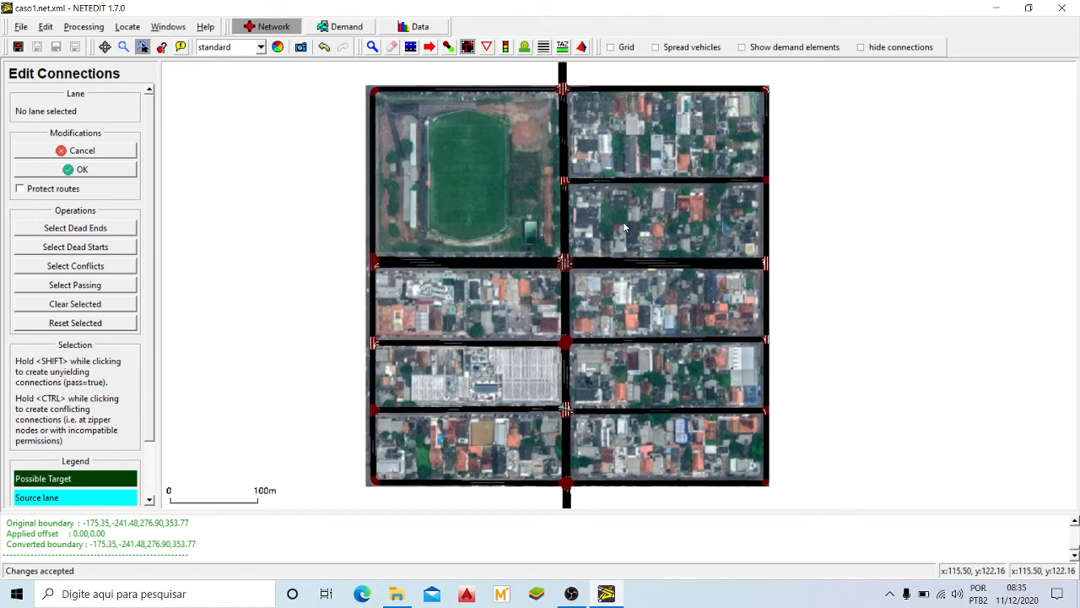
left_click_drag(625, 228, 622, 226)
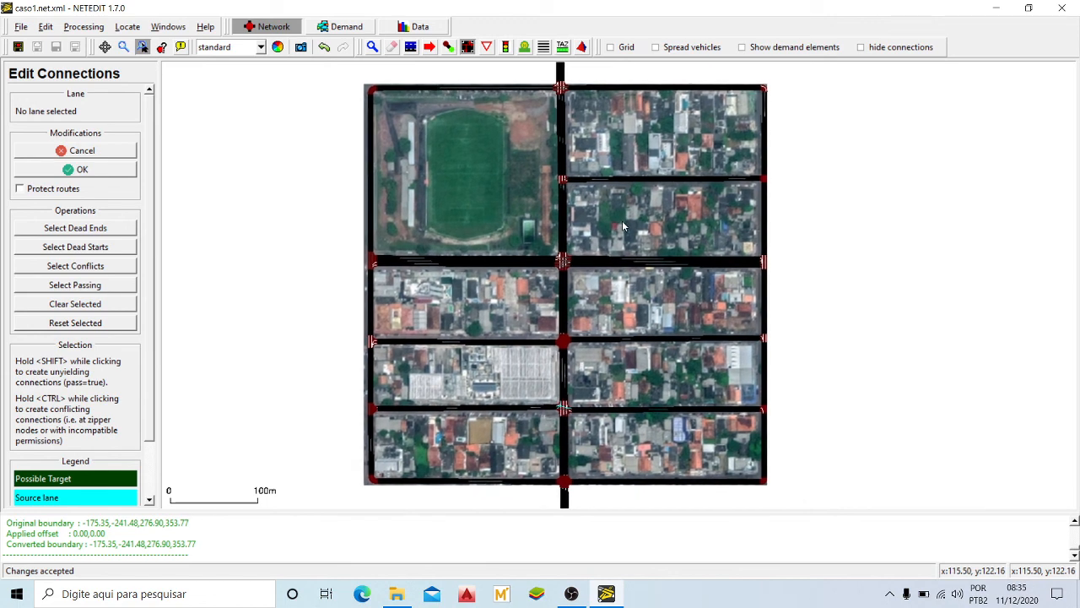